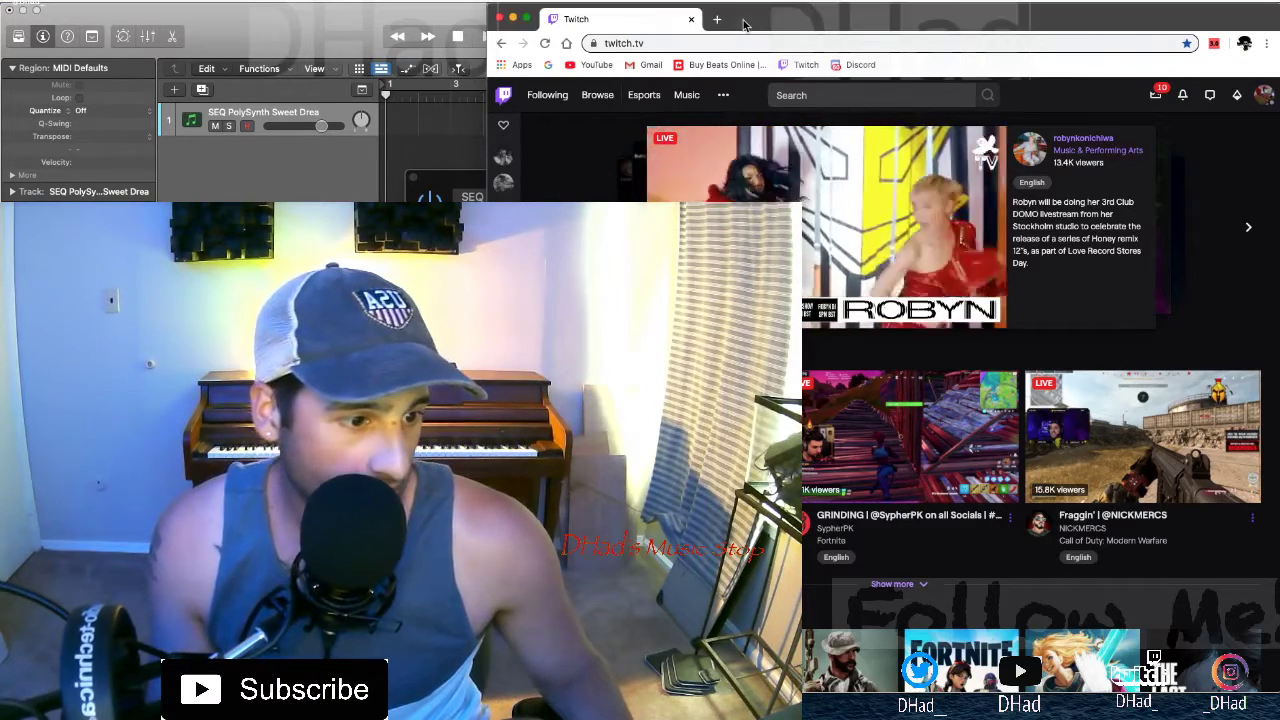
# Move the browser window off the music project and filter the SynthMaster Player presets to the Pad instrument type
pyautogui.moveTo(744, 25); pyautogui.dragTo(1279, 183)
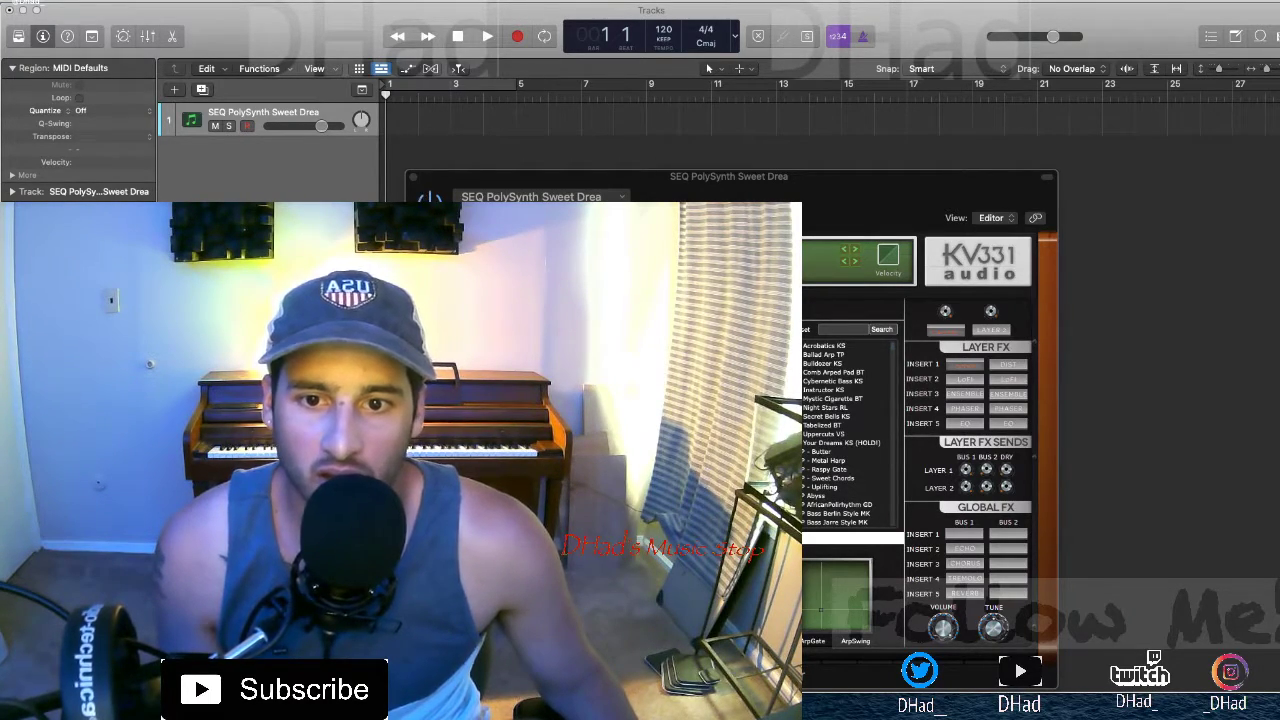
pyautogui.click(600, 430)
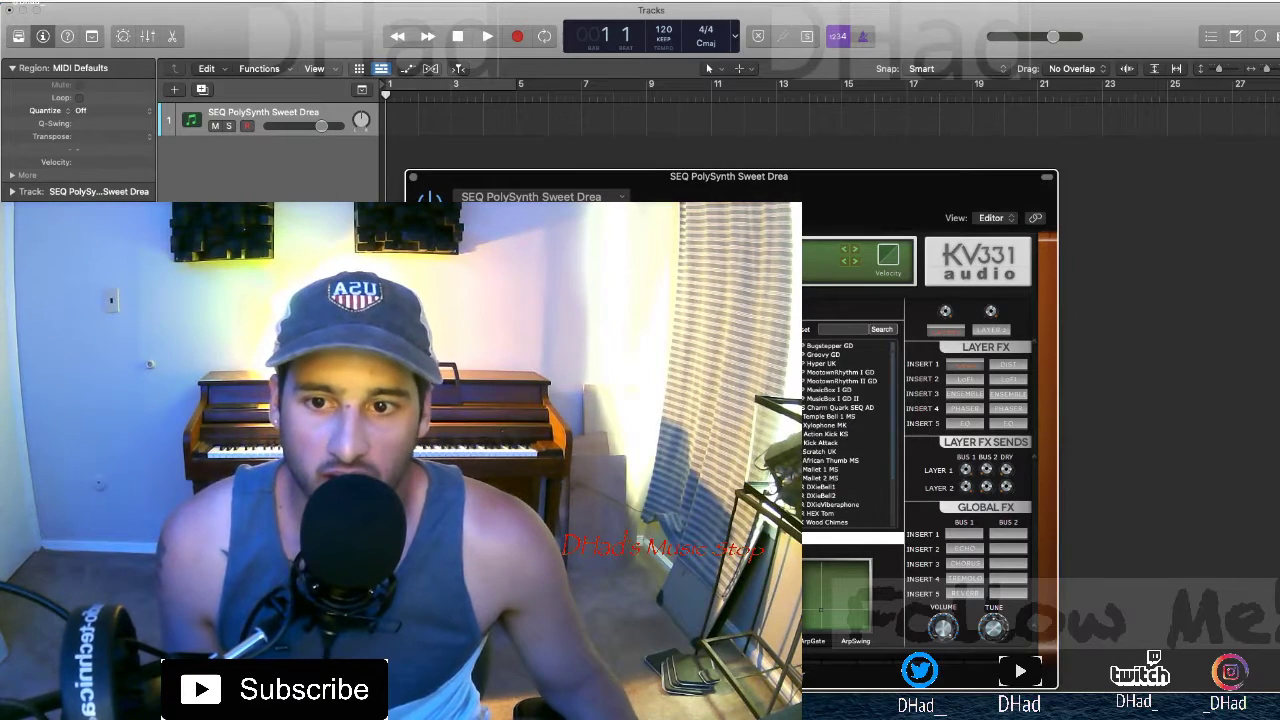
pyautogui.click(600, 421)
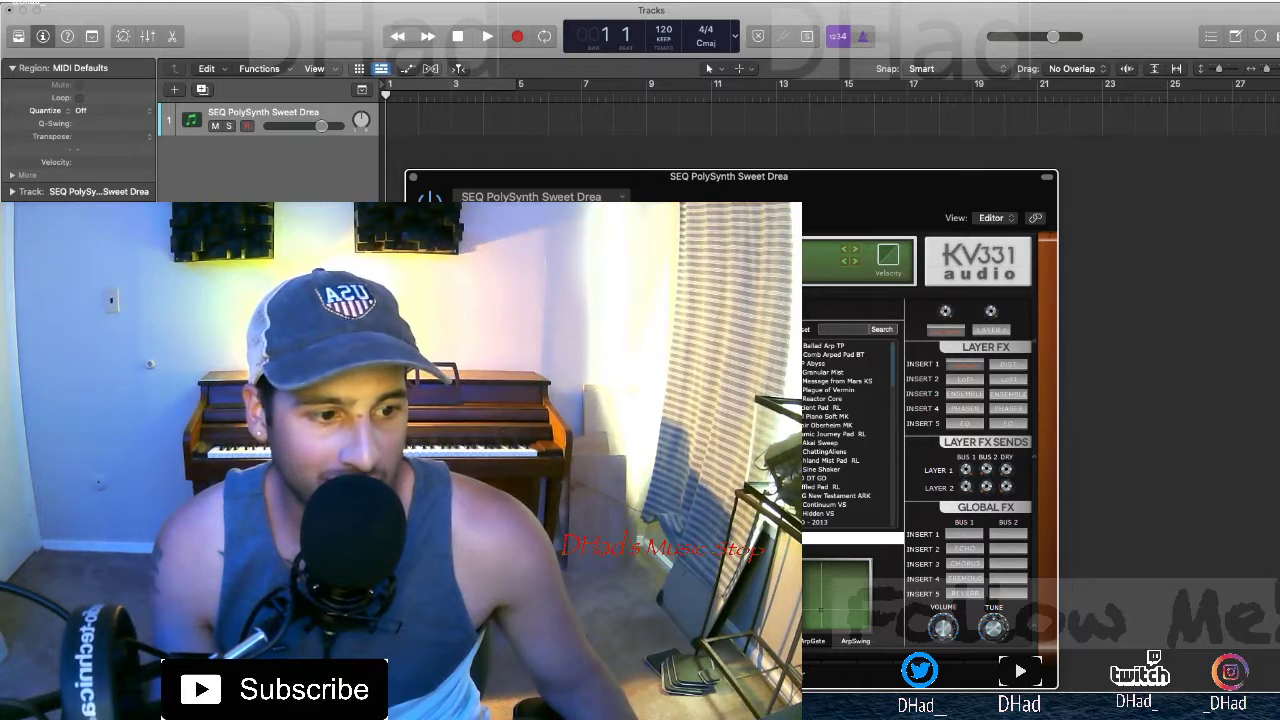
pyautogui.click(300, 400)
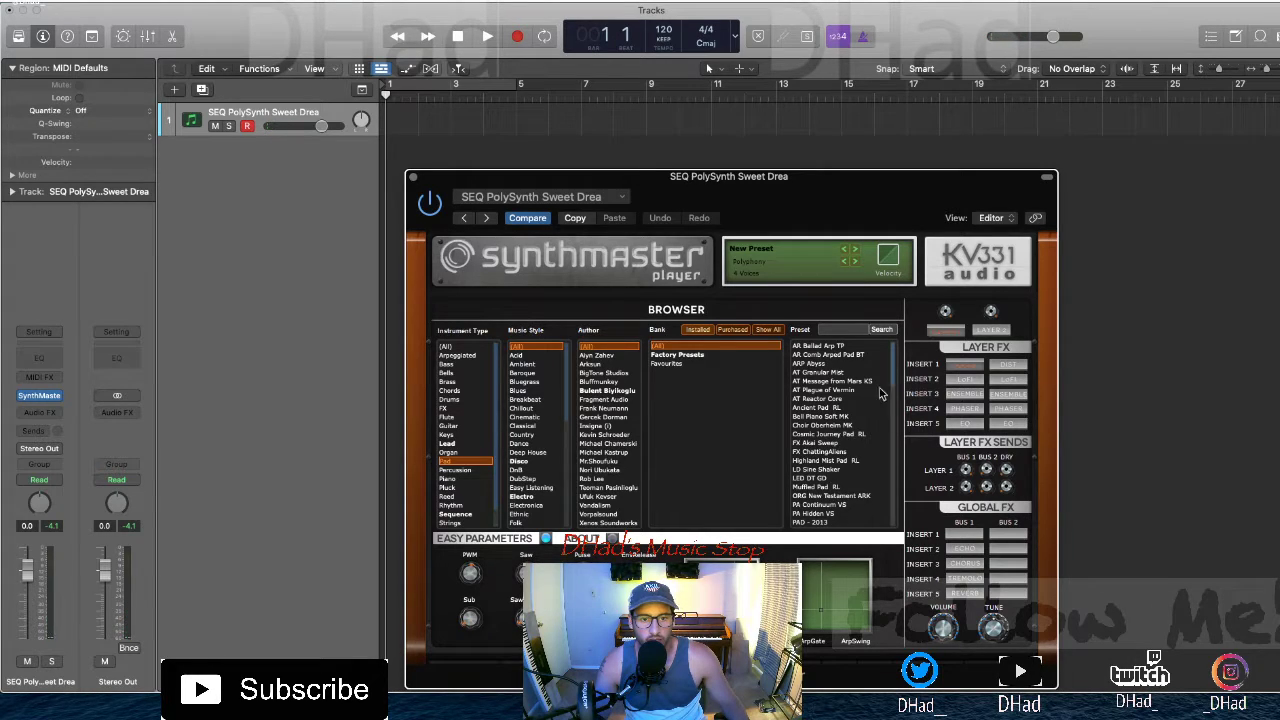
# Audition the presets at the end of the pad list and load ST FM Strings 1 MS
pyautogui.moveTo(895, 375); pyautogui.dragTo(897, 533)
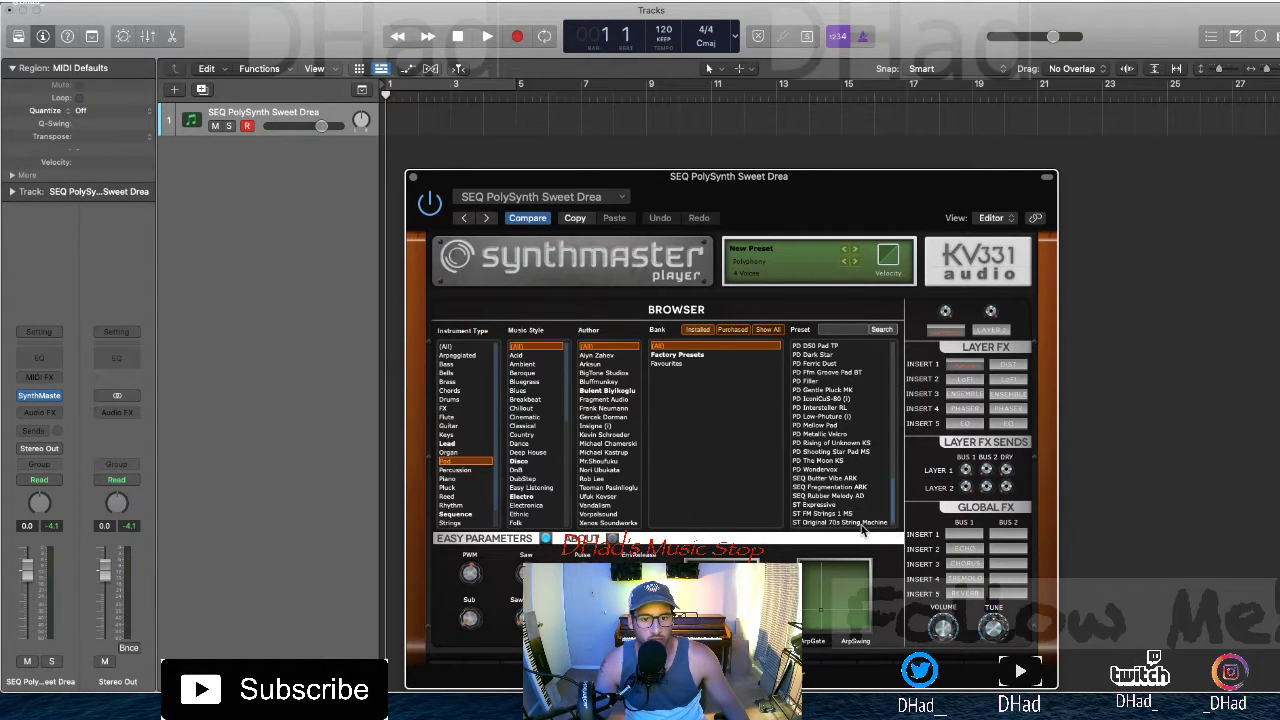
pyautogui.click(862, 530)
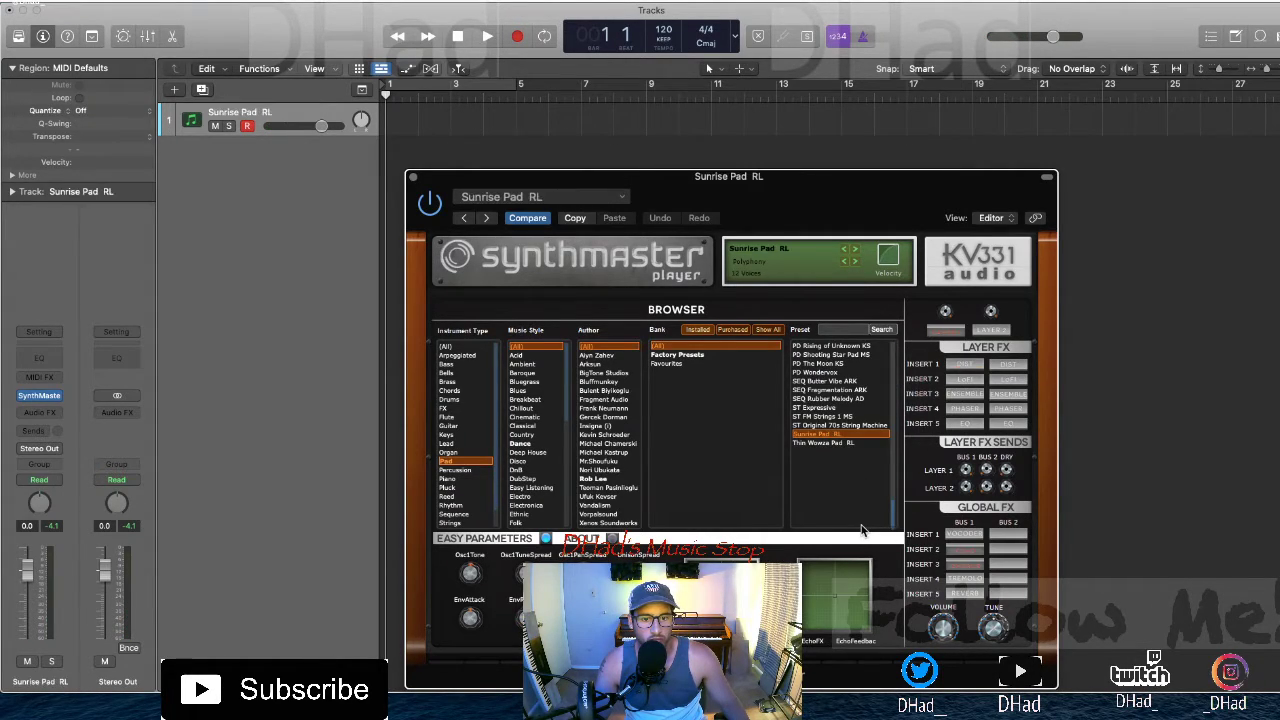
pyautogui.click(835, 443)
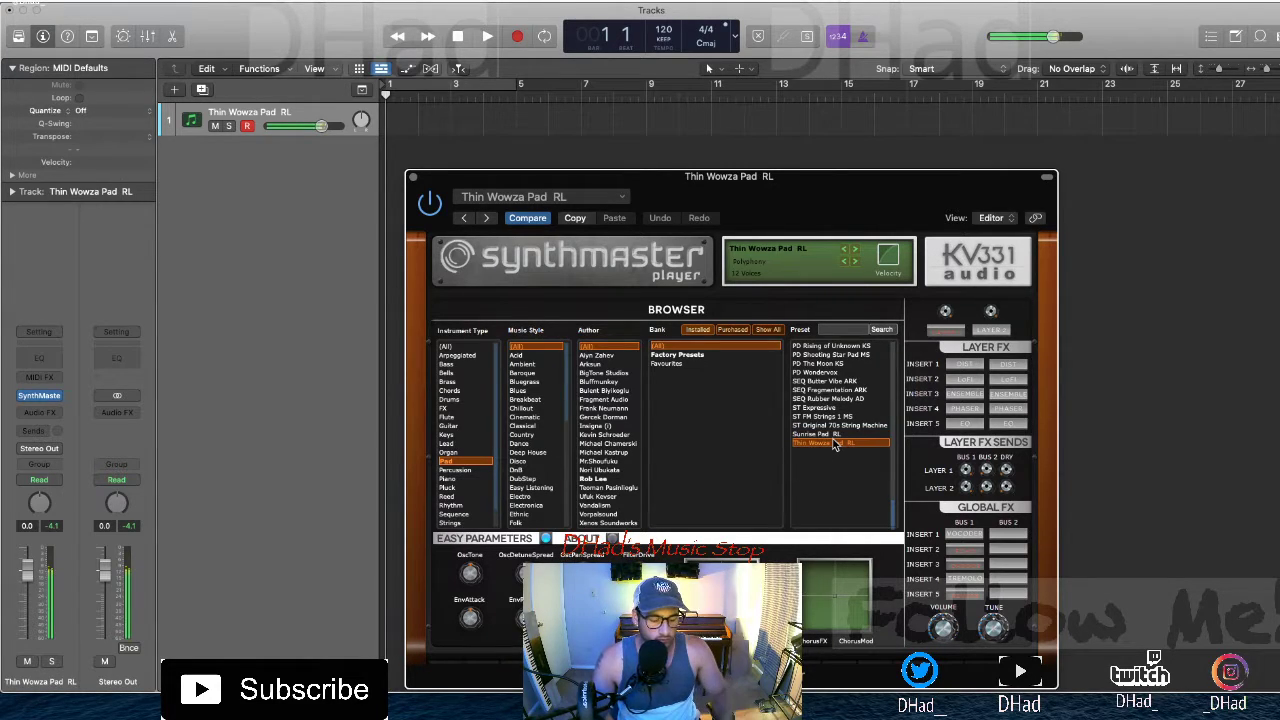
pyautogui.press('Up')
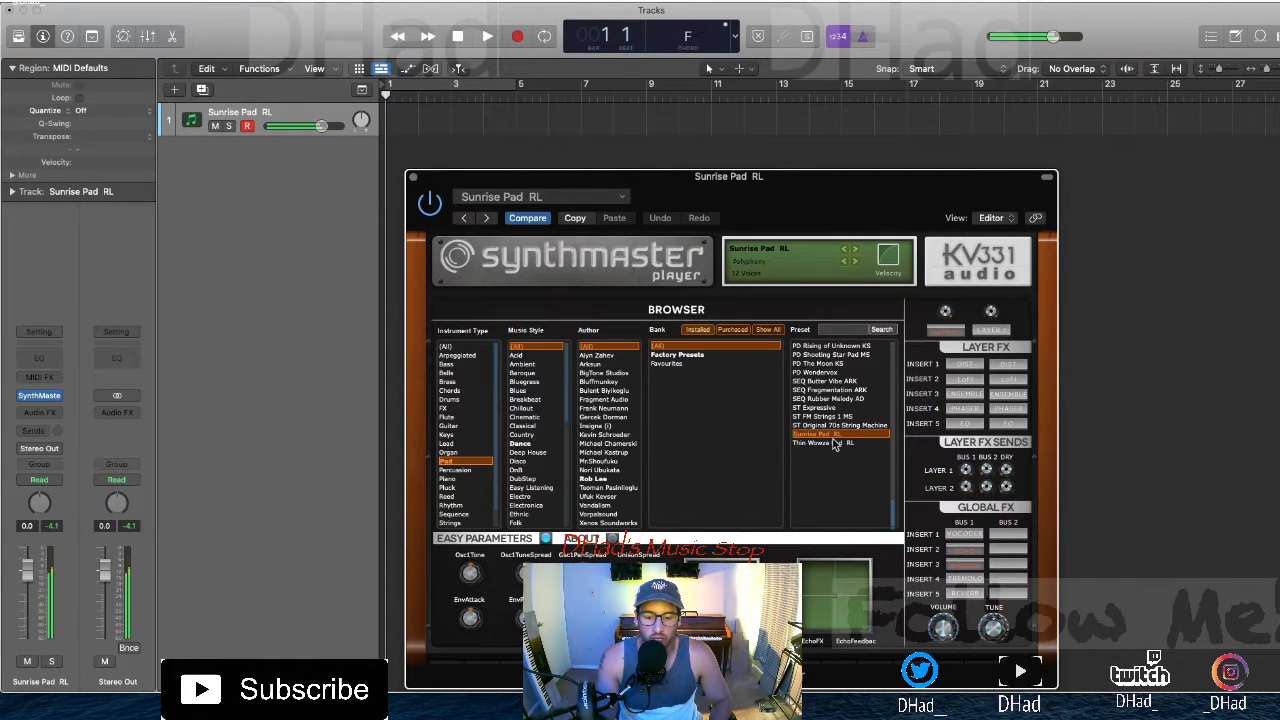
pyautogui.press('Up')
pyautogui.press('Up')
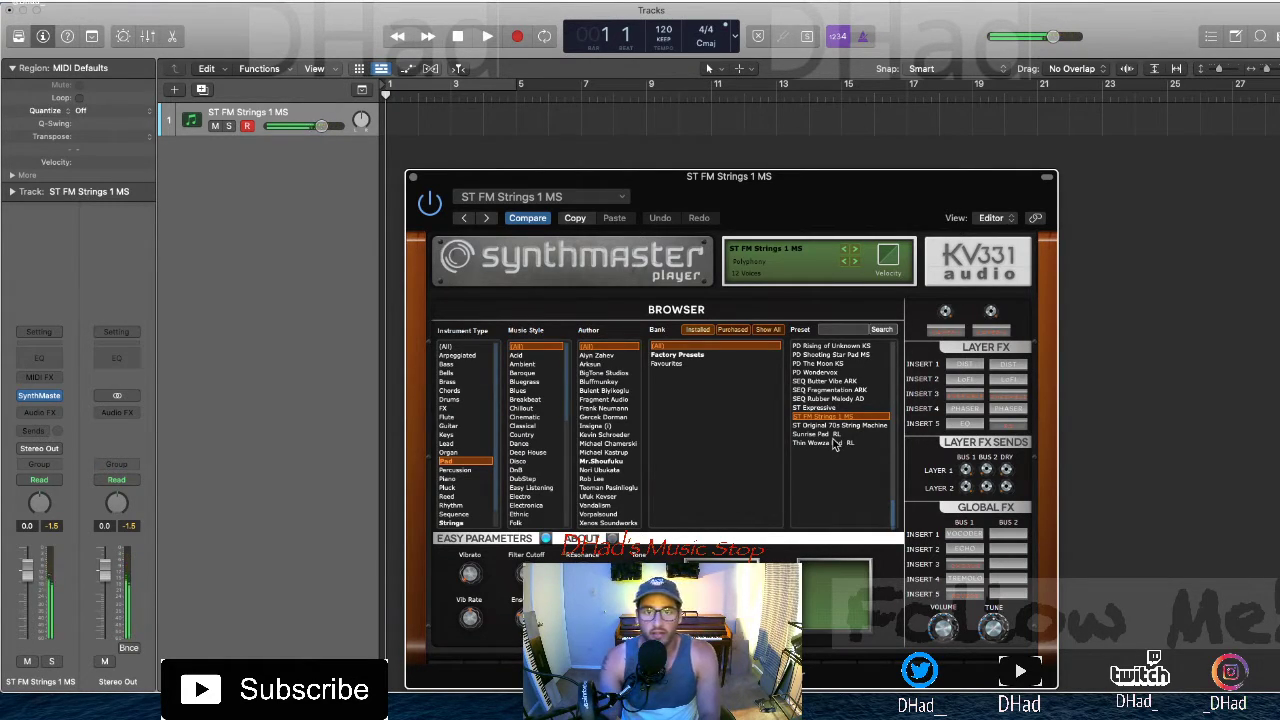
# Set the project tempo to 90 and record a four-bar chord part on the strings track from bar 5
pyautogui.press('r')
pyautogui.press('space')
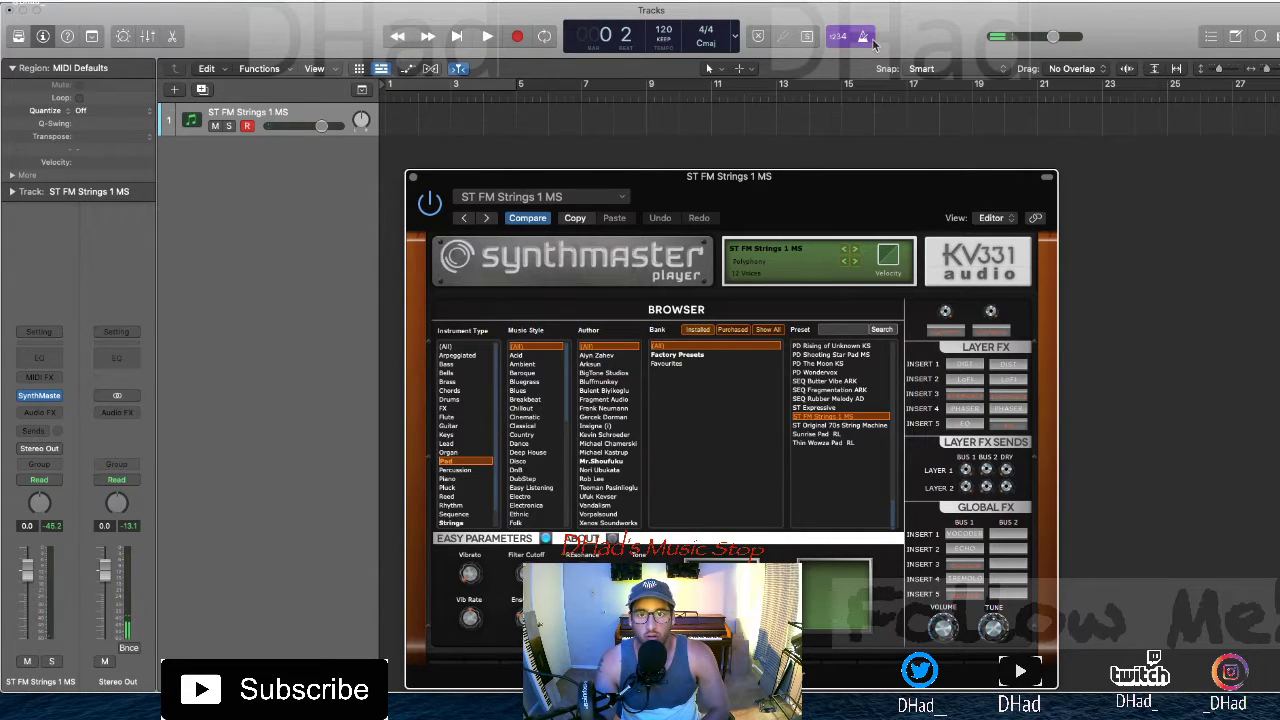
pyautogui.press('space')
pyautogui.click(657, 12)
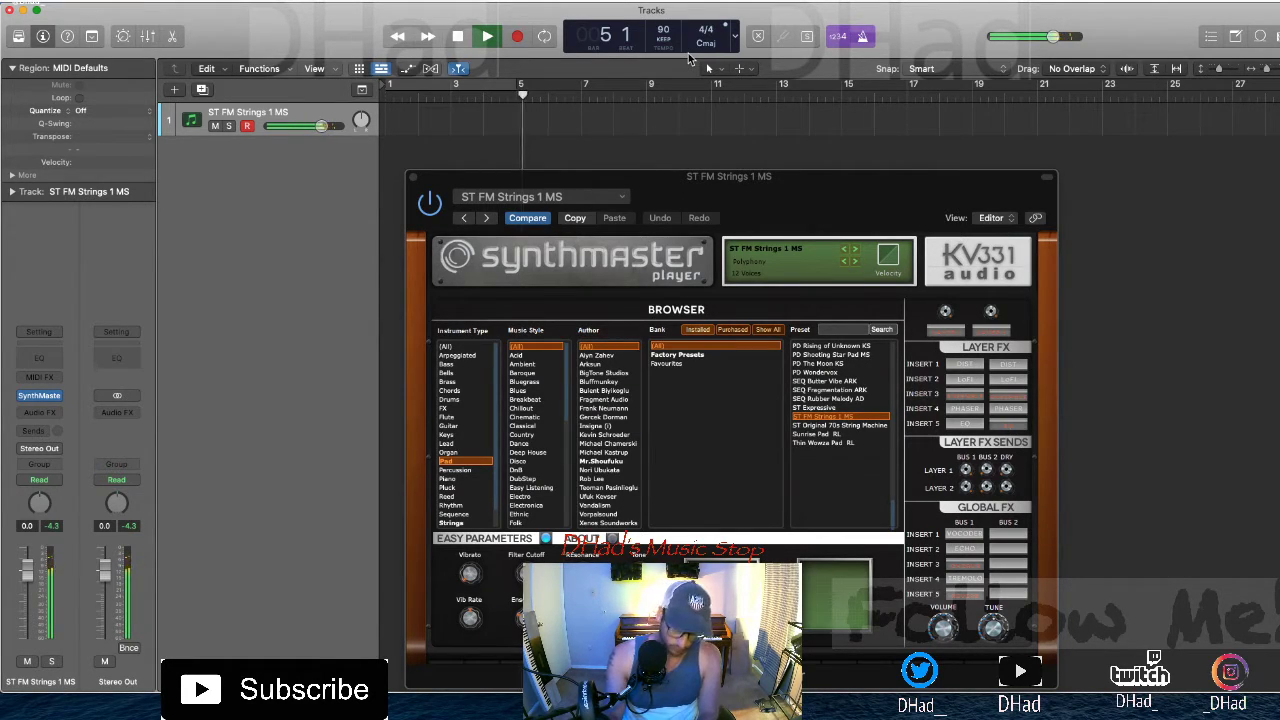
pyautogui.press('r')
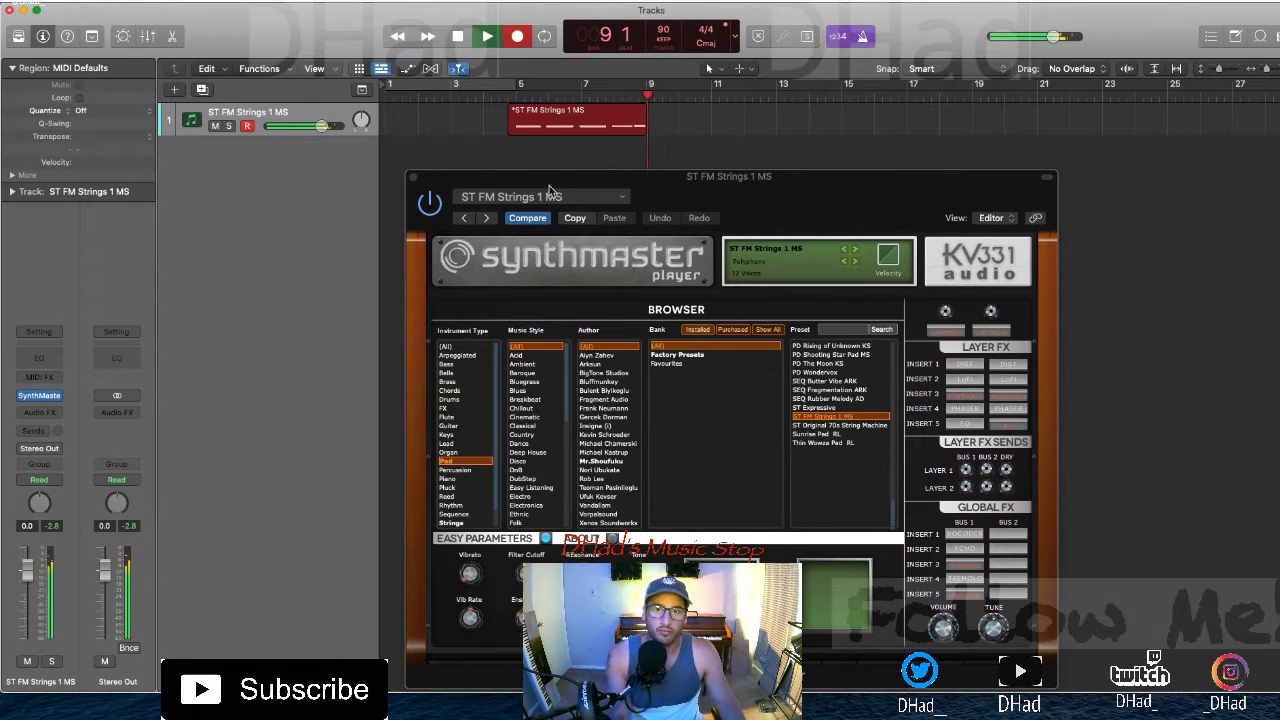
pyautogui.press('space')
# Move the recorded strings region to bar 1 and set the cycle range over it from bar 1 to bar 5
pyautogui.click(414, 177)
pyautogui.moveTo(570, 122); pyautogui.dragTo(432, 116)
pyautogui.press('super+Left')
pyautogui.press('space')
pyautogui.click(443, 84)
pyautogui.press('space')
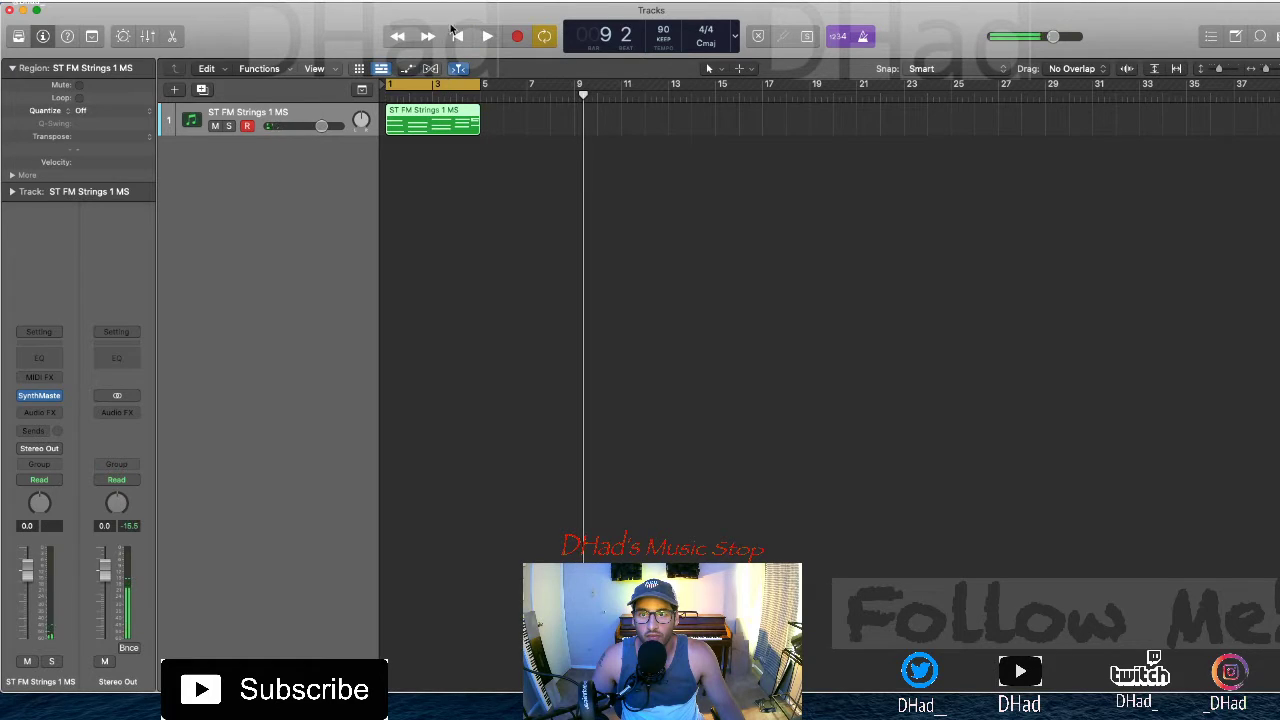
pyautogui.click(457, 36)
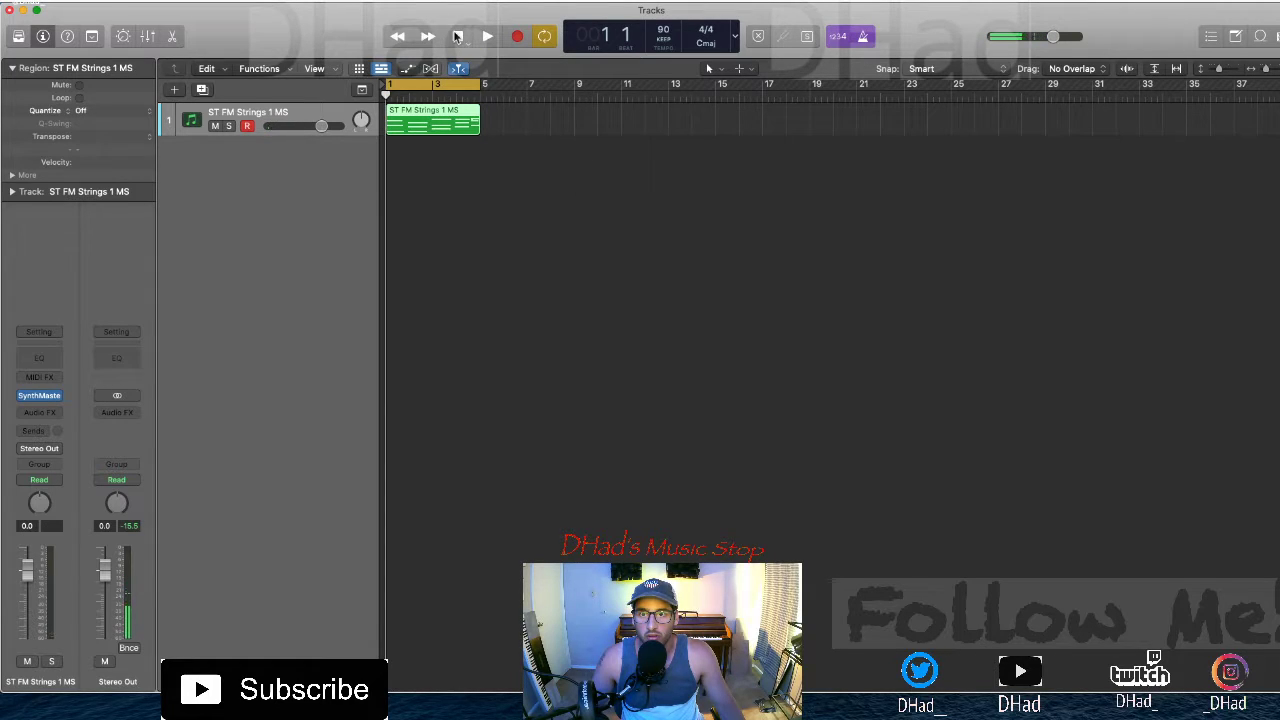
# Open the strings region in the Piano Roll and quantize all its notes to 1/8 Note
pyautogui.doubleClick(450, 127)
pyautogui.press('super+a')
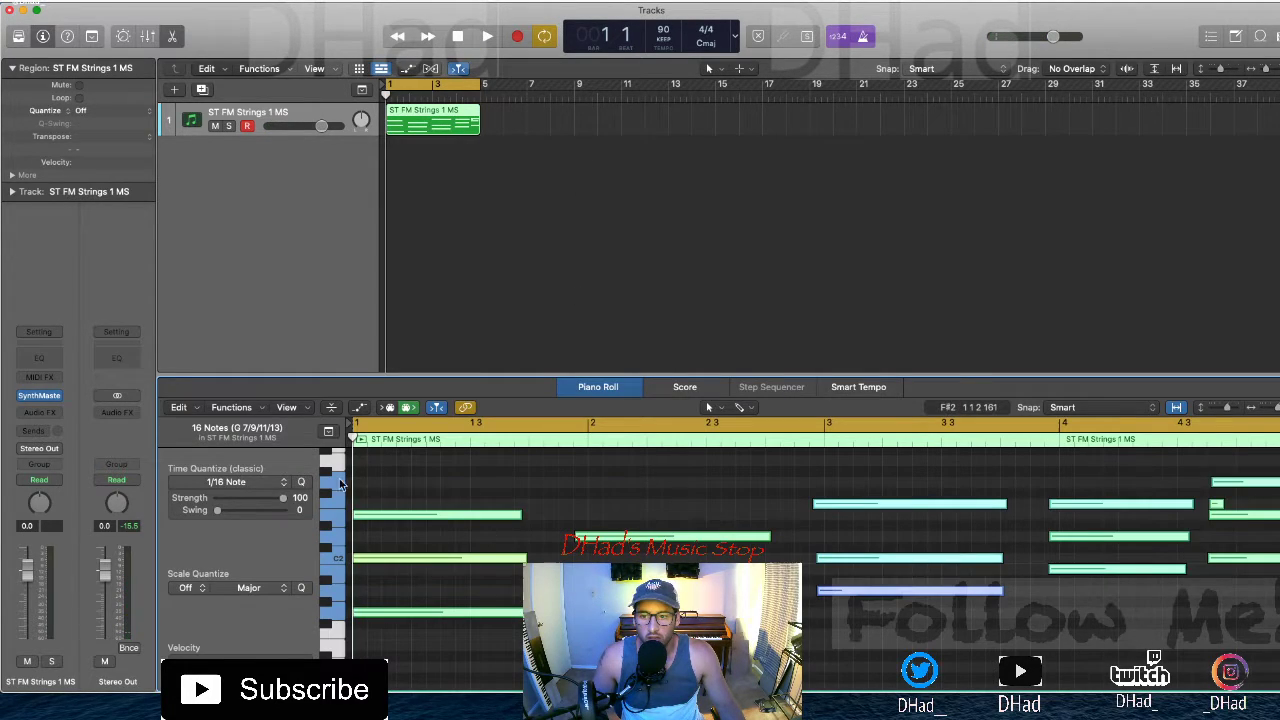
pyautogui.click(285, 483)
pyautogui.click(225, 546)
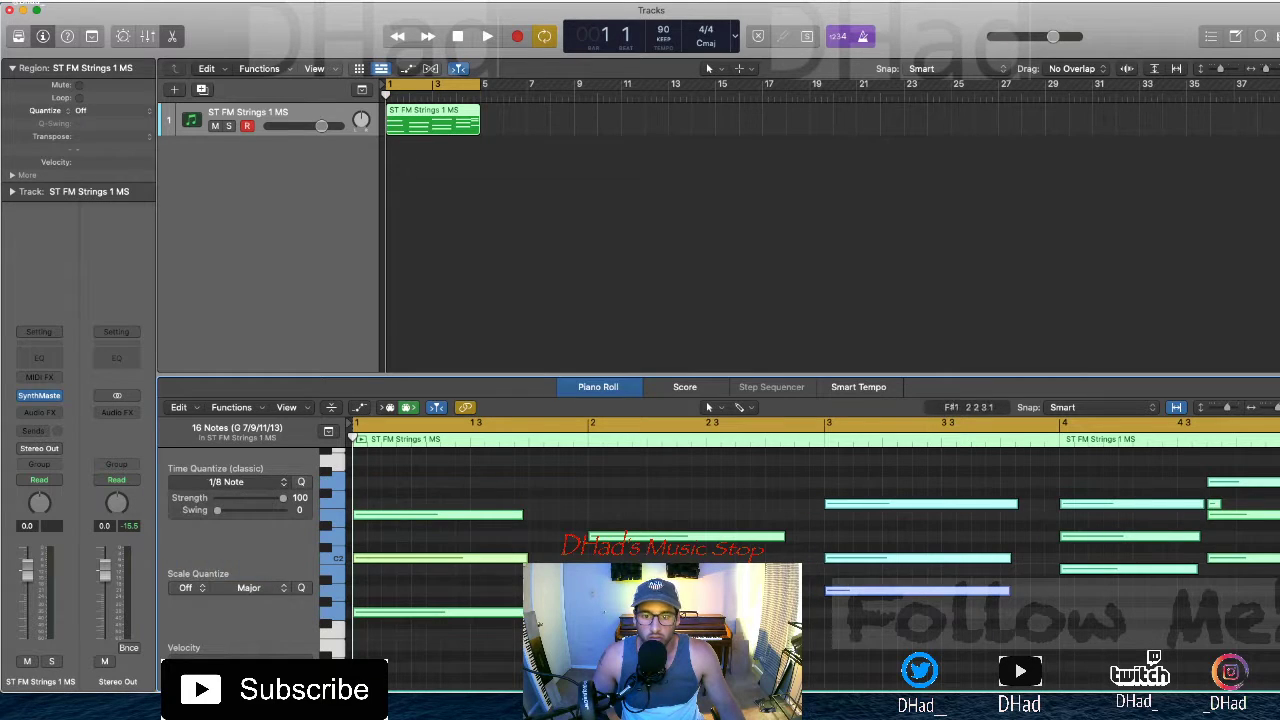
# Play back the strings region and delete the stray very short note at the start of the last chord
pyautogui.press('space')
pyautogui.scroll(-3, 760, 610)
pyautogui.scroll(-5, 760, 610)
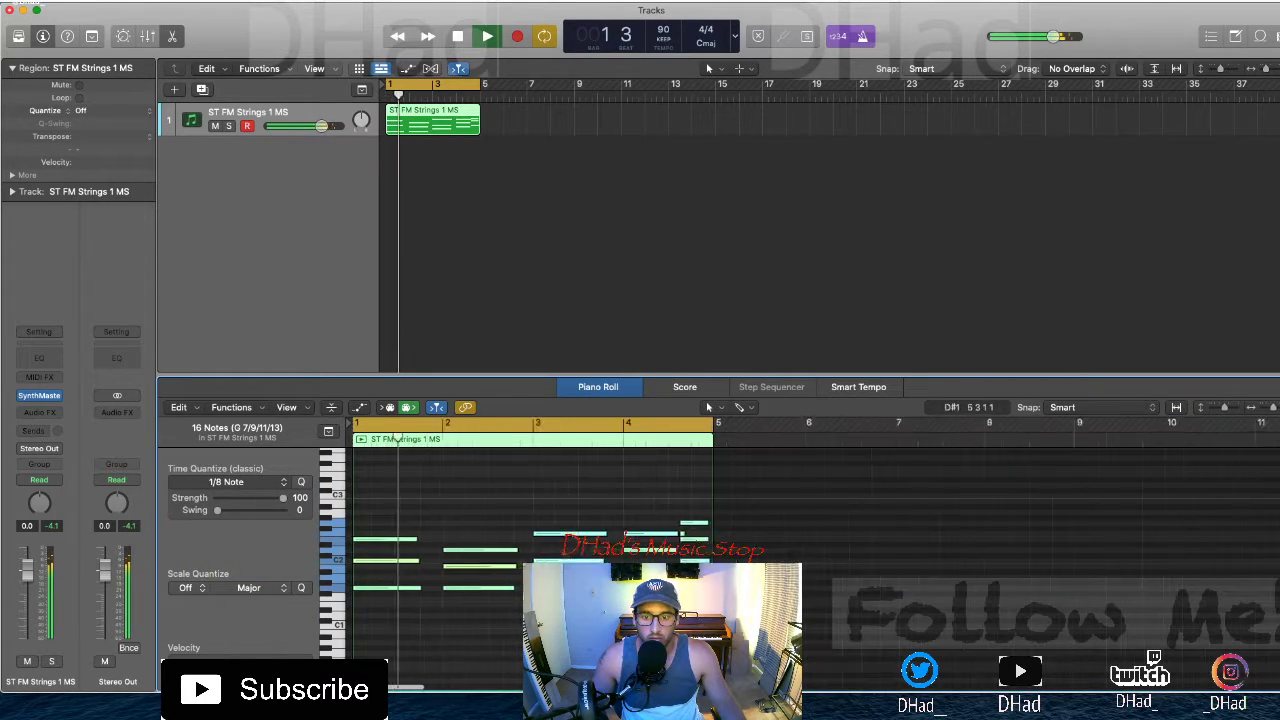
pyautogui.scroll(2, 760, 610)
pyautogui.scroll(4, 506, 595)
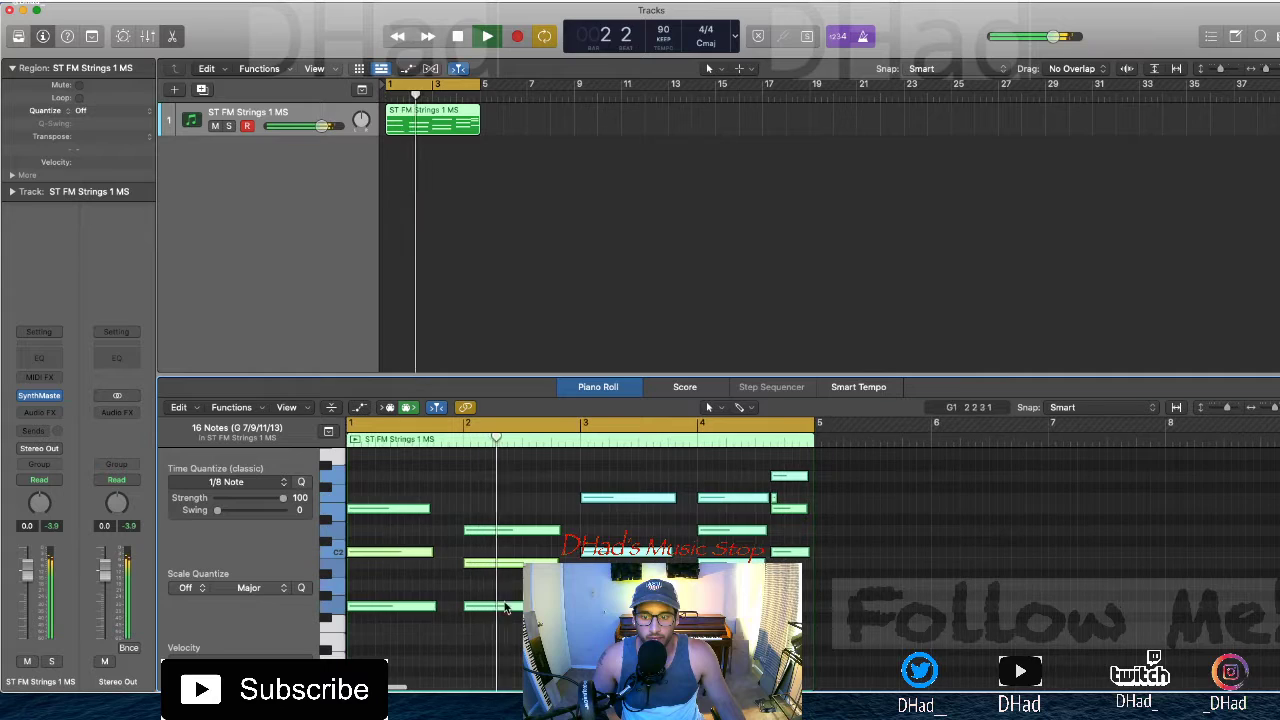
pyautogui.click(563, 649)
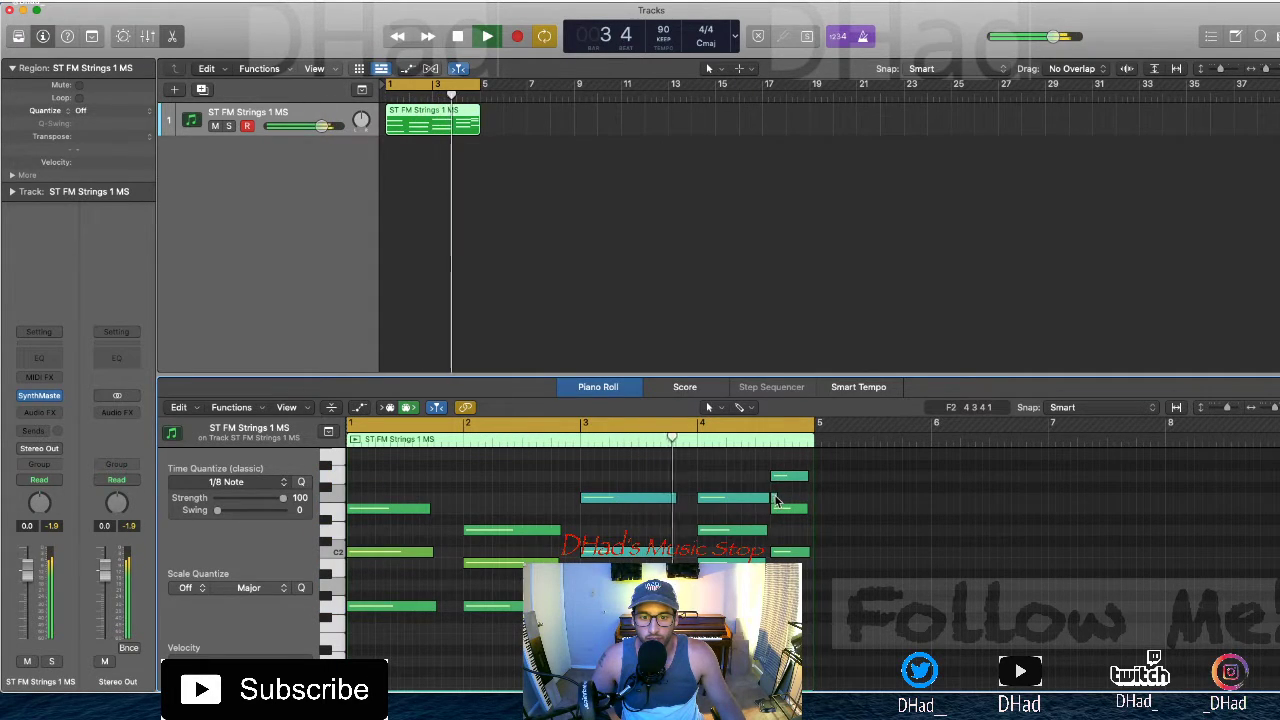
pyautogui.click(775, 498)
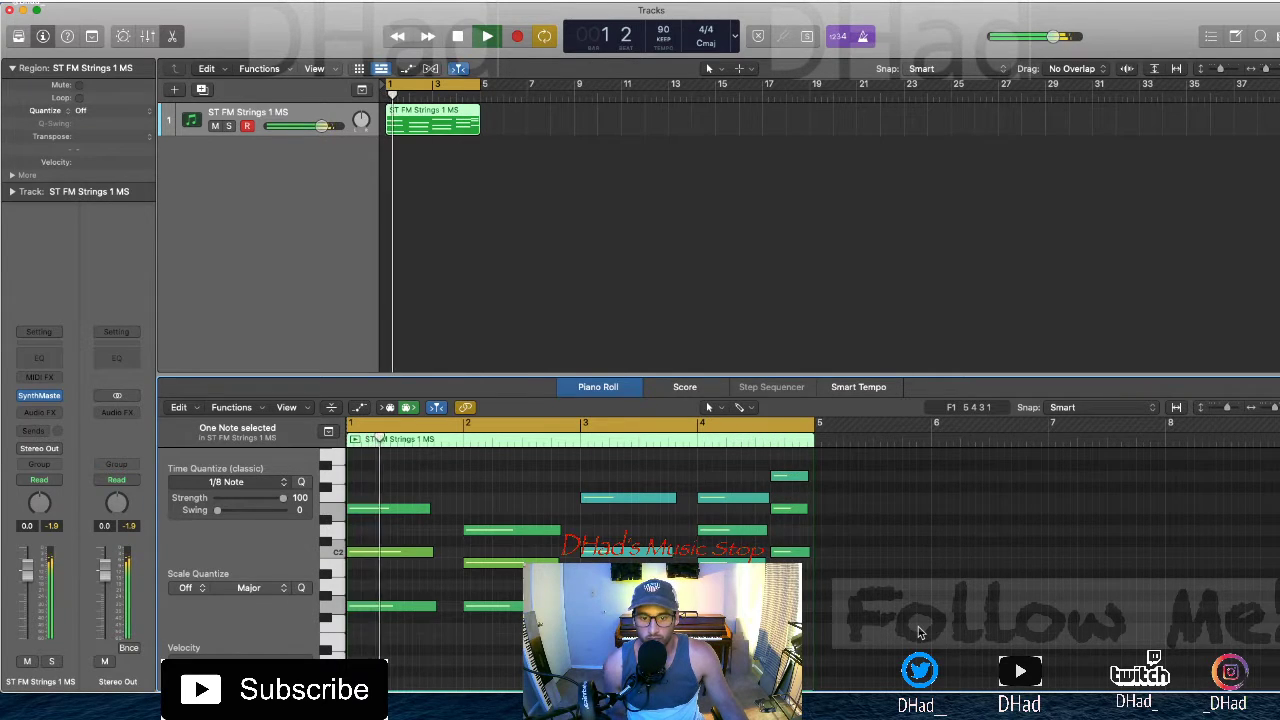
# Replay the region and lengthen all of its notes together to one full bar each
pyautogui.press('space')
pyautogui.press('space')
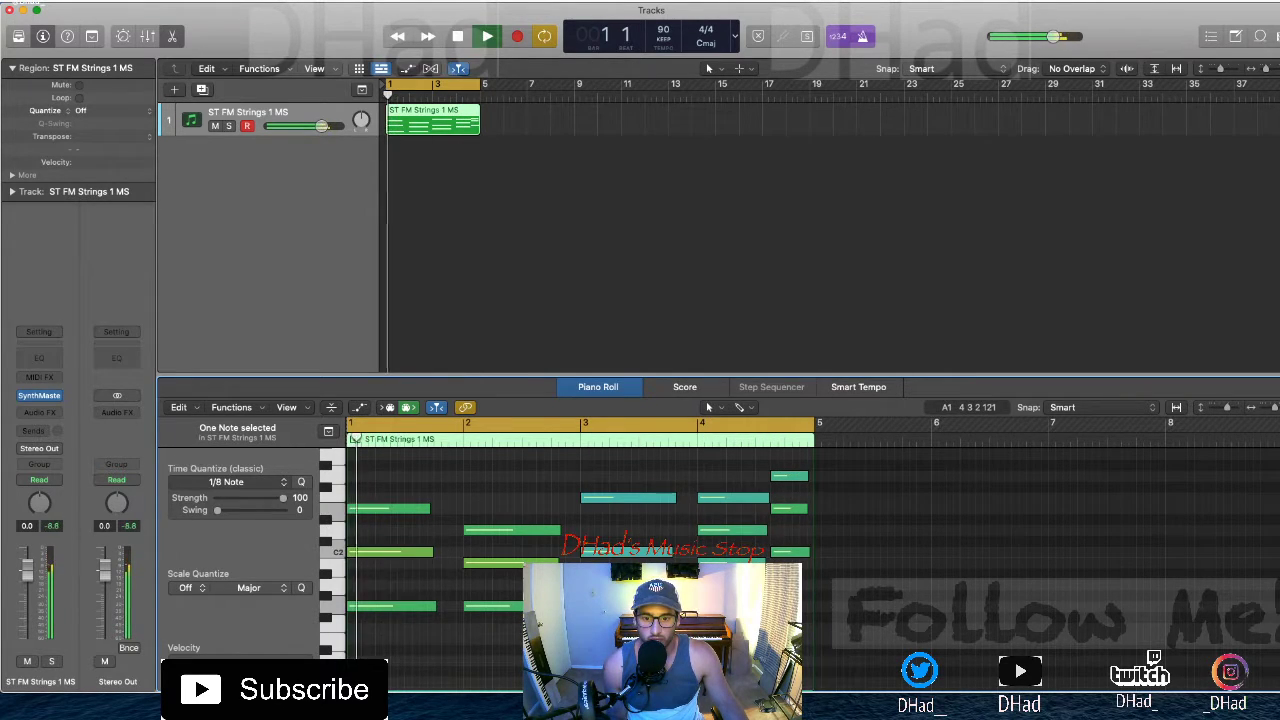
pyautogui.click(570, 438)
pyautogui.press('space')
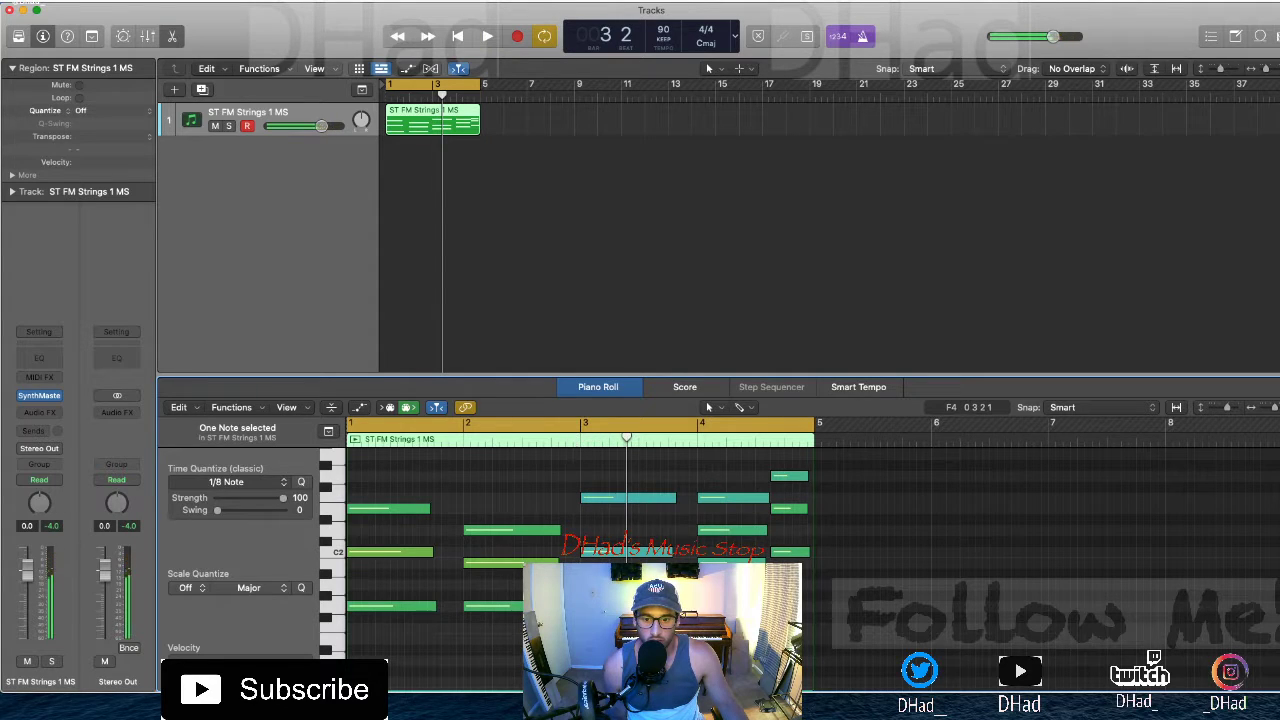
pyautogui.press('super+a')
pyautogui.press('a')
pyautogui.moveTo(545, 612); pyautogui.dragTo(580, 490)
pyautogui.press('a')
pyautogui.press('space')
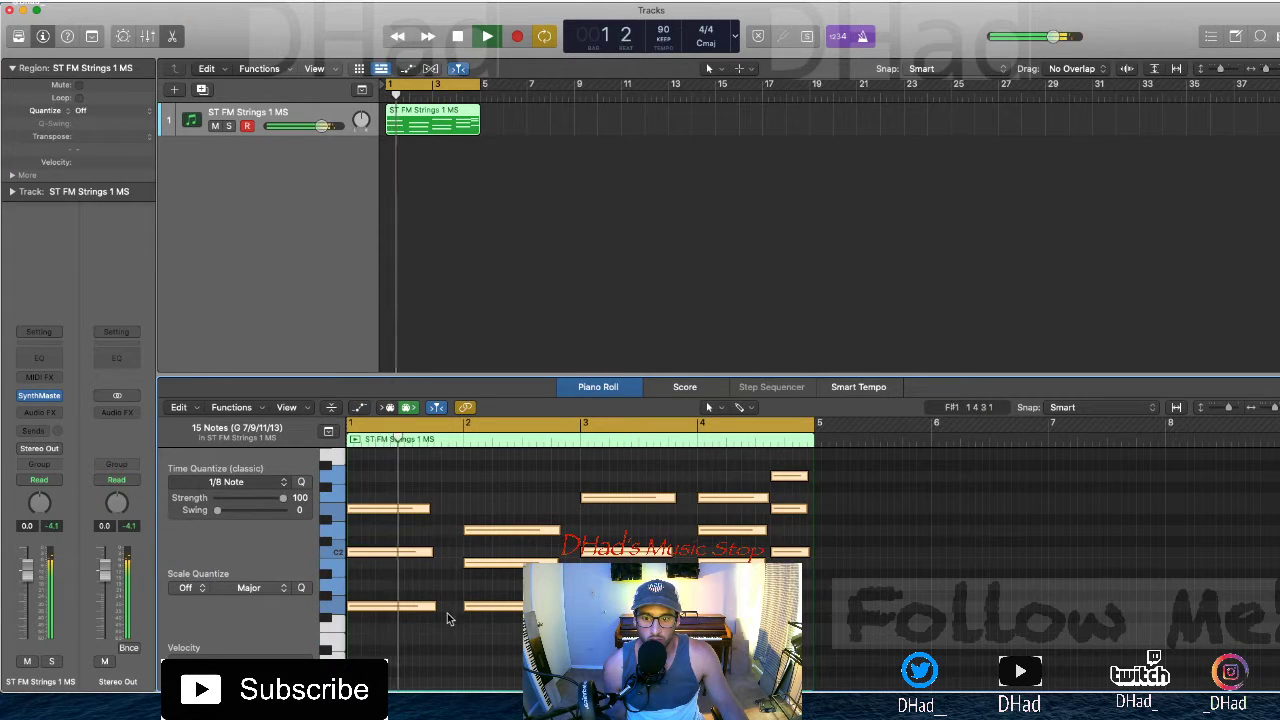
pyautogui.moveTo(434, 606); pyautogui.dragTo(458, 607)
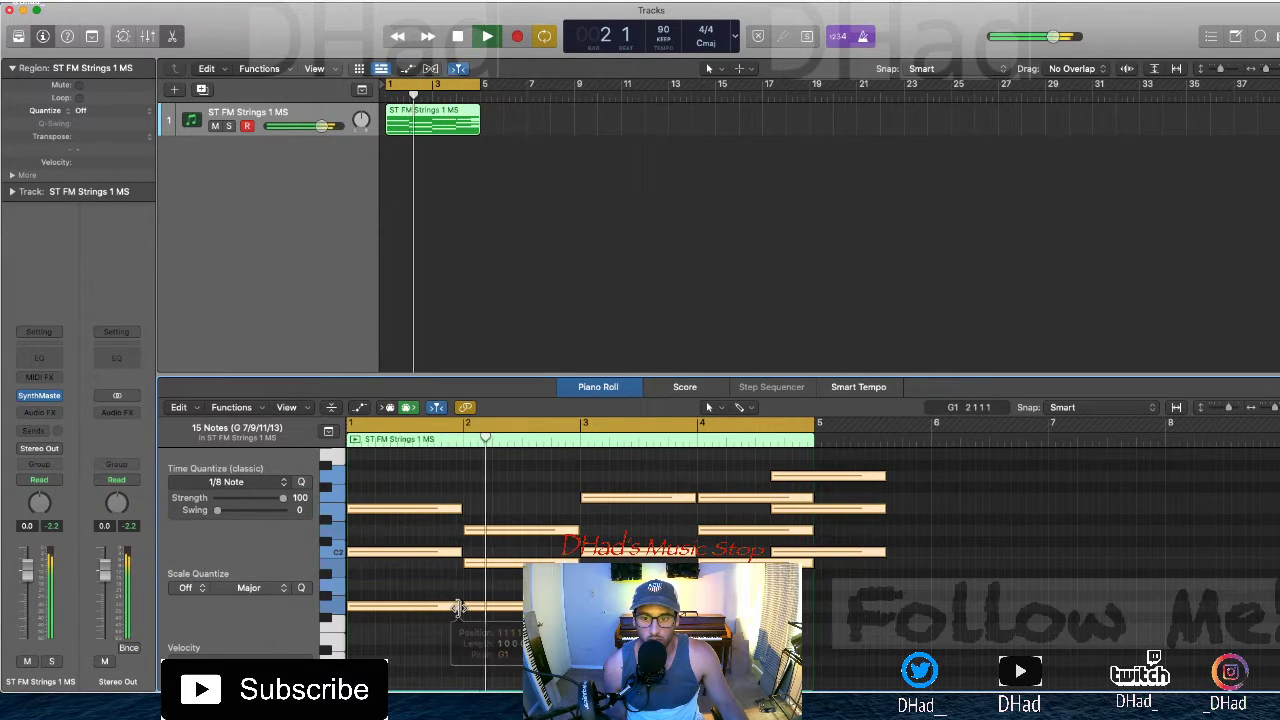
pyautogui.press('Return')
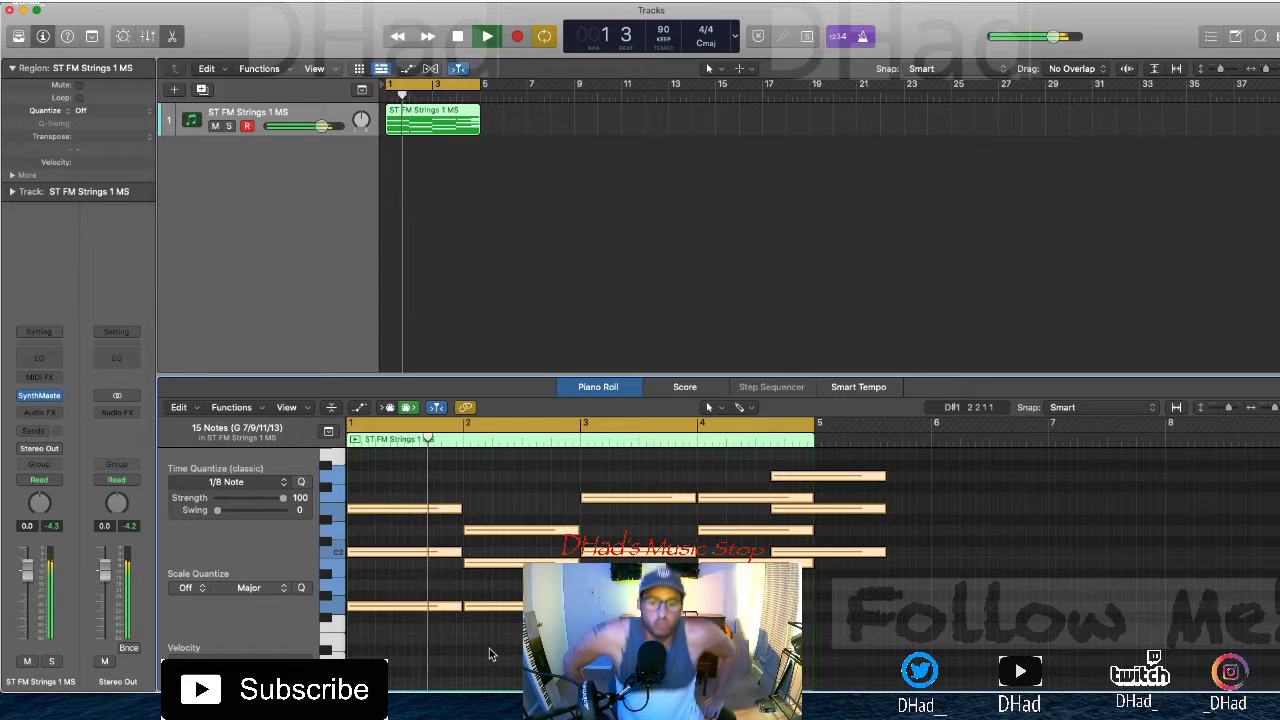
# Trim the overhanging last chord to the end of bar 4 and shorten the chord that starts bar 4
pyautogui.click(858, 651)
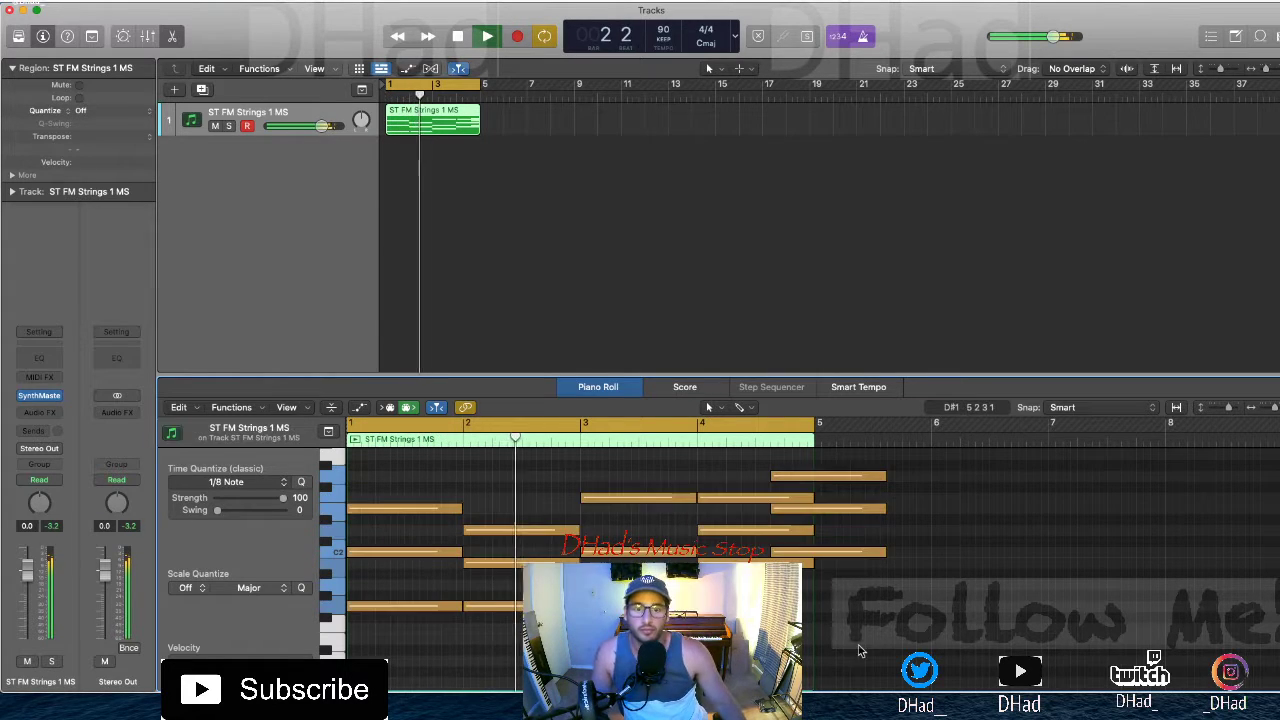
pyautogui.moveTo(859, 650); pyautogui.dragTo(770, 458)
pyautogui.moveTo(811, 500); pyautogui.dragTo(740, 502)
pyautogui.click(779, 650)
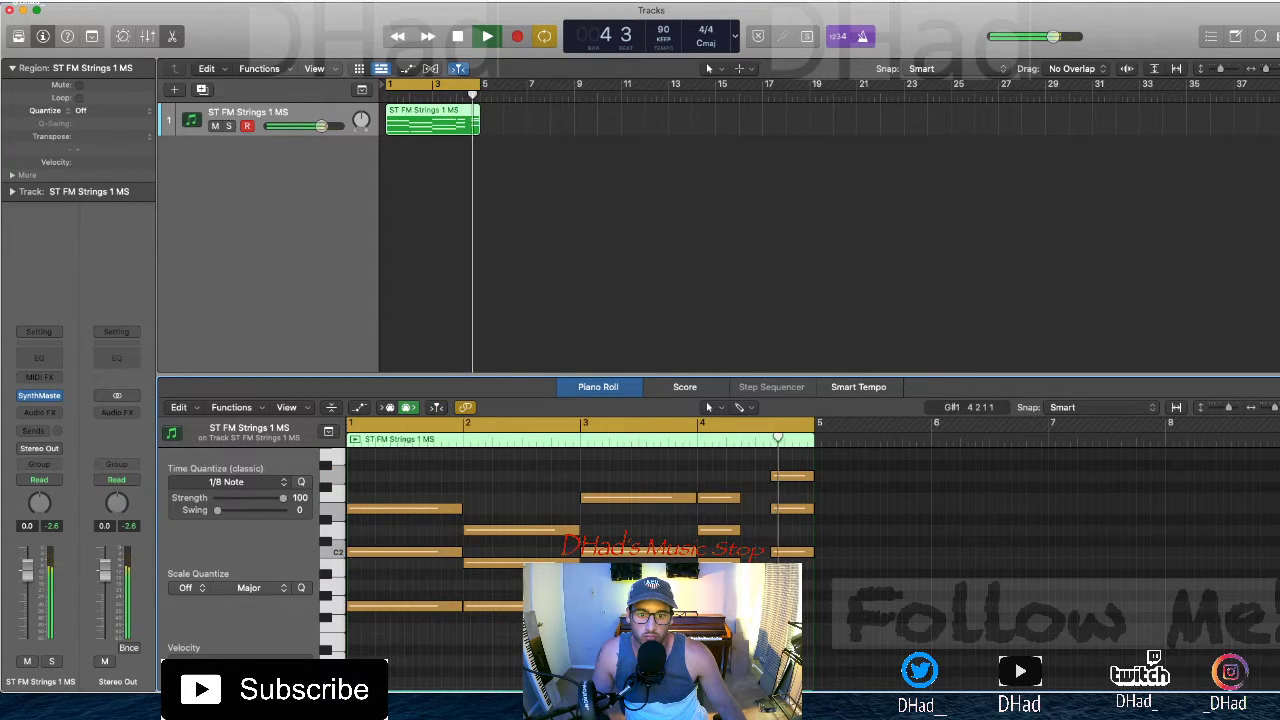
# Delete the short last chord, lengthen the chord at the start of bar 4 to fill the bar, and play the loop
pyautogui.moveTo(731, 596); pyautogui.dragTo(714, 456)
pyautogui.moveTo(804, 568); pyautogui.dragTo(790, 421)
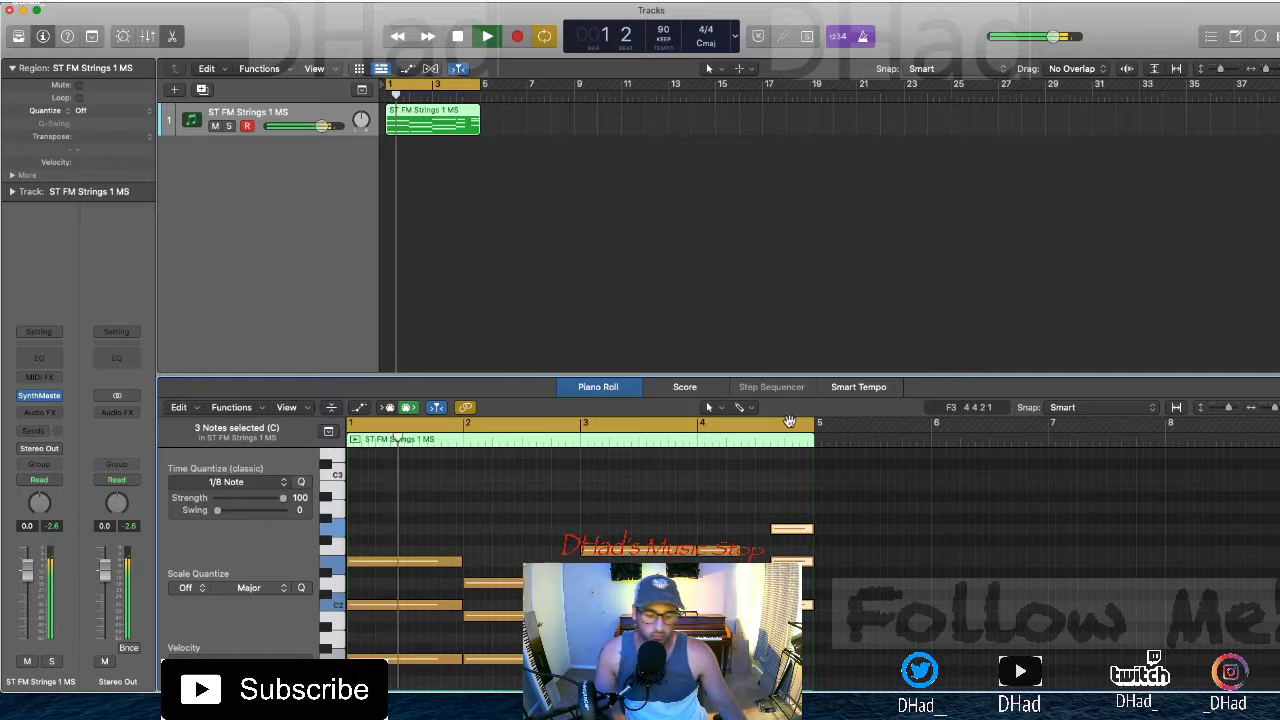
pyautogui.press('Delete')
pyautogui.scroll(-3, 770, 490)
pyautogui.press('space')
pyautogui.moveTo(747, 477); pyautogui.dragTo(812, 568)
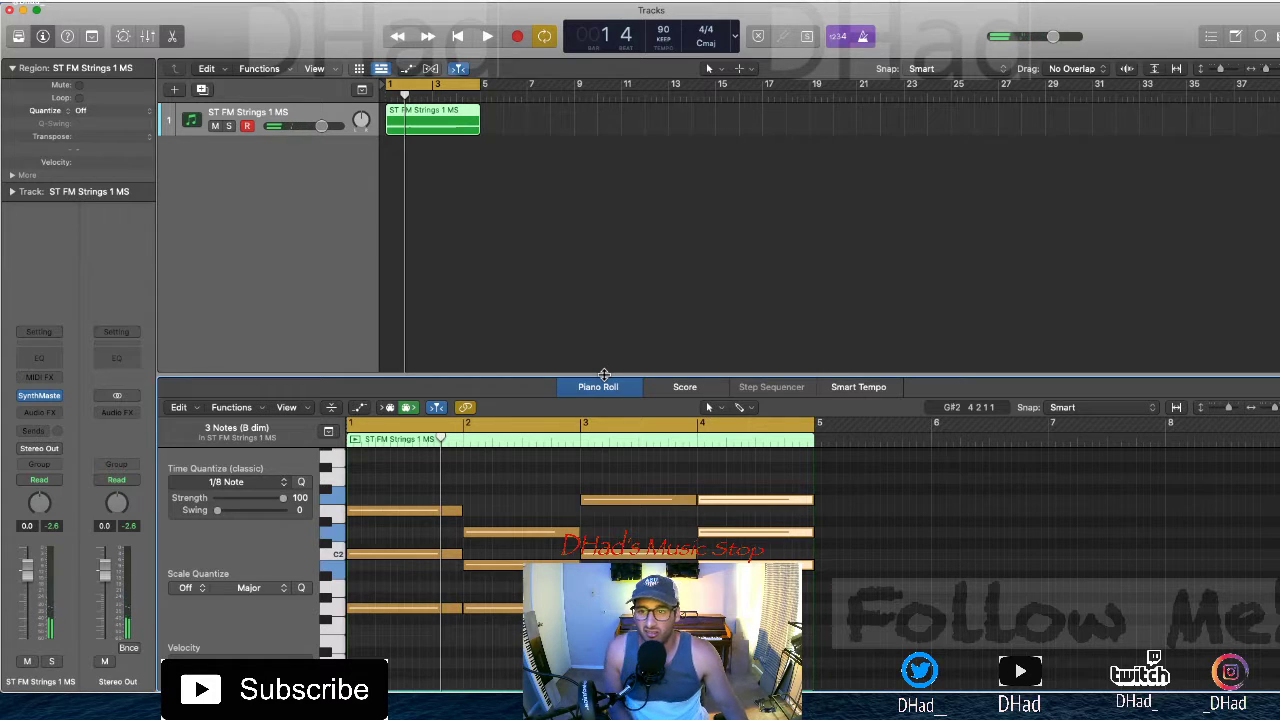
pyautogui.press('space')
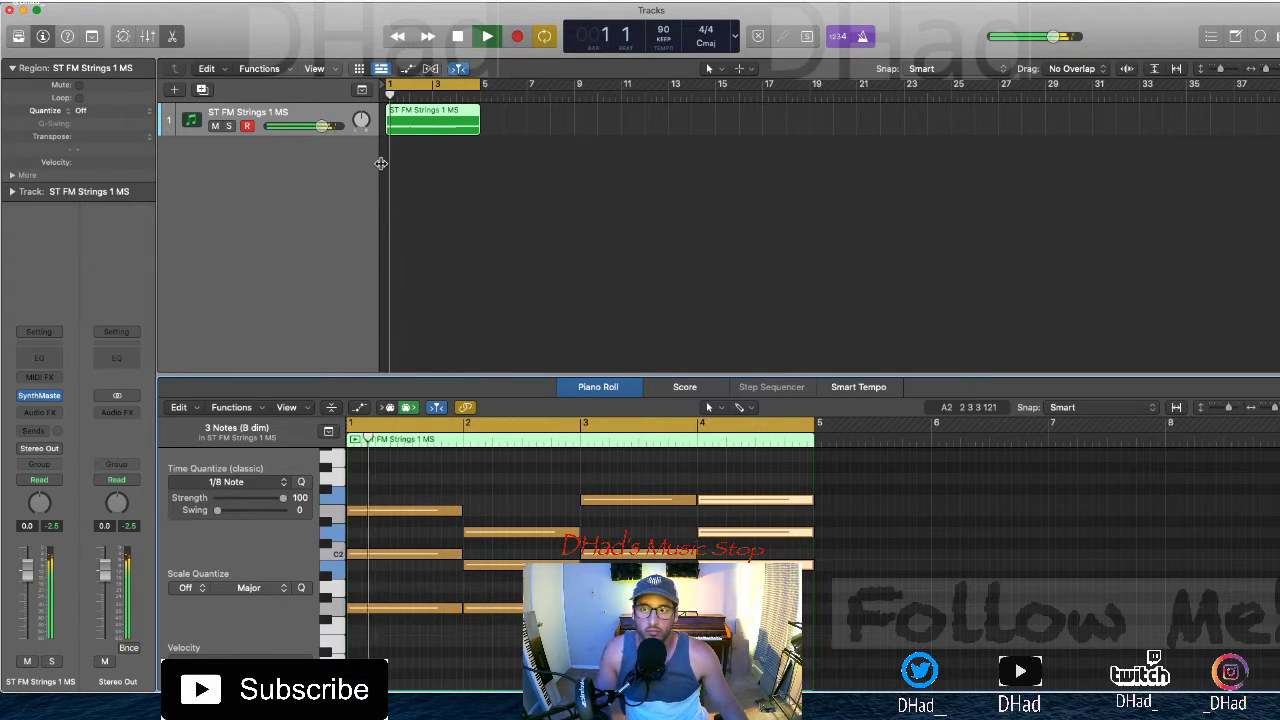
# Add a second track with the strings track's settings and group both tracks into a summing track stack
pyautogui.press('space')
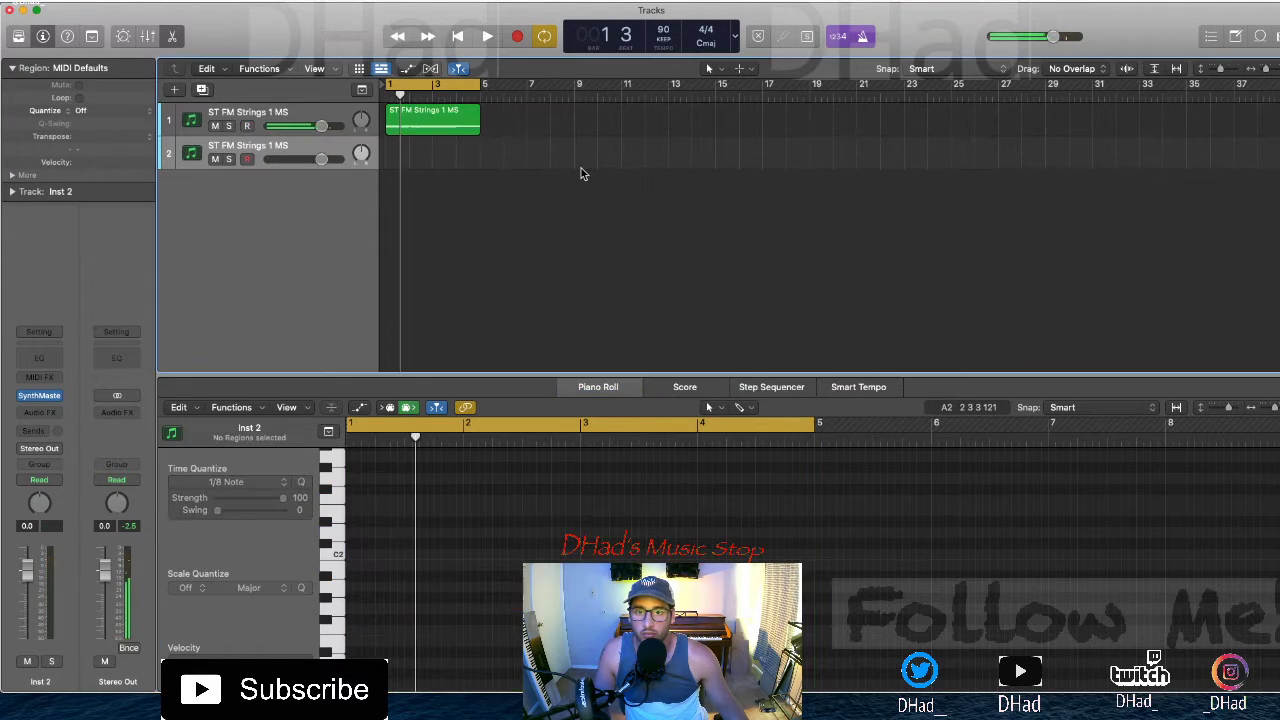
pyautogui.click(315, 108)
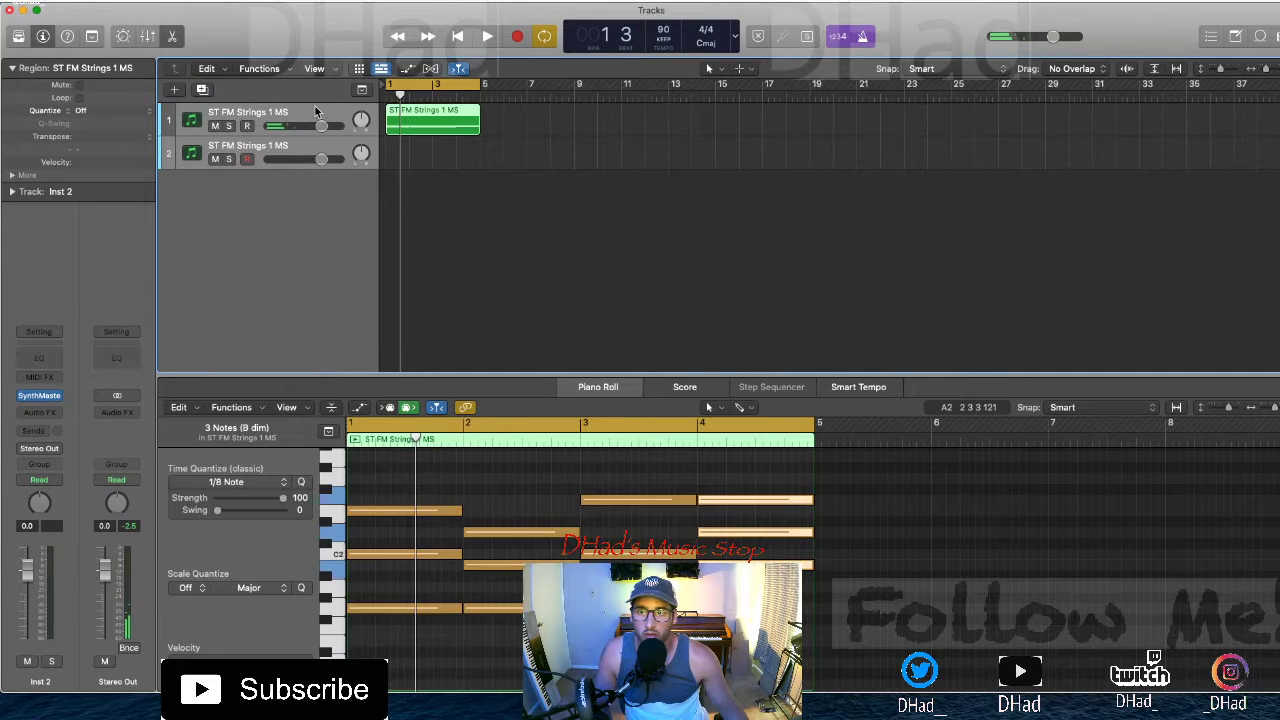
pyautogui.rightClick(316, 106)
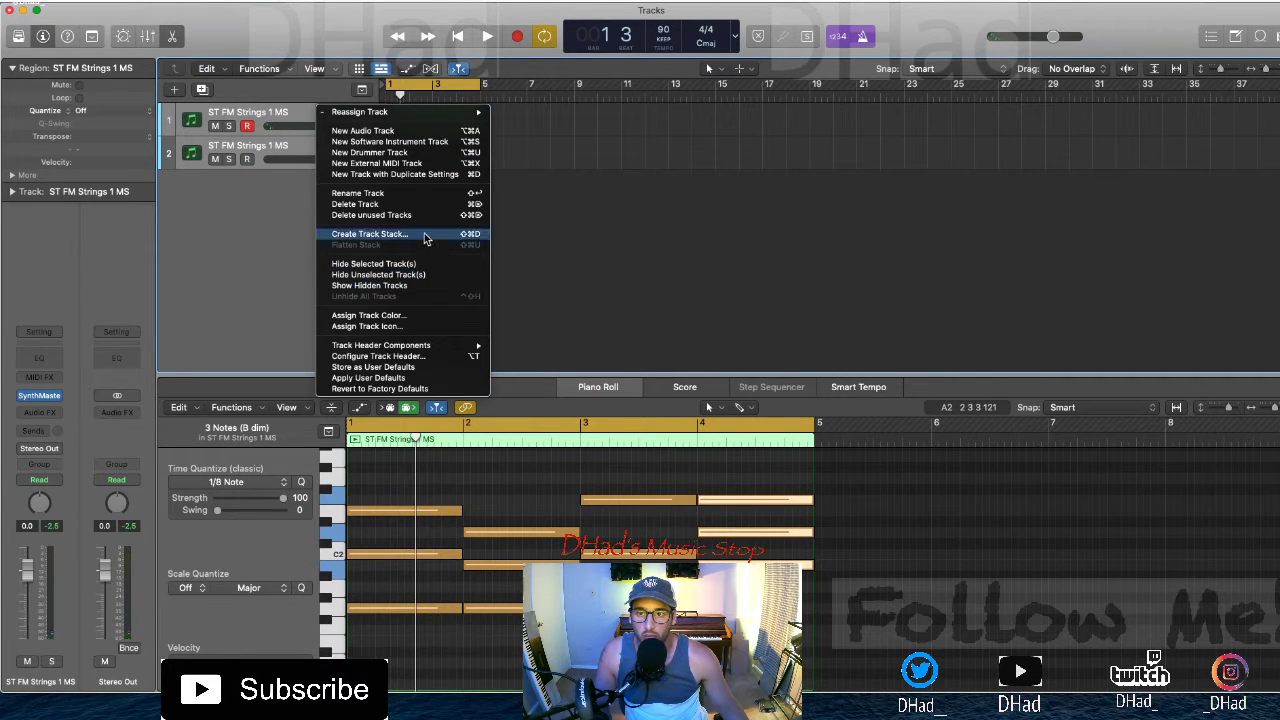
pyautogui.click(424, 236)
pyautogui.click(755, 119)
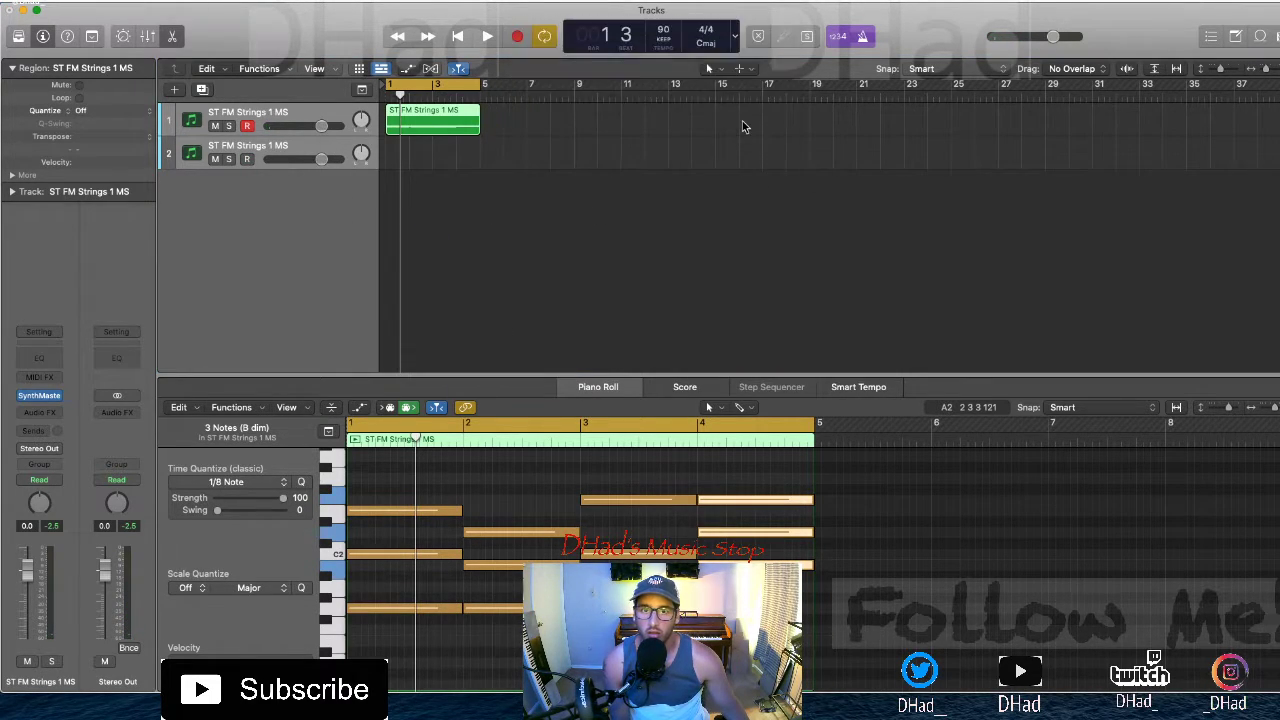
pyautogui.click(441, 223)
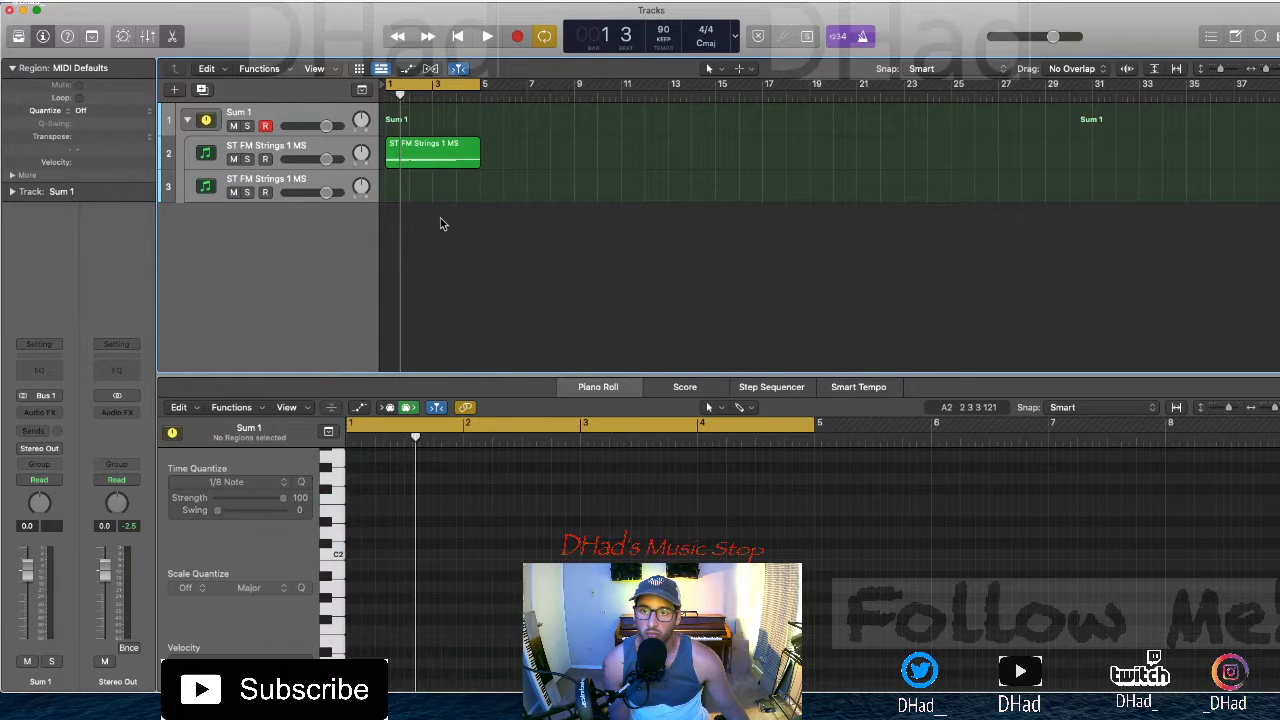
# Move the strings region onto the Sum 1 stack track at bar 1 and play the loop
pyautogui.moveTo(441, 172); pyautogui.dragTo(441, 139)
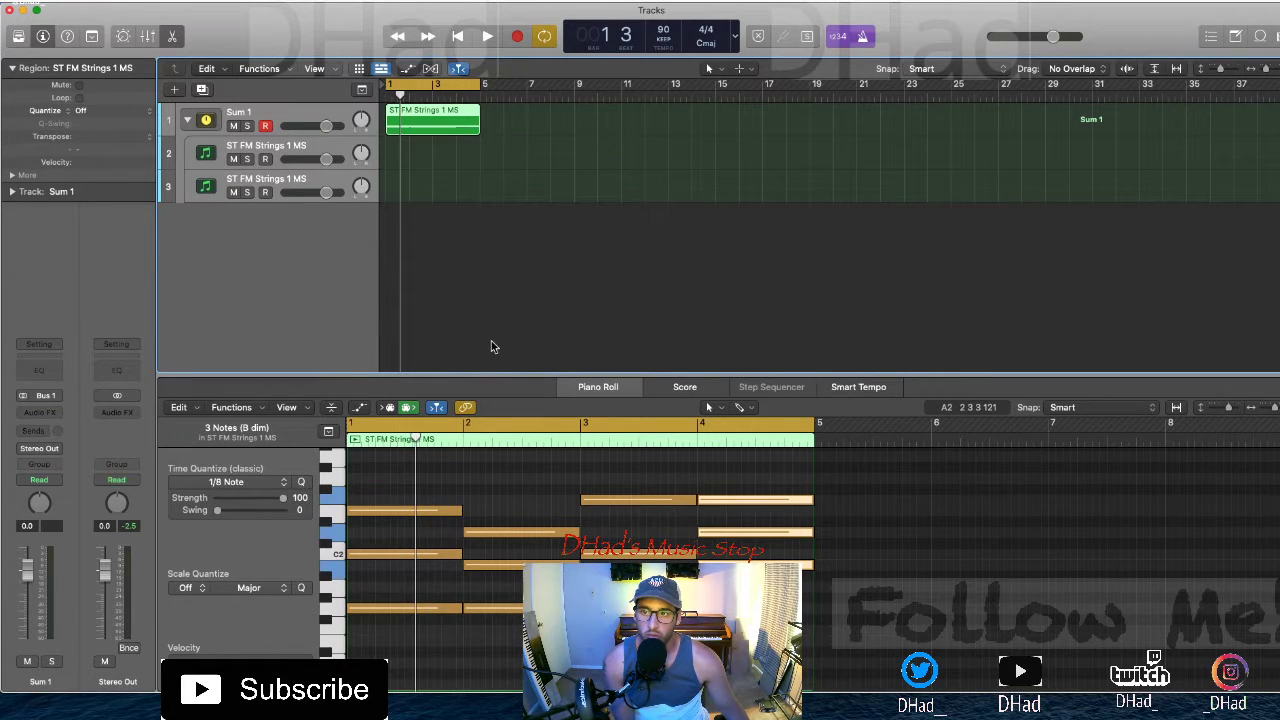
pyautogui.click(491, 341)
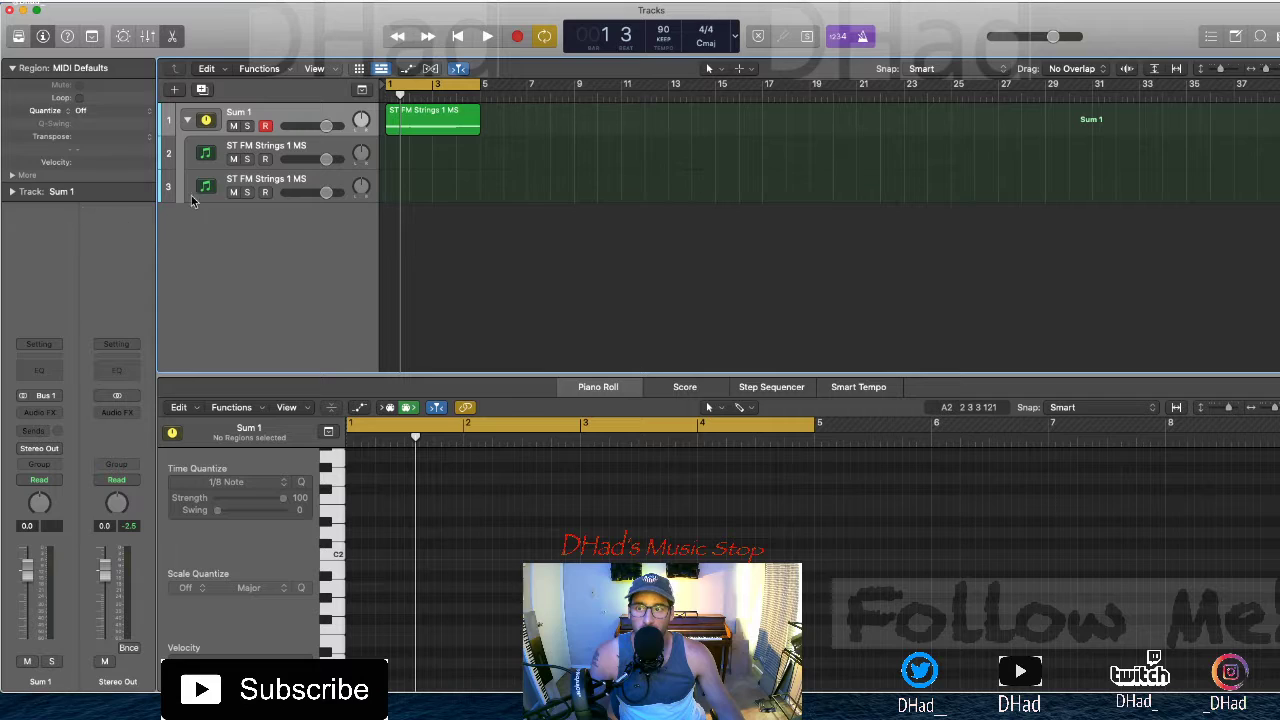
pyautogui.press('space')
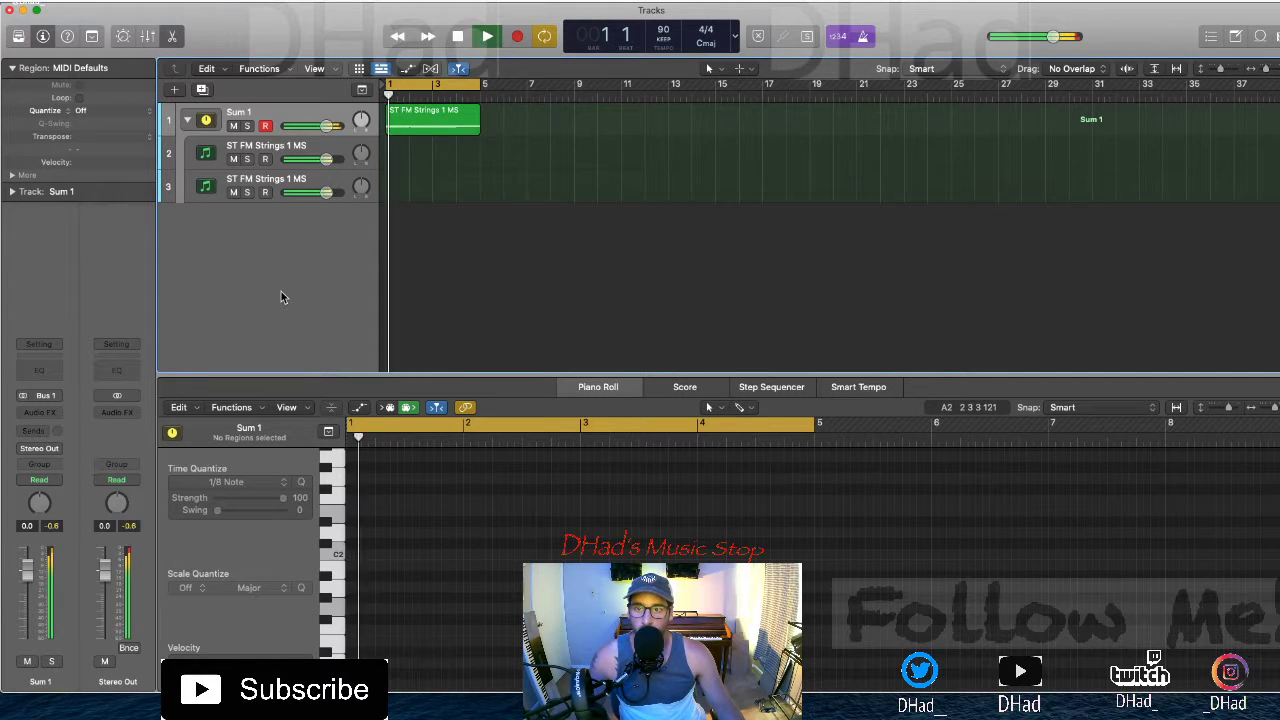
# Open the SynthMaster instrument on the second strings track and audition its ST Expressive preset over the loop
pyautogui.click(295, 186)
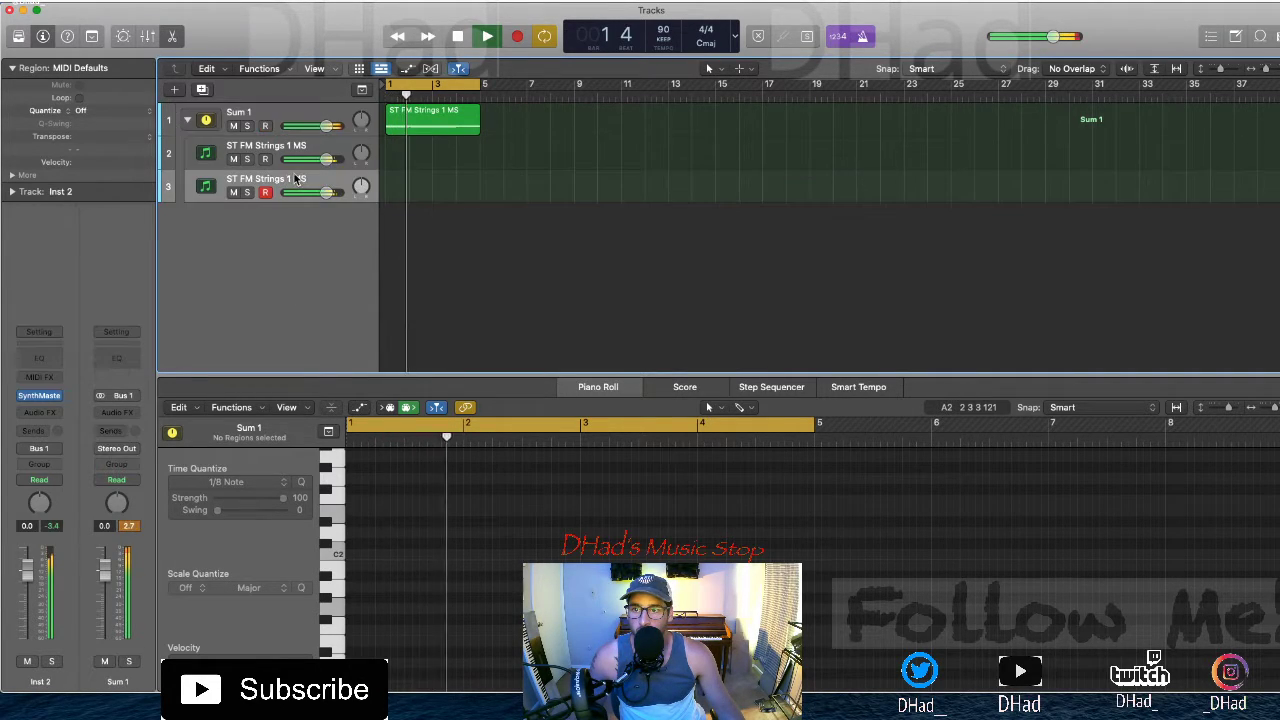
pyautogui.press('space')
pyautogui.click(50, 395)
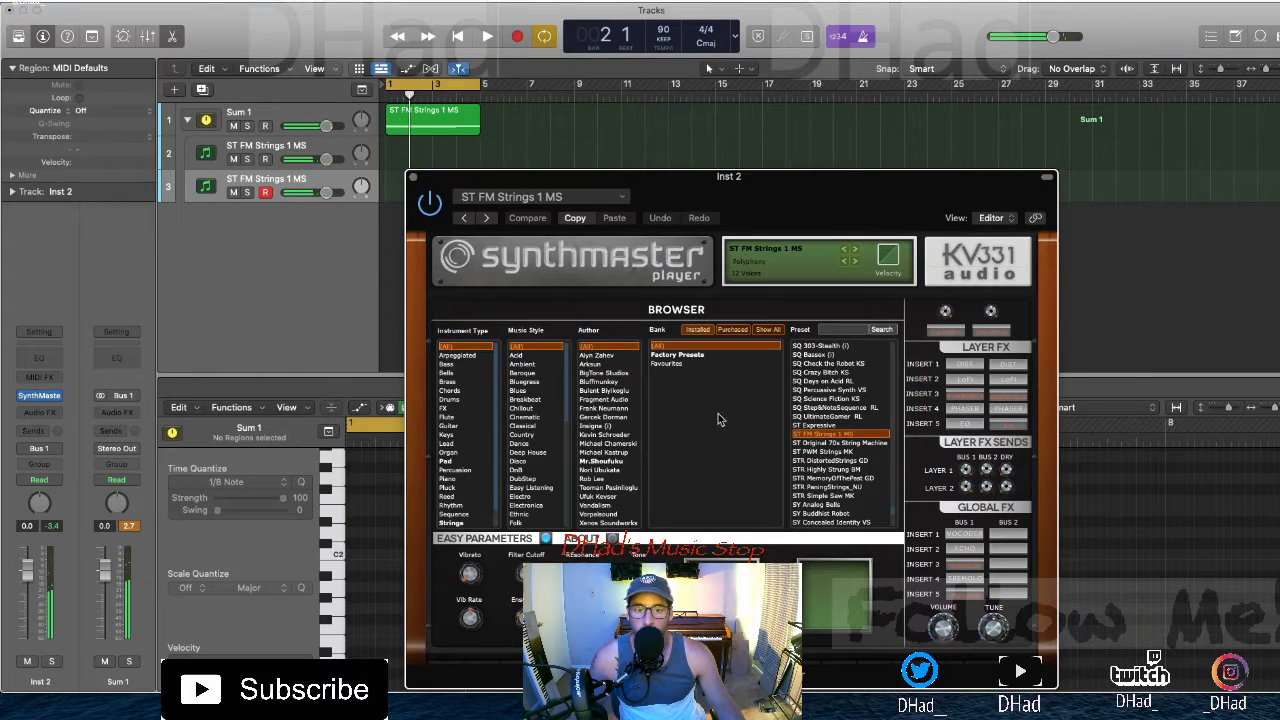
pyautogui.click(815, 425)
pyautogui.press('space')
# Audition the neighbouring SQ presets, from SQ UltimateGamer RL through to SQ Bassex (i), while the loop plays
pyautogui.press('Down')
pyautogui.press('Down')
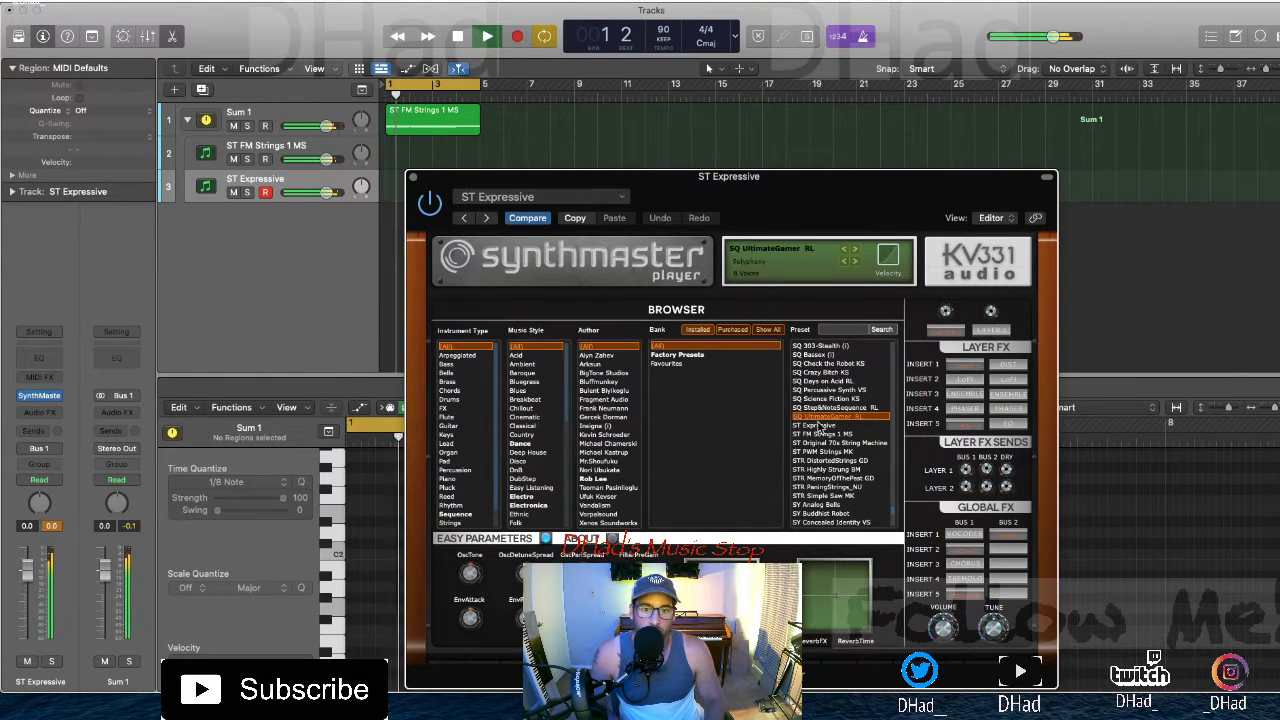
pyautogui.press('Up')
pyautogui.press('Up')
pyautogui.press('Up')
pyautogui.press('Up')
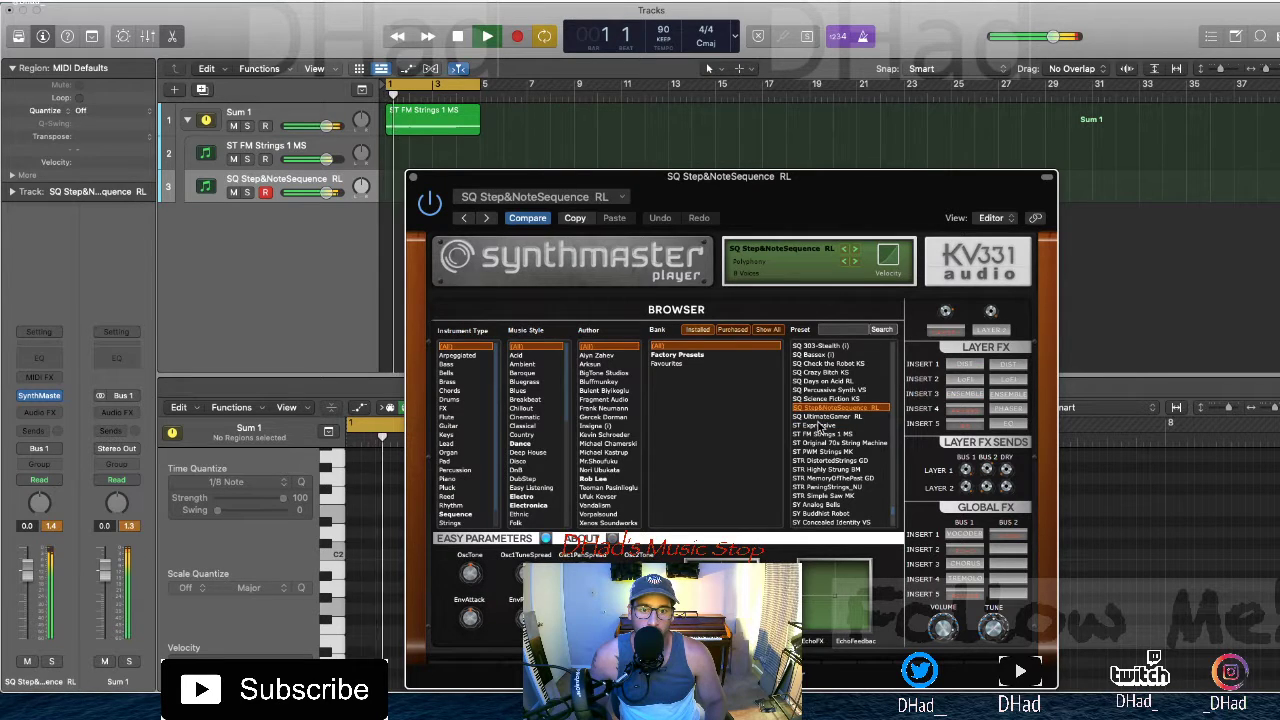
pyautogui.press('Up')
pyautogui.press('Up')
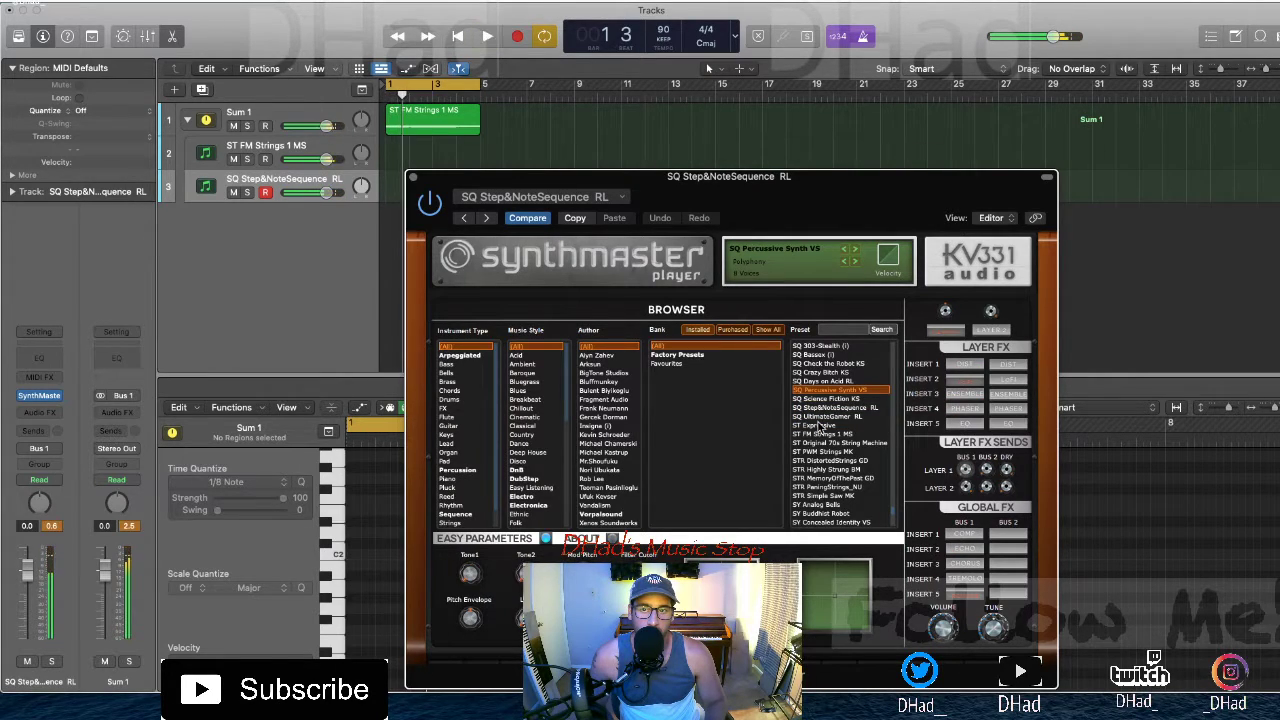
pyautogui.press('Up')
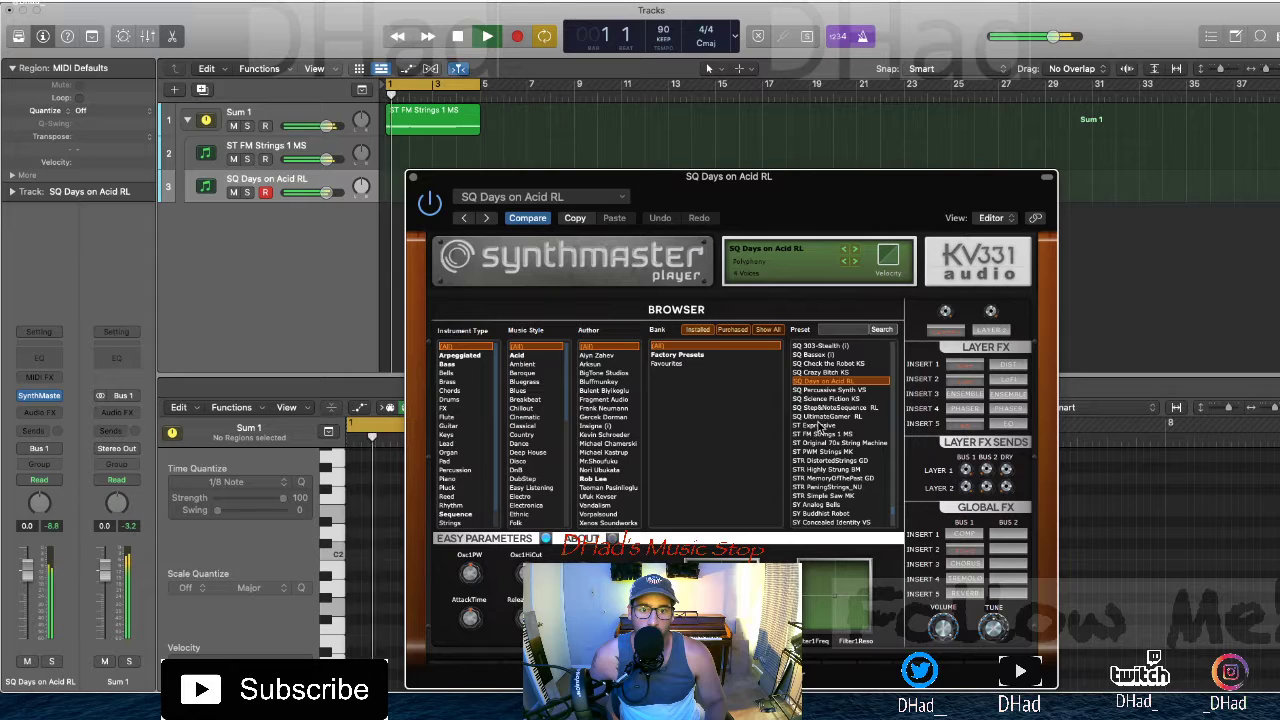
pyautogui.press('Up')
pyautogui.press('Up')
pyautogui.press('Up')
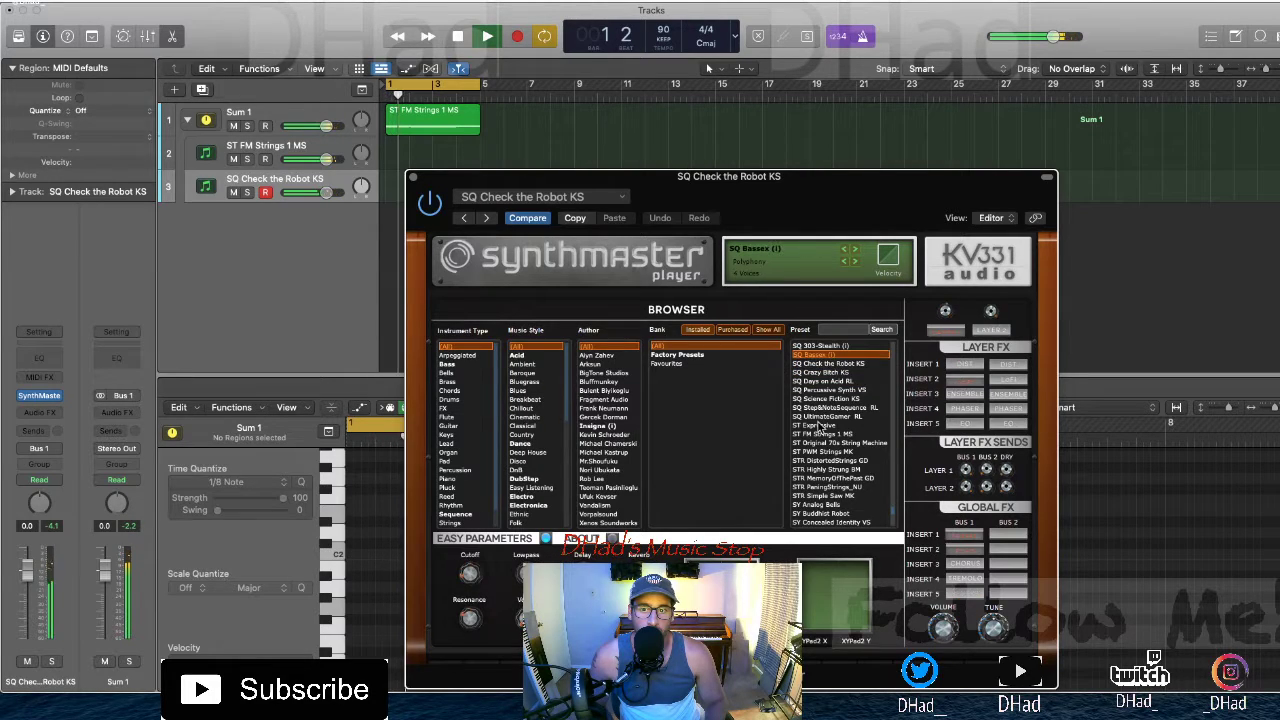
# Filter the presets to the Pad instrument type and audition AR Ballad Arp TP and AR Comb Arped Pad BT
pyautogui.click(447, 461)
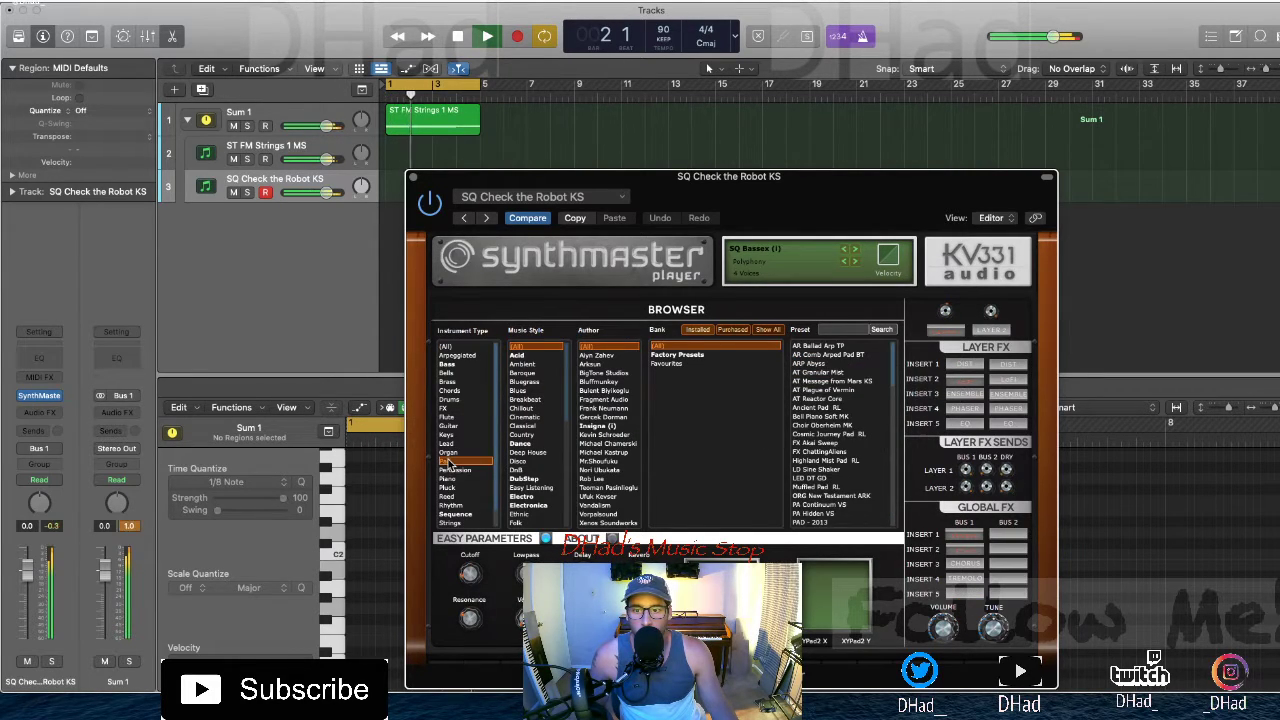
pyautogui.click(815, 346)
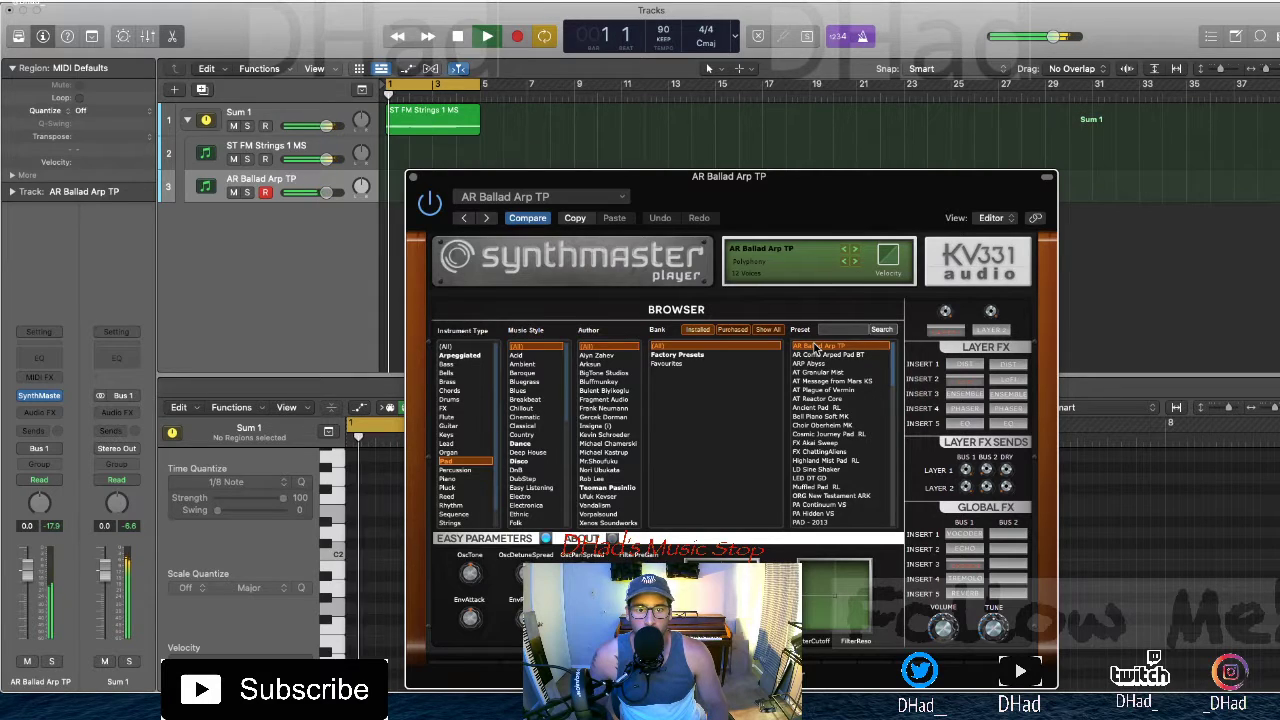
pyautogui.press('Down')
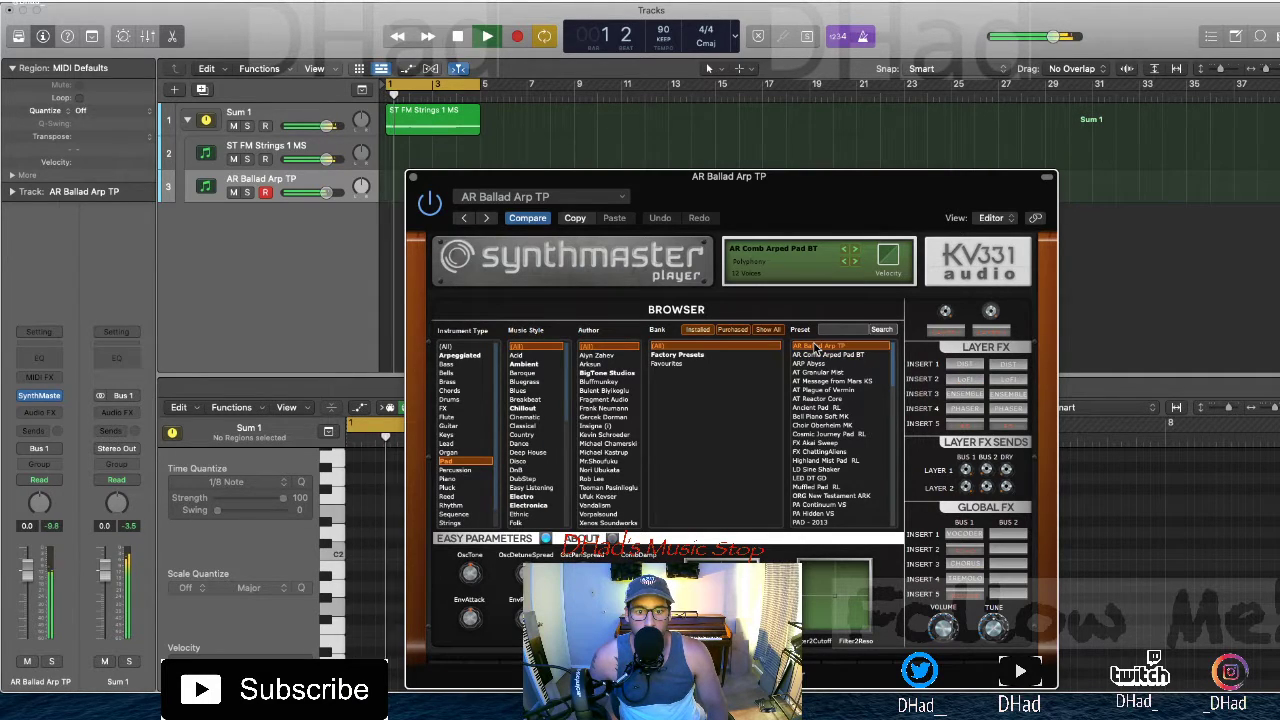
# Audition the pad presets PA Hidden VS, PA Continuum VS, PAD - 2013 and PAD - Dreaming, restarting the loop between sounds
pyautogui.click(814, 513)
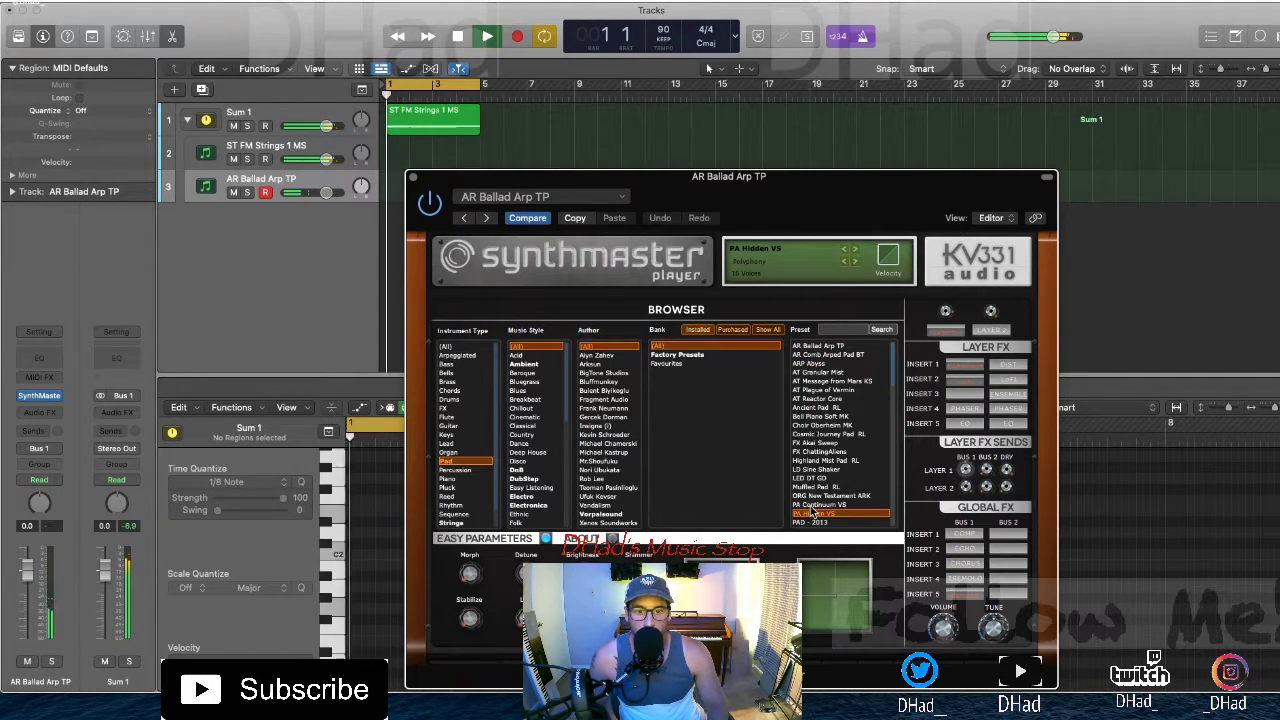
pyautogui.press('Up')
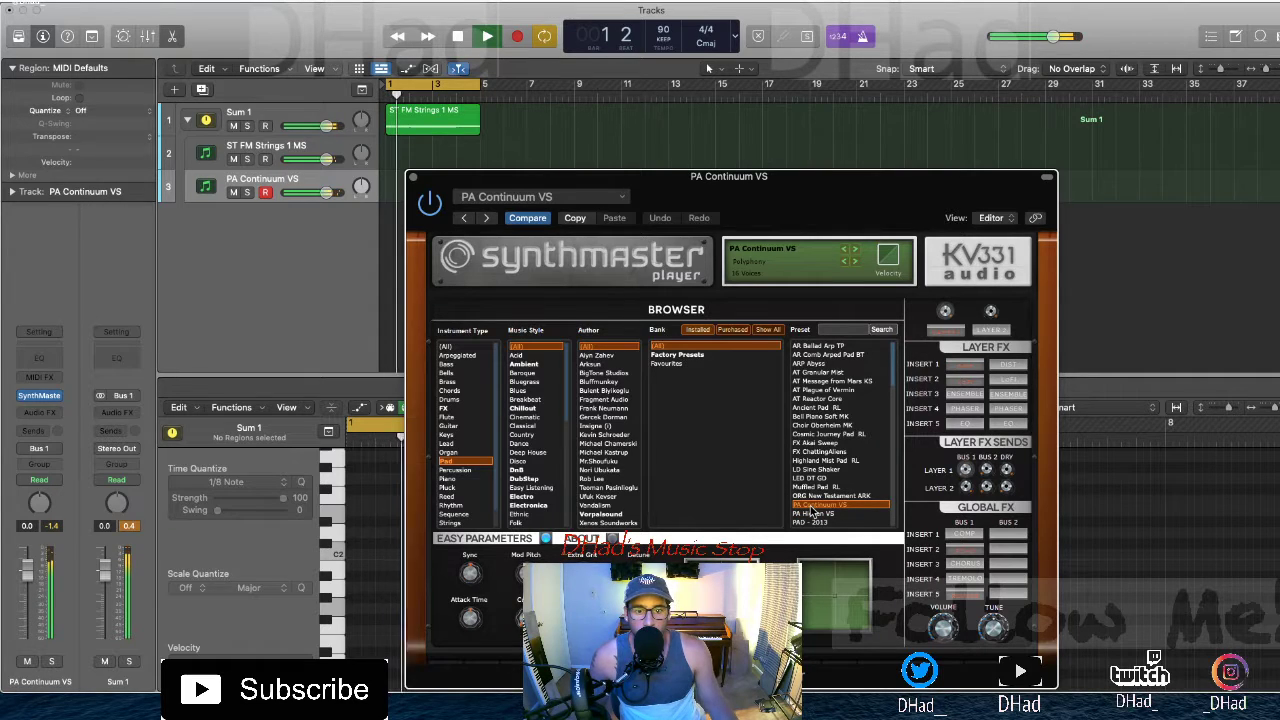
pyautogui.click(814, 522)
pyautogui.press('space')
pyautogui.press('space')
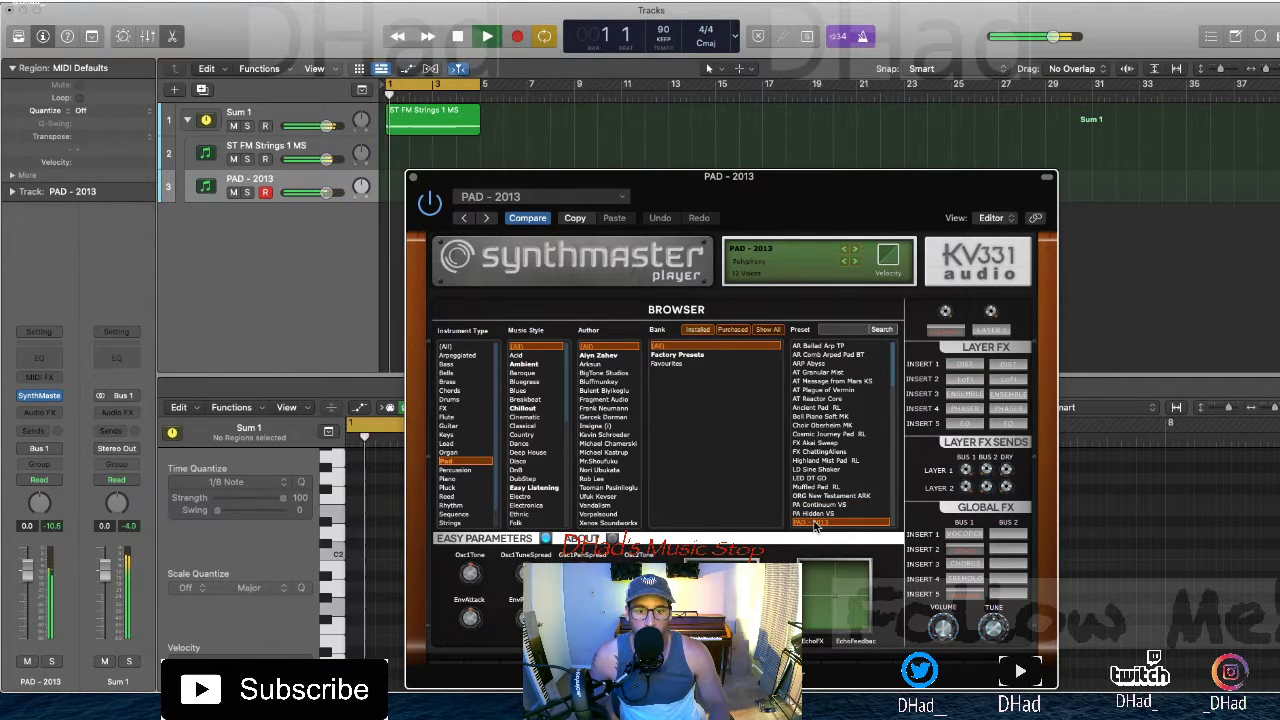
pyautogui.press('Down')
pyautogui.press('space')
pyautogui.press('space')
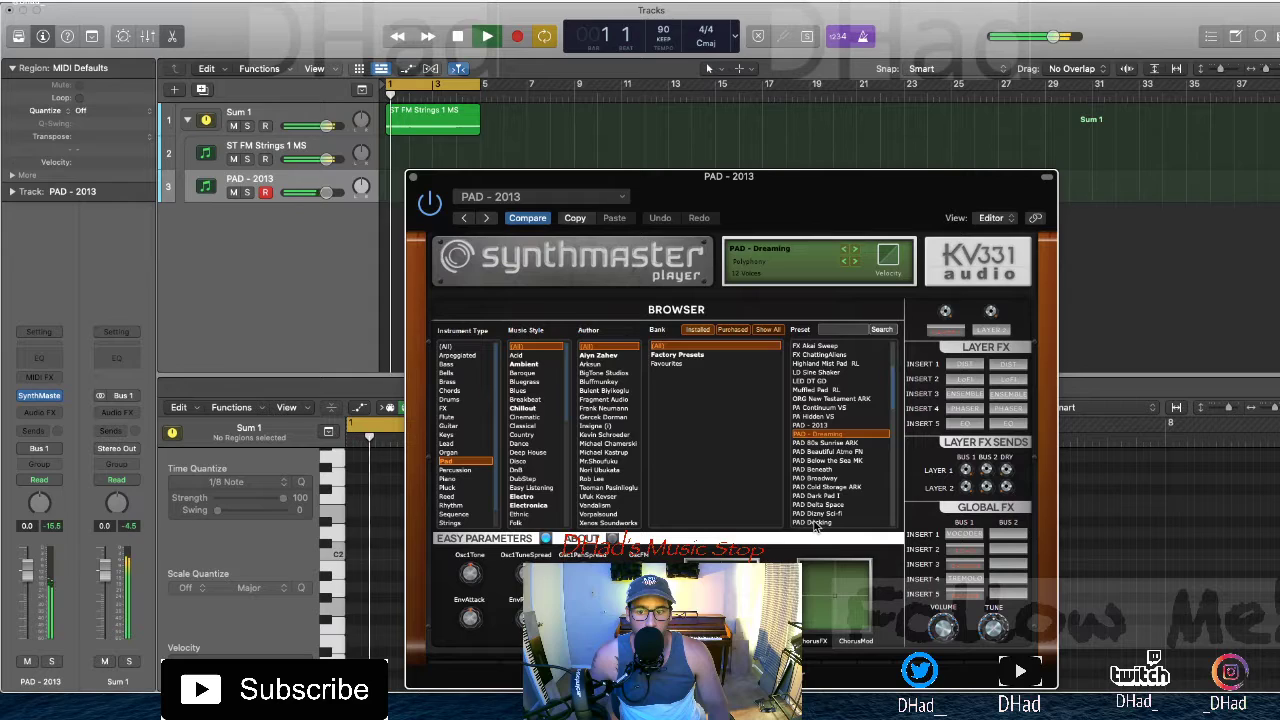
# Compare PAD 80s Sunrise ARK with PAD Beautiful Atmo FN and choose PAD 80s Sunrise ARK
pyautogui.press('Down')
pyautogui.press('space')
pyautogui.press('space')
pyautogui.press('Down')
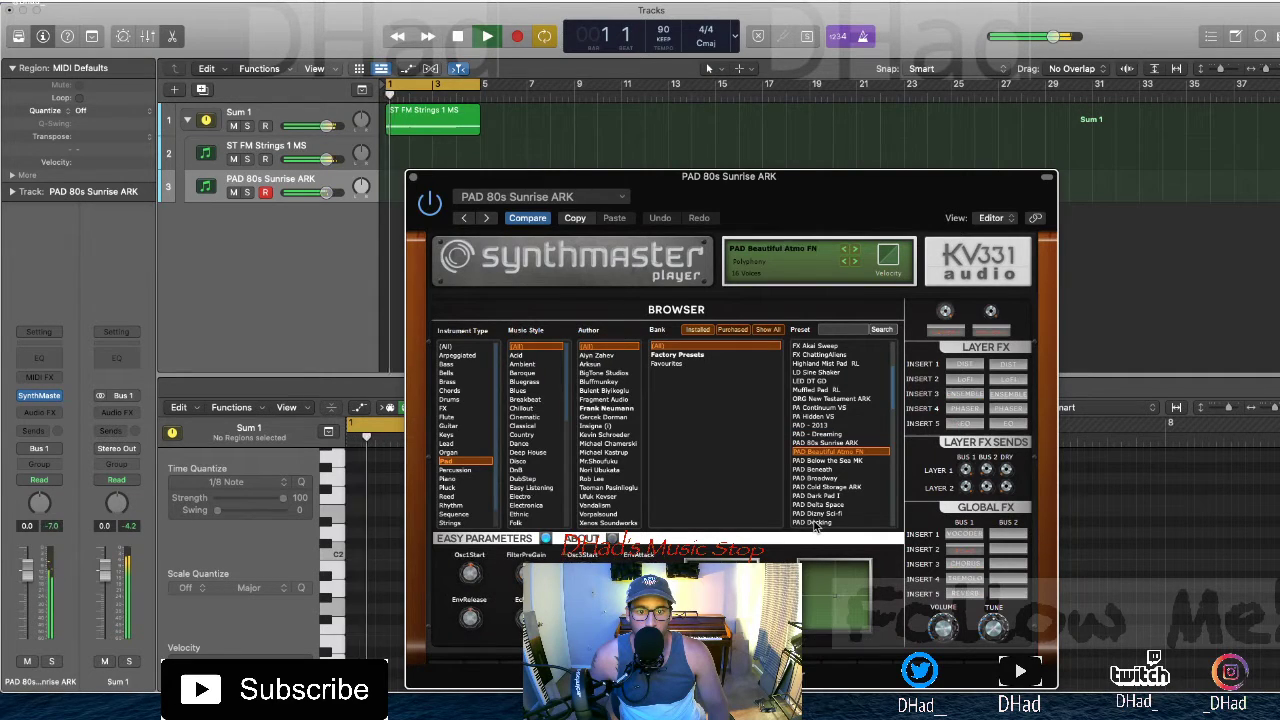
pyautogui.press('Up')
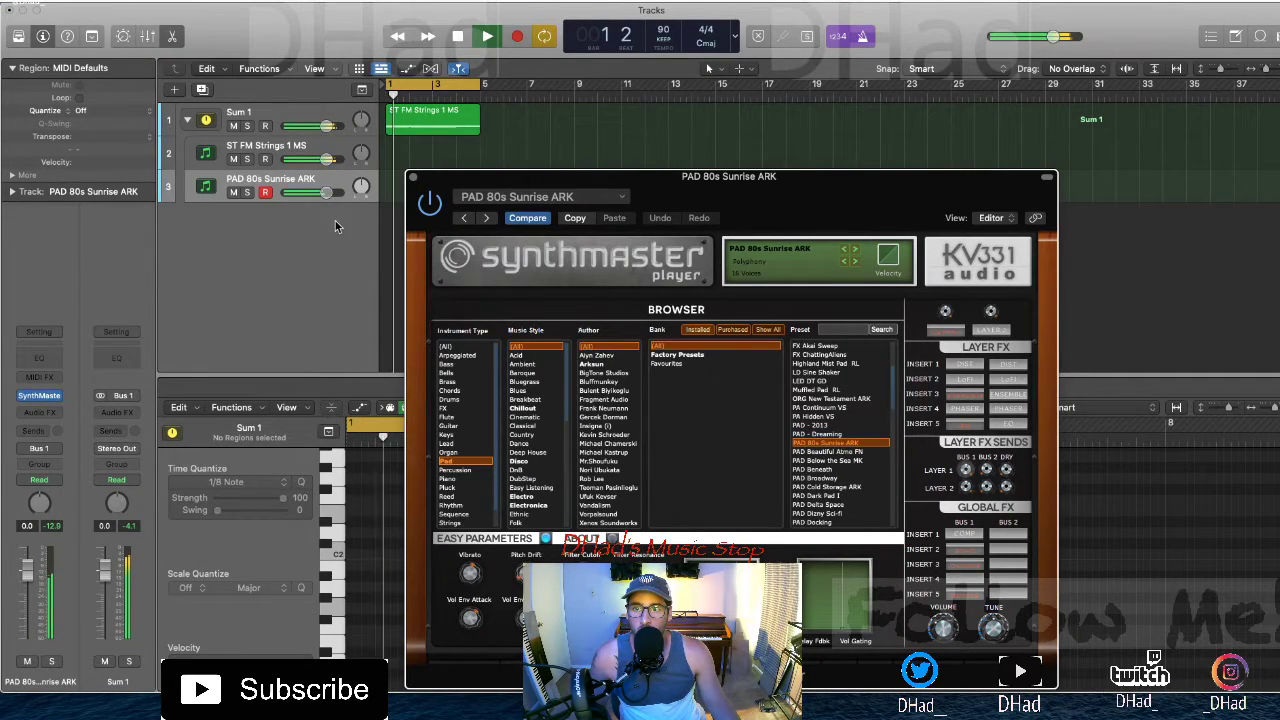
# Add a Channel EQ to the ST FM Strings 1 MS track and set its low cut to about 290 Hz during stack playback
pyautogui.click(317, 143)
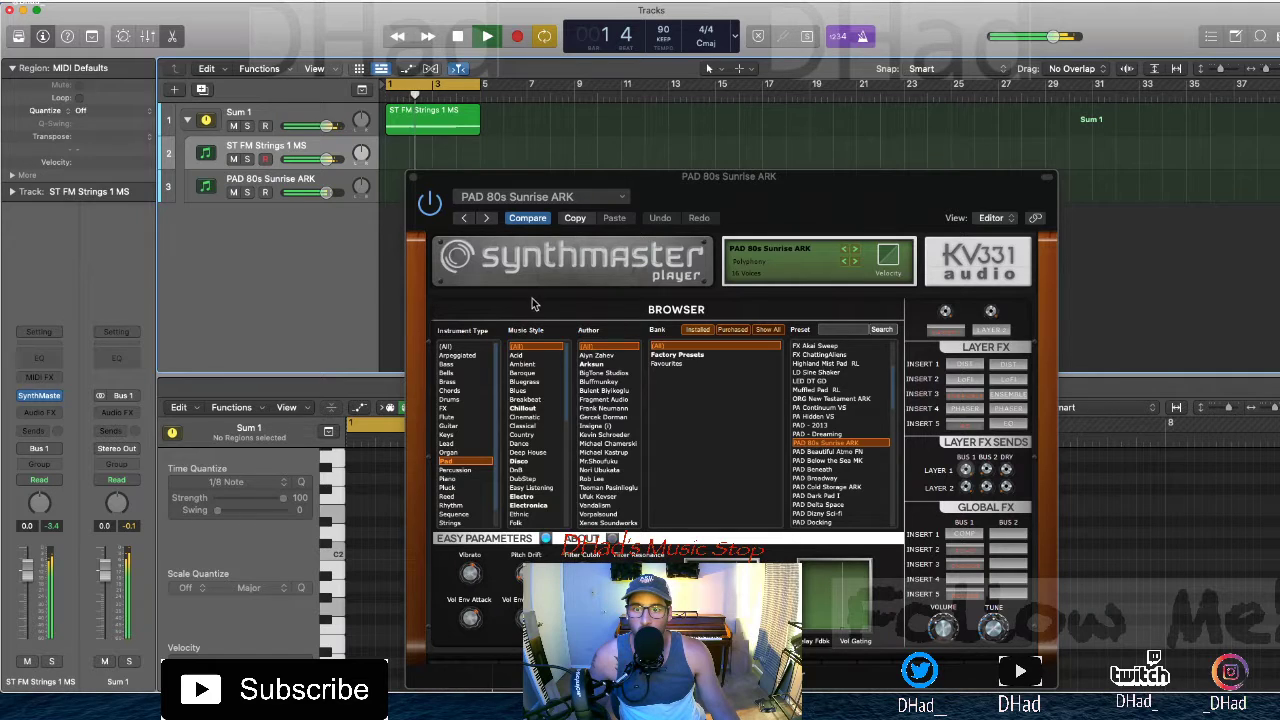
pyautogui.press('space')
pyautogui.moveTo(498, 350); pyautogui.dragTo(654, 398)
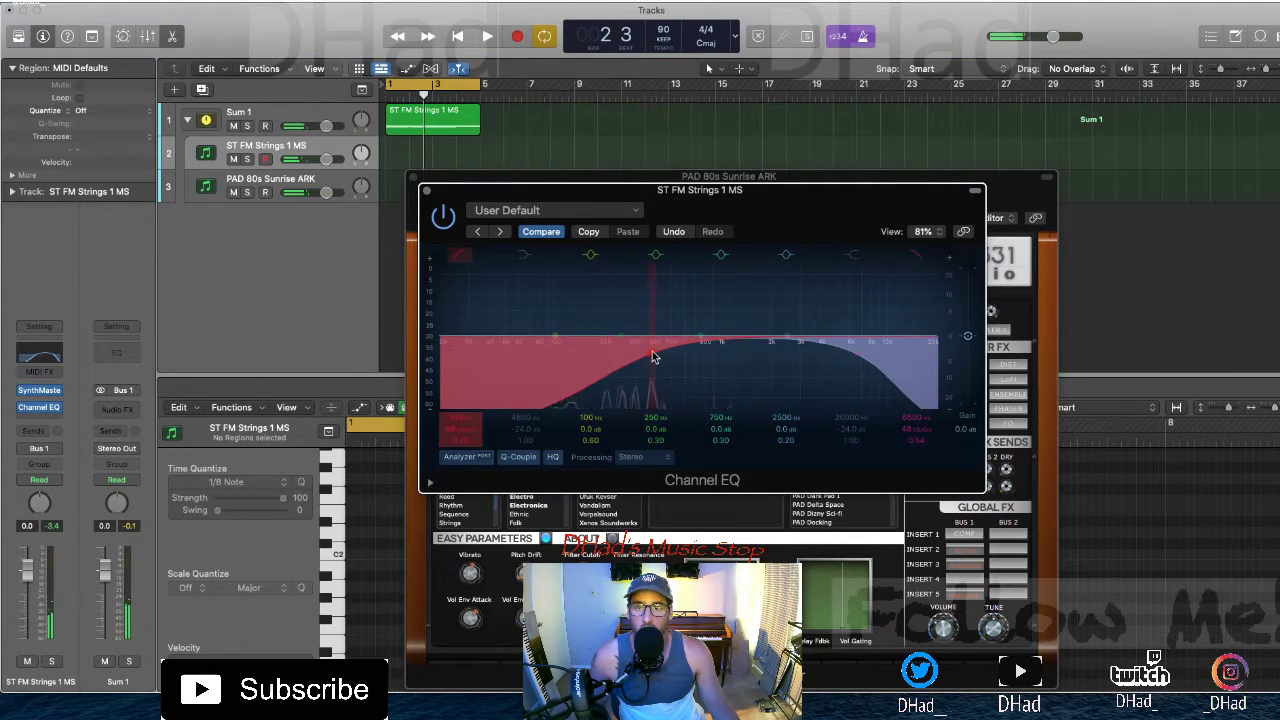
pyautogui.click(305, 118)
pyautogui.press('space')
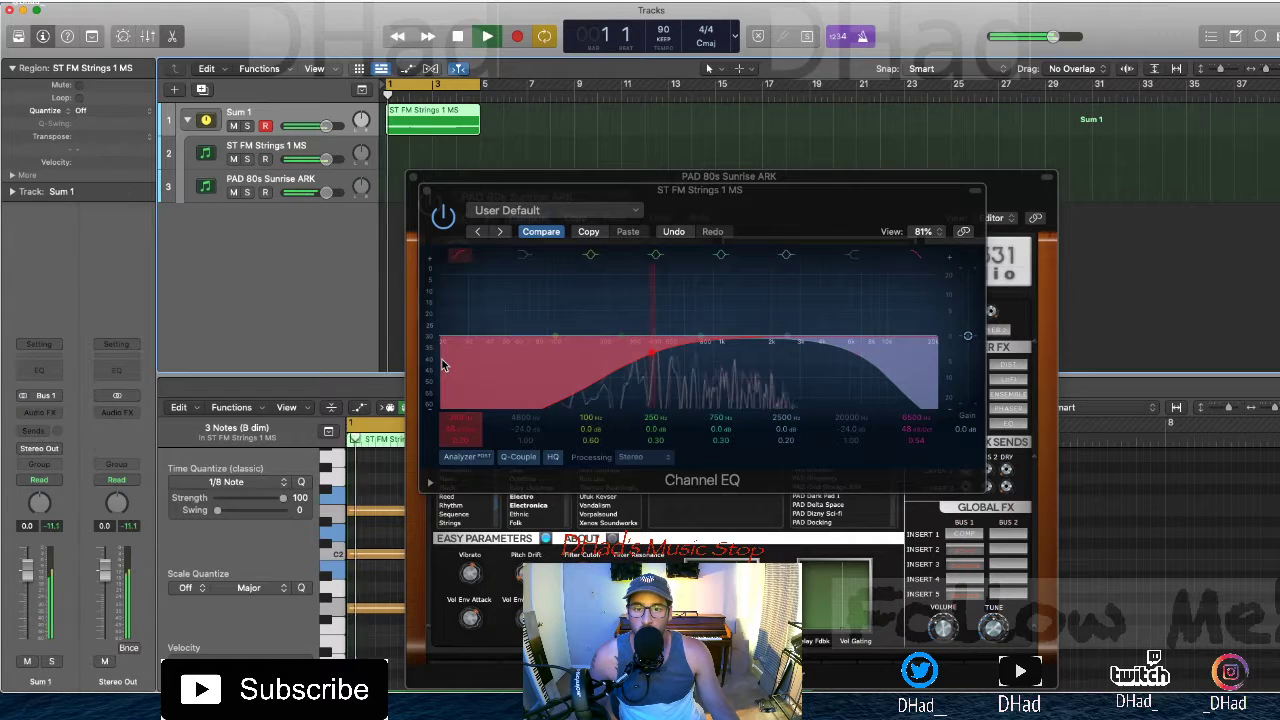
pyautogui.click(718, 358)
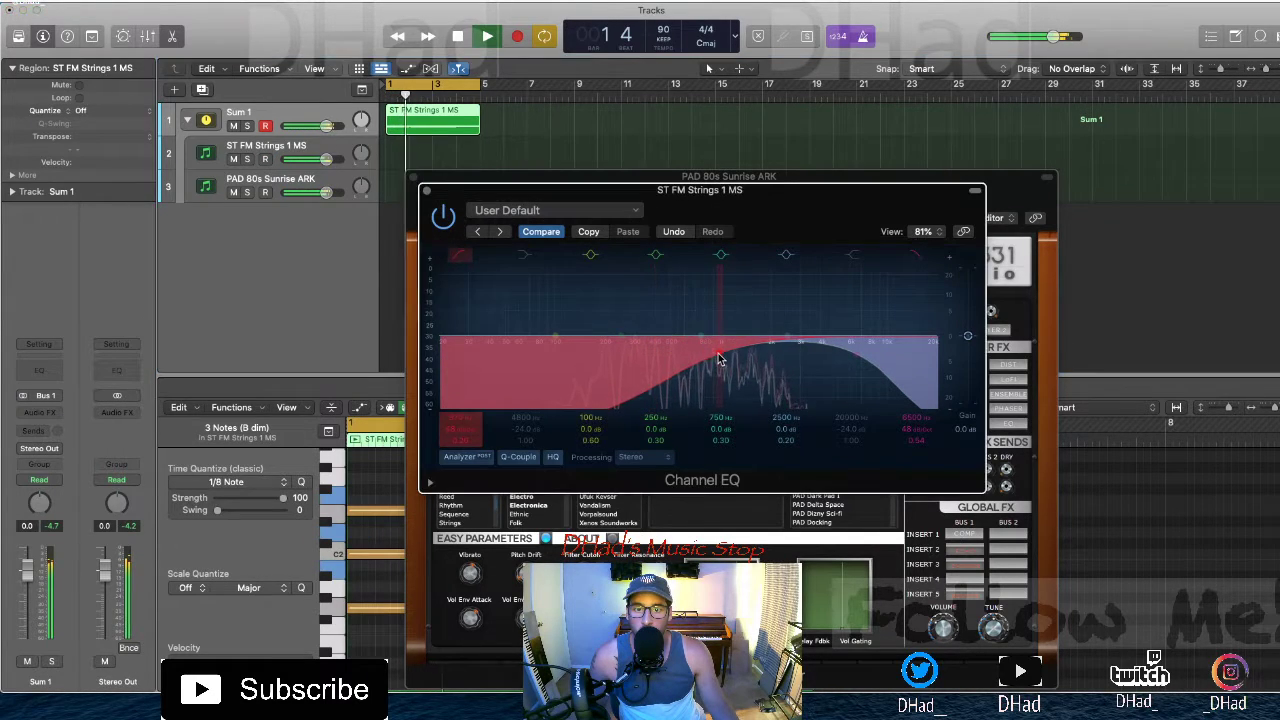
pyautogui.moveTo(641, 358); pyautogui.dragTo(624, 381)
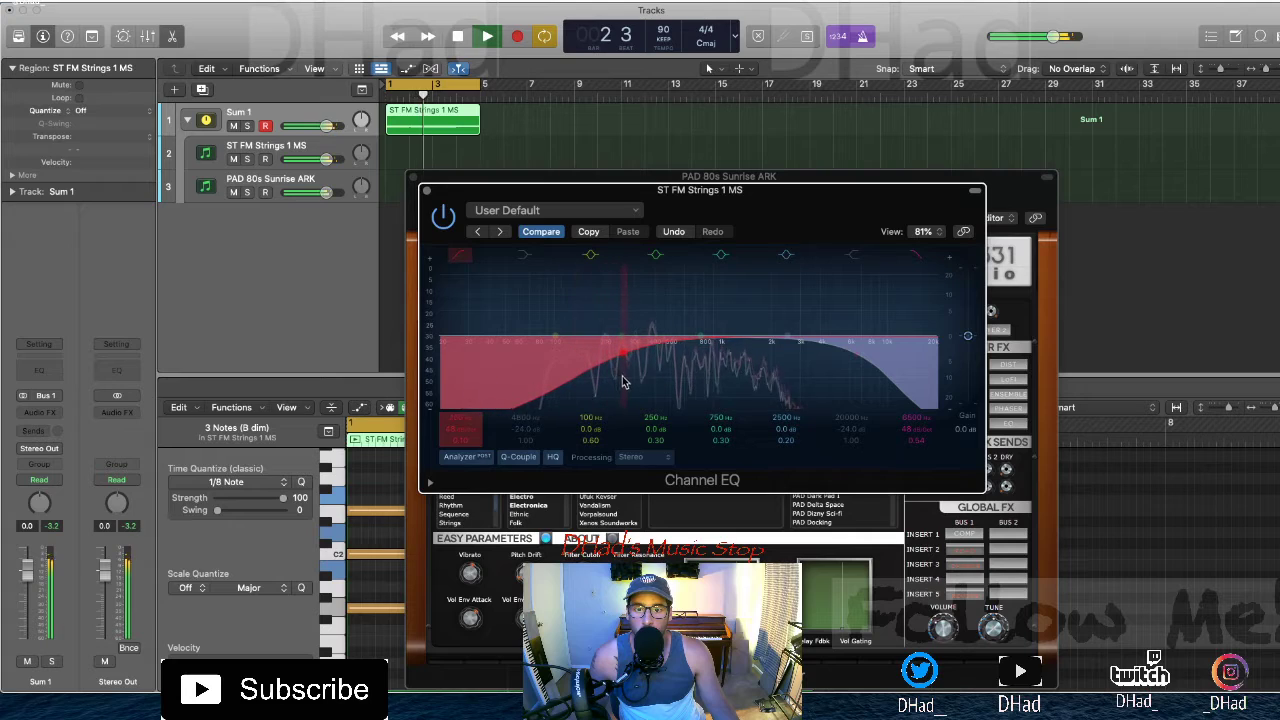
# Raise the strings EQ's high cut to 20000 Hz, move its 2500 Hz band to 3800 Hz, and close the EQ
pyautogui.moveTo(849, 400); pyautogui.dragTo(931, 400)
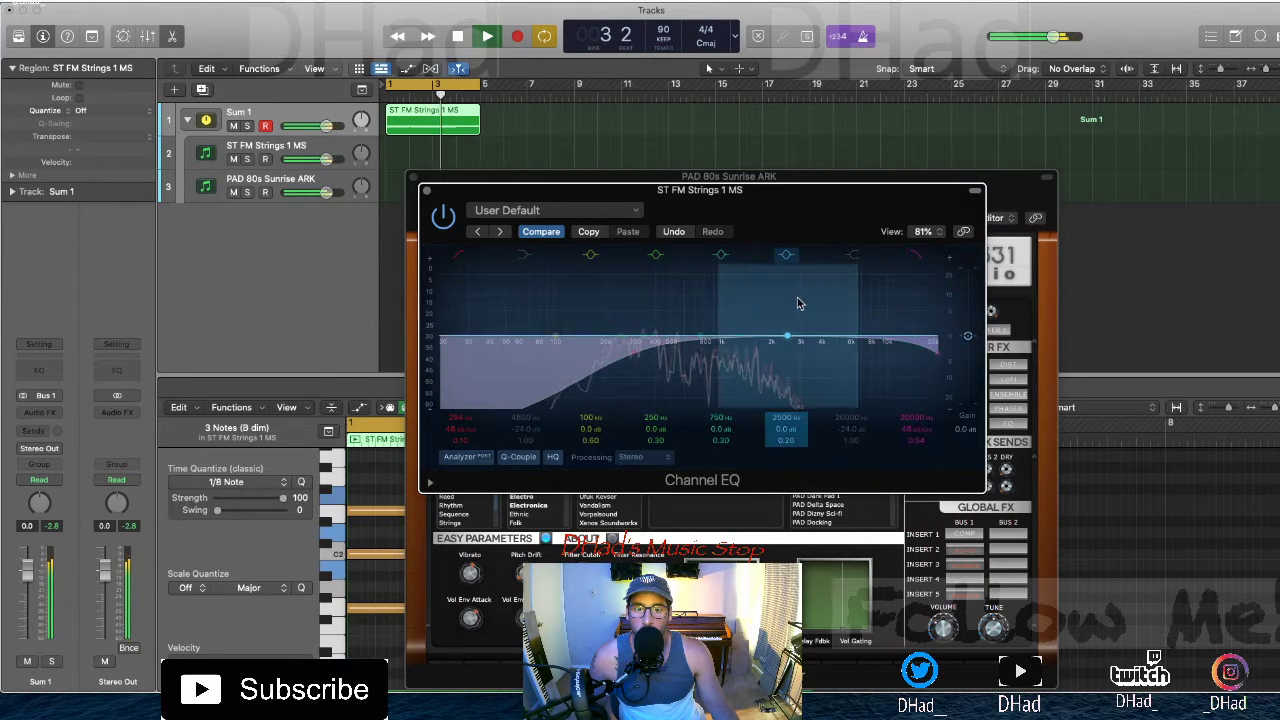
pyautogui.moveTo(800, 303); pyautogui.dragTo(828, 304)
pyautogui.click(427, 190)
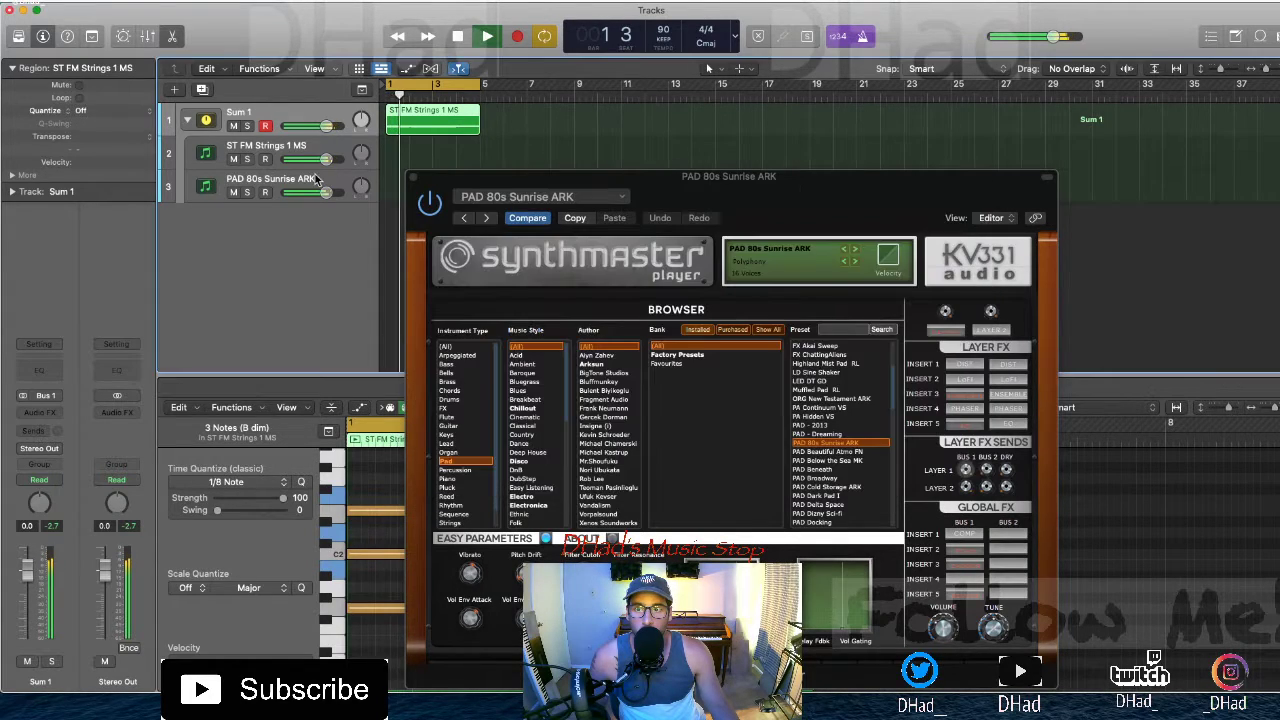
# Add a Channel EQ to the PAD 80s Sunrise ARK track with a low cut near 80 Hz and a high cut near 400 Hz
pyautogui.click(316, 180)
pyautogui.click(40, 352)
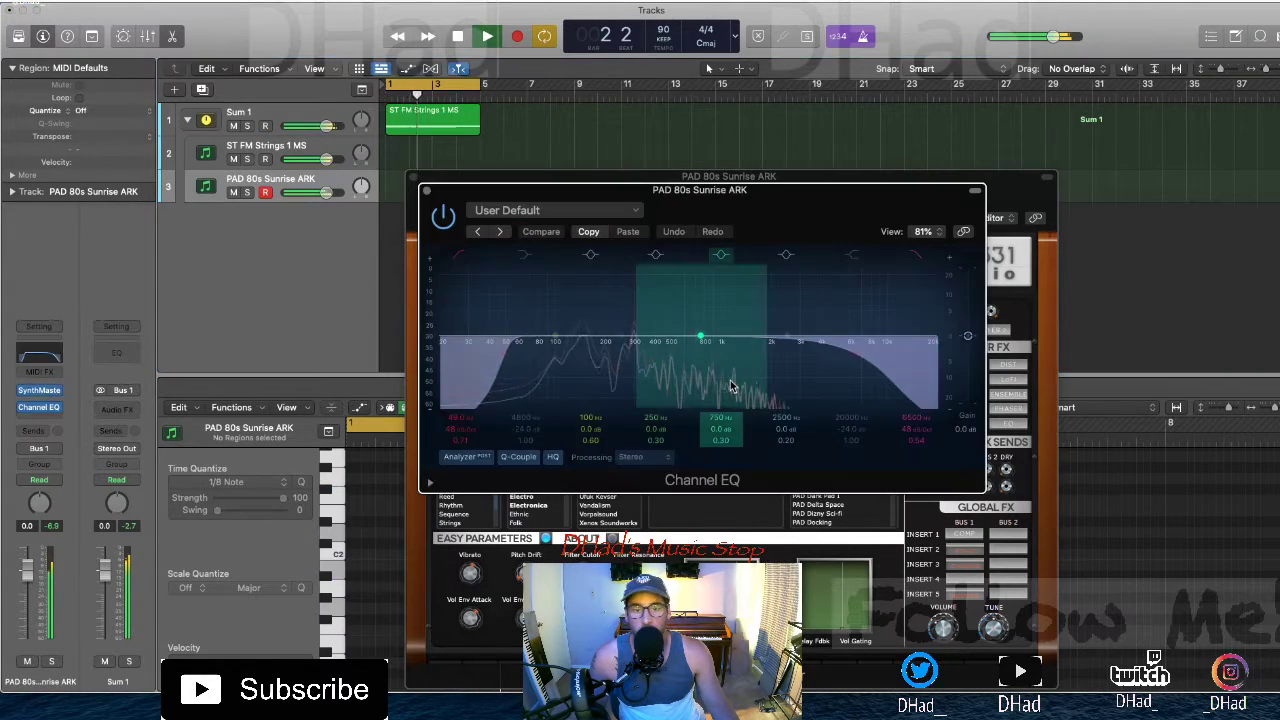
pyautogui.moveTo(840, 380); pyautogui.dragTo(443, 420)
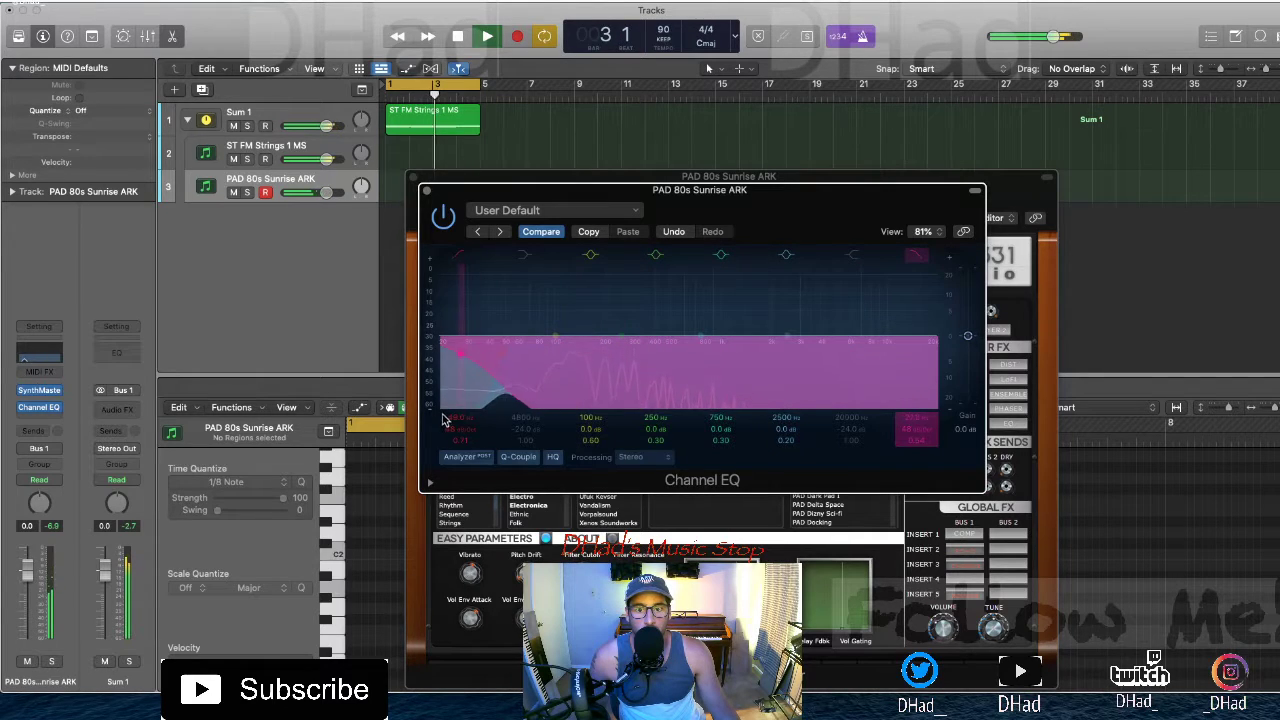
pyautogui.press('space')
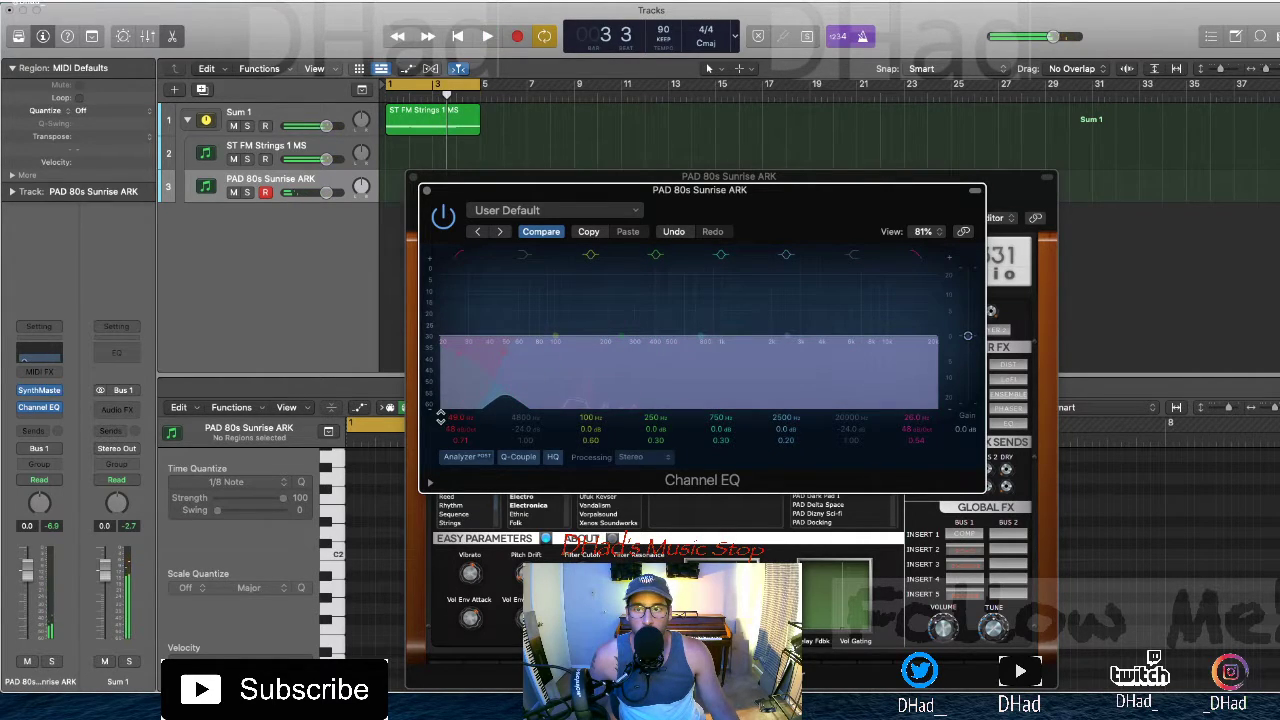
pyautogui.press('space')
pyautogui.moveTo(477, 378); pyautogui.dragTo(667, 405)
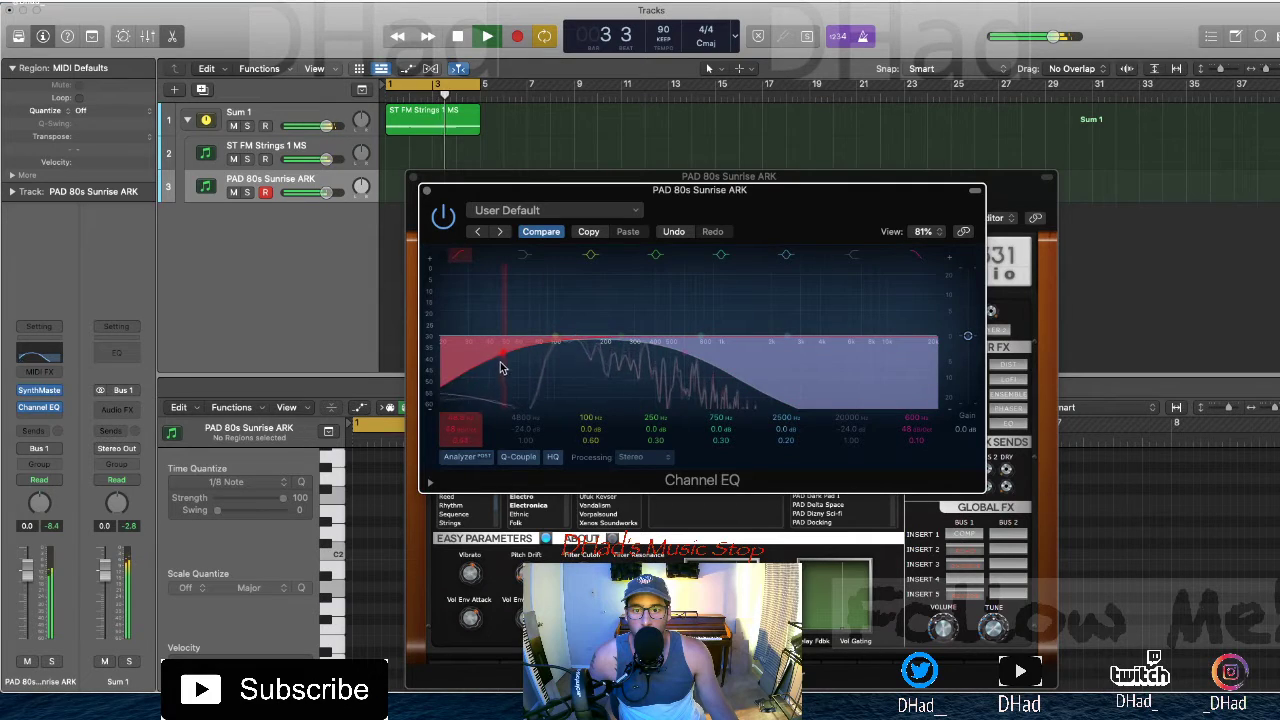
pyautogui.moveTo(503, 362); pyautogui.dragTo(554, 355)
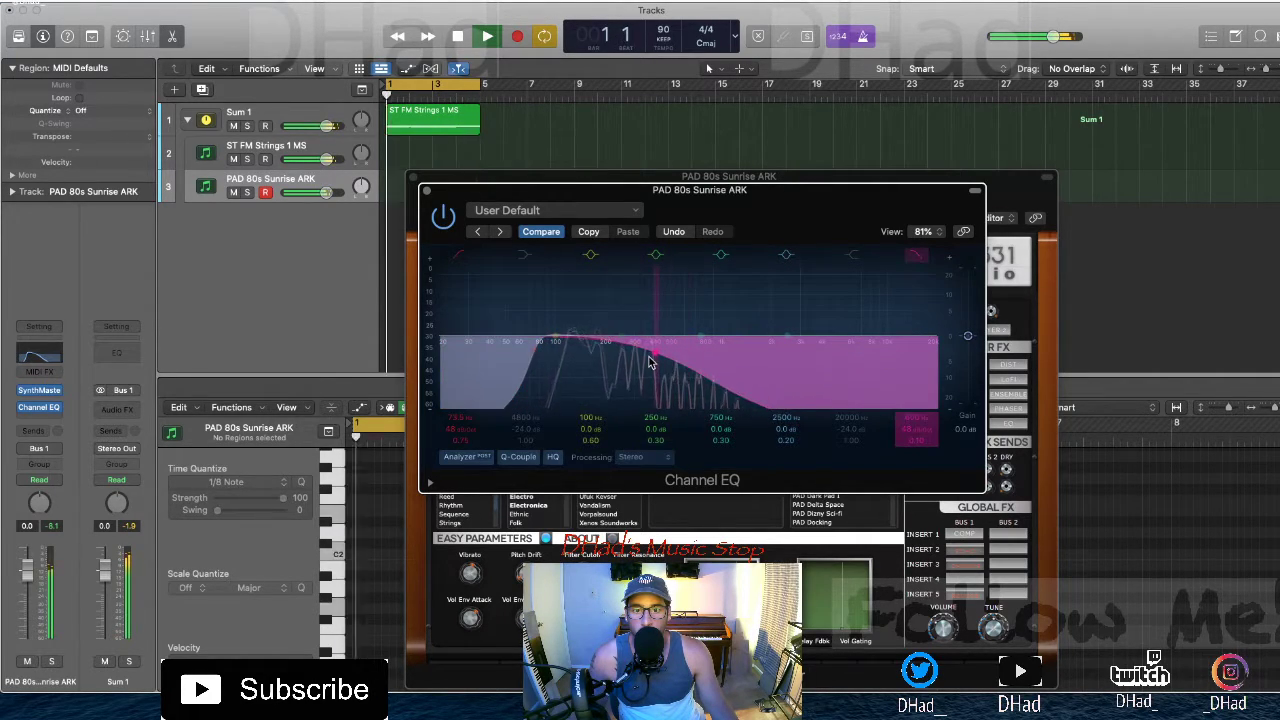
pyautogui.click(427, 190)
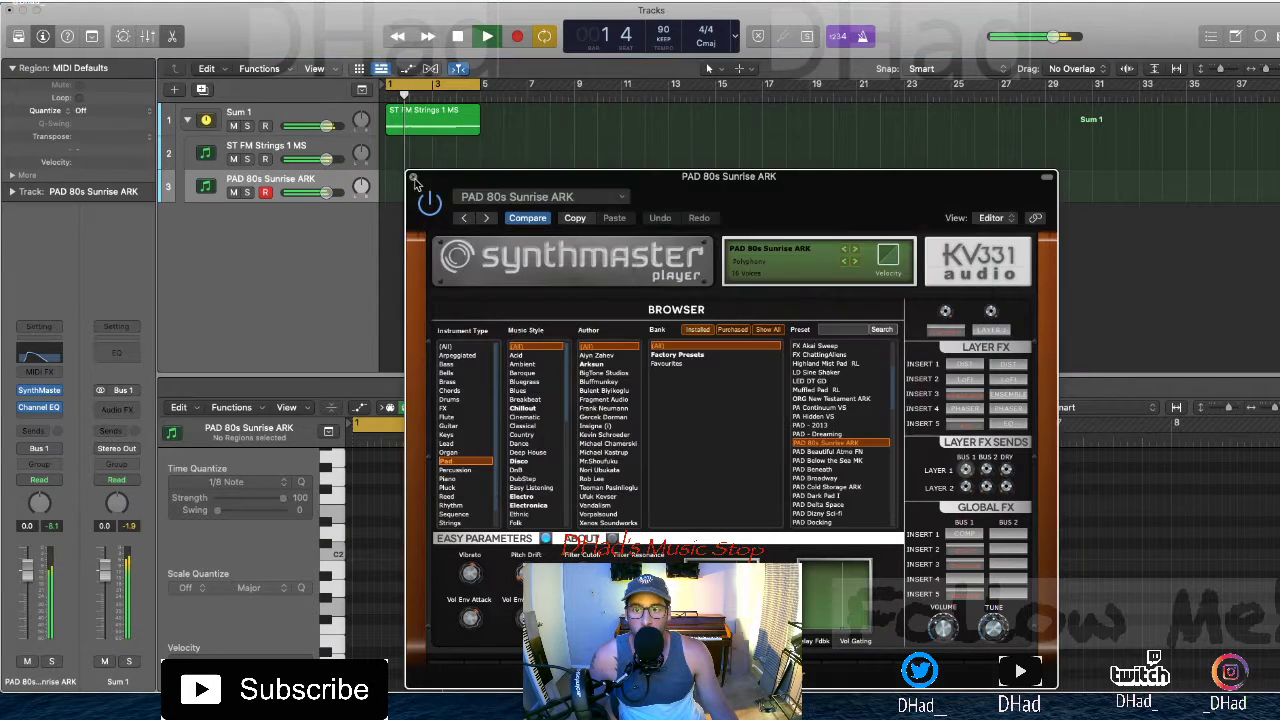
# Close the pad's synth, stop playback, and add another track with the pad track's settings to the stack
pyautogui.click(413, 177)
pyautogui.press('space')
pyautogui.click(203, 90)
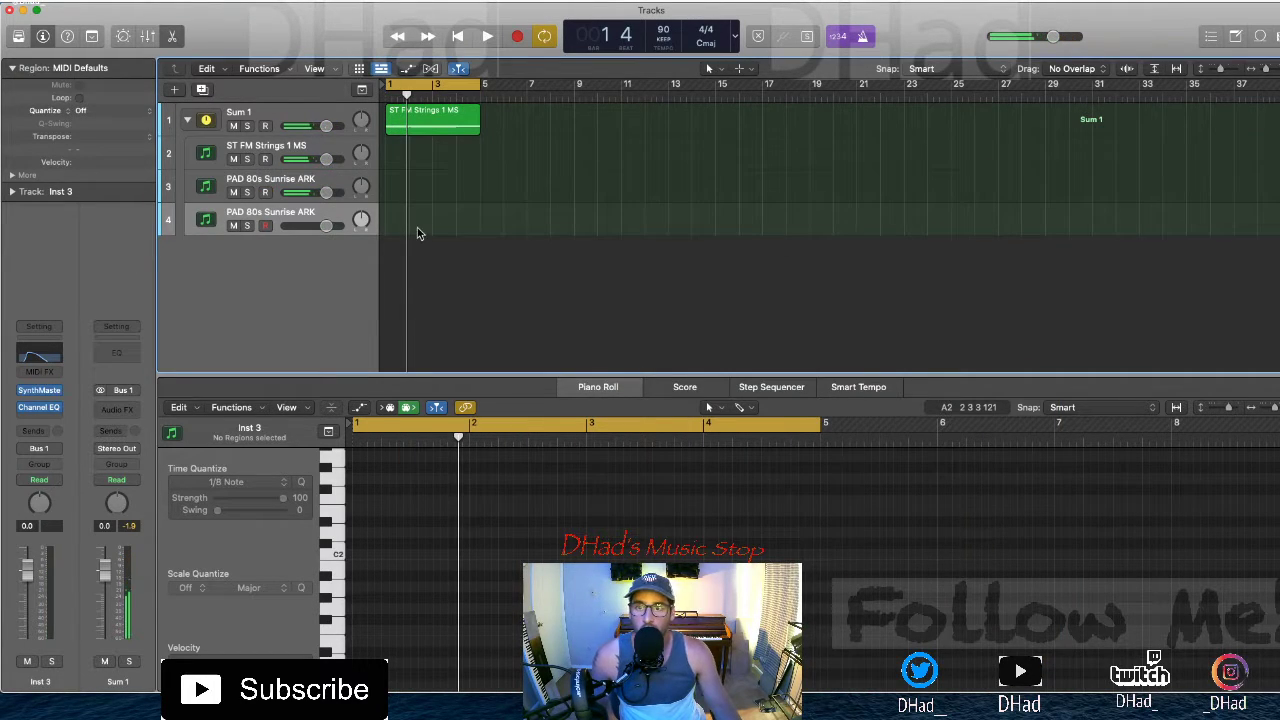
# Reopen the Channel EQ on the ST FM Strings 1 MS track and cut a band to -12.2 dB at 1630 Hz during playback
pyautogui.click(280, 143)
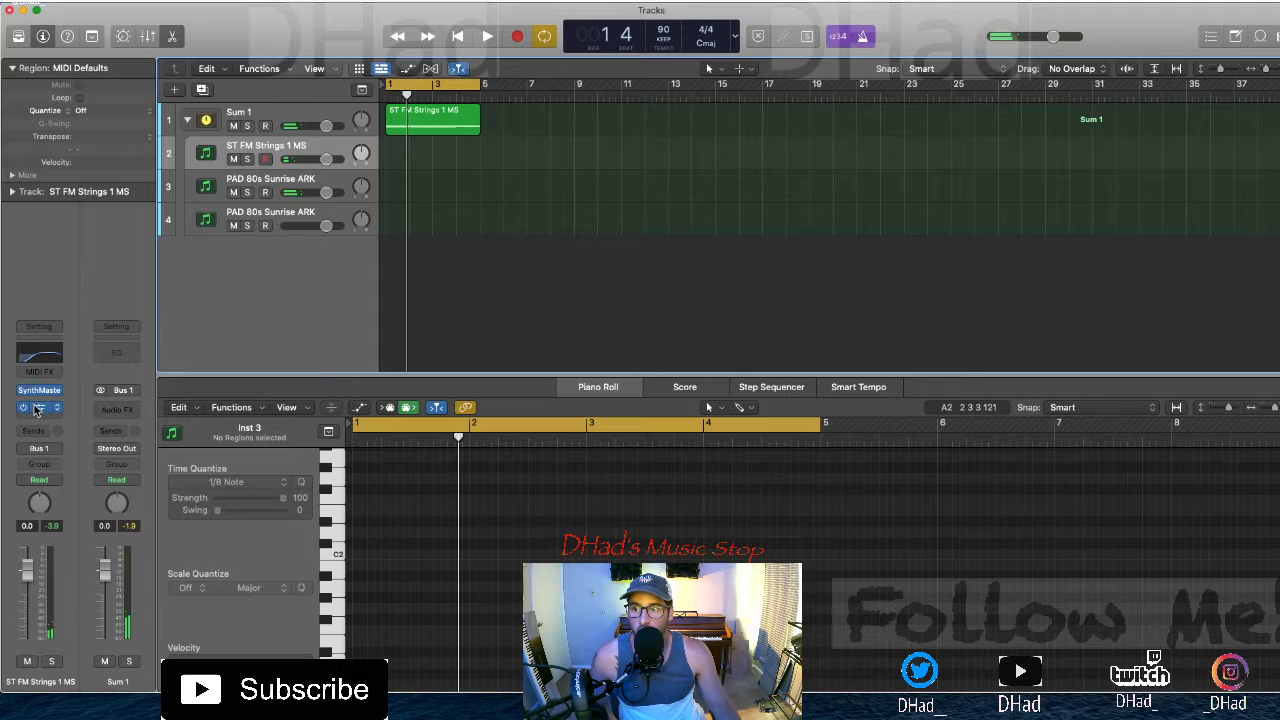
pyautogui.click(37, 409)
pyautogui.press('space')
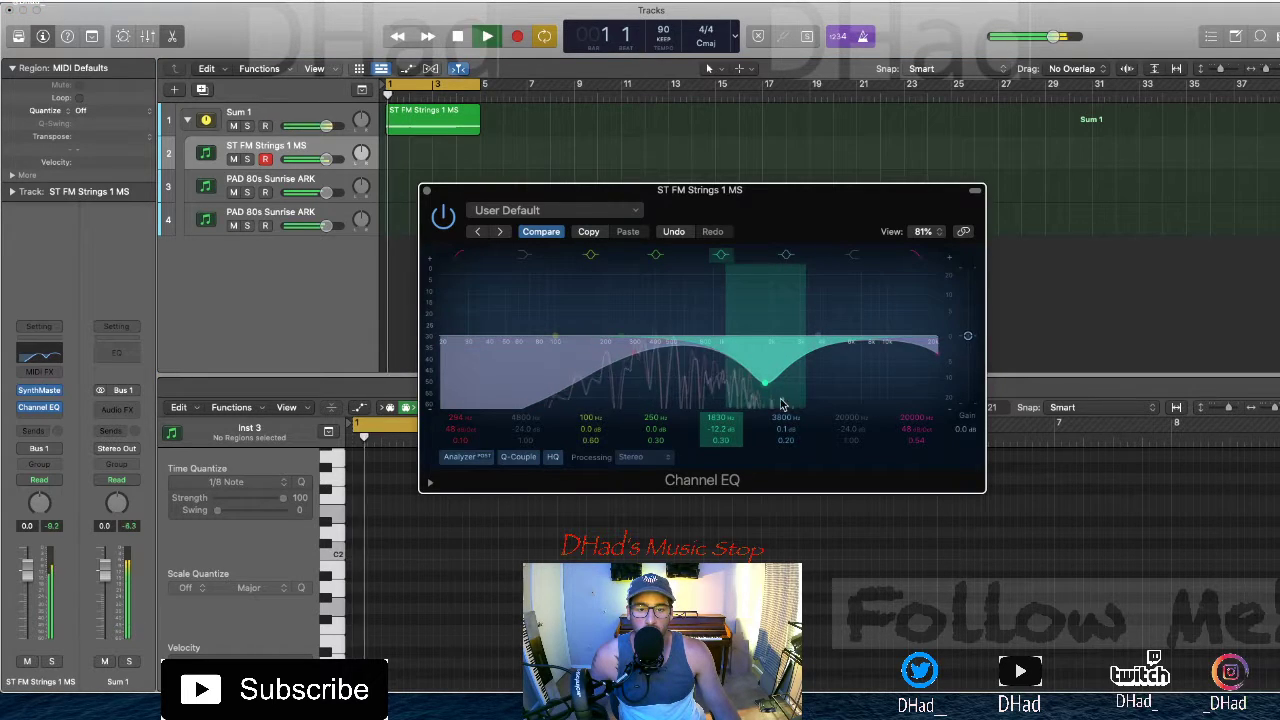
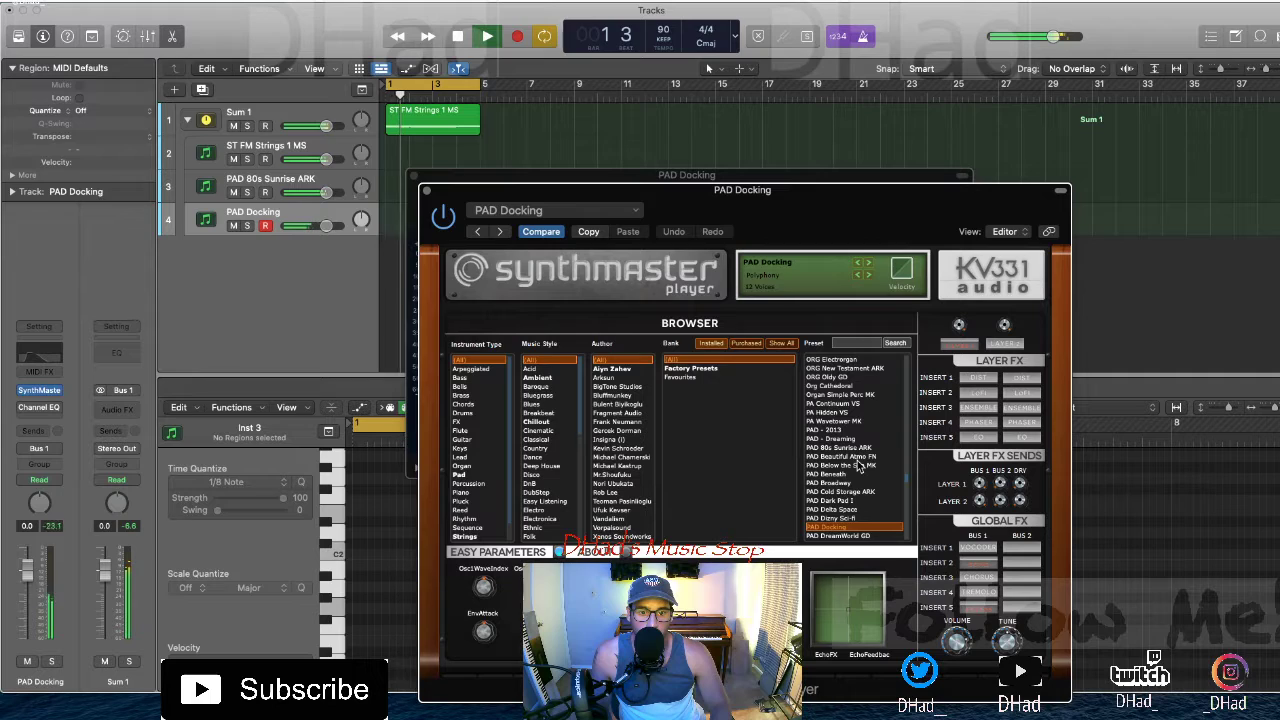
# Audition SynthMaster pad presets on the fourth track, including PAD DreamWorld GD and PAD Entombed, and load PAD Nostalgic Meditations AD
pyautogui.press('Down')
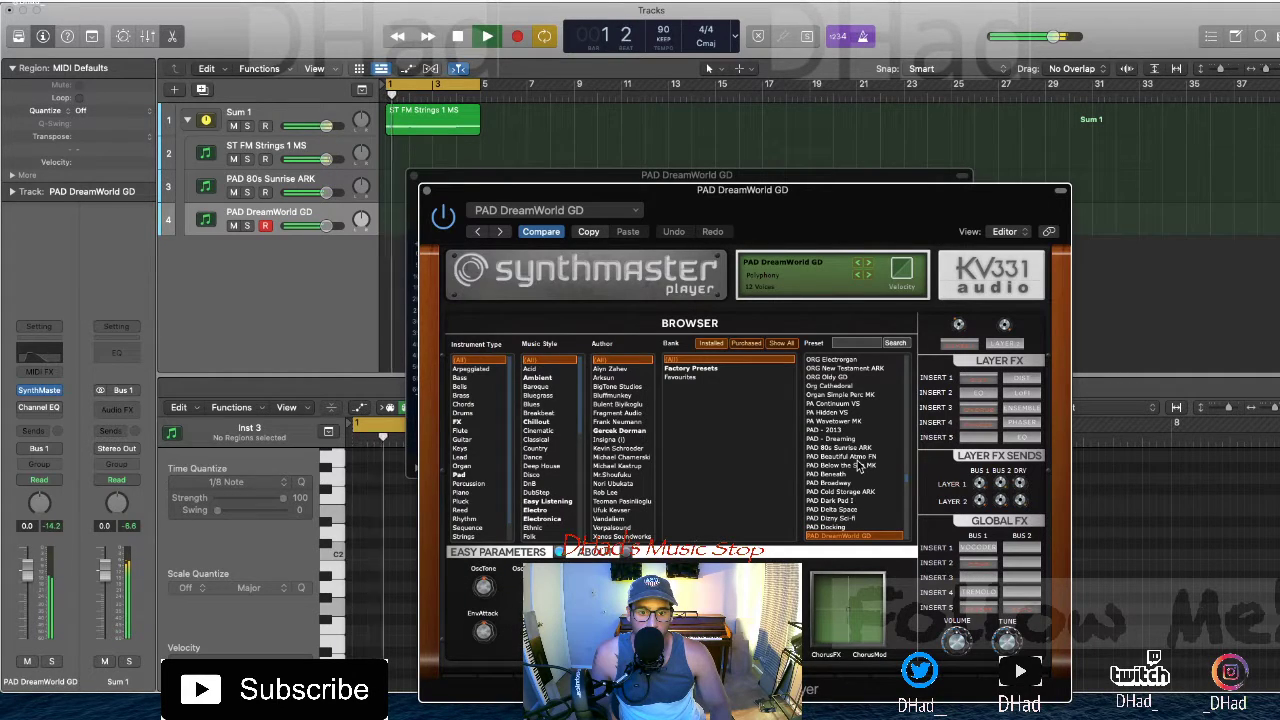
pyautogui.press('Up')
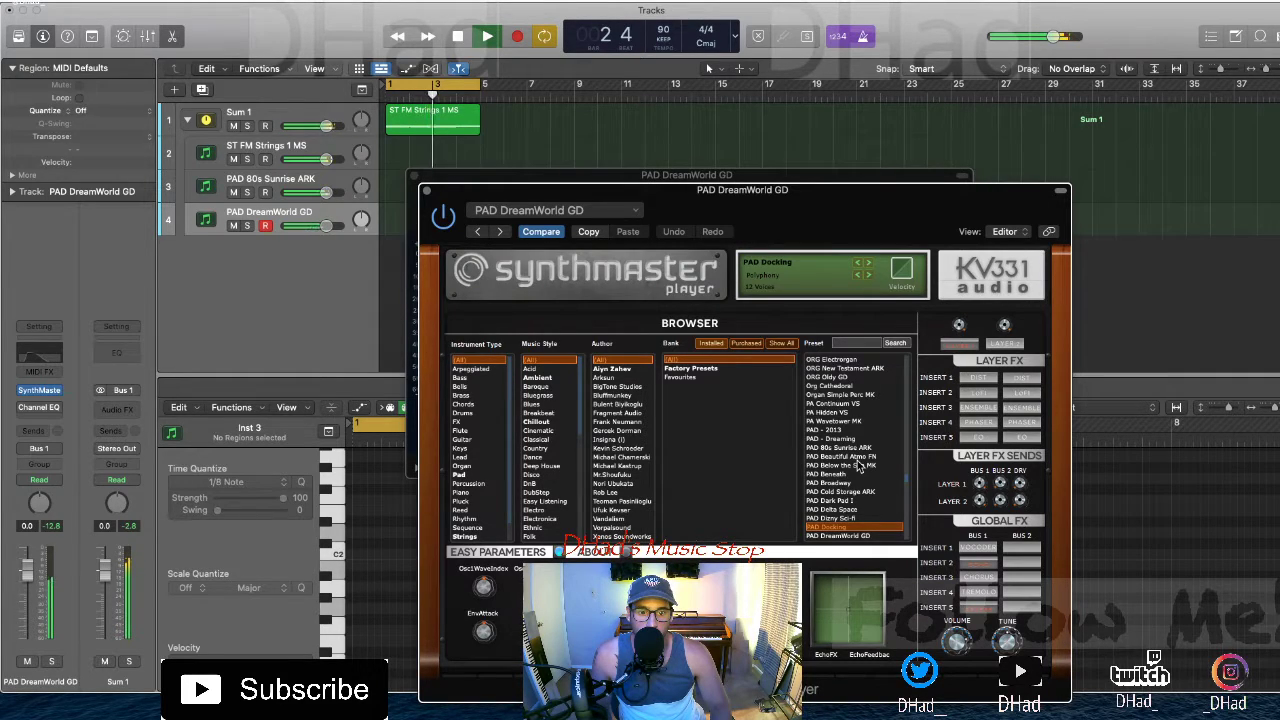
pyautogui.press('Down')
pyautogui.press('Down')
pyautogui.press('Down')
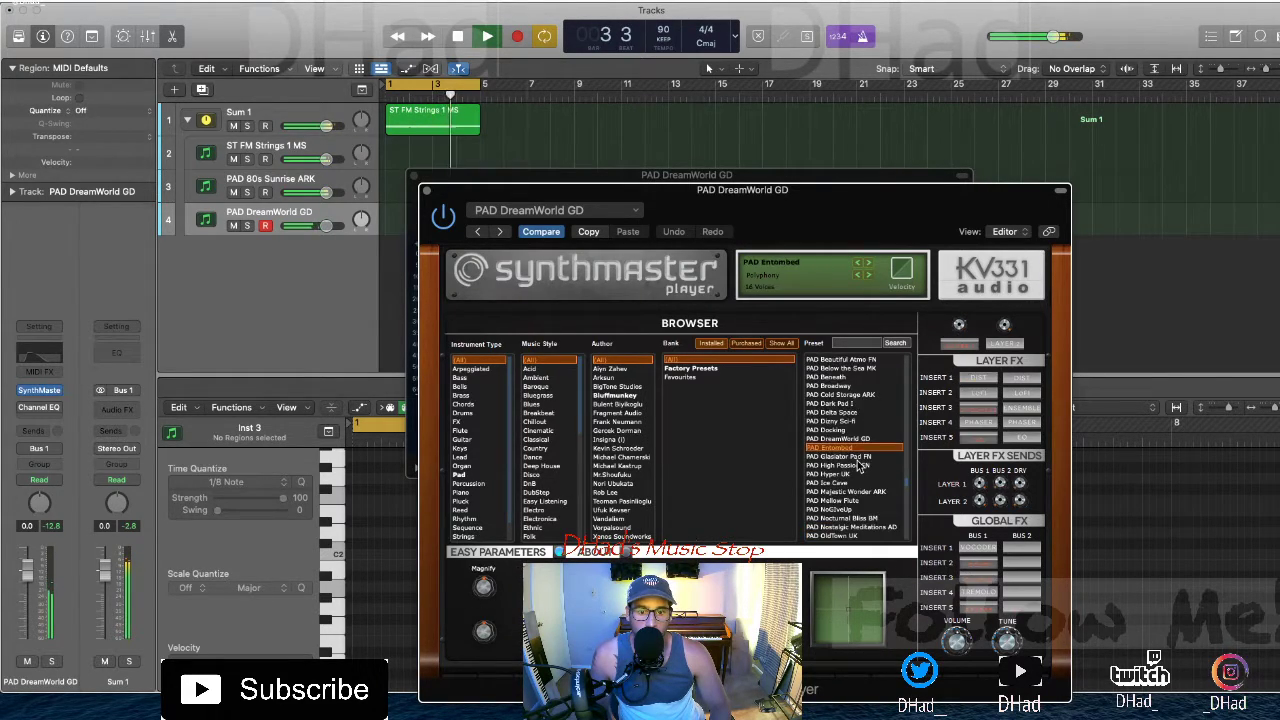
pyautogui.press('Up')
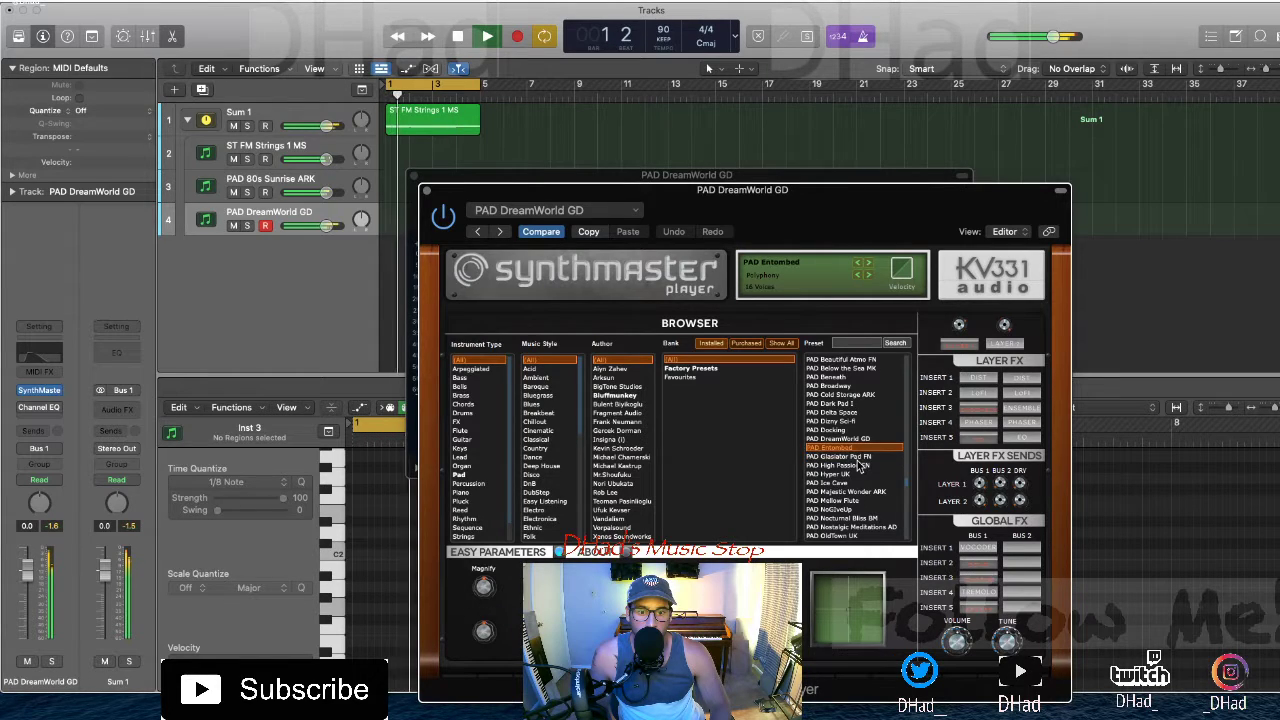
pyautogui.click(851, 527)
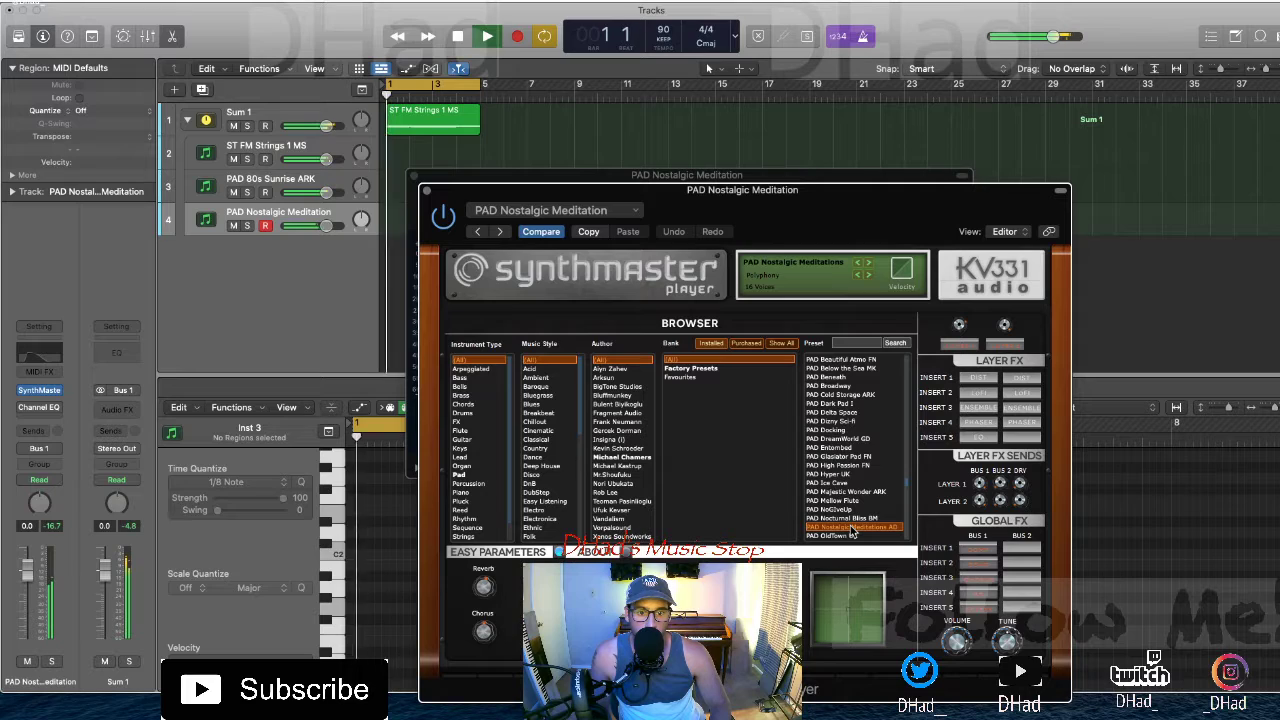
pyautogui.click(247, 226)
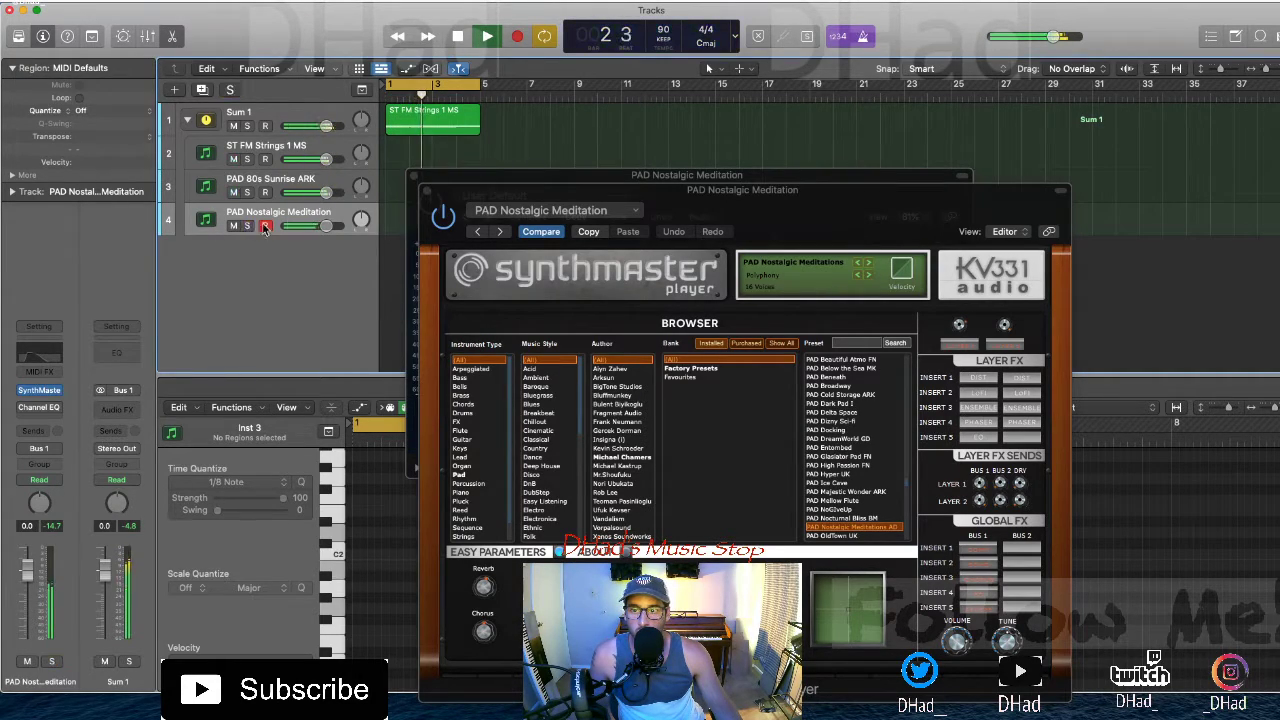
# Boost the new pad's EQ to +24 dB at 585 Hz, raise its high cut to 5000 Hz, bypass the EQ and stop playback
pyautogui.moveTo(23, 411)
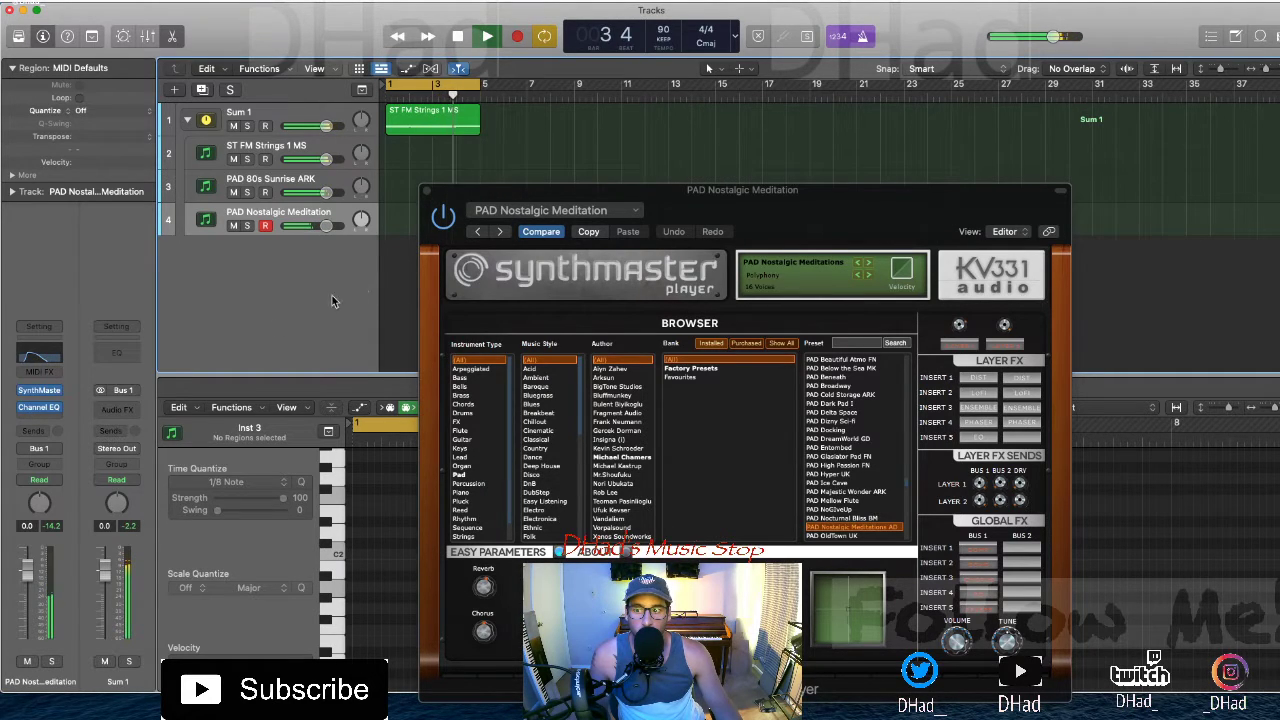
pyautogui.click(39, 407)
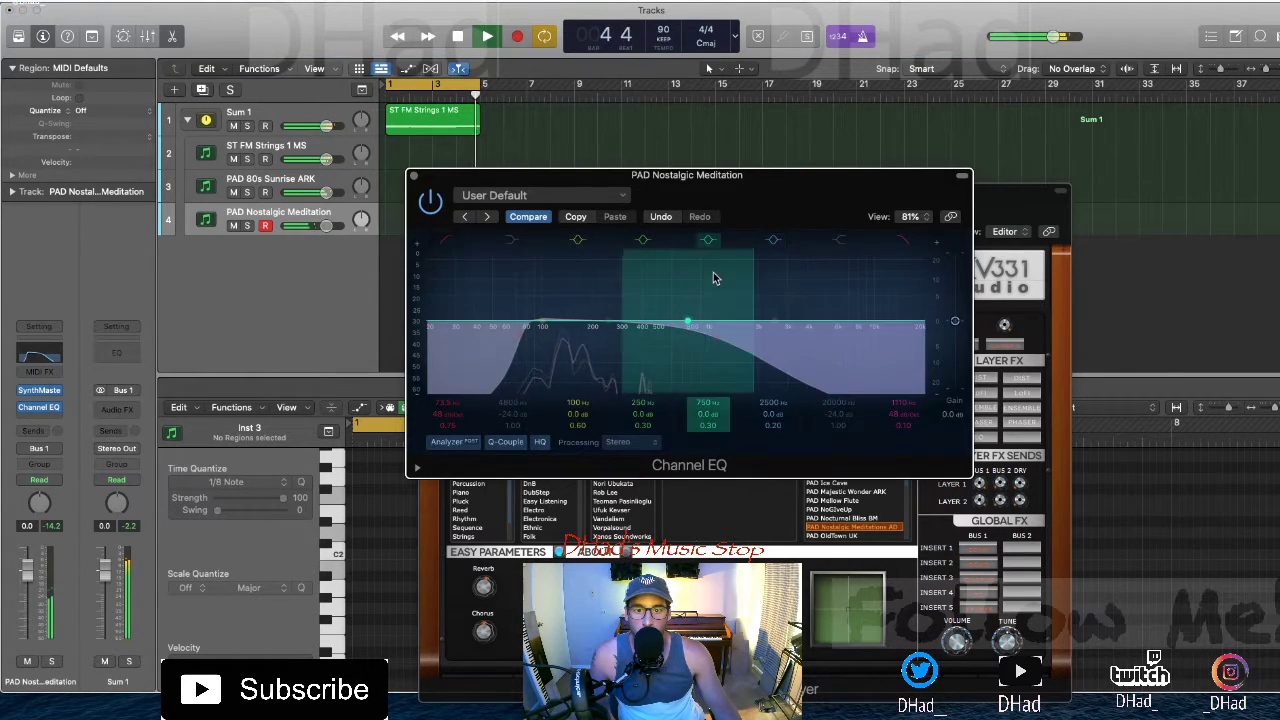
pyautogui.moveTo(714, 277); pyautogui.dragTo(697, 198)
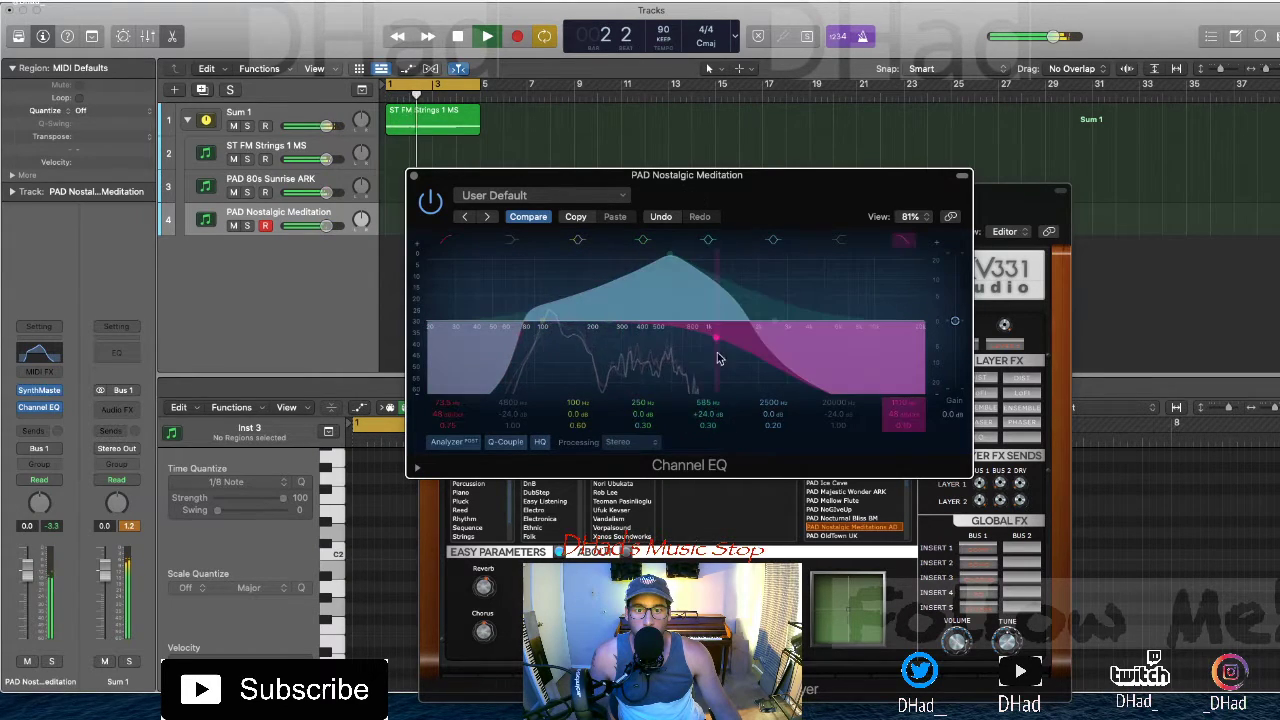
pyautogui.moveTo(717, 351); pyautogui.dragTo(820, 368)
pyautogui.click(430, 202)
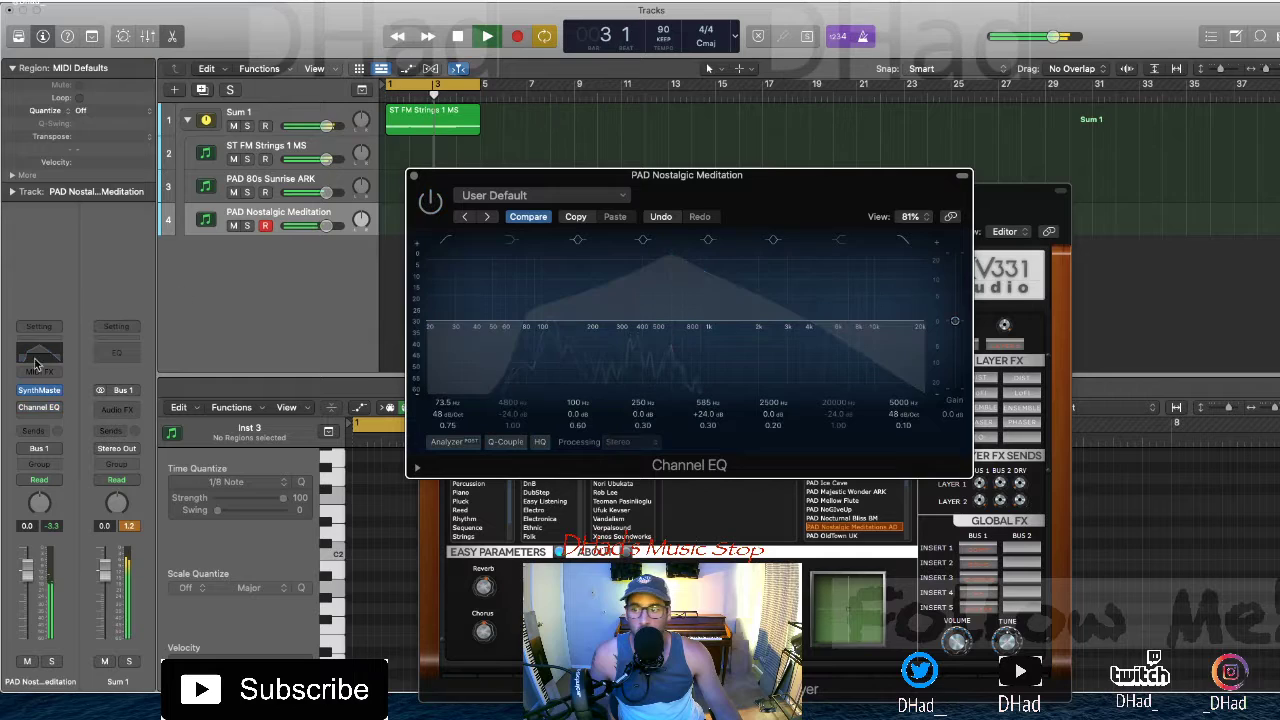
pyautogui.press('space')
# Replace the Channel EQ on the PAD Nostalgic Meditation track with Dada Life's Sausage Fattener
pyautogui.click(55, 399)
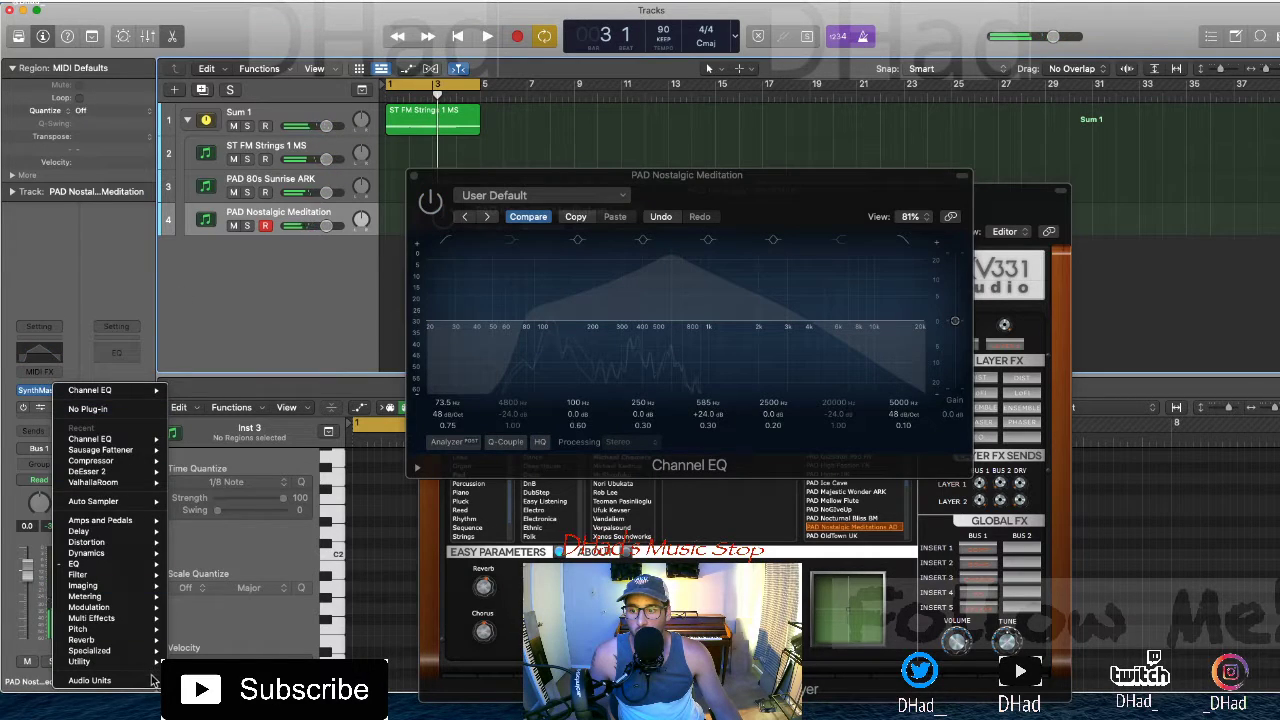
pyautogui.moveTo(147, 681)
pyautogui.moveTo(255, 608)
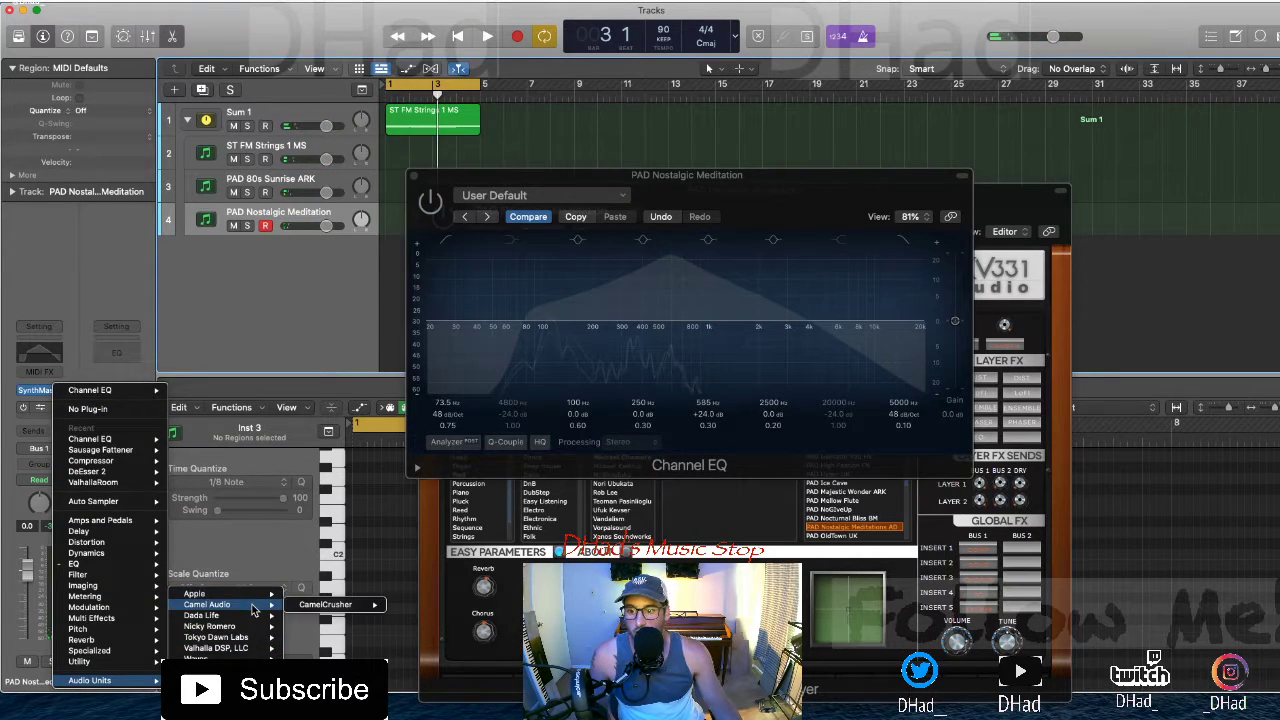
pyautogui.click(319, 617)
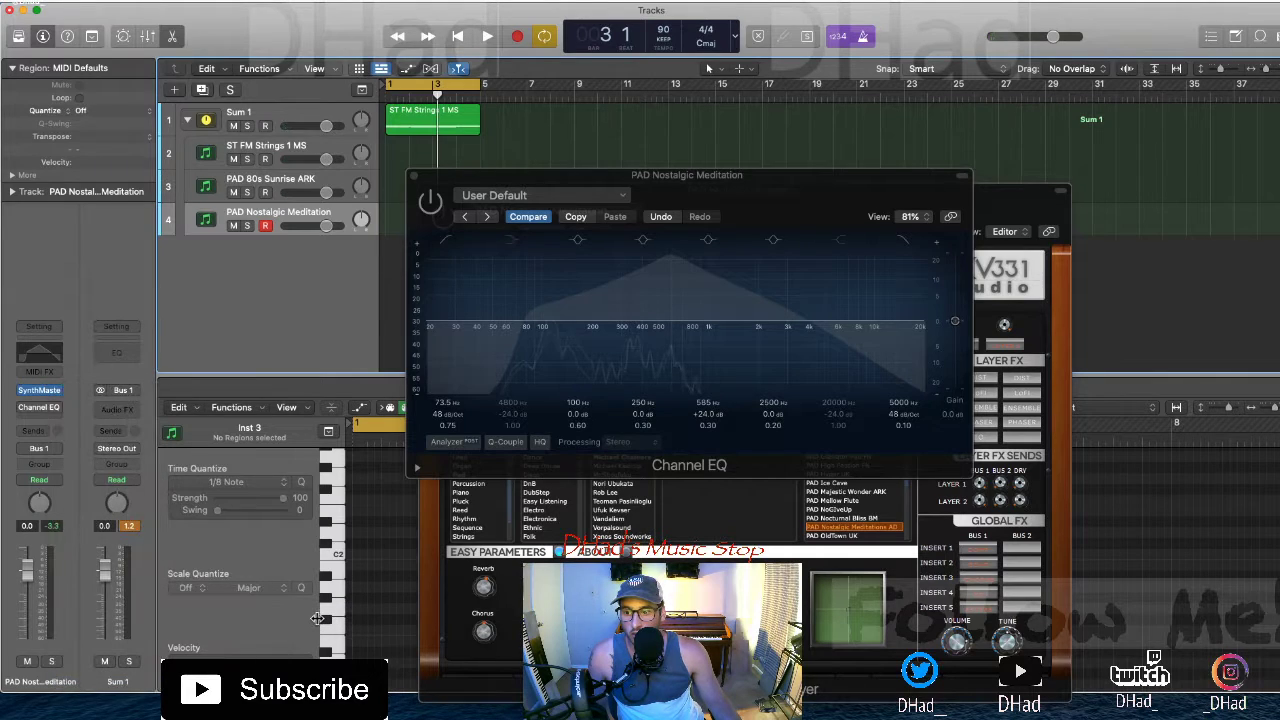
pyautogui.click(55, 410)
pyautogui.moveTo(147, 681)
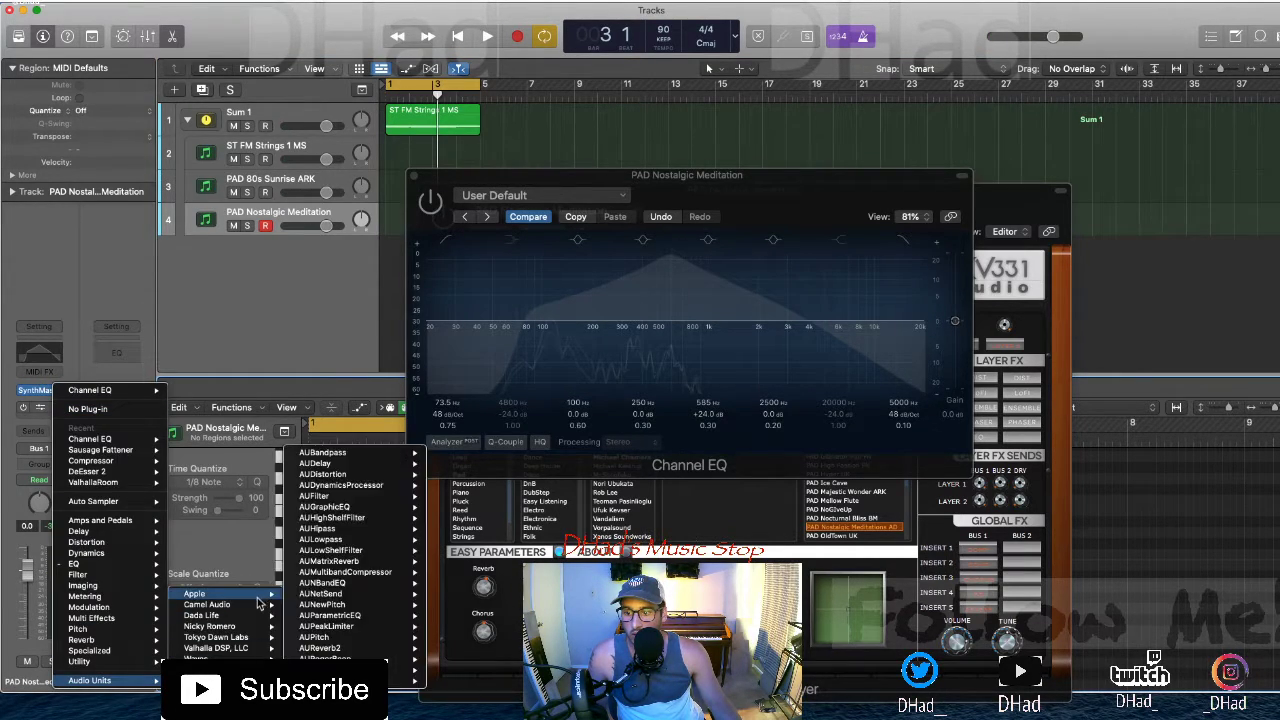
pyautogui.moveTo(272, 616)
pyautogui.click(330, 615)
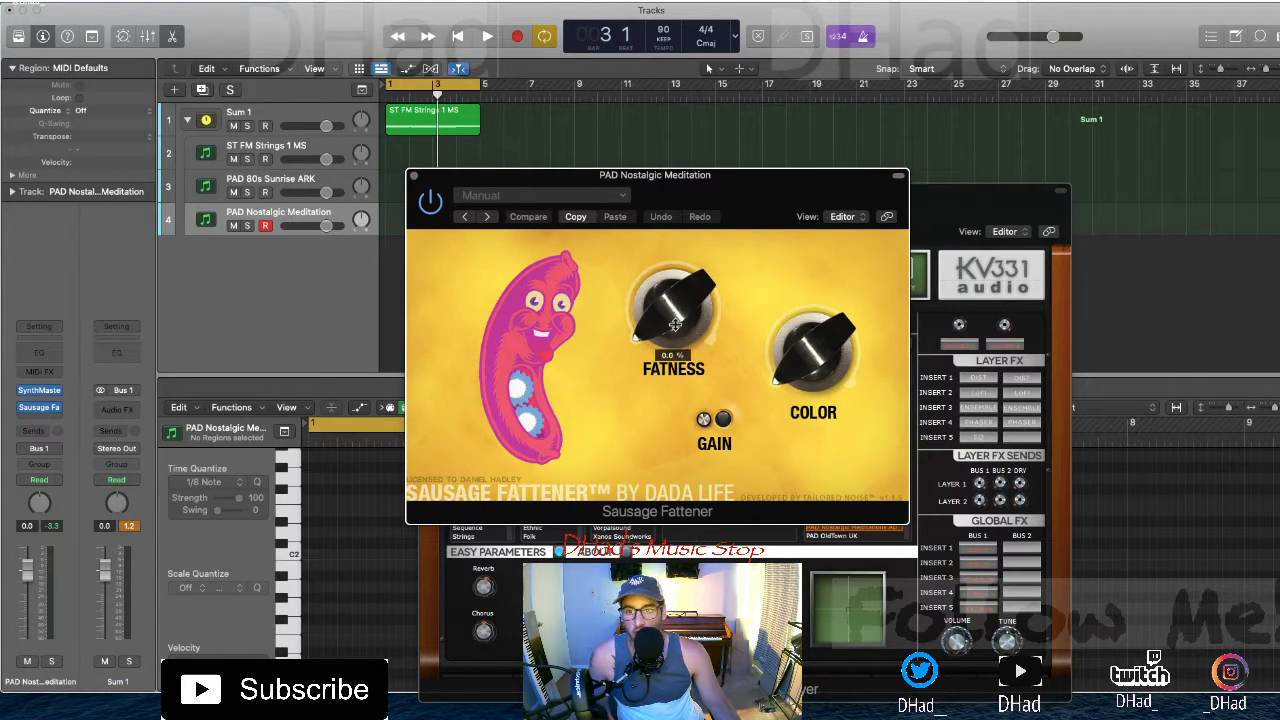
# Raise Sausage Fattener's Fatness to about its midpoint and its Color to 35 % with playback running, and close the plug-in
pyautogui.moveTo(677, 327); pyautogui.dragTo(682, 205)
pyautogui.press('space')
pyautogui.moveTo(796, 386); pyautogui.dragTo(786, 263)
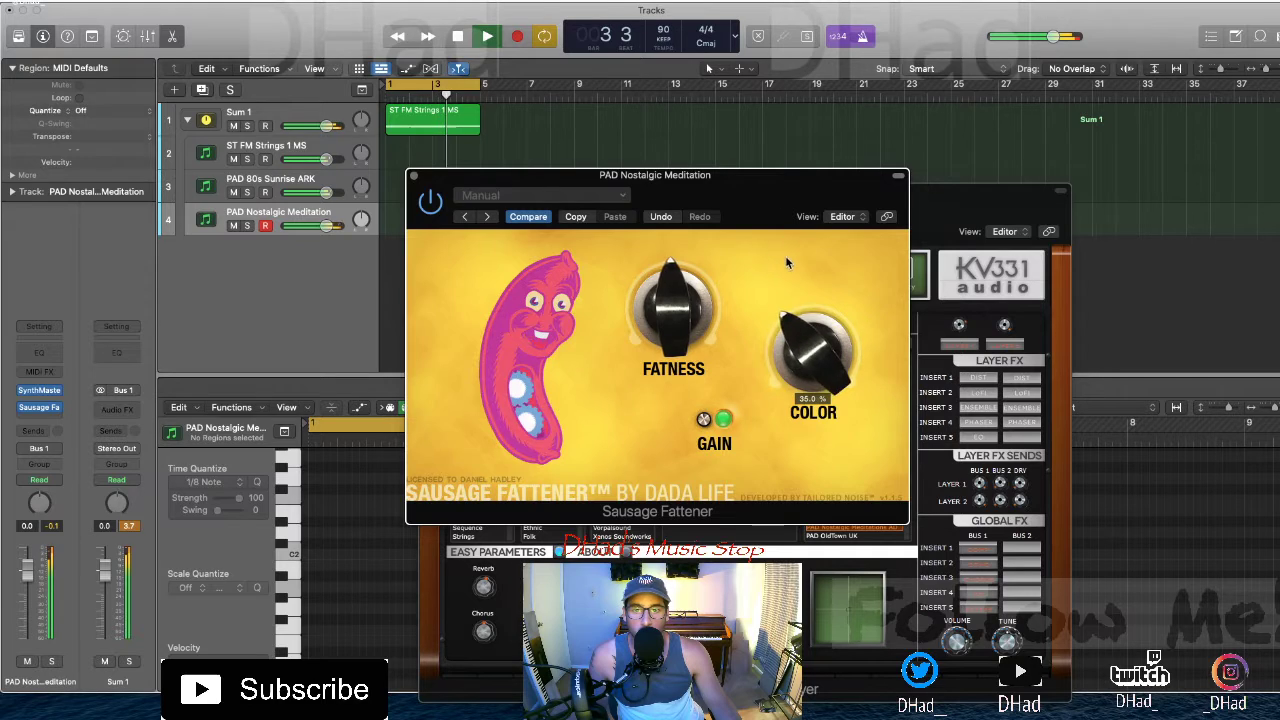
pyautogui.click(415, 177)
# Add a Channel EQ after Sausage Fattener with a -18.8 dB cut near 120 Hz and a high cut of about 1850 Hz
pyautogui.click(43, 348)
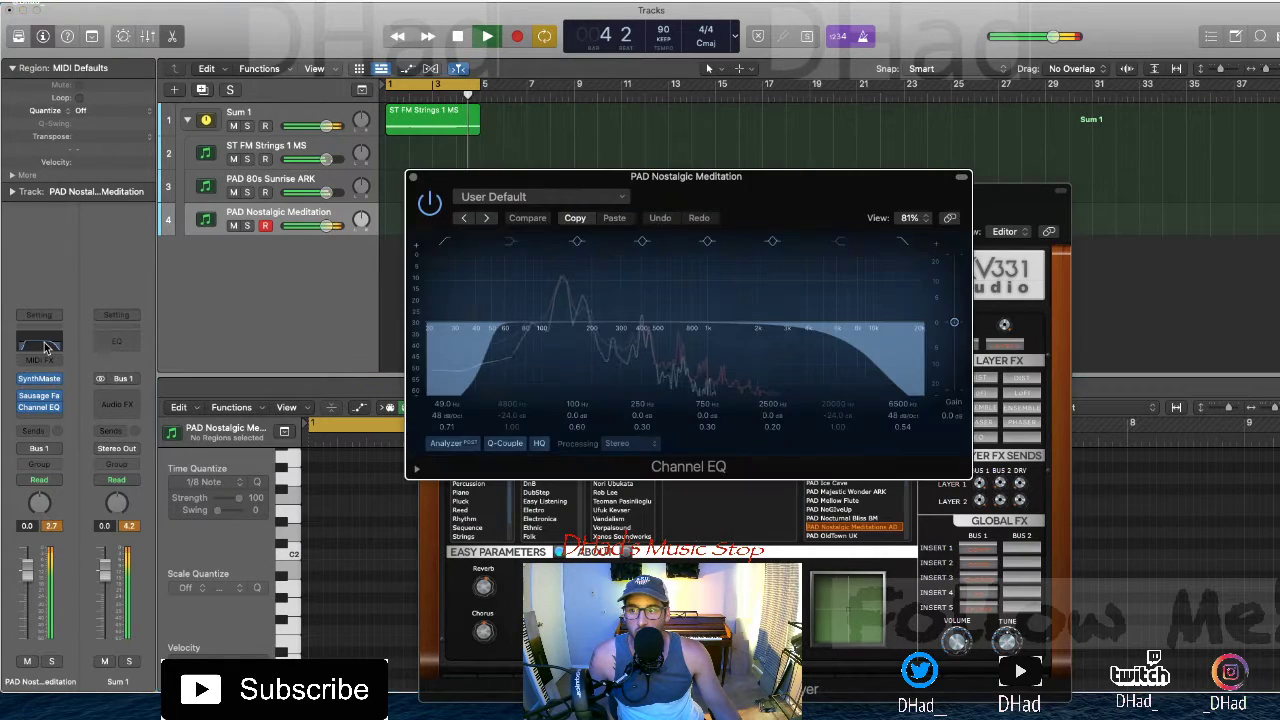
pyautogui.moveTo(620, 340); pyautogui.dragTo(562, 393)
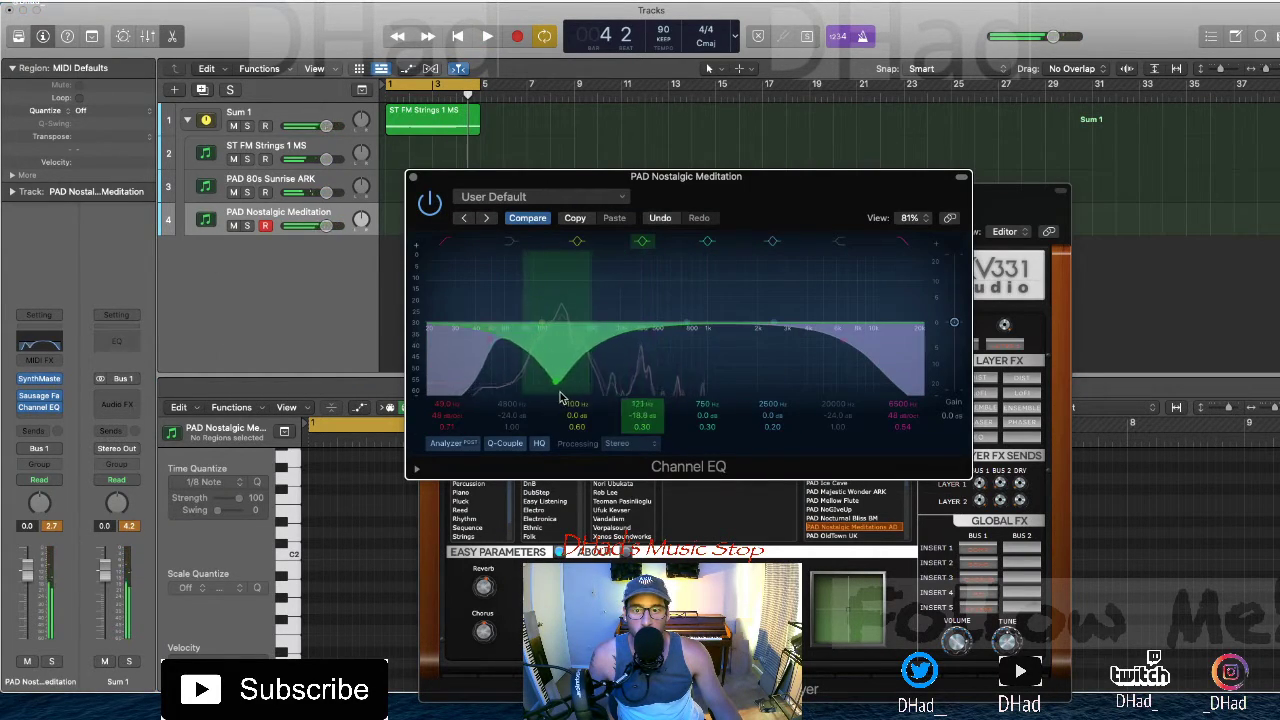
pyautogui.press('space')
pyautogui.moveTo(812, 349); pyautogui.dragTo(717, 349)
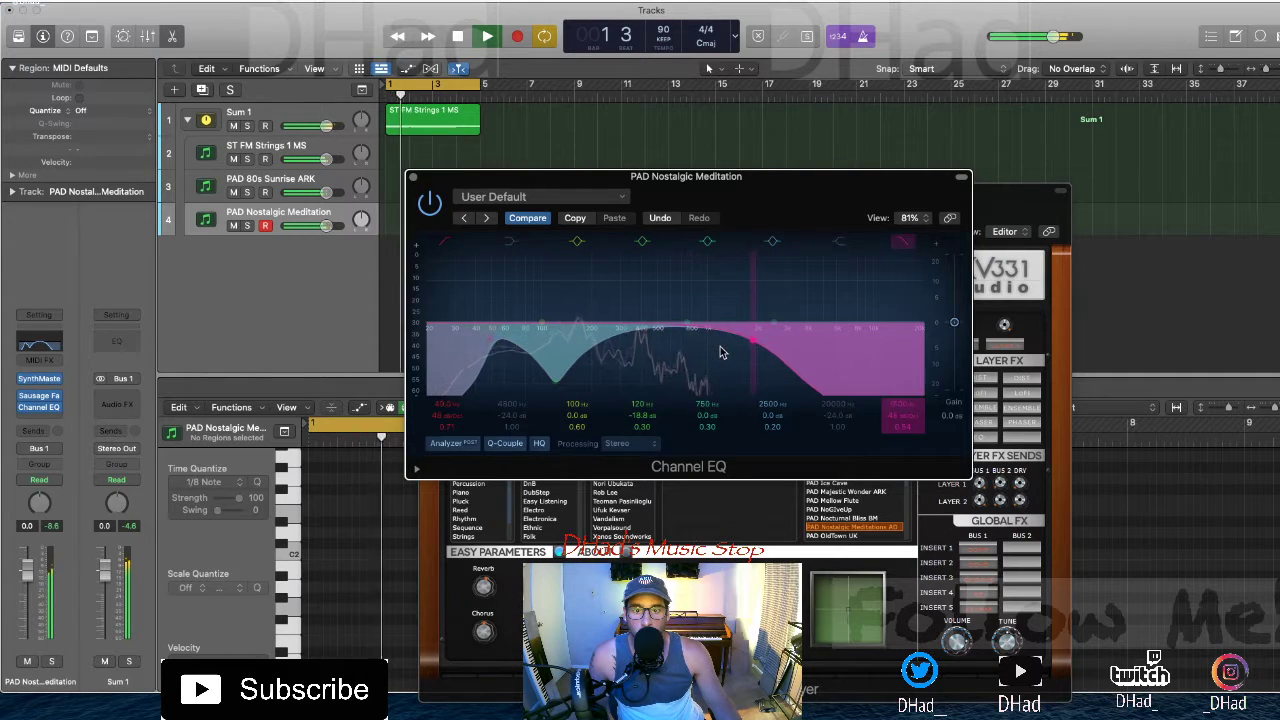
# Set the pad EQ's low cut to about 100 Hz, adjust its 120 Hz band to -9.0 dB at 127 Hz, and close the EQ
pyautogui.moveTo(490, 343); pyautogui.dragTo(601, 374)
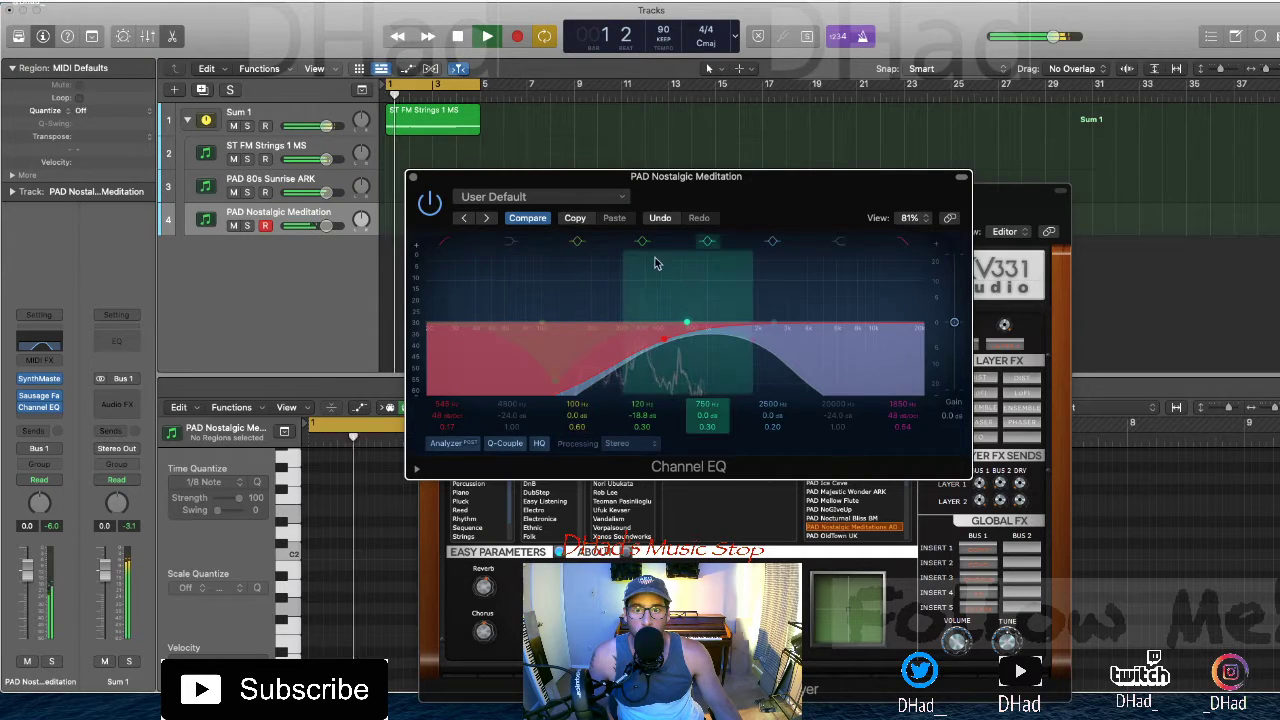
pyautogui.moveTo(558, 374)
pyautogui.mouseDown()
pyautogui.moveTo(526, 349)
pyautogui.moveTo(563, 314)
pyautogui.moveTo(600, 365)
pyautogui.moveTo(645, 370)
pyautogui.moveTo(567, 362)
pyautogui.mouseUp()
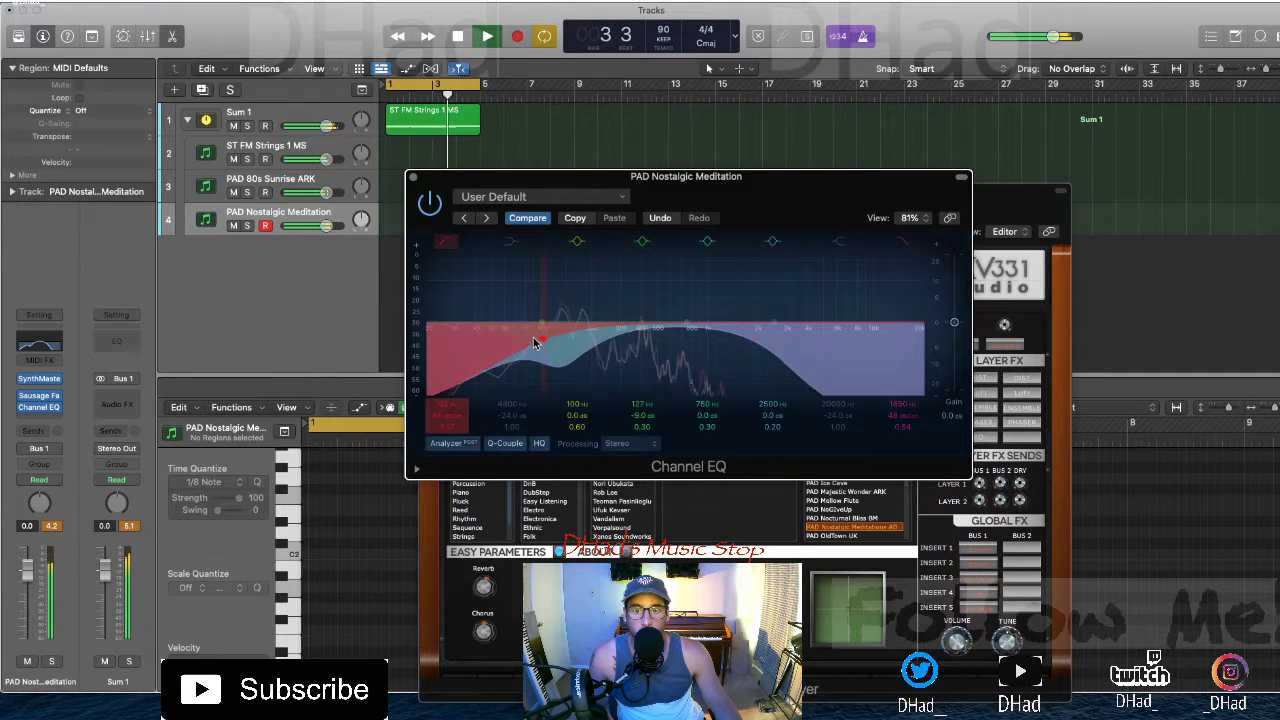
pyautogui.click(413, 177)
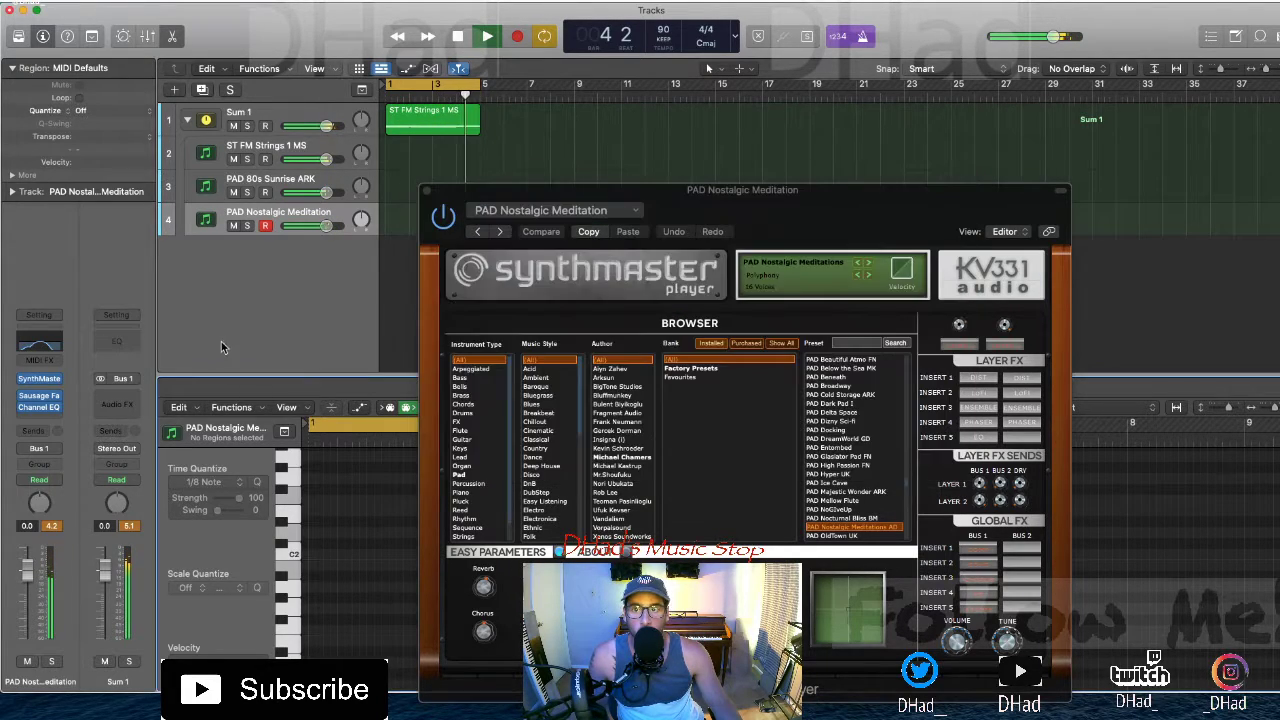
# Close the pad's synth, stop playback, and collapse the Sum 1 track stack
pyautogui.click(427, 192)
pyautogui.press('space')
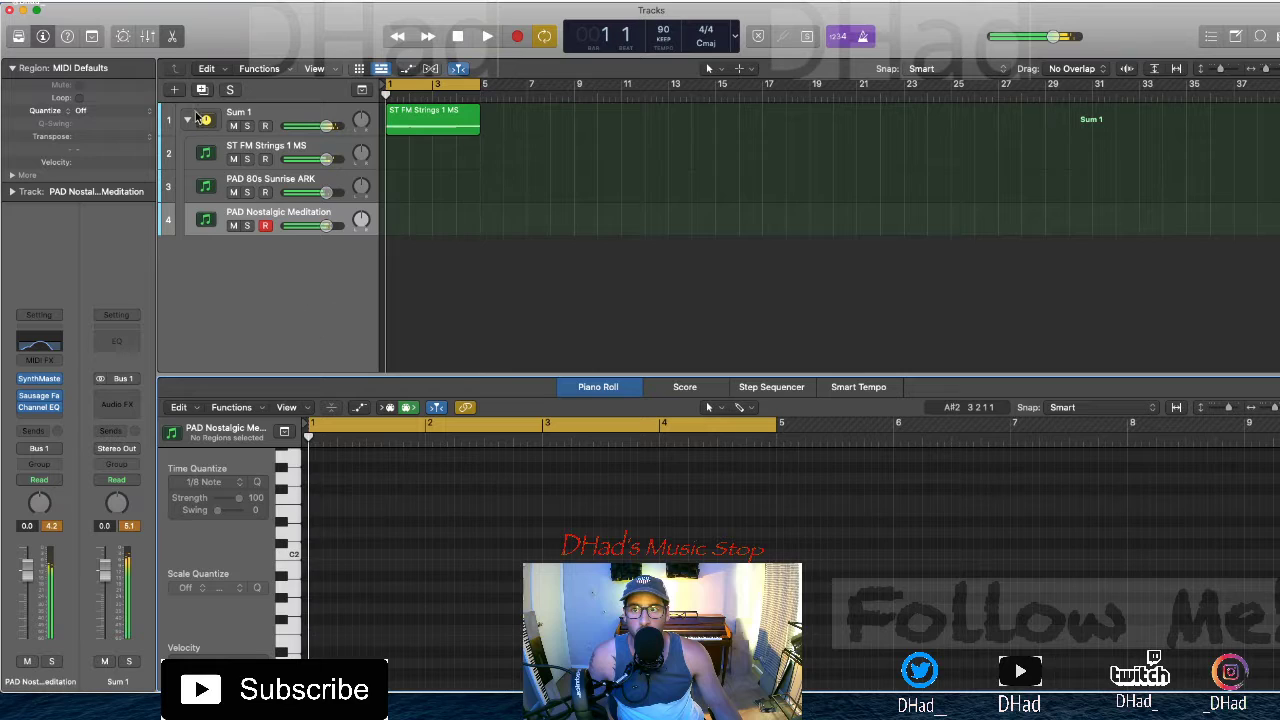
pyautogui.click(187, 119)
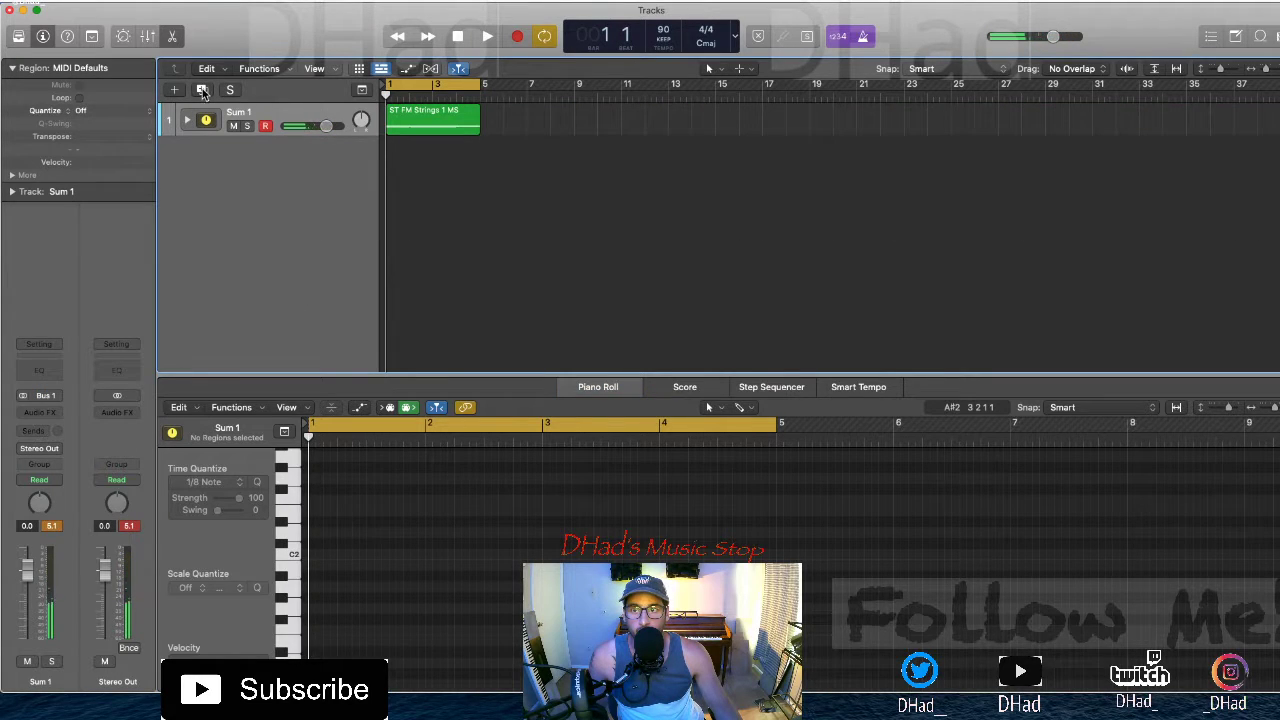
pyautogui.press('super+d')
pyautogui.moveTo(407, 127); pyautogui.dragTo(405, 154)
pyautogui.press('super+z')
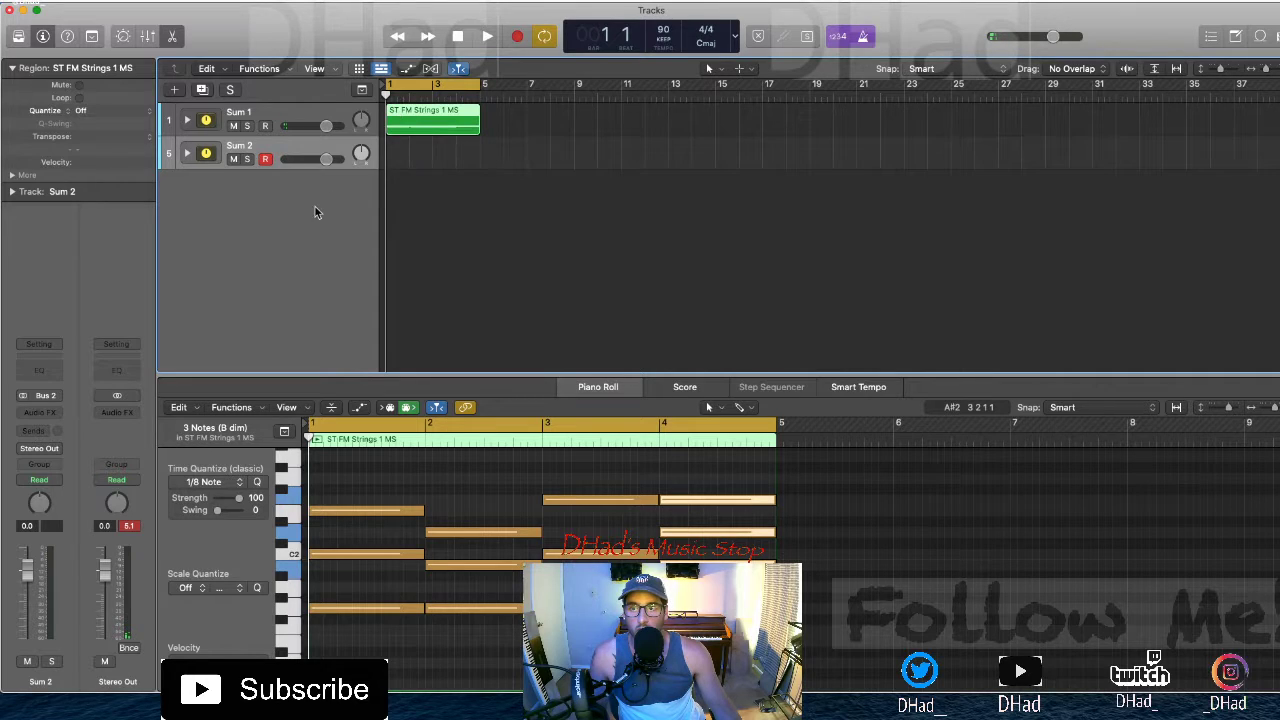
pyautogui.press('super+z')
# Create a software instrument track below Sum 1, copy the ST FM Strings 1 MS region onto it at bar 1, and open its notes for editing
pyautogui.click(175, 90)
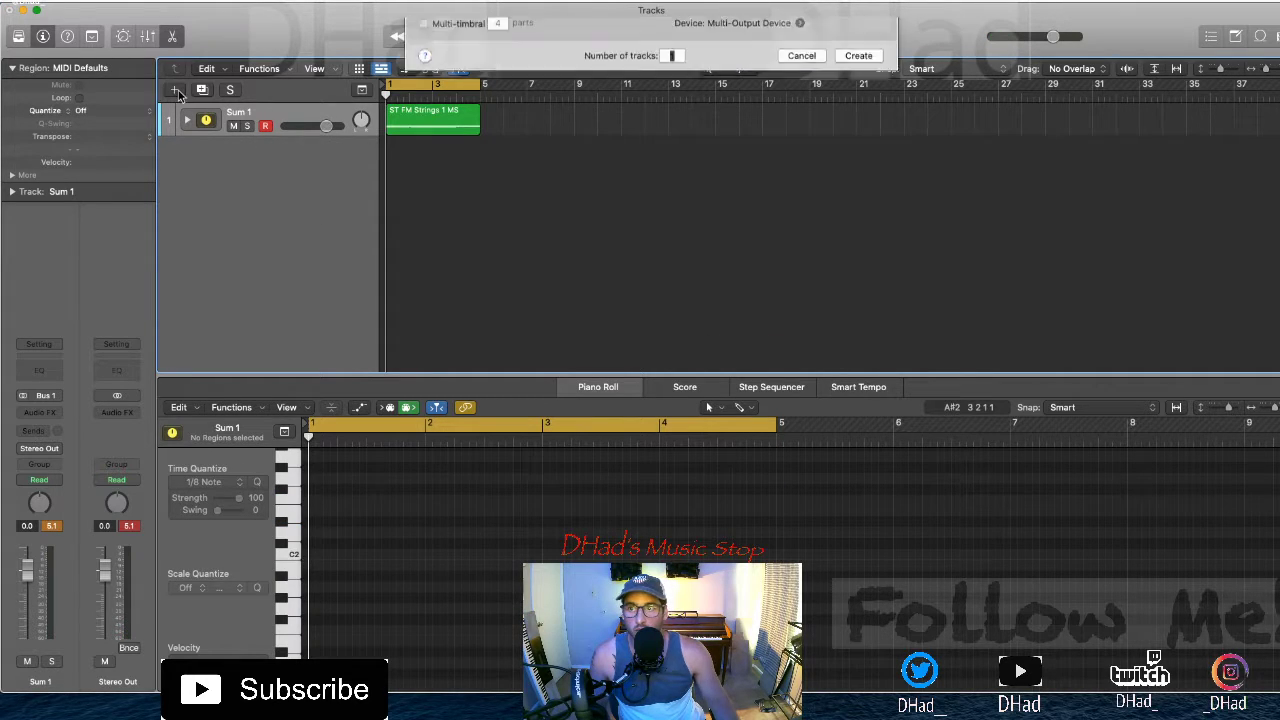
pyautogui.press('Return')
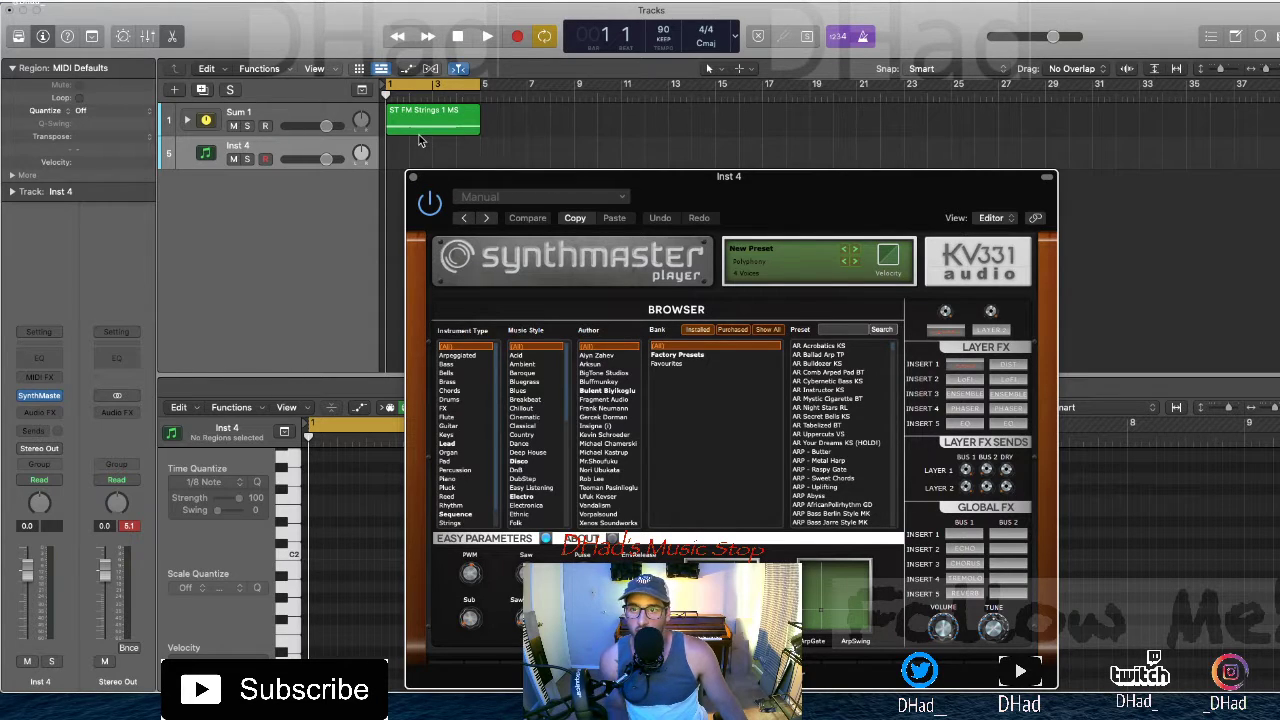
pyautogui.press('super+v')
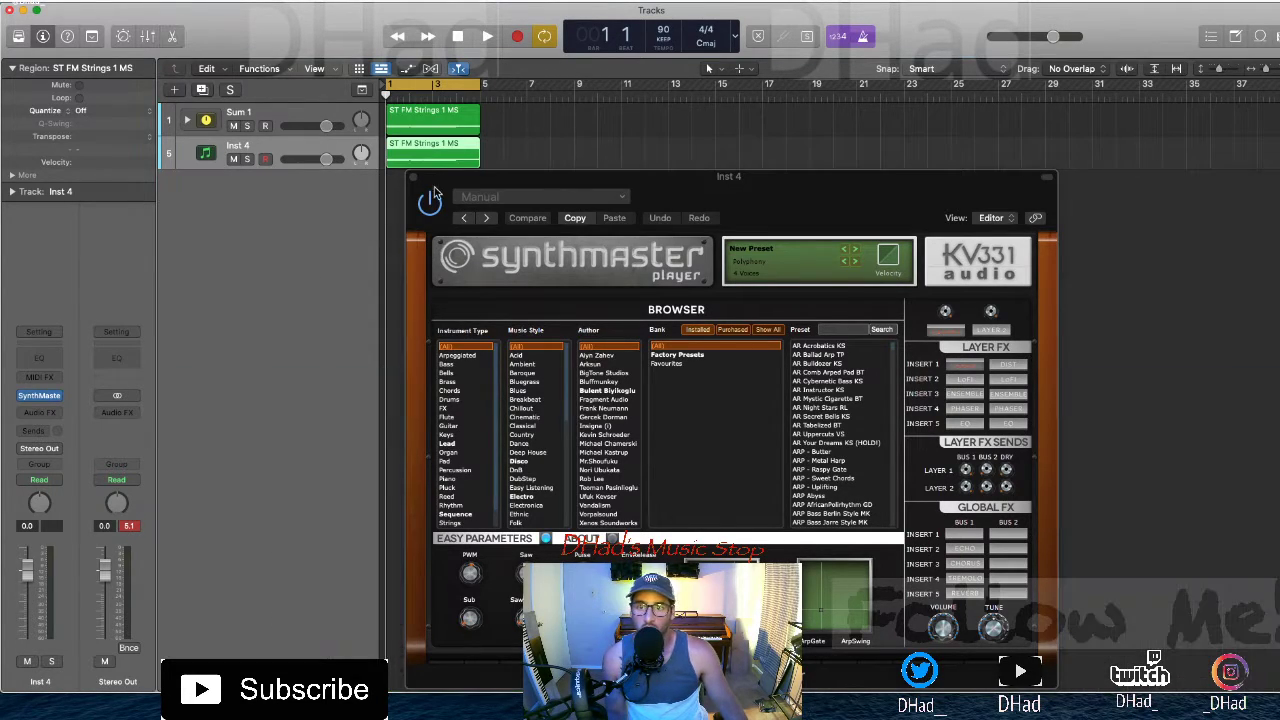
pyautogui.click(412, 175)
pyautogui.press('e')
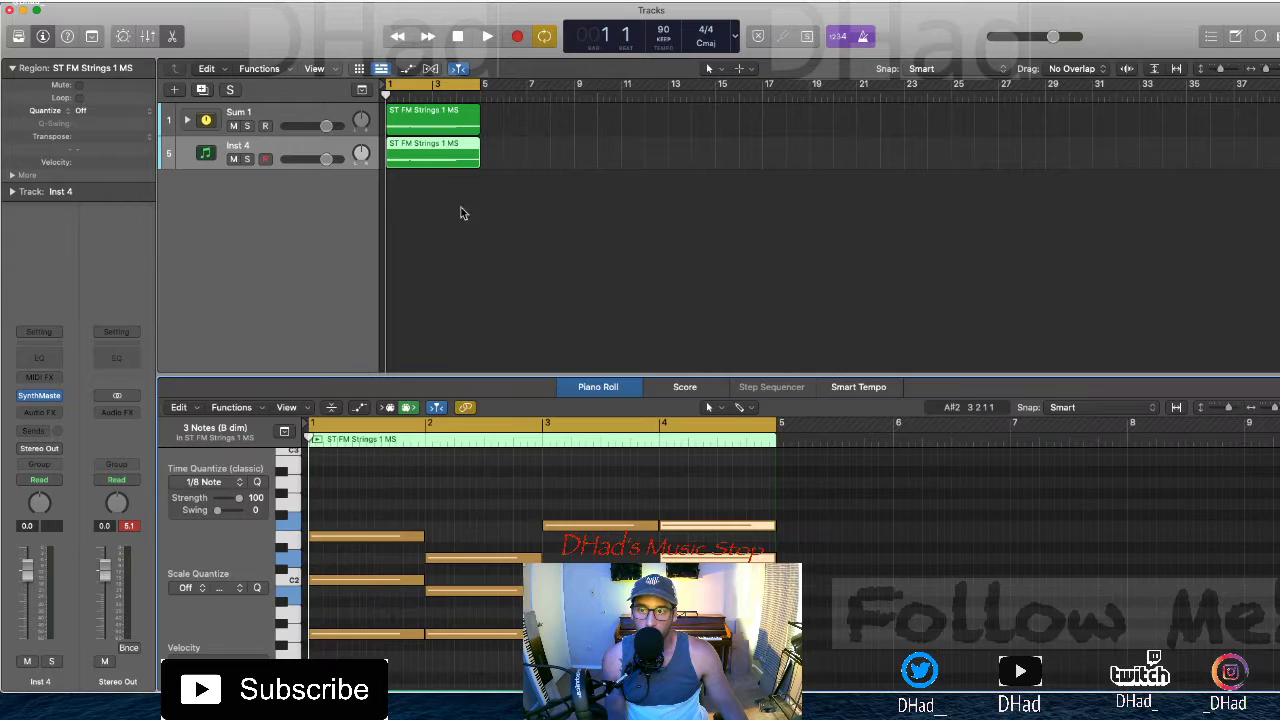
# Delete the upper chord notes from the copied region, keeping only each bar's lowest note, and play the region with the remaining notes selected
pyautogui.moveTo(712, 481); pyautogui.dragTo(356, 583)
pyautogui.press('Delete')
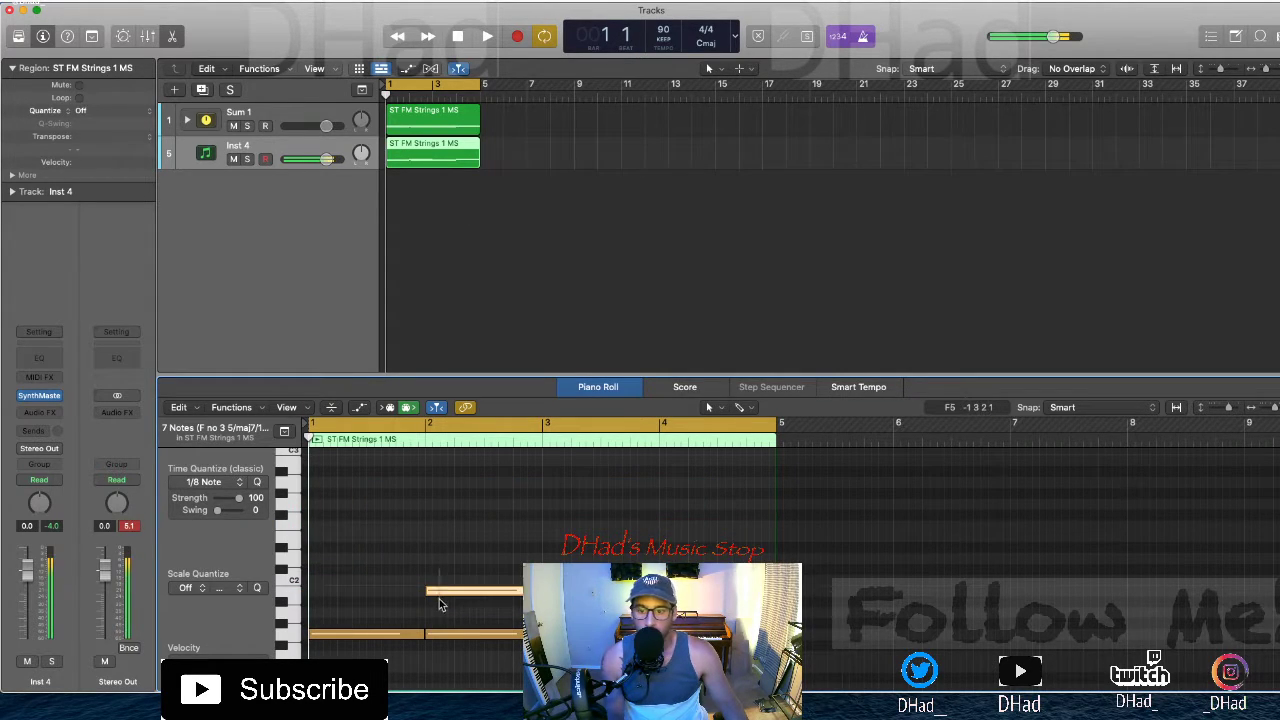
pyautogui.scroll(-5, 441, 593)
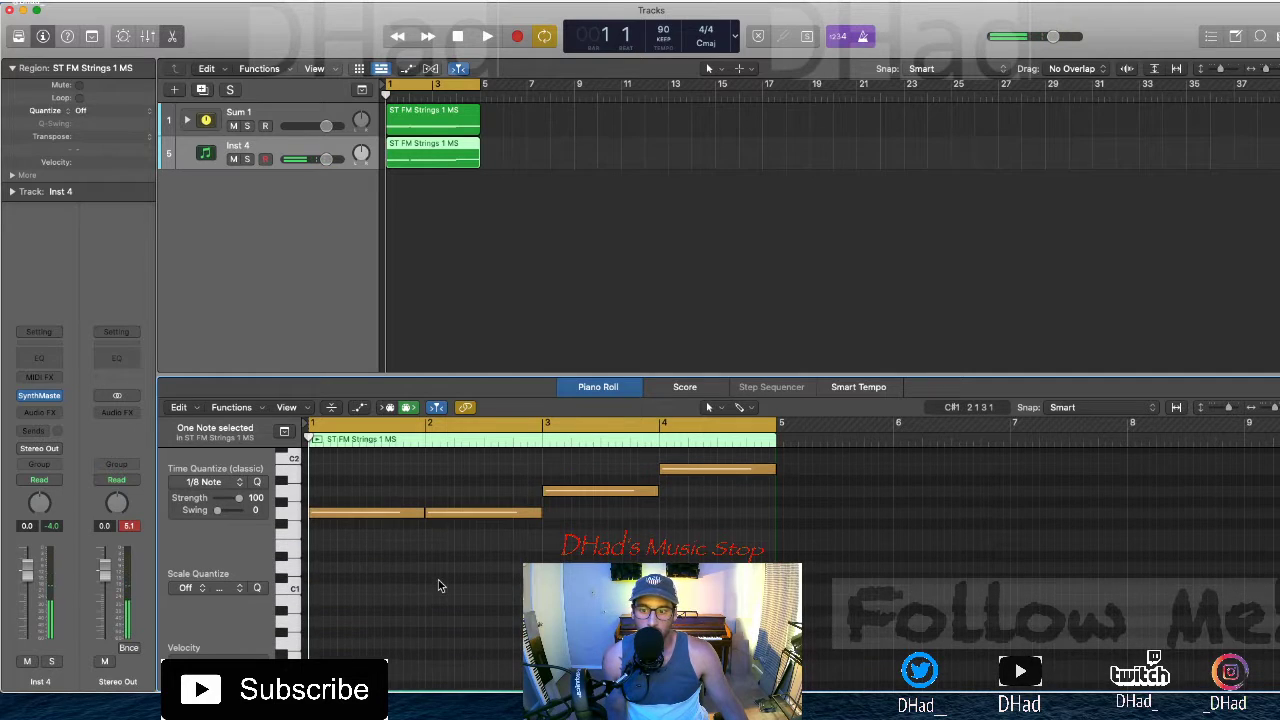
pyautogui.press('super+a')
pyautogui.press('space')
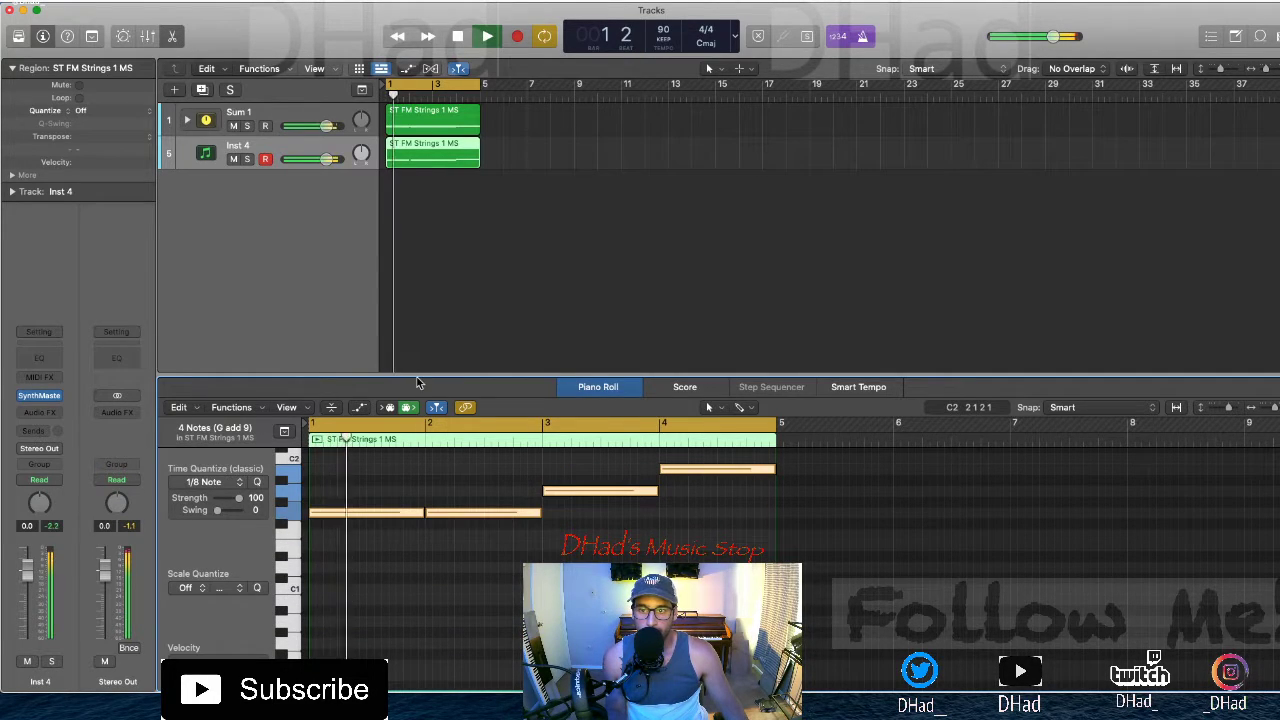
# Close the note editor, stop playback, and open the SynthMaster instrument on the Inst 4 track
pyautogui.press('p')
pyautogui.press('space')
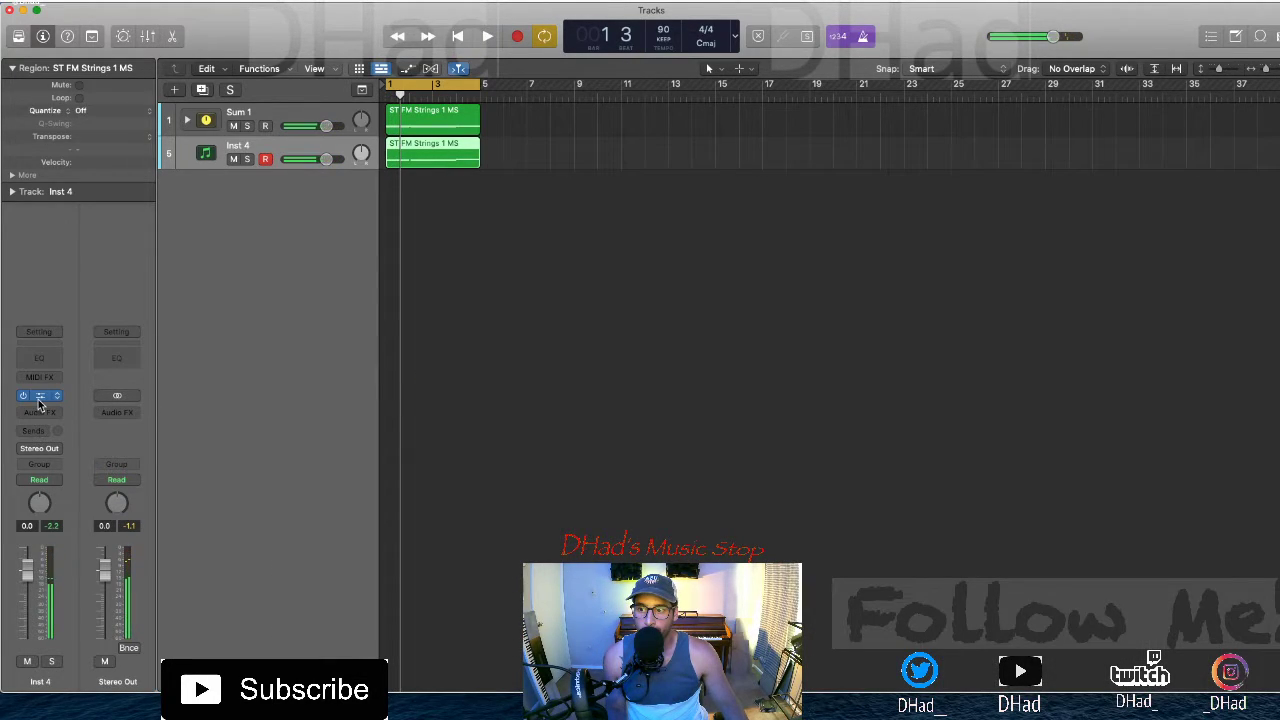
pyautogui.click(40, 396)
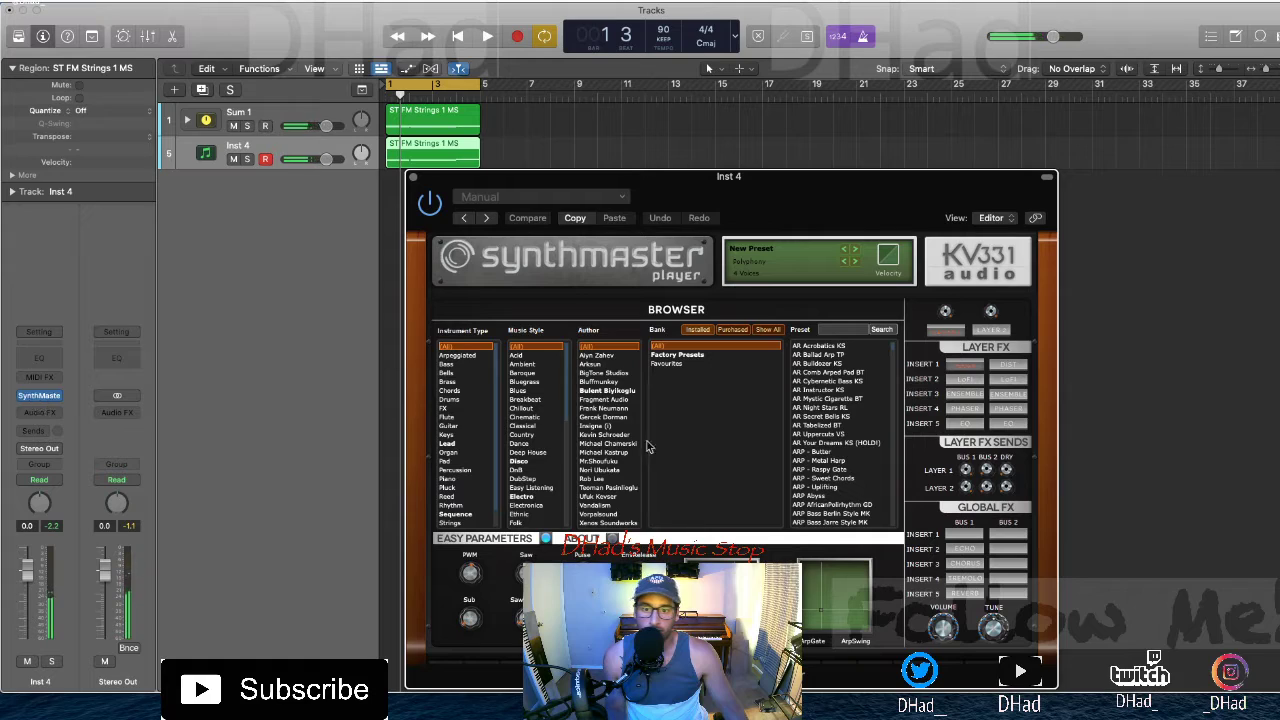
# Audition the Chords presets over playback, from ARP - Sweet Chords to CH Chicago Tribute 01 BT
pyautogui.click(457, 390)
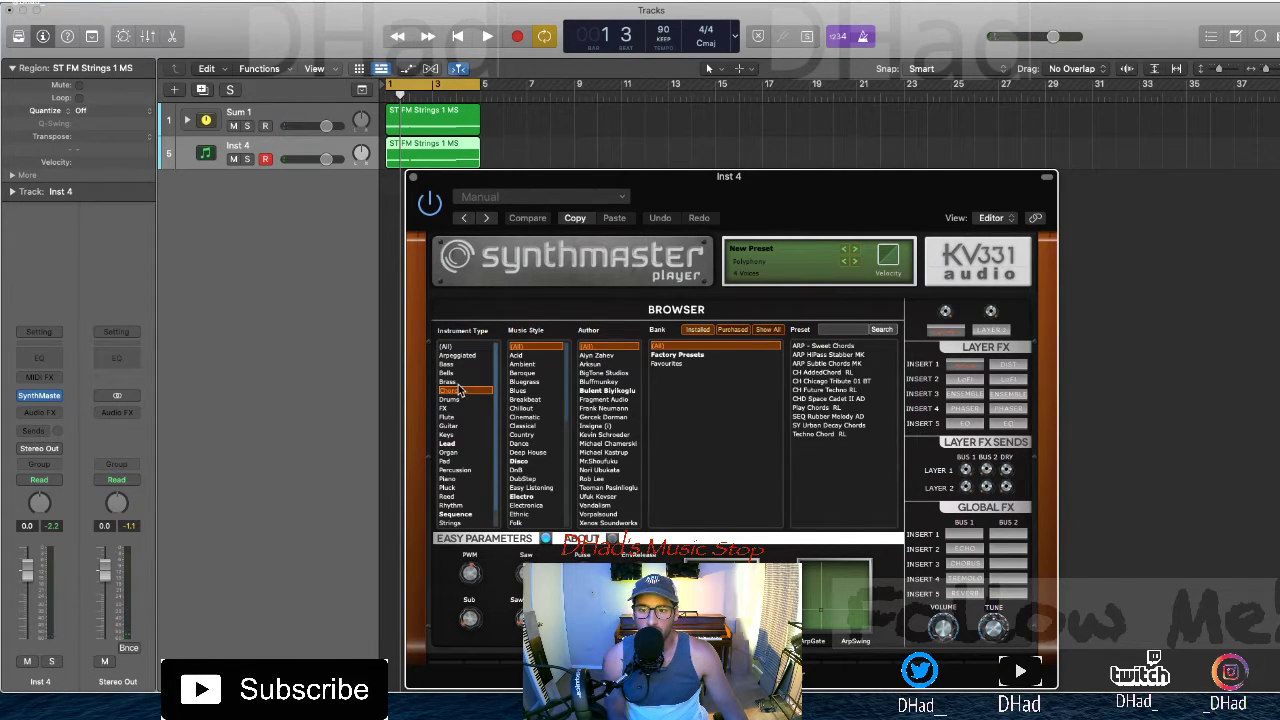
pyautogui.click(838, 345)
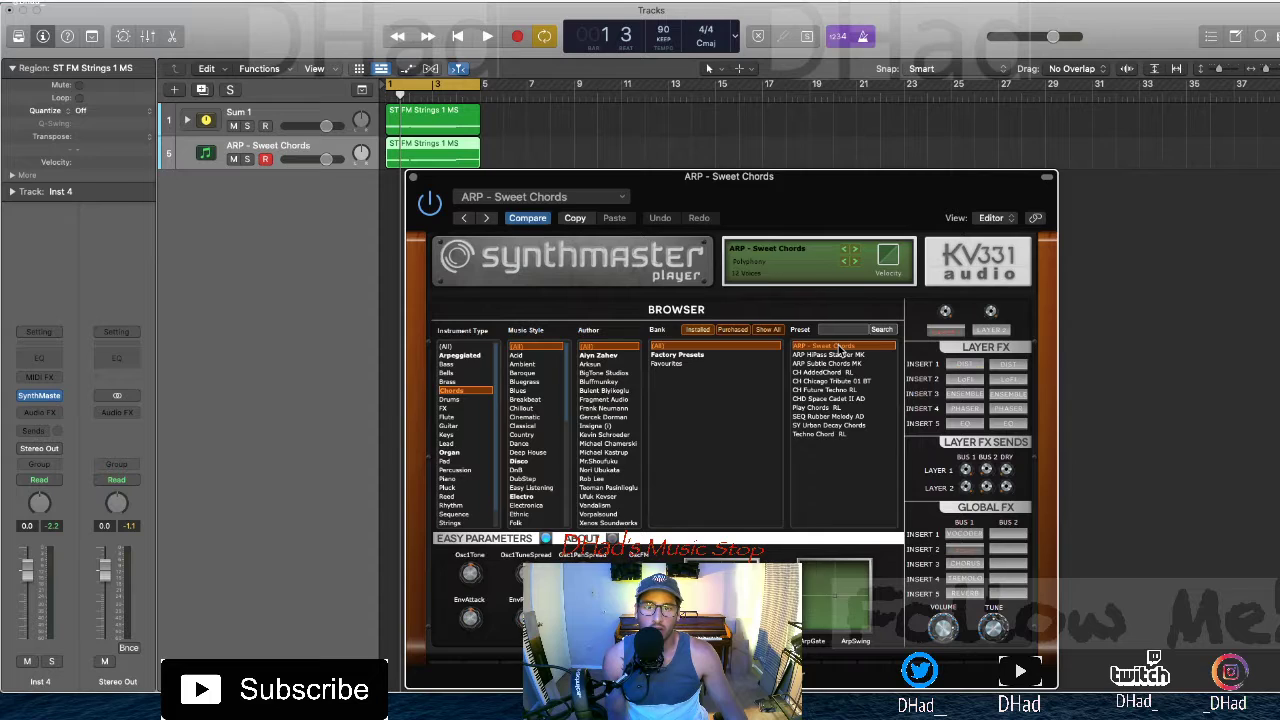
pyautogui.press('space')
pyautogui.press('space')
pyautogui.click(840, 354)
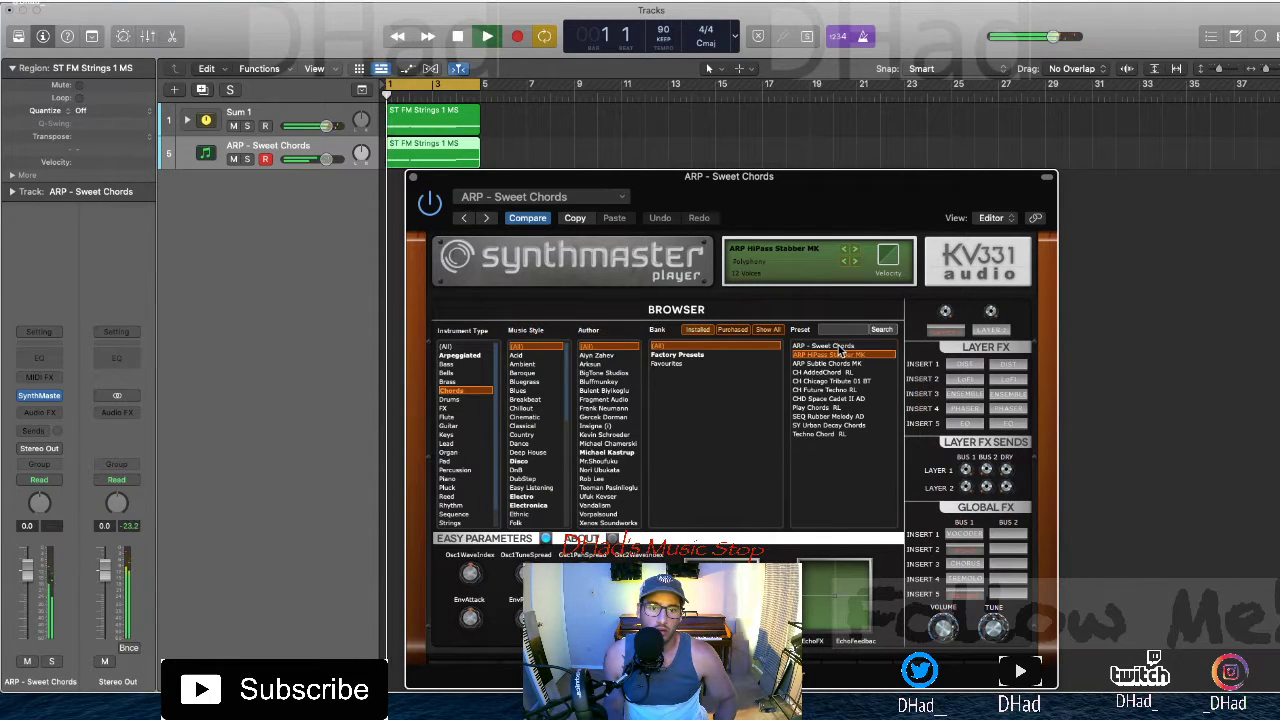
pyautogui.press('space')
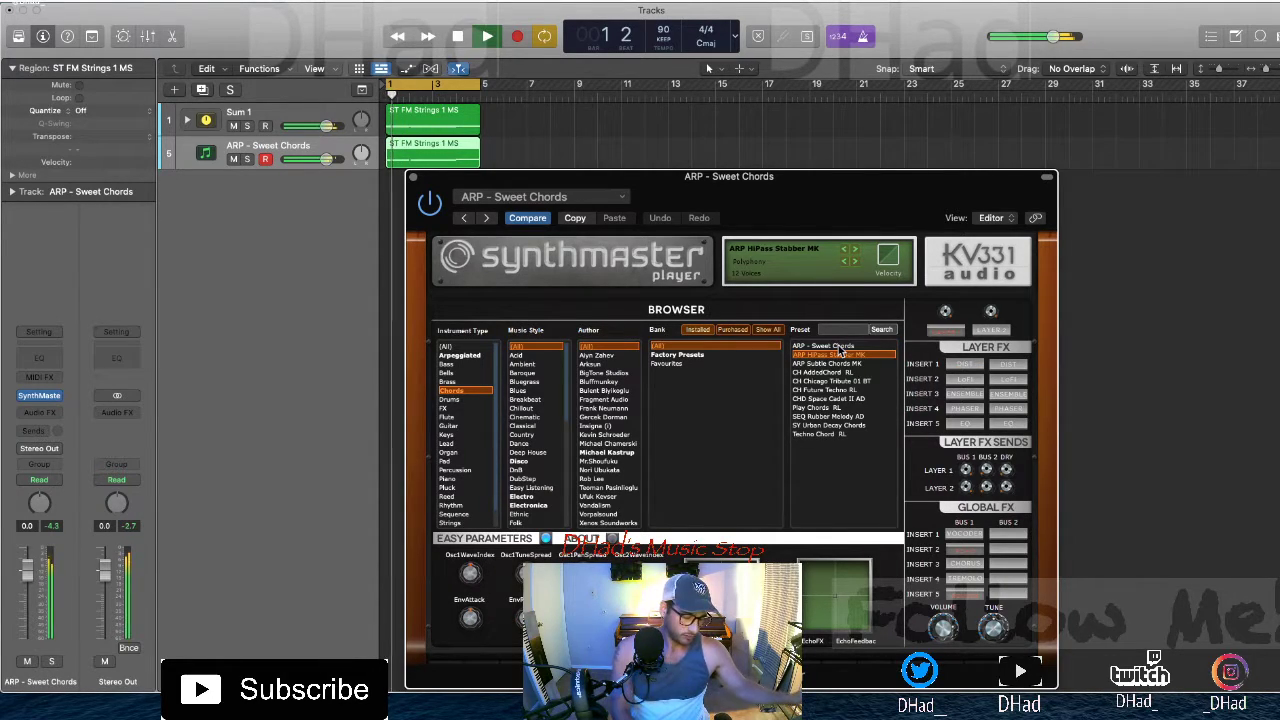
pyautogui.press('Down')
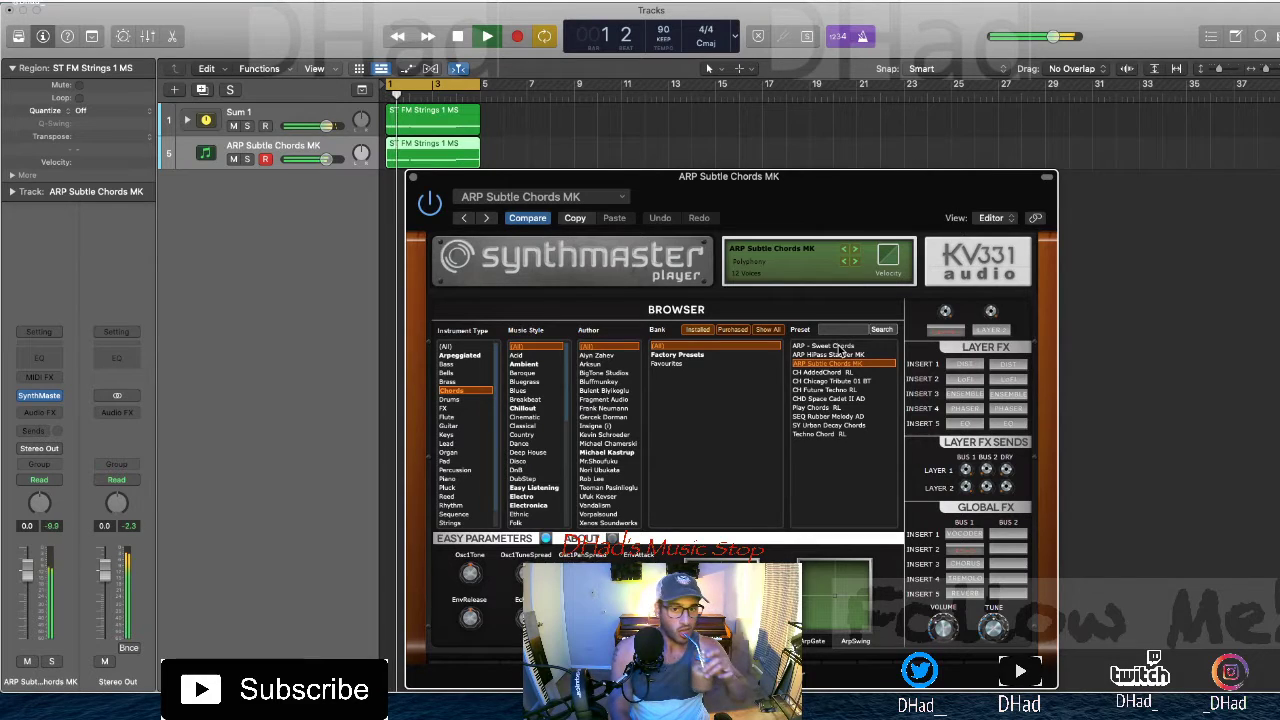
pyautogui.press('Down')
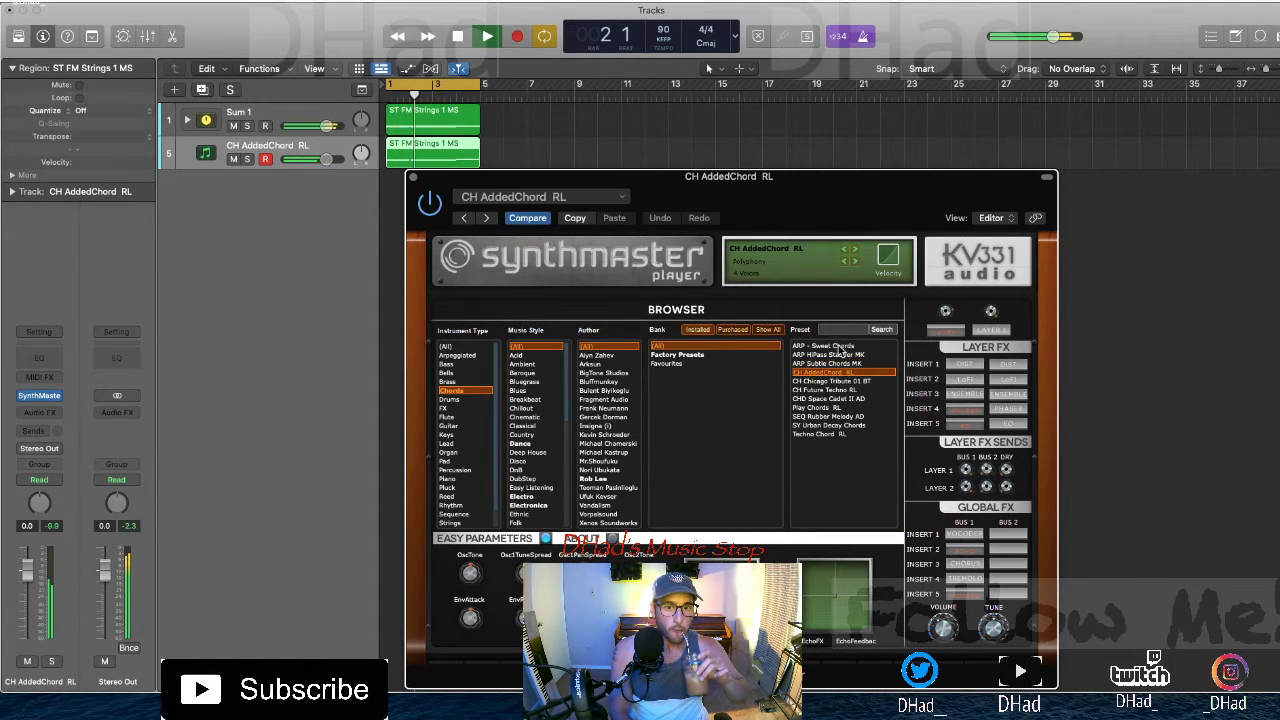
pyautogui.press('Down')
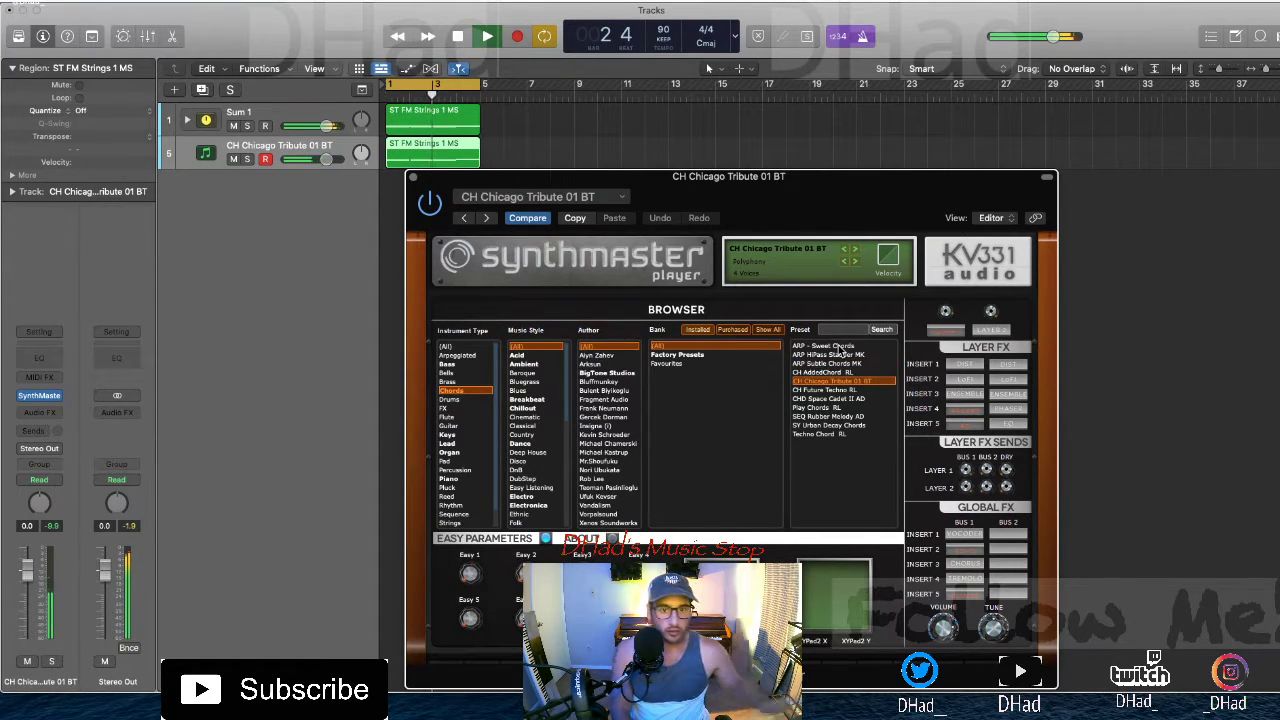
# Continue auditioning the Chords presets from CH Future Techno RL to Techno Chord RL
pyautogui.press('space')
pyautogui.press('Down')
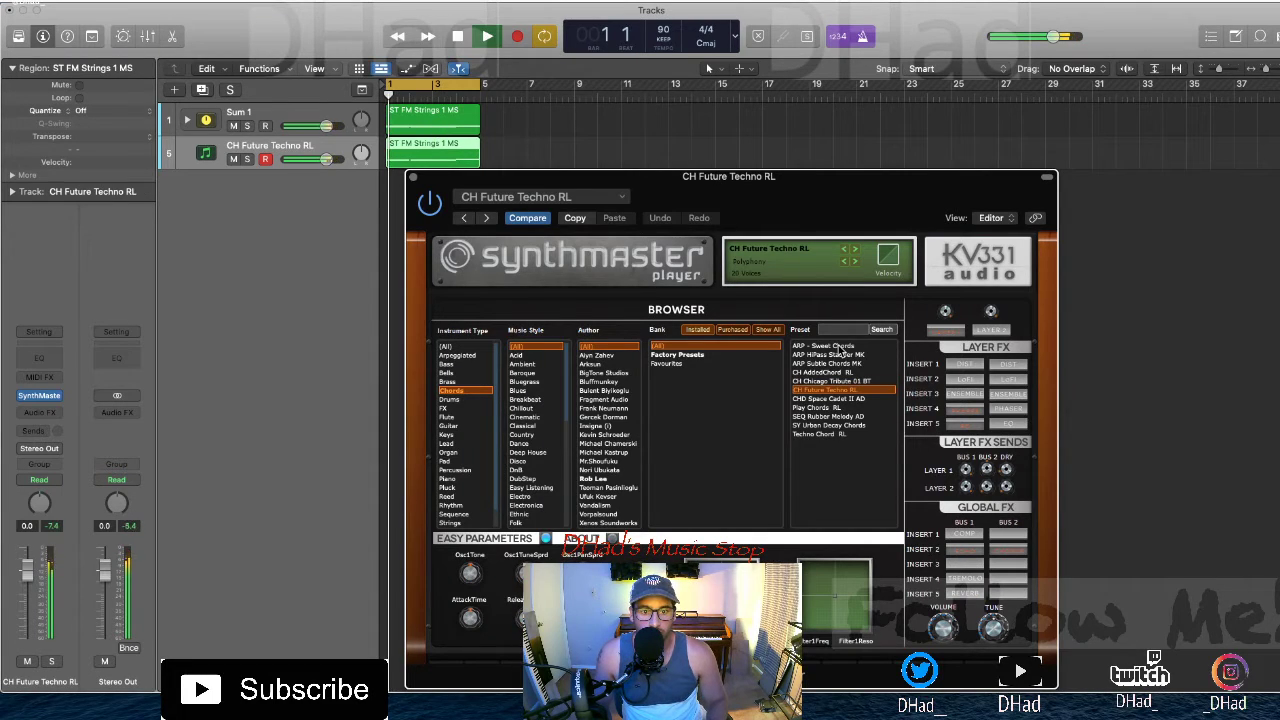
pyautogui.press('Down')
pyautogui.press('Down')
pyautogui.press('space')
pyautogui.press('Down')
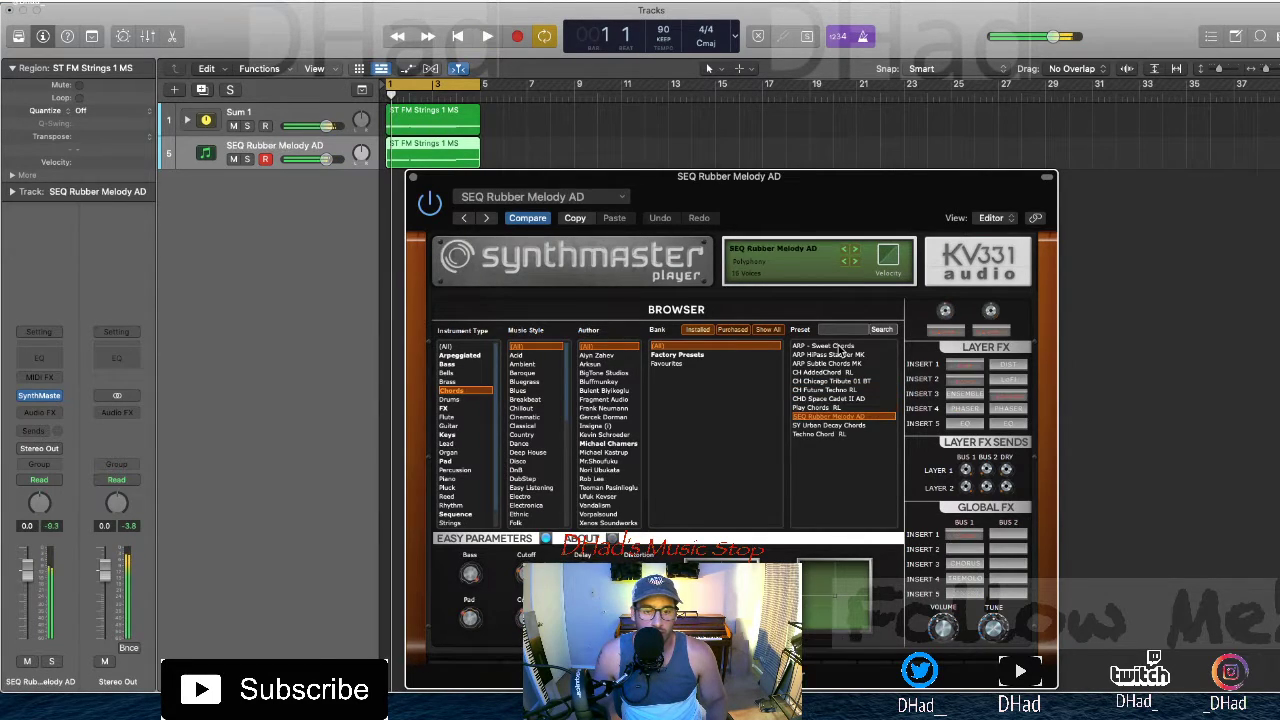
pyautogui.press('Down')
pyautogui.press('space')
pyautogui.press('Down')
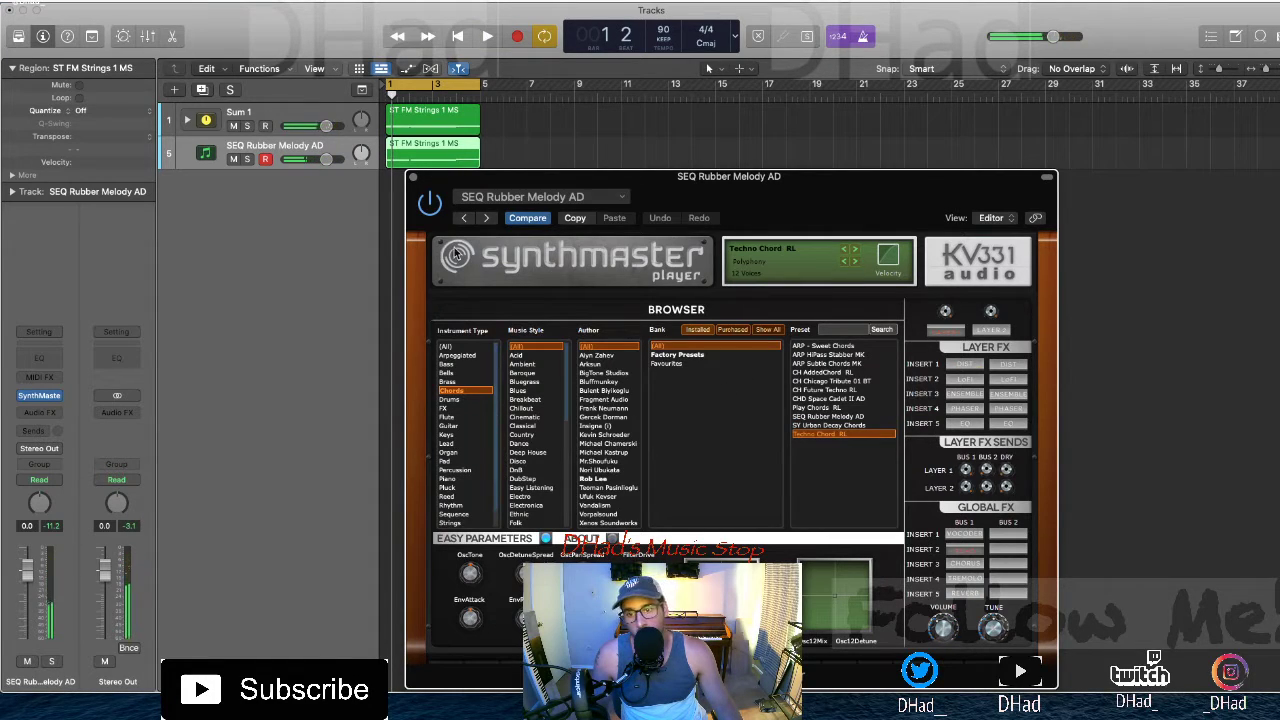
# Audition the Piano presets from CH Chicago Tribute 01 BT onward over playback, choose KY Innocent Keys (i), and close the synth
pyautogui.click(452, 381)
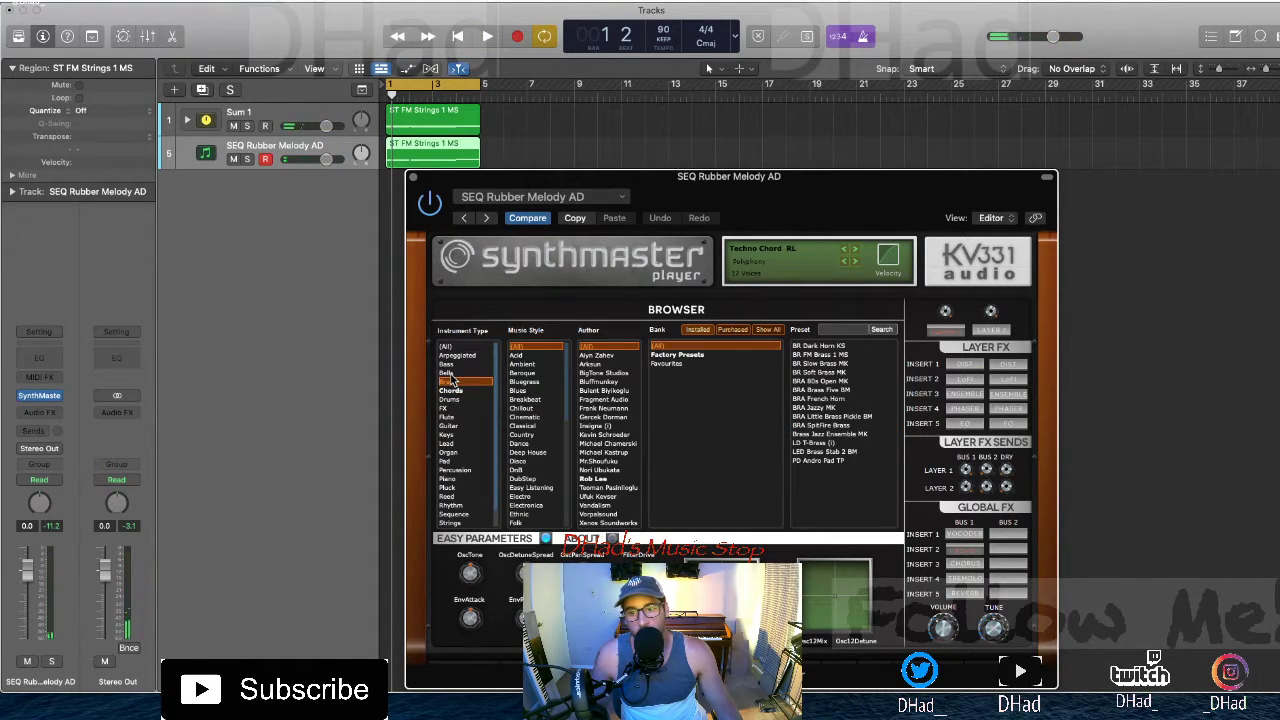
pyautogui.click(449, 479)
pyautogui.click(820, 347)
pyautogui.press('space')
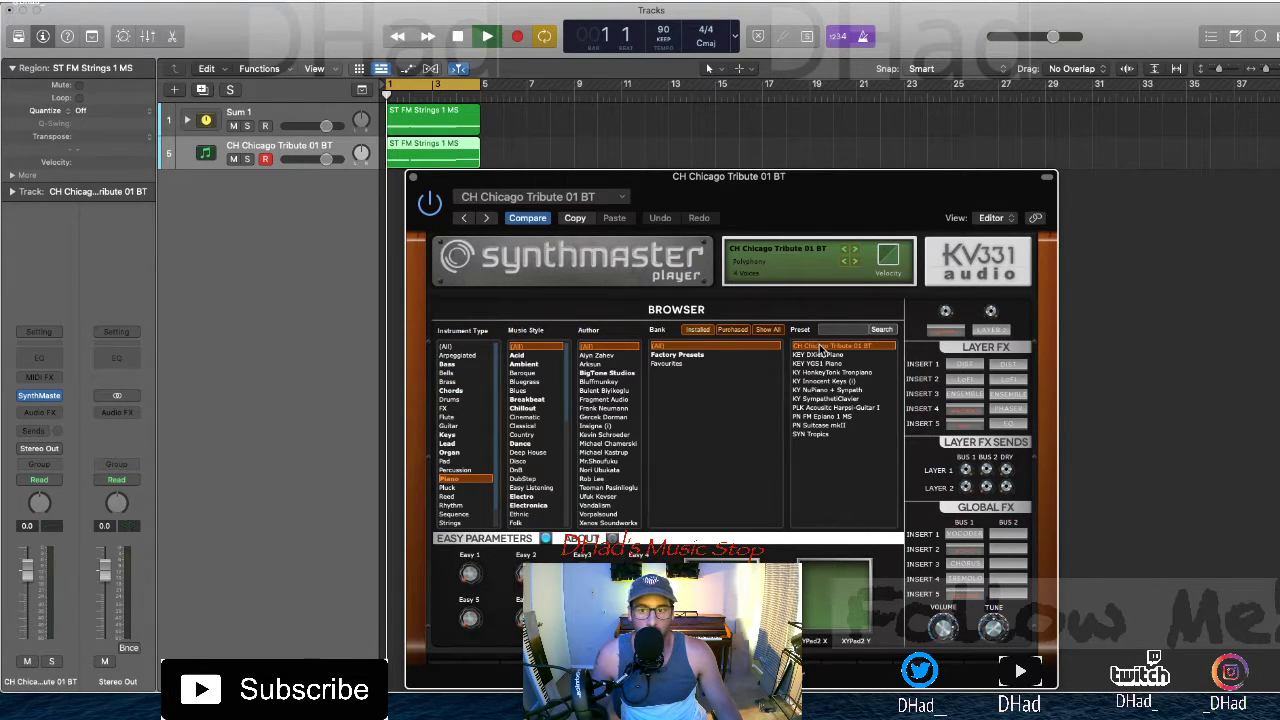
pyautogui.press('Down')
pyautogui.press('space')
pyautogui.press('space')
pyautogui.press('space')
pyautogui.press('Down')
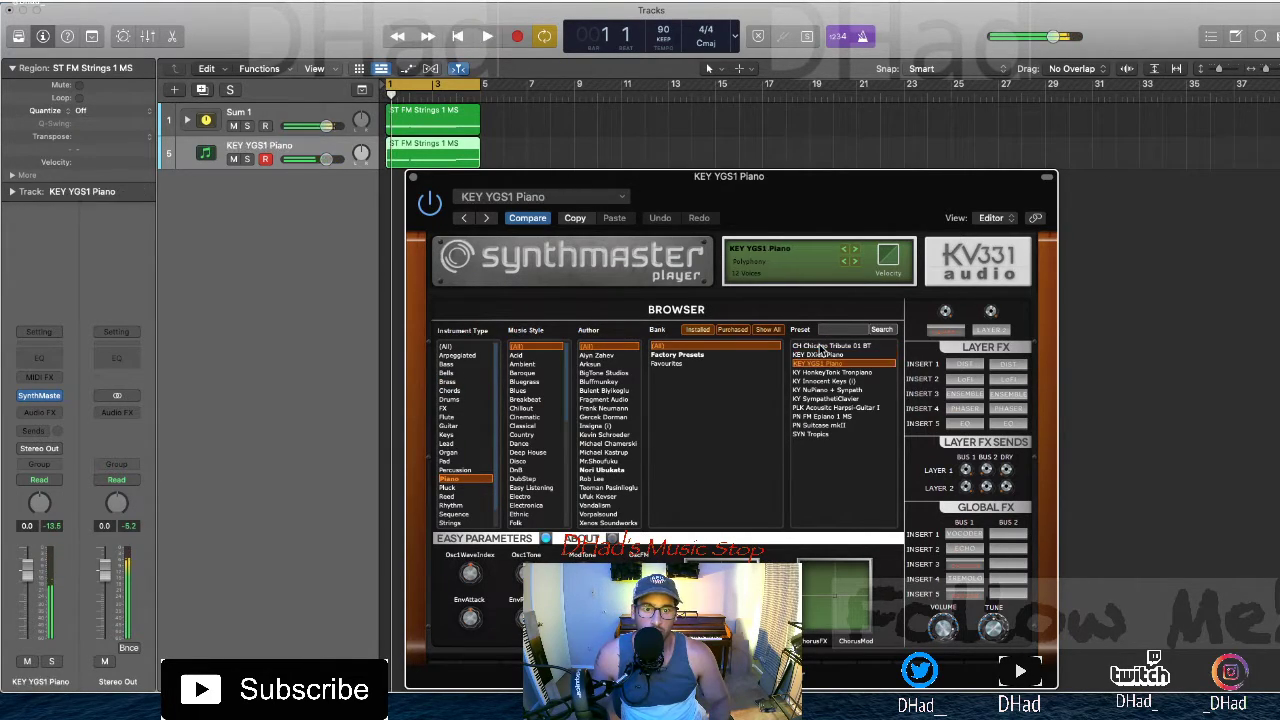
pyautogui.press('Down')
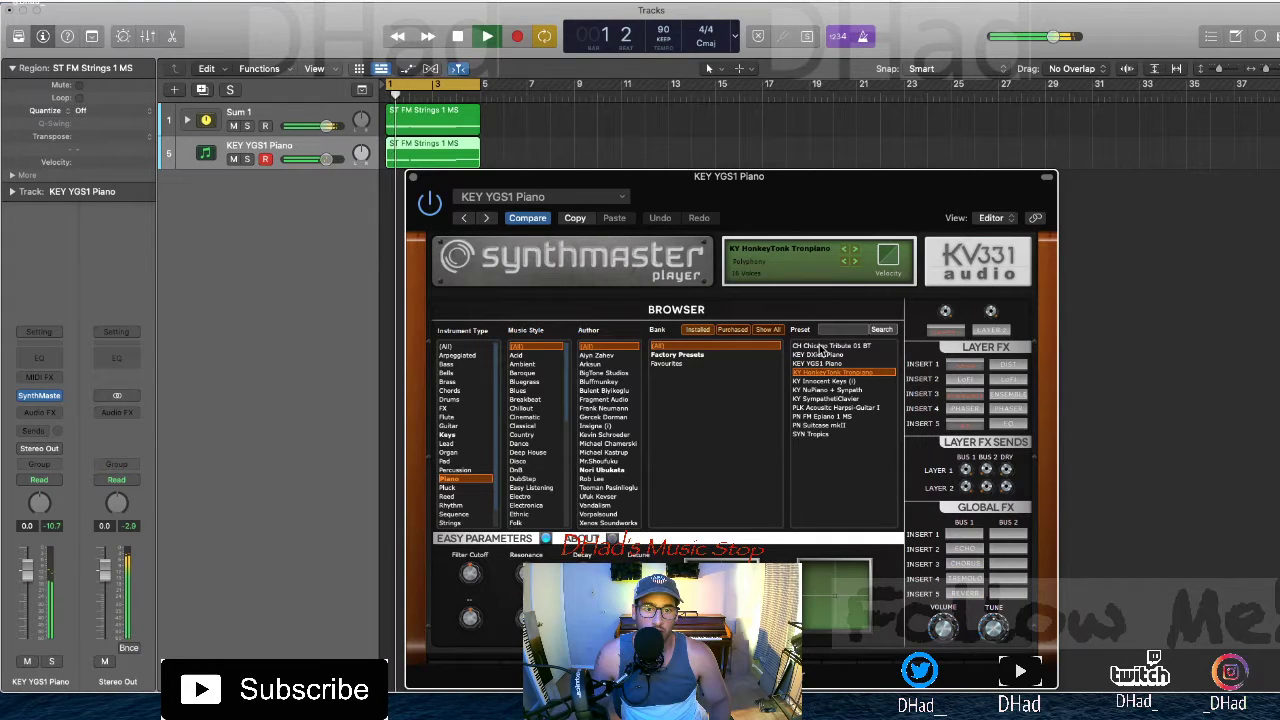
pyautogui.press('Down')
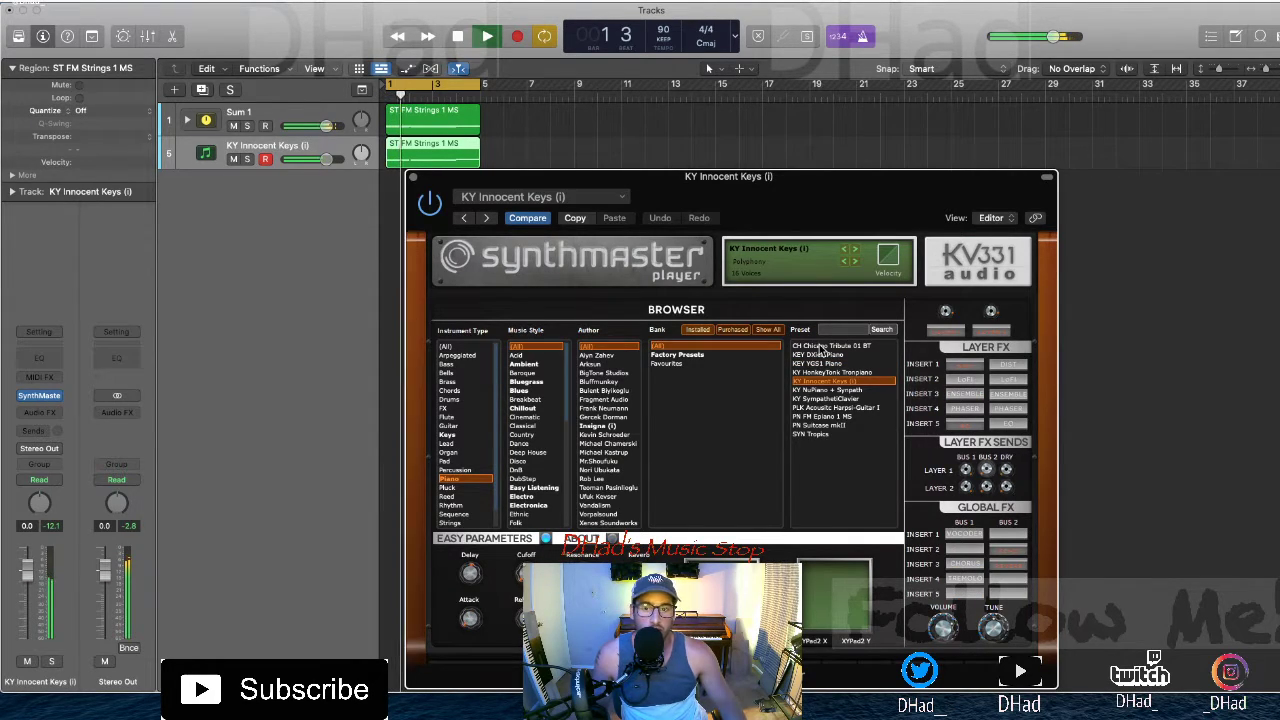
pyautogui.click(411, 178)
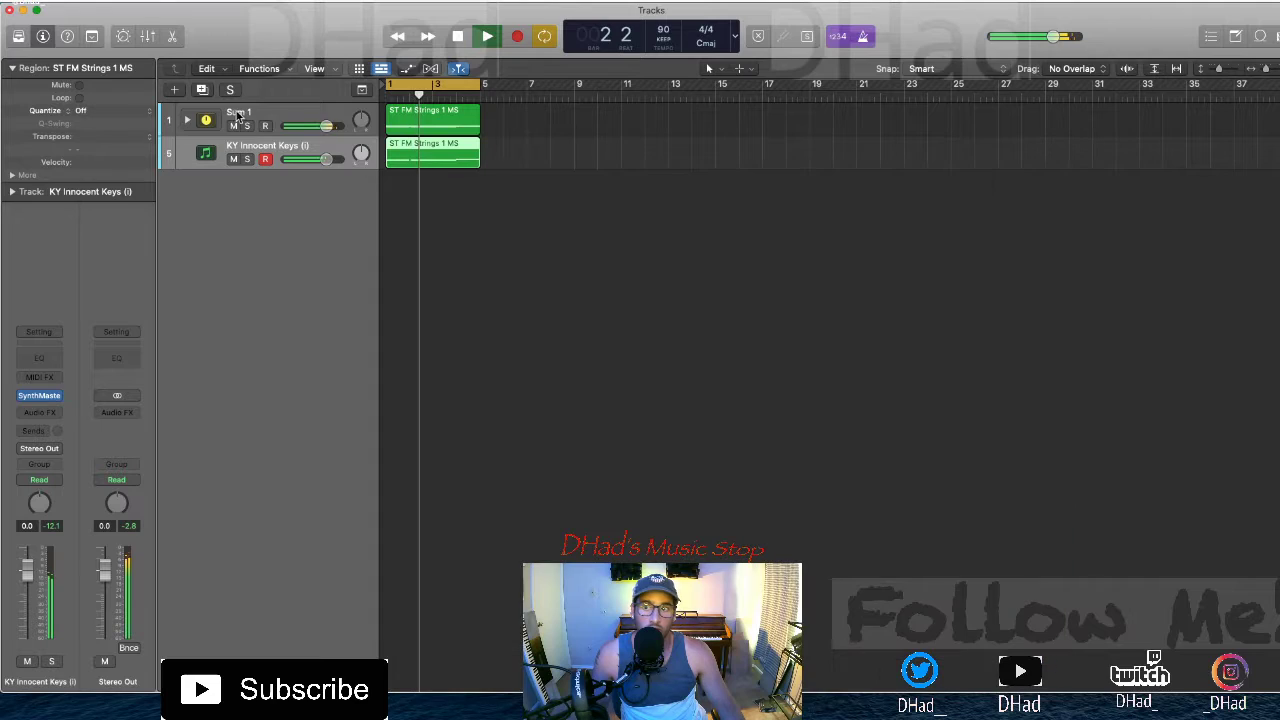
# Duplicate the KY Innocent Keys (i) track, copy its region onto the new track, and replace the new track's instrument with Sylenth1
pyautogui.click(202, 89)
pyautogui.moveTo(414, 162); pyautogui.dragTo(412, 190)
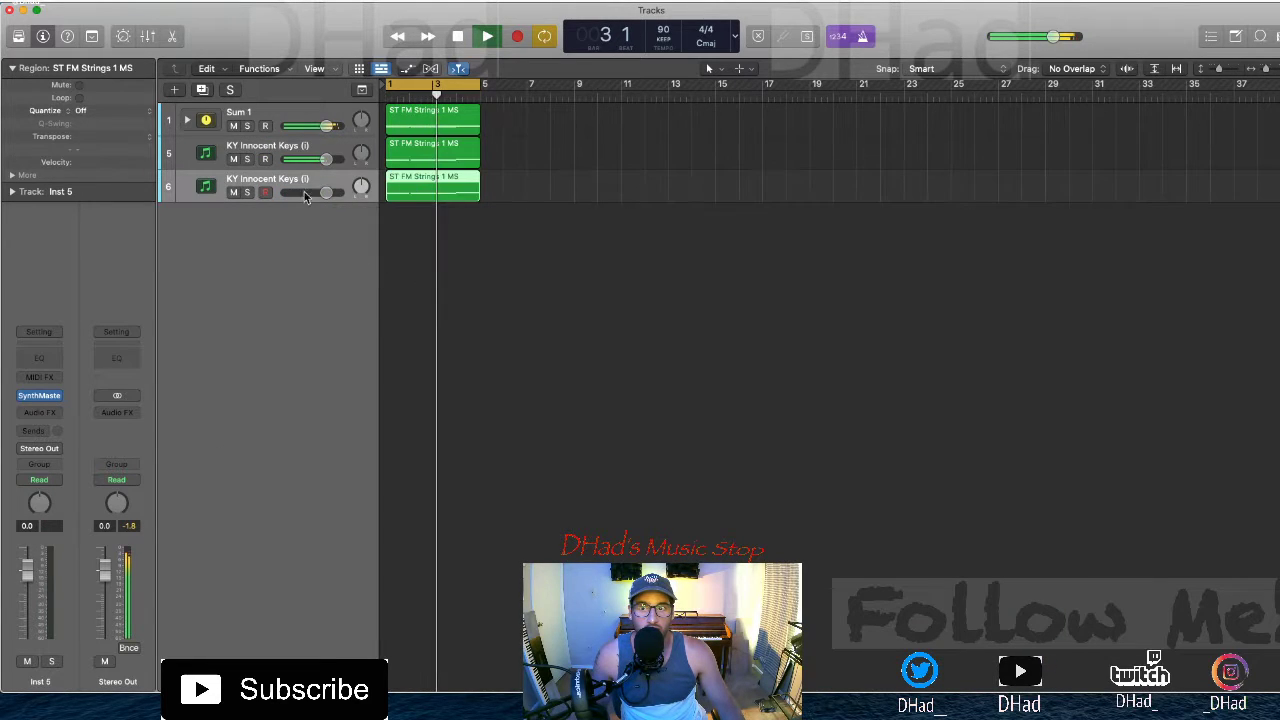
pyautogui.click(60, 396)
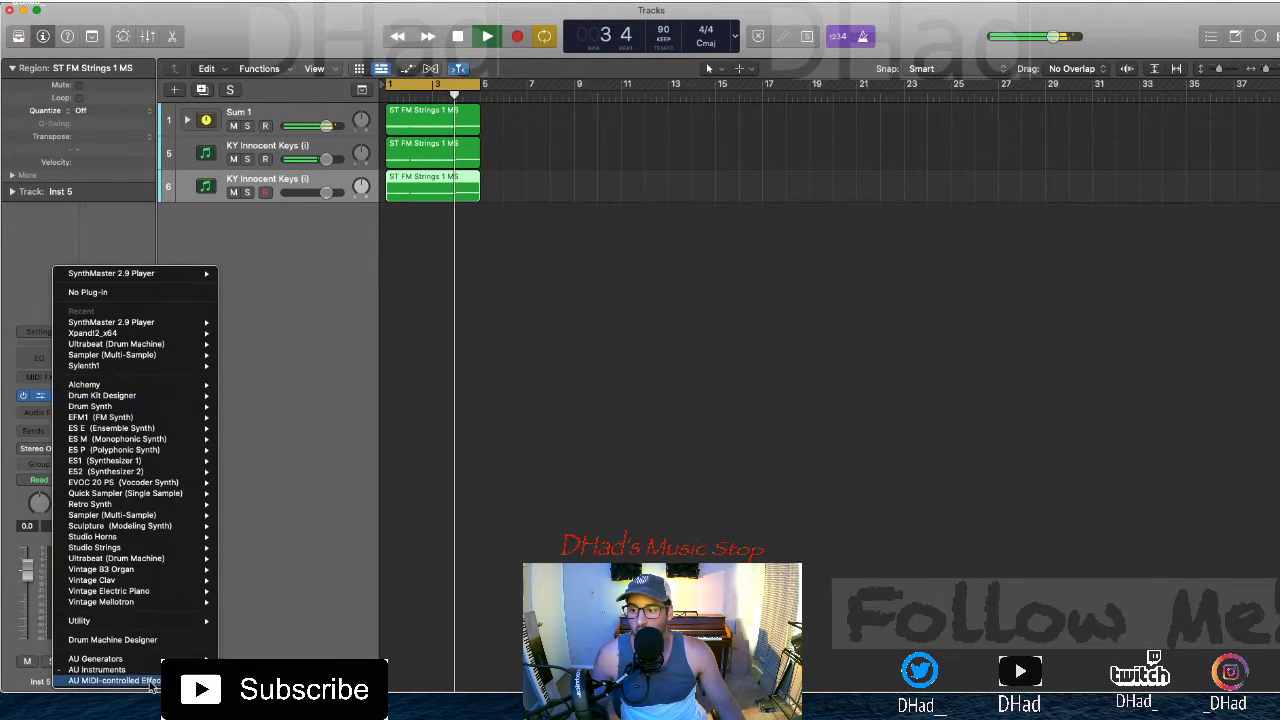
pyautogui.moveTo(100, 669)
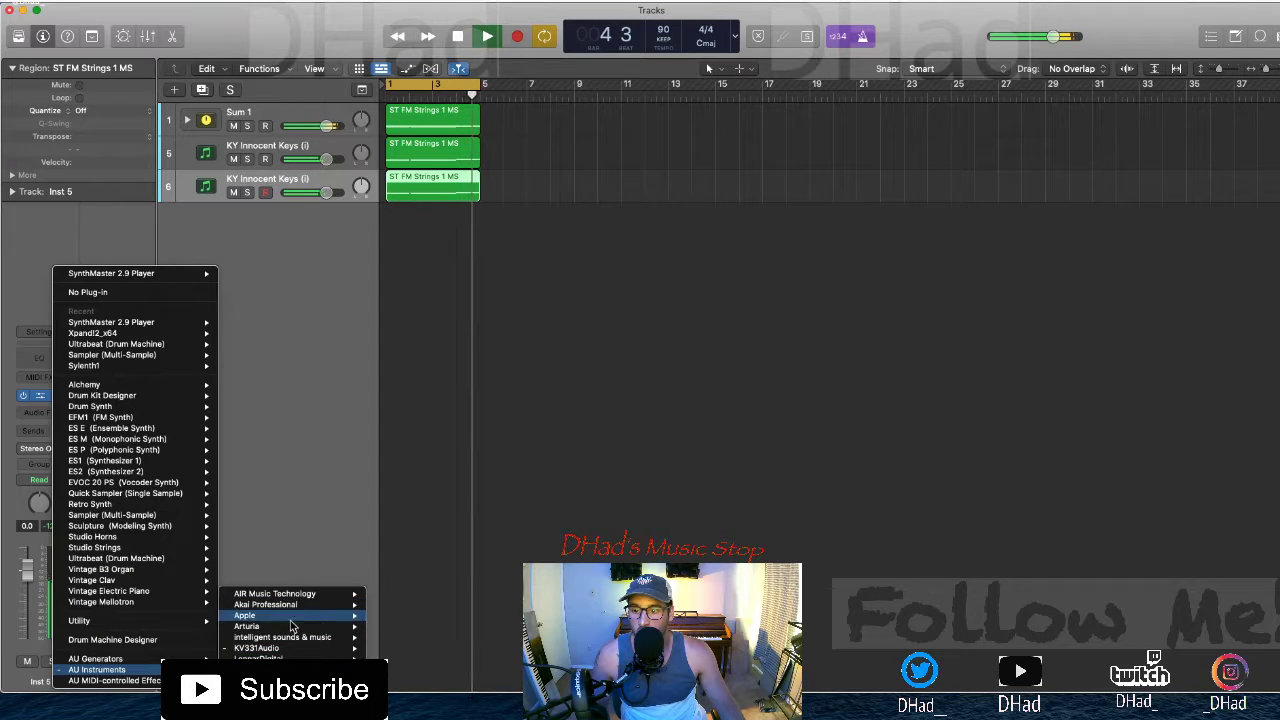
pyautogui.moveTo(330, 659)
pyautogui.moveTo(400, 660)
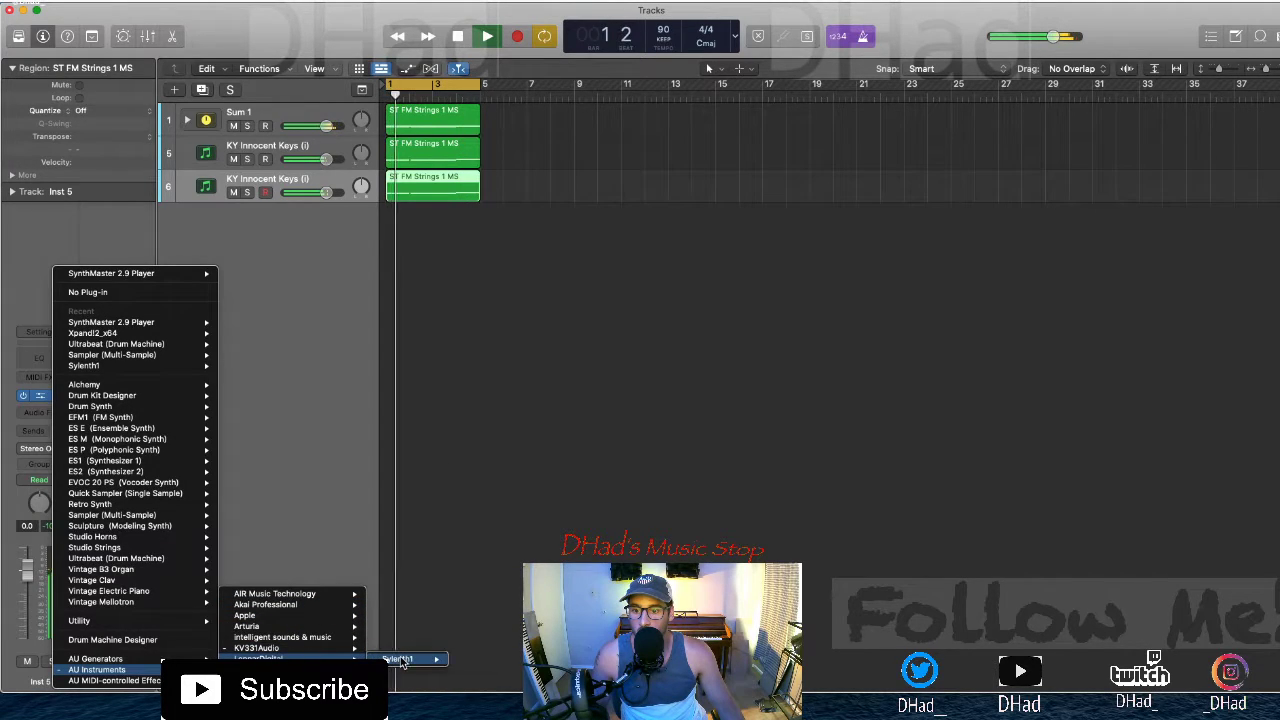
pyautogui.click(476, 659)
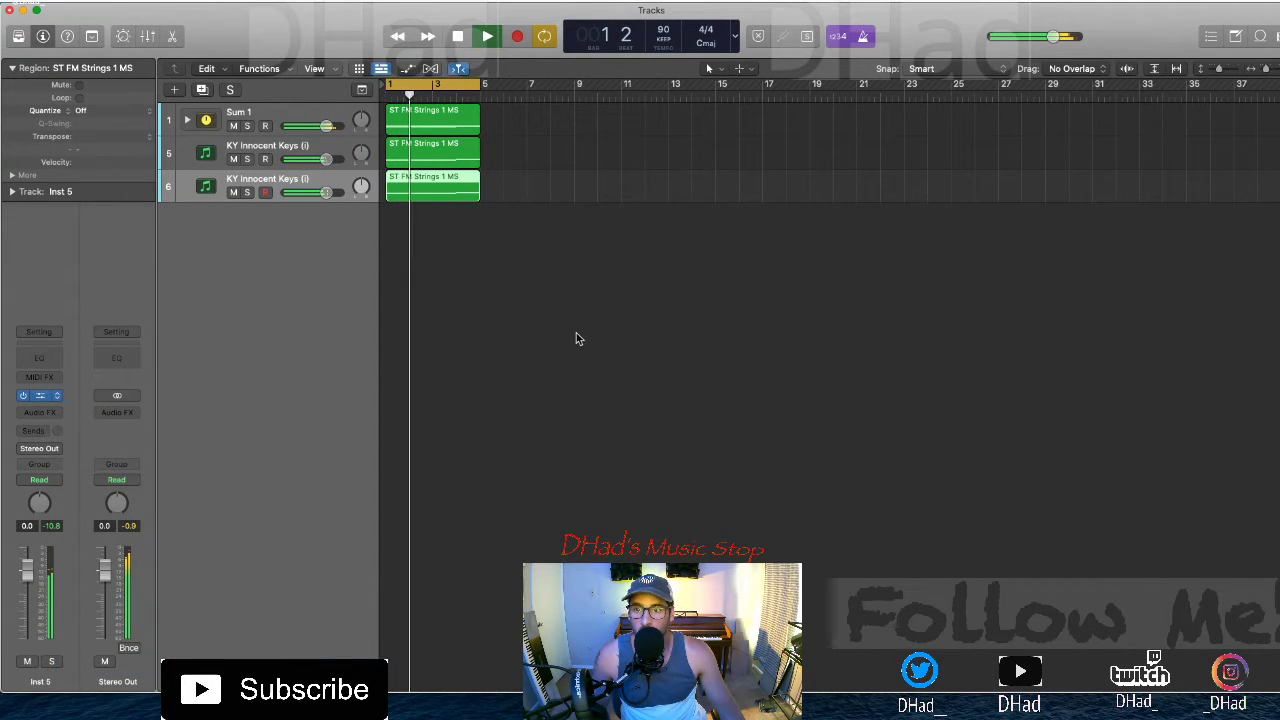
# Initialize the Sylenth1 preset, set oscillator A1's waveform to Sine, and enable the distortion effect during playback
pyautogui.click(613, 358)
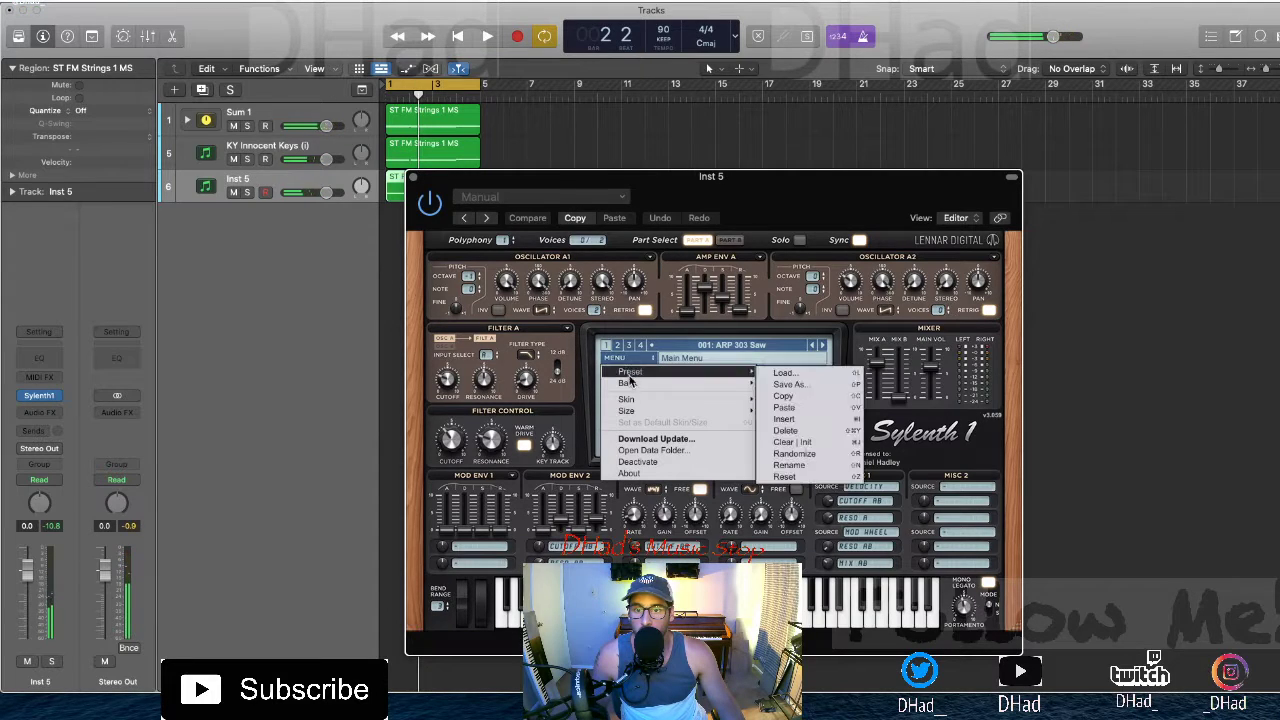
pyautogui.moveTo(668, 388)
pyautogui.moveTo(748, 373)
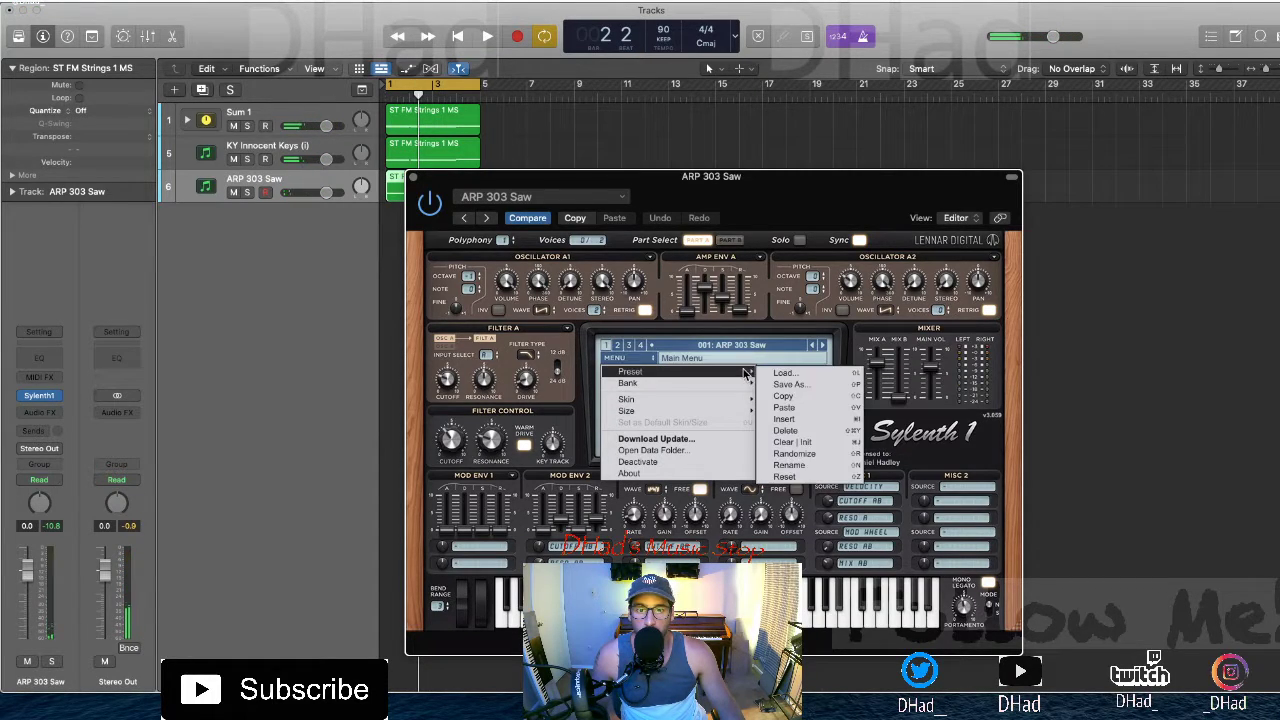
pyautogui.click(792, 441)
pyautogui.click(543, 309)
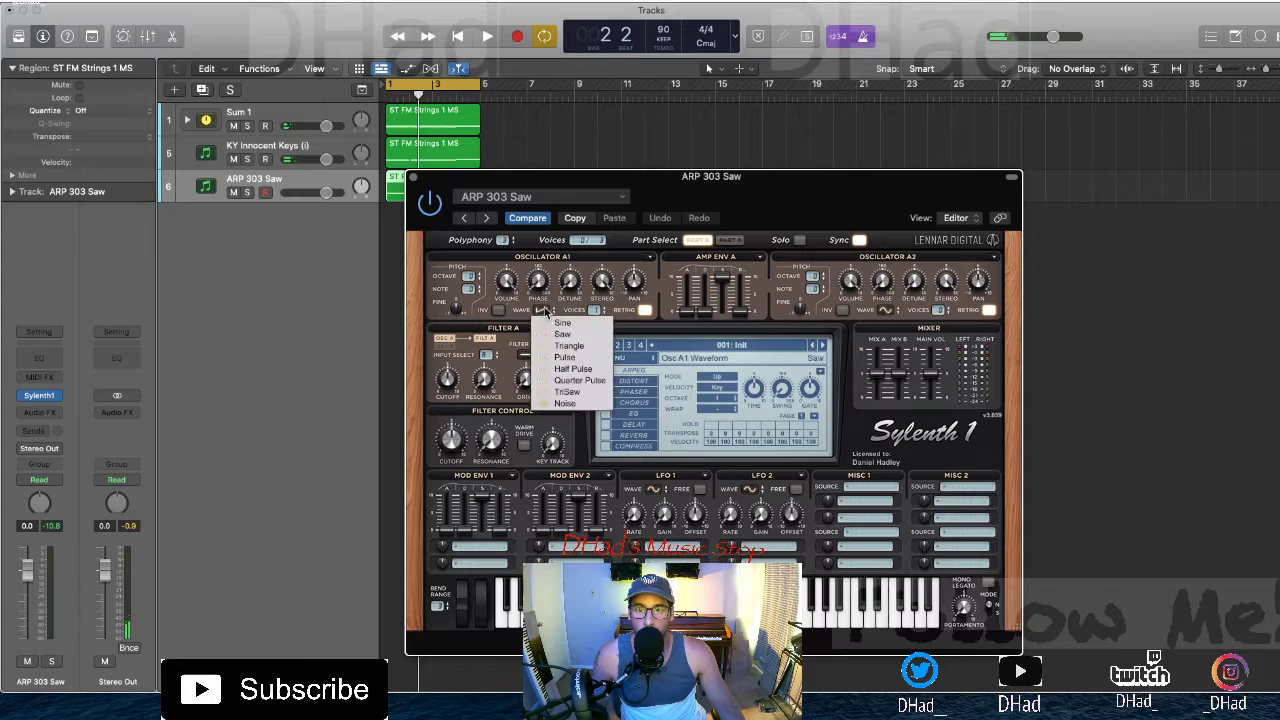
pyautogui.click(553, 322)
pyautogui.press('space')
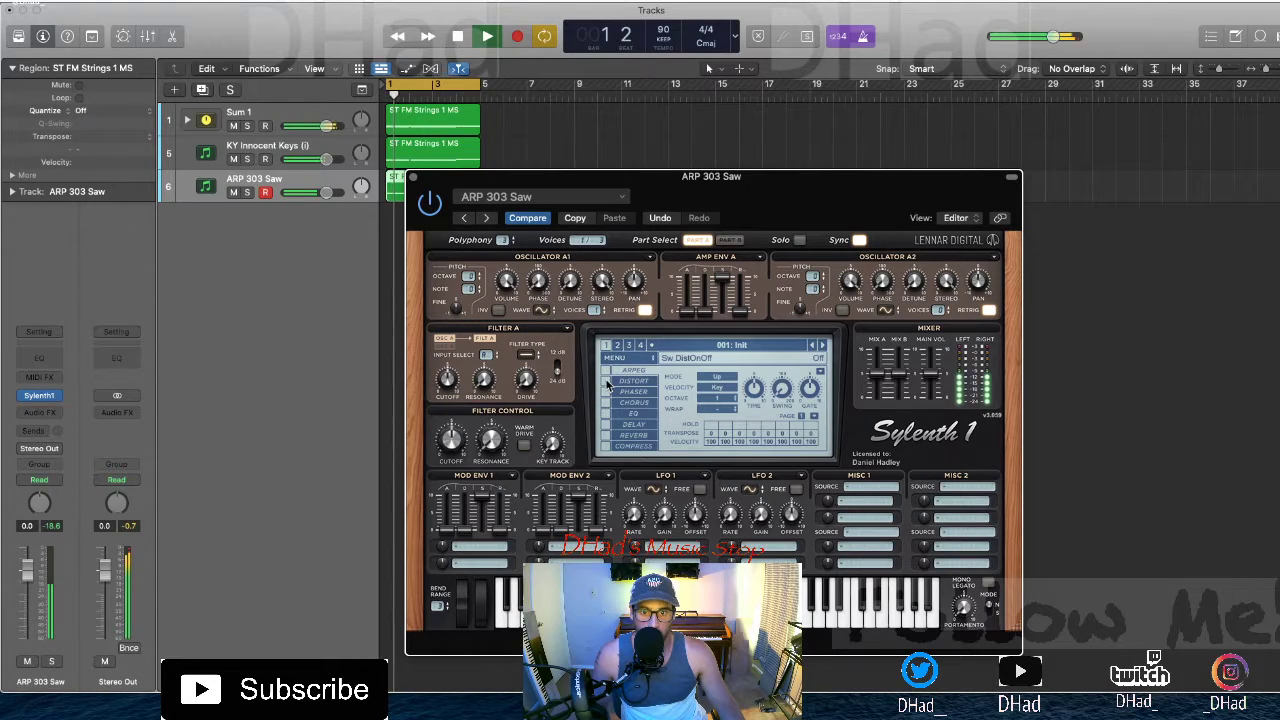
pyautogui.click(606, 382)
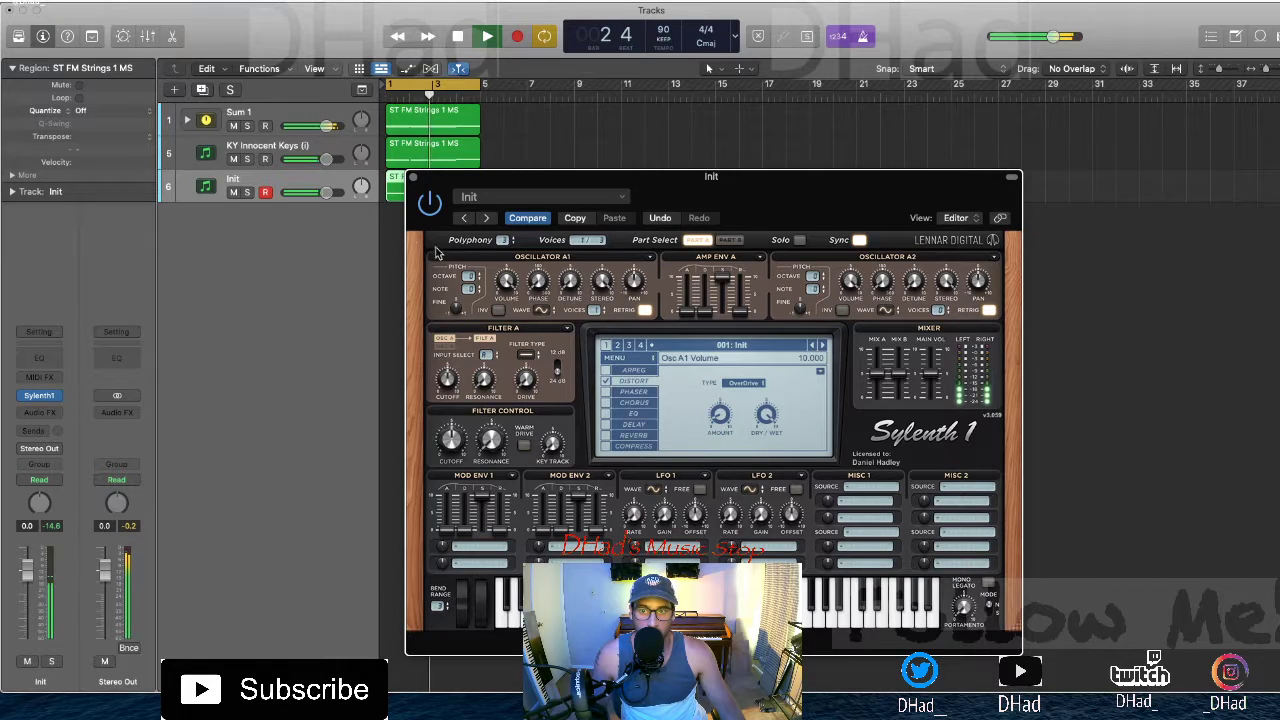
# Open the Init track's region for note editing, transpose its four notes down one octave, and close the synth
pyautogui.doubleClick(390, 187)
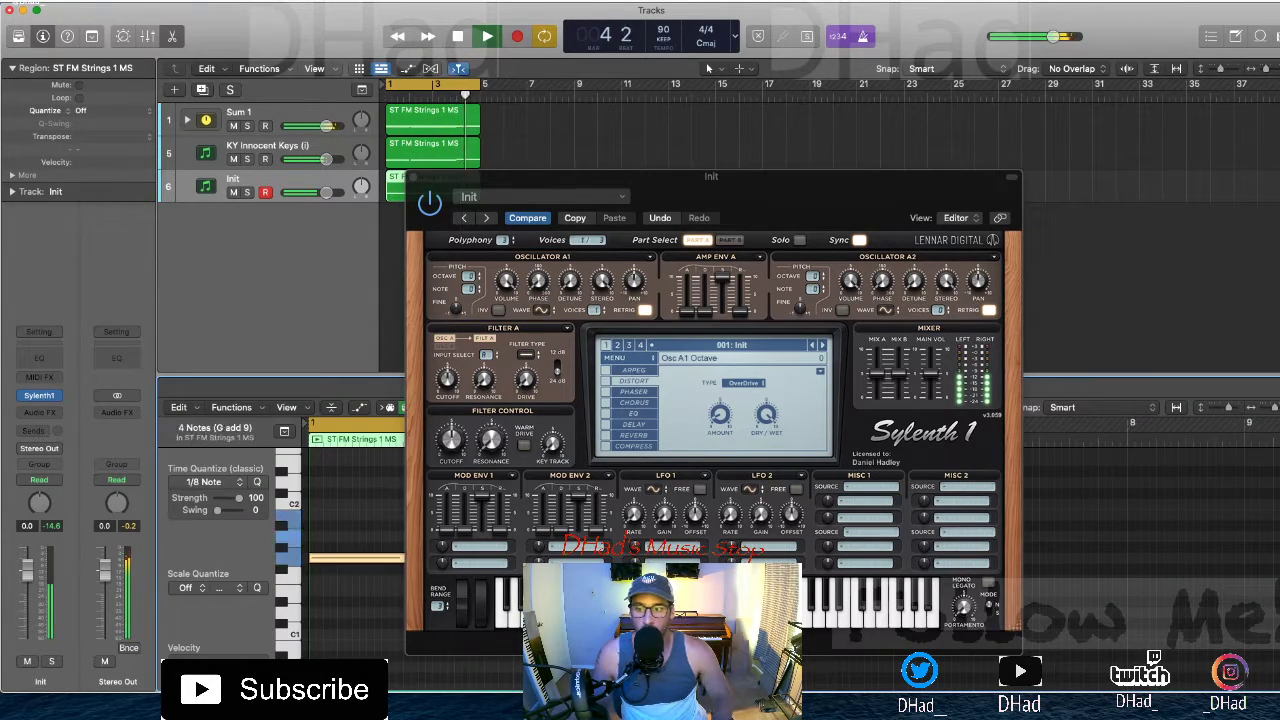
pyautogui.click(413, 177)
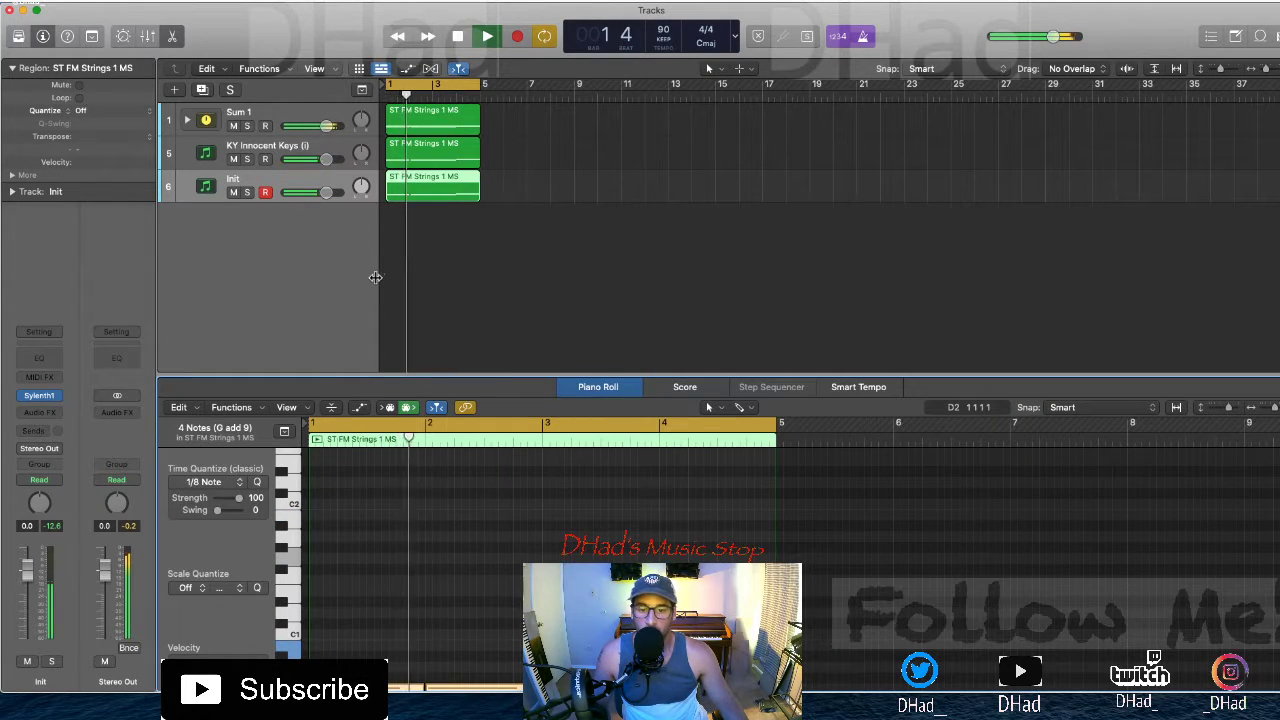
pyautogui.click(437, 353)
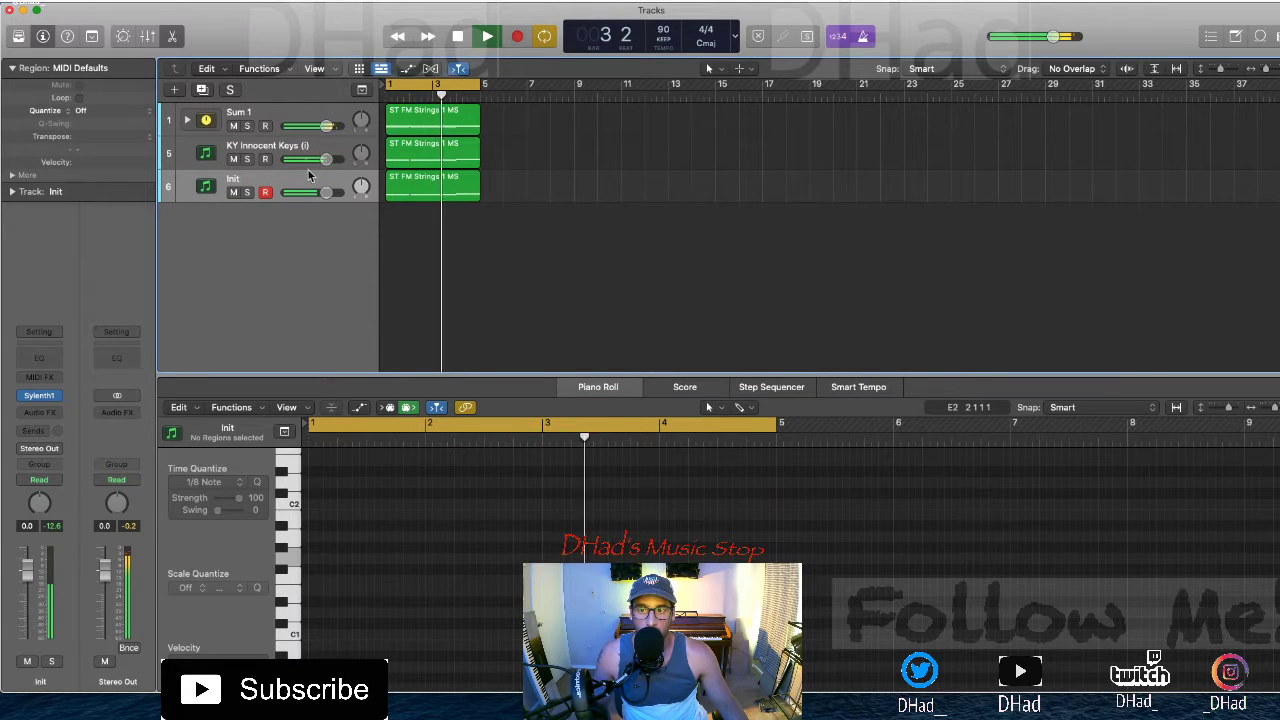
# Add a Channel EQ to the KY Innocent Keys (i) track with low cut about 1.4 kHz and high cut about 2.6 kHz, then close both editors
pyautogui.click(300, 145)
pyautogui.click(45, 358)
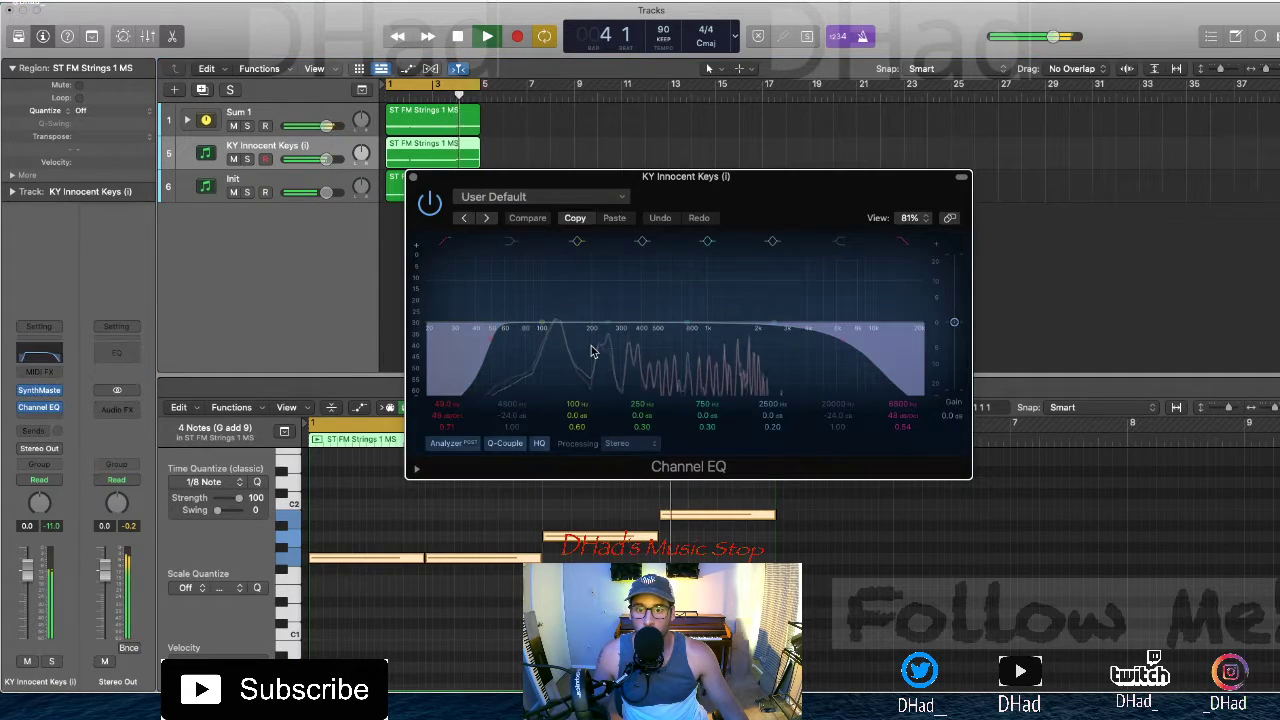
pyautogui.moveTo(490, 355); pyautogui.dragTo(736, 348)
pyautogui.moveTo(849, 362); pyautogui.dragTo(785, 363)
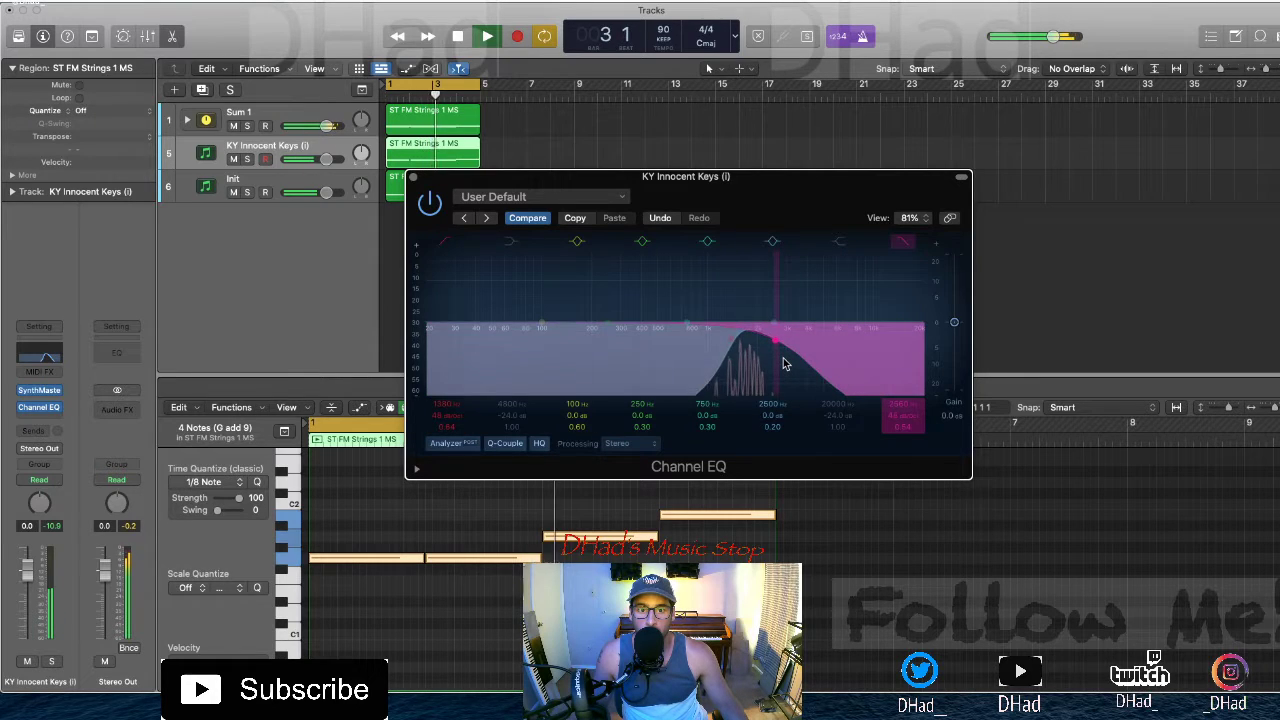
pyautogui.click(413, 177)
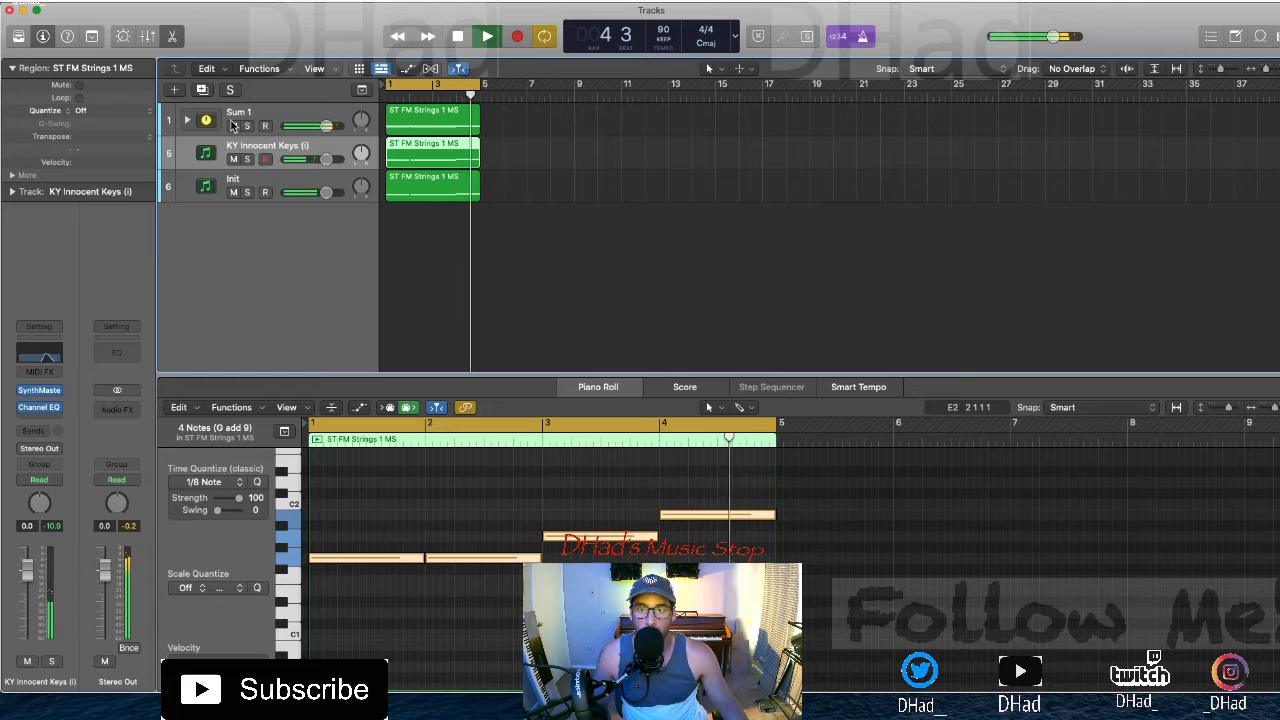
pyautogui.doubleClick(347, 374)
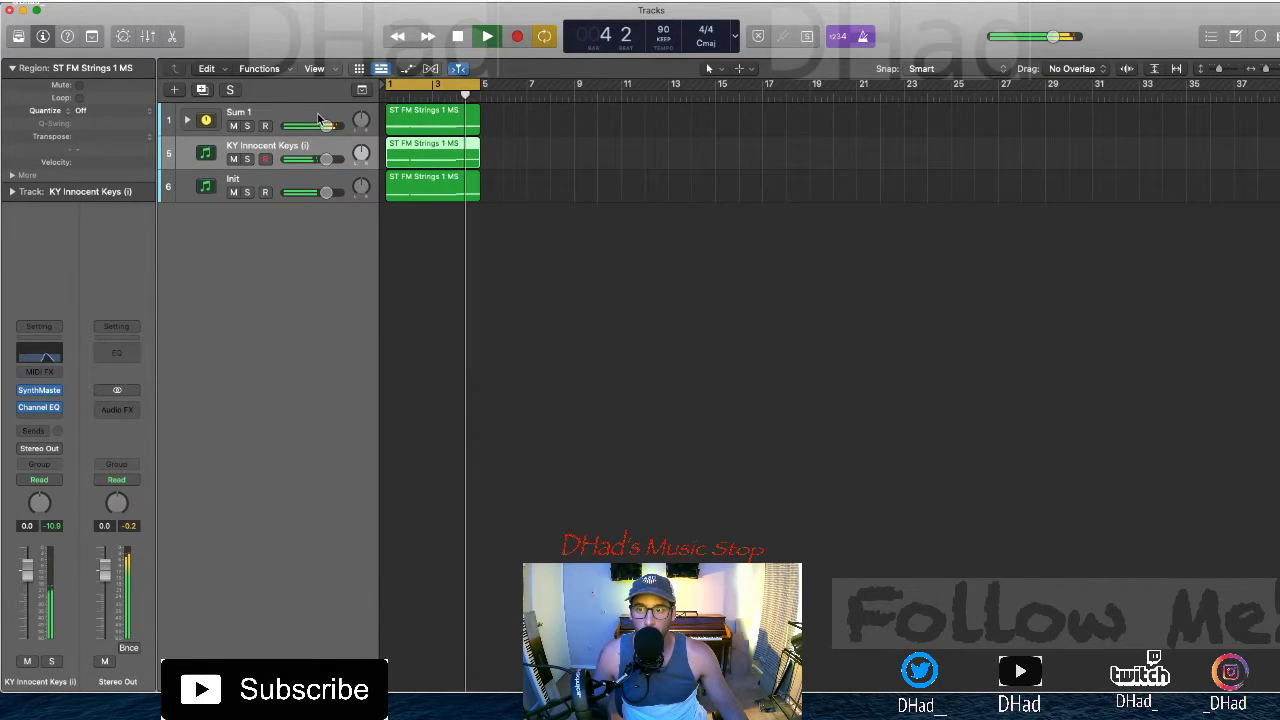
# Stop playback and repeat the four-bar regions of Sum 1, KY Innocent Keys (i) and Init once across bars 5 to 8
pyautogui.press('space')
pyautogui.moveTo(528, 218); pyautogui.dragTo(573, 84)
pyautogui.press('super+r')
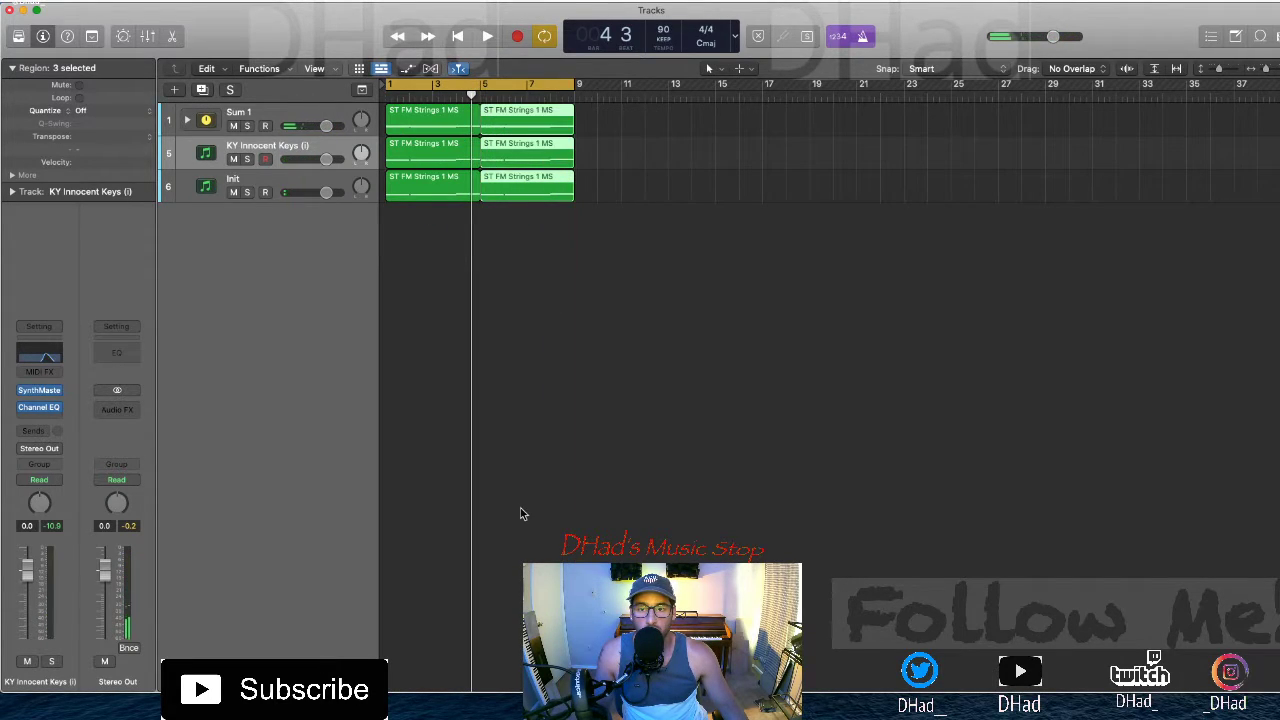
# Create a new software instrument track below Init and load Arturia's Analog Lab 4 as its instrument
pyautogui.doubleClick(242, 231)
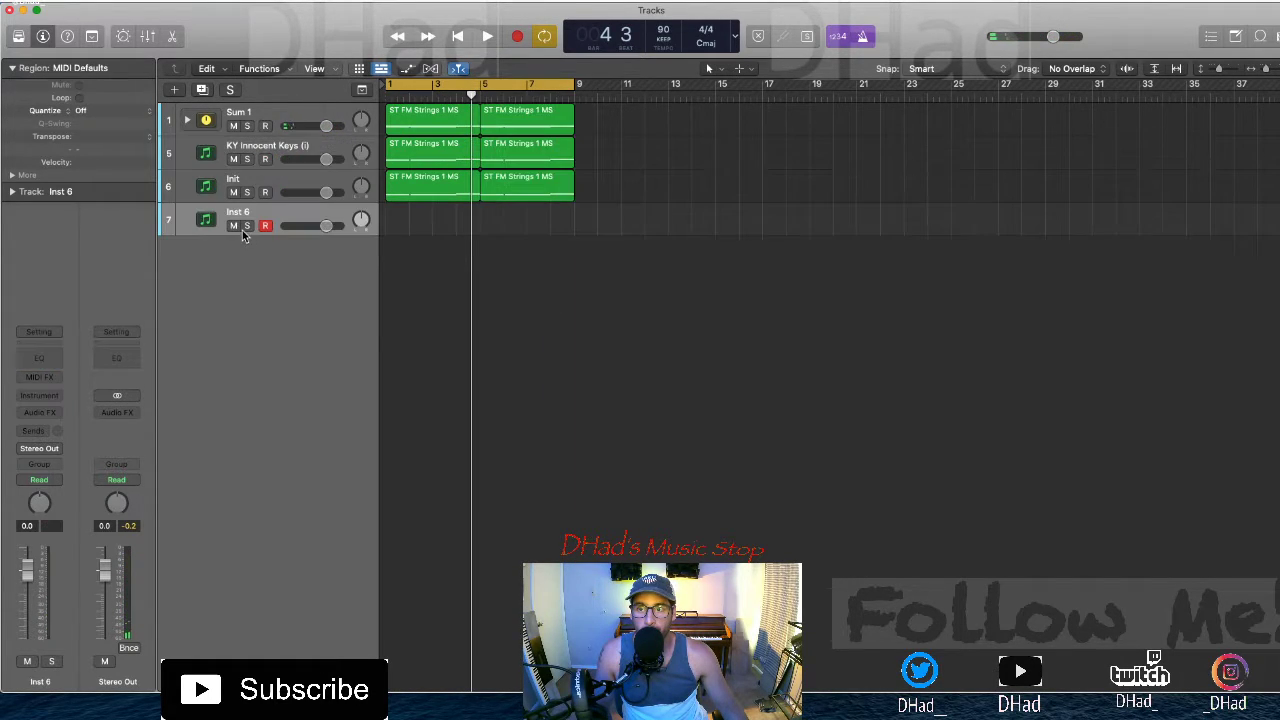
pyautogui.click(59, 399)
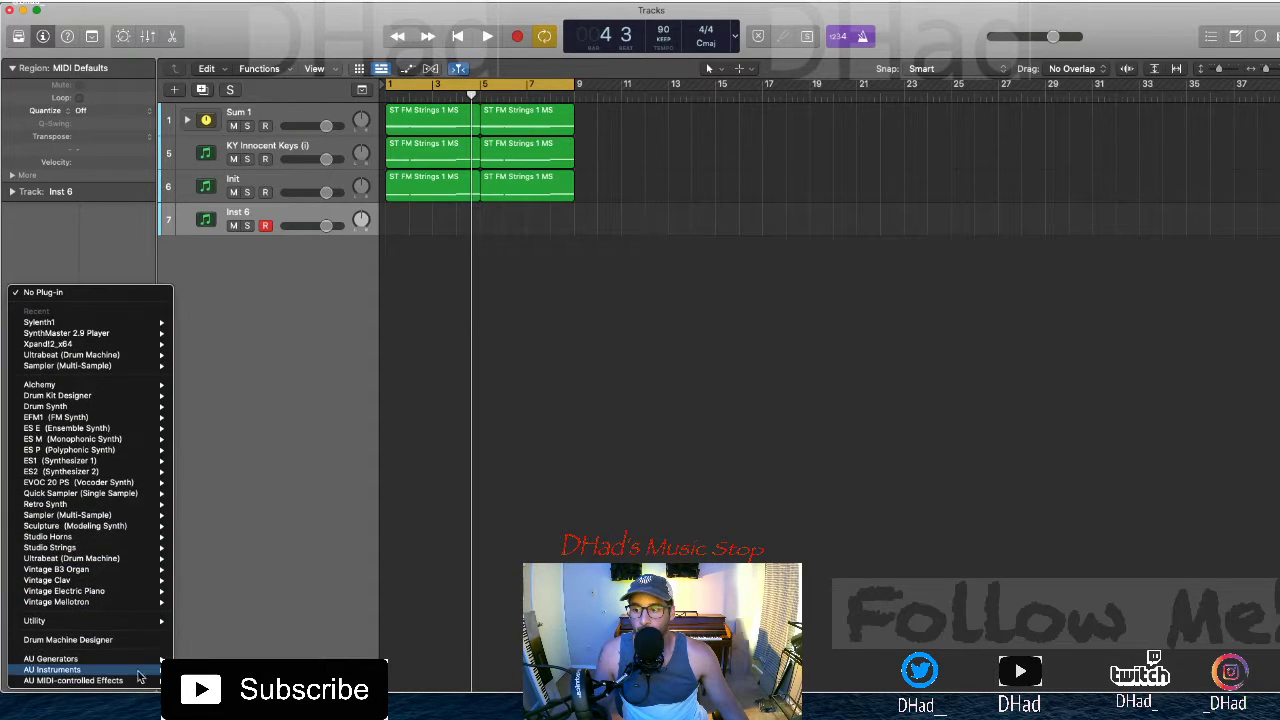
pyautogui.moveTo(143, 677)
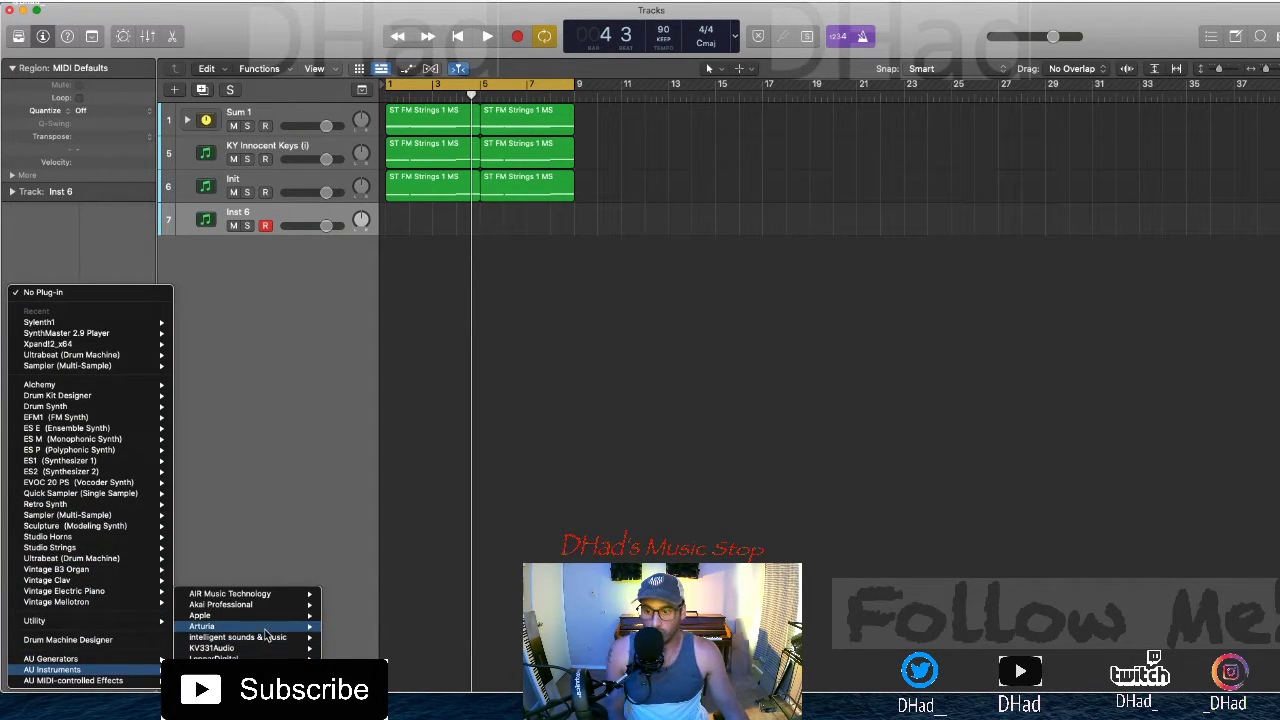
pyautogui.moveTo(263, 617)
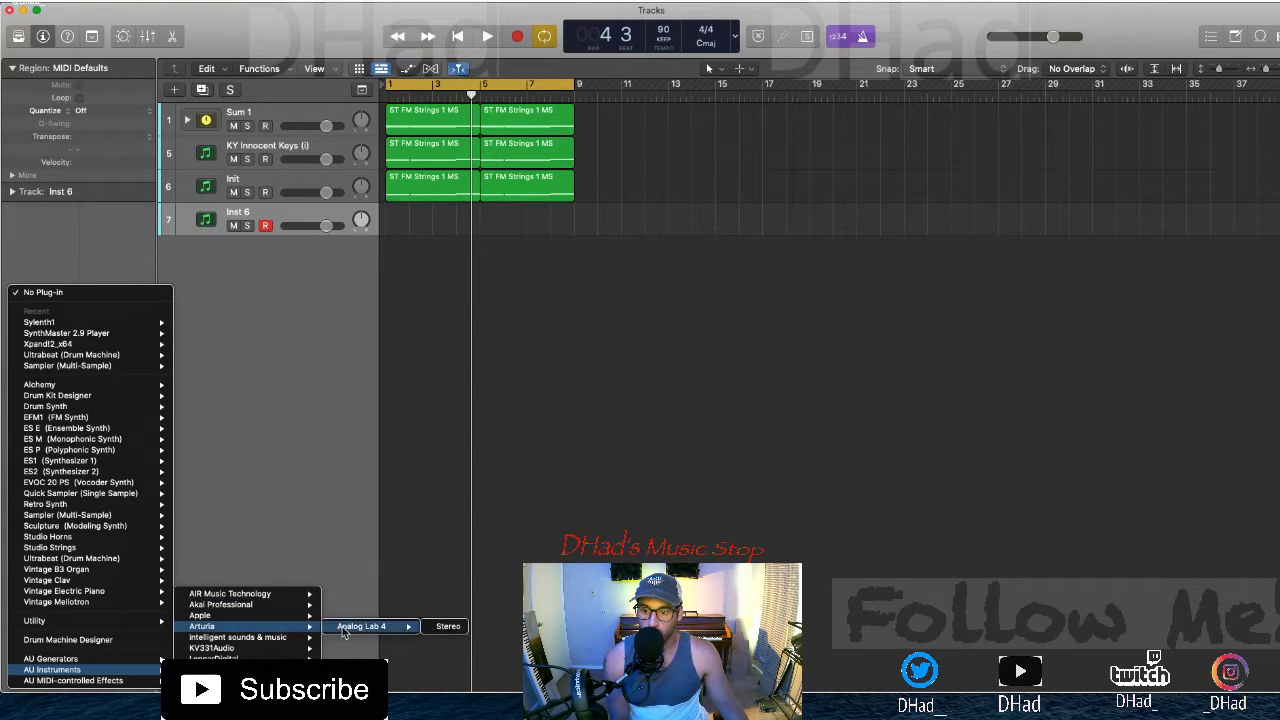
pyautogui.click(343, 626)
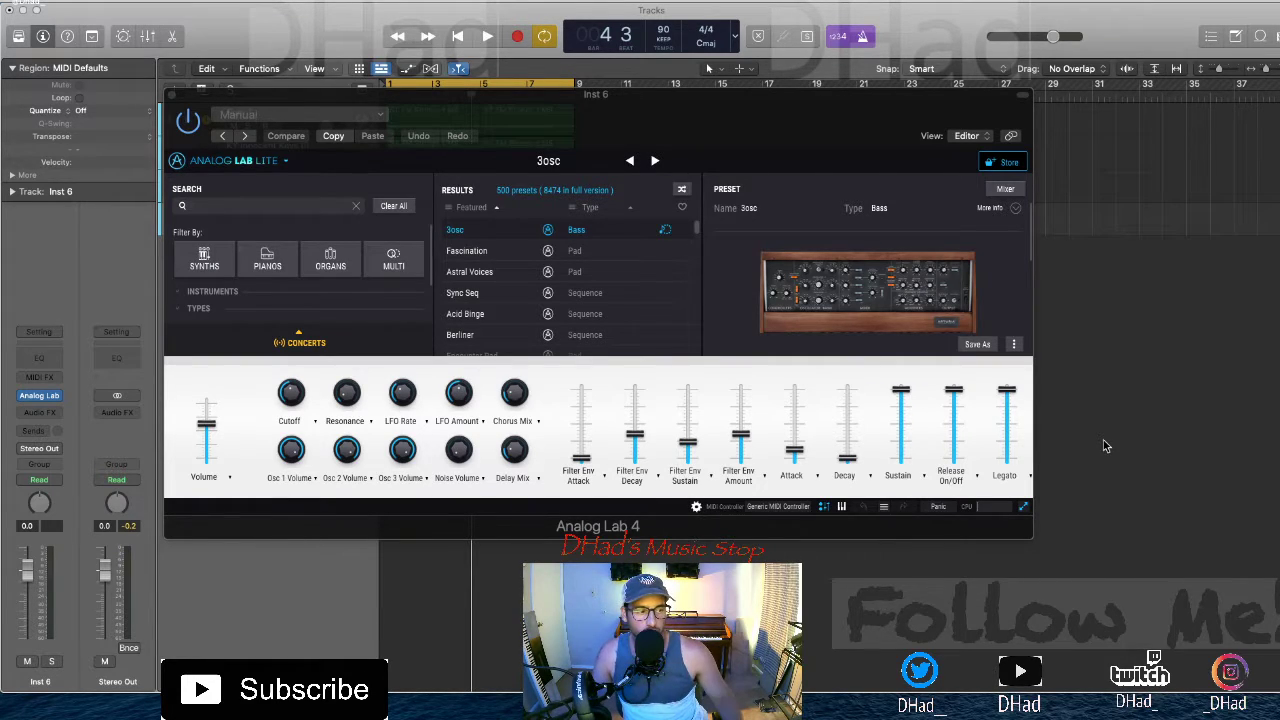
# Audition the 3osc bass preset over the loop, and record a melody take from bar 1 on the Inst 6 track
pyautogui.press('space')
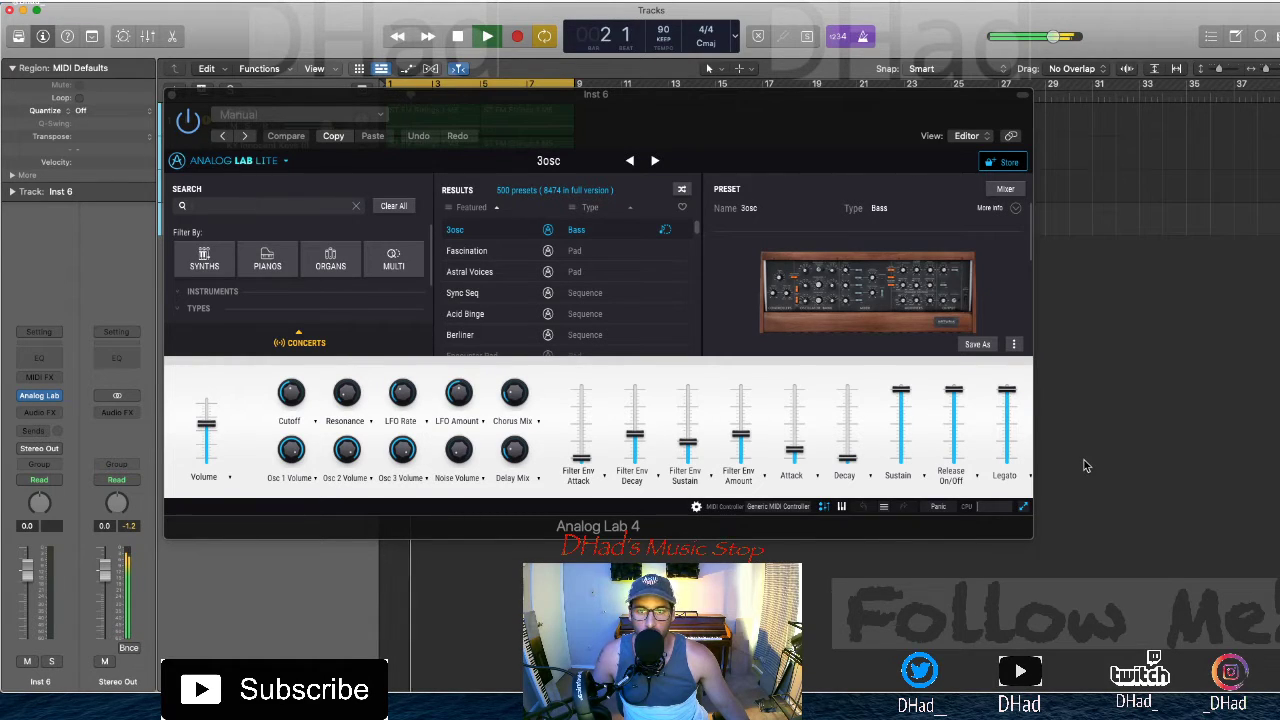
pyautogui.press('space')
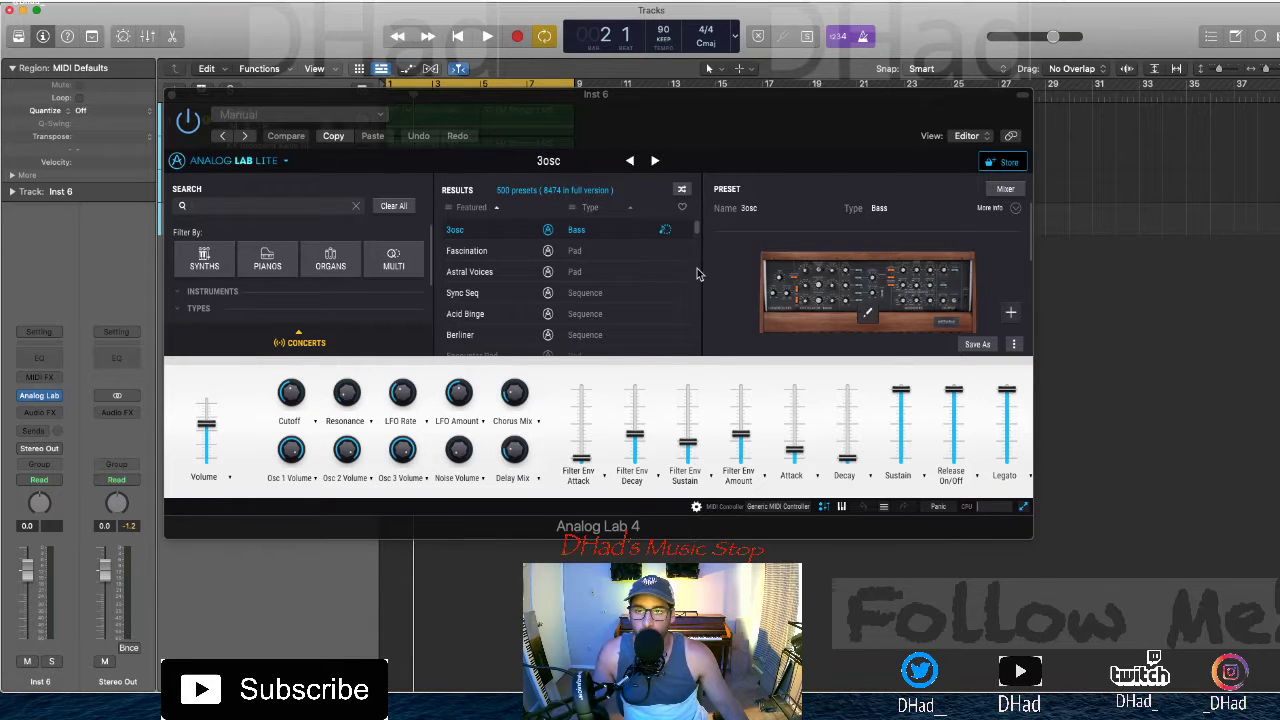
pyautogui.moveTo(620, 130); pyautogui.dragTo(567, 162)
pyautogui.press('space')
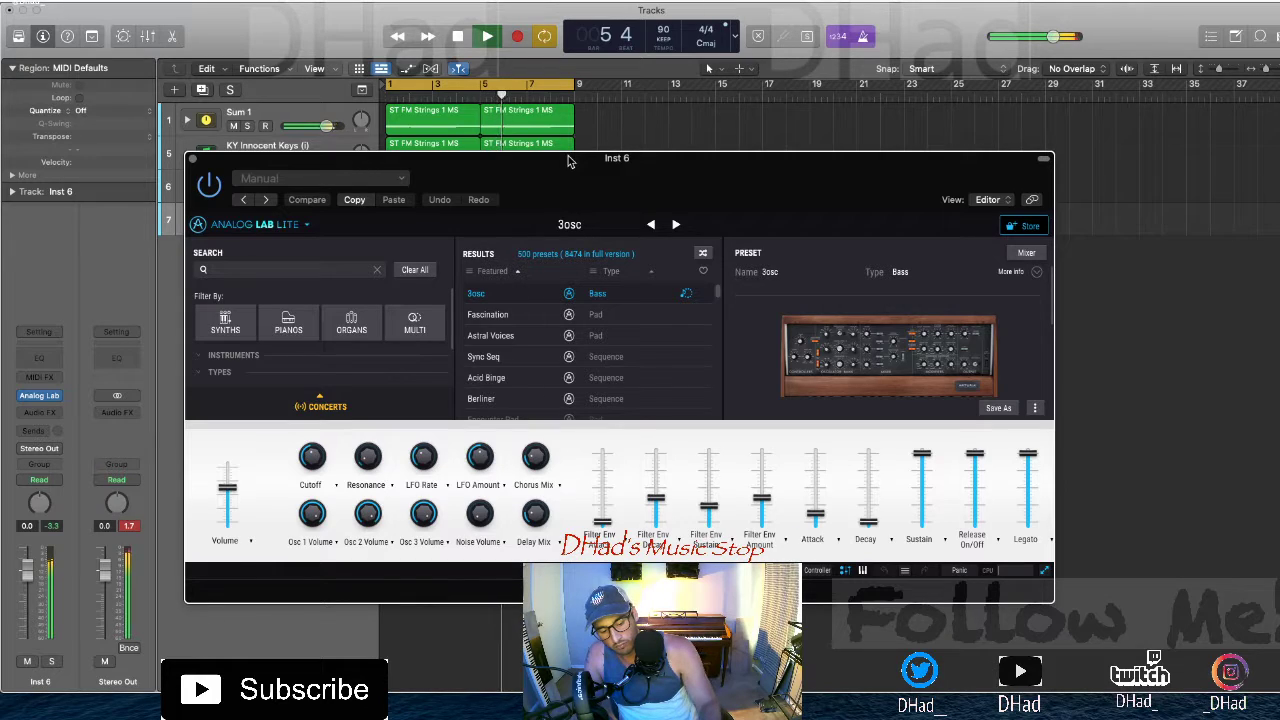
pyautogui.press('space')
pyautogui.press('space')
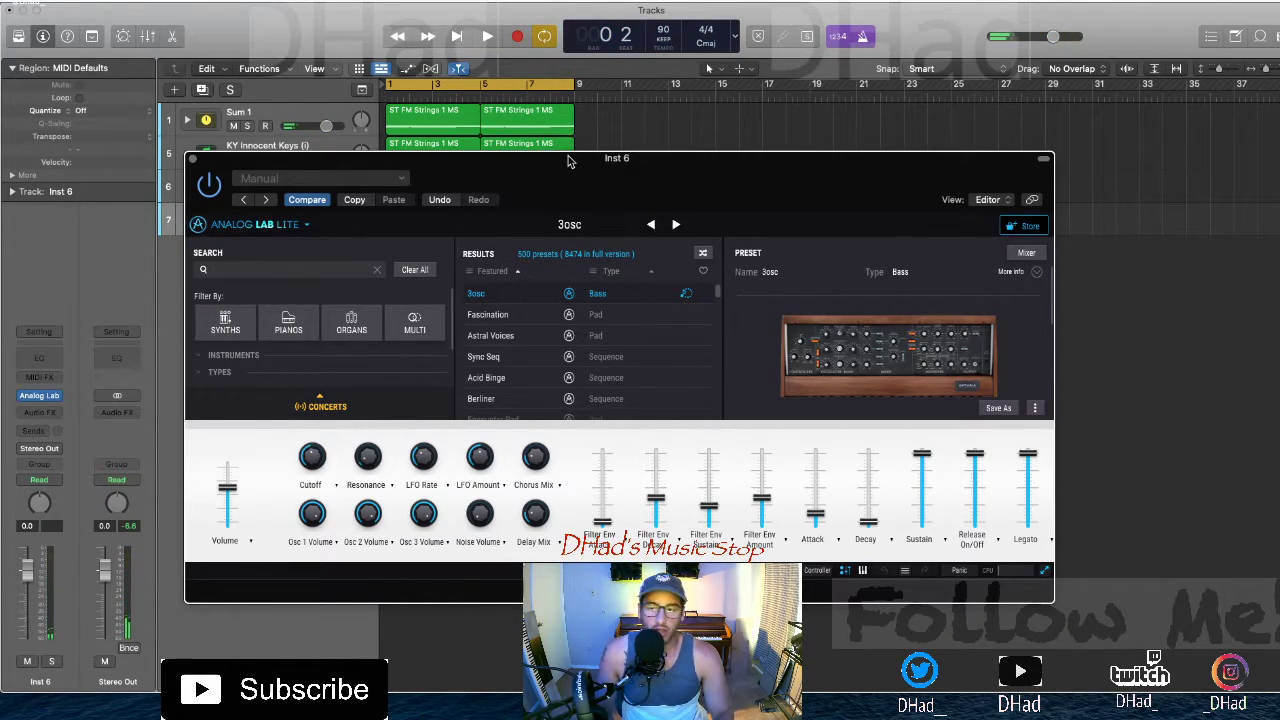
pyautogui.press('space')
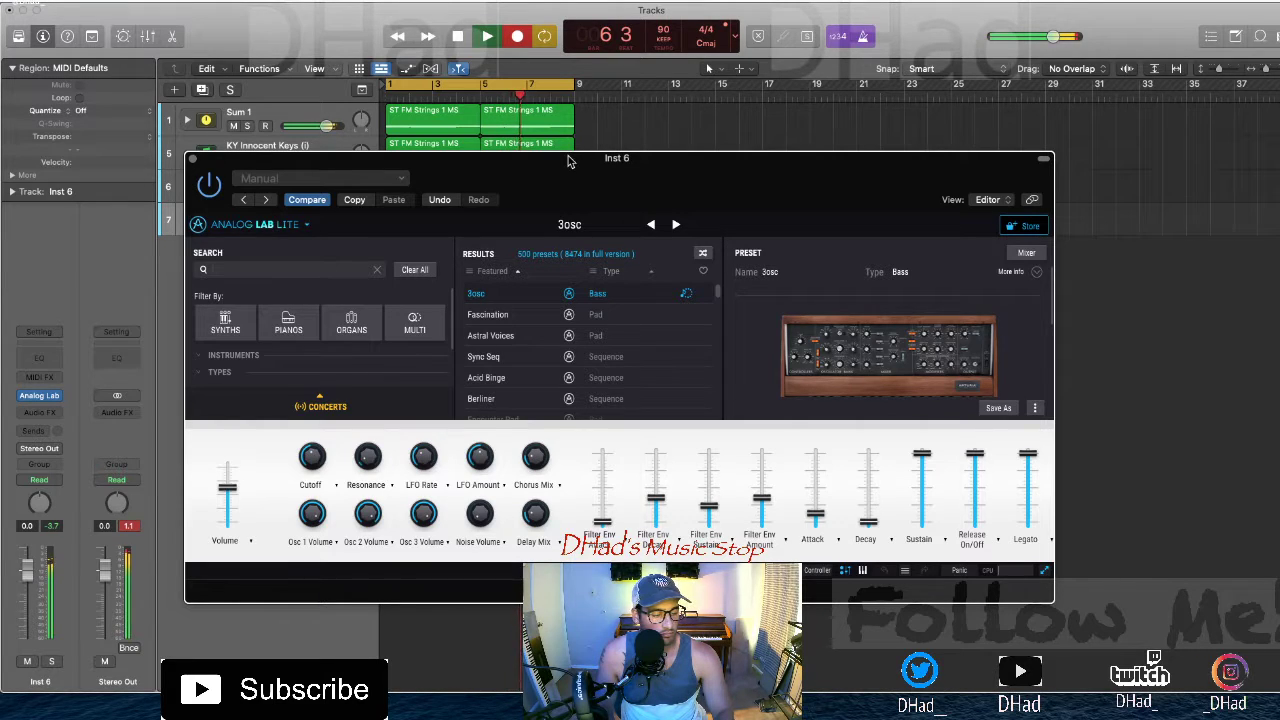
pyautogui.press('space')
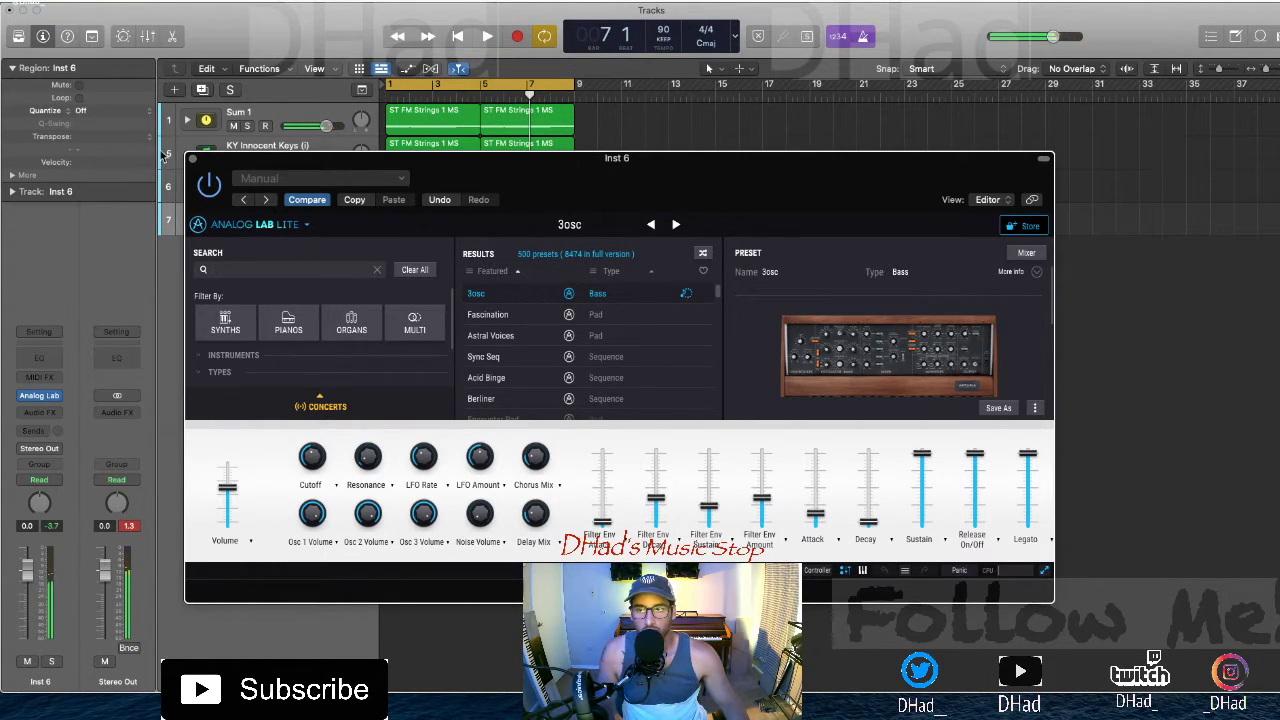
# Close the synth, start playback and open the recorded Inst 6 region for note editing in the Piano Roll
pyautogui.click(192, 159)
pyautogui.press('space')
pyautogui.moveTo(440, 188)
pyautogui.mouseDown()
pyautogui.moveTo(442, 209)
pyautogui.moveTo(439, 196)
pyautogui.mouseUp()
pyautogui.doubleClick(449, 225)
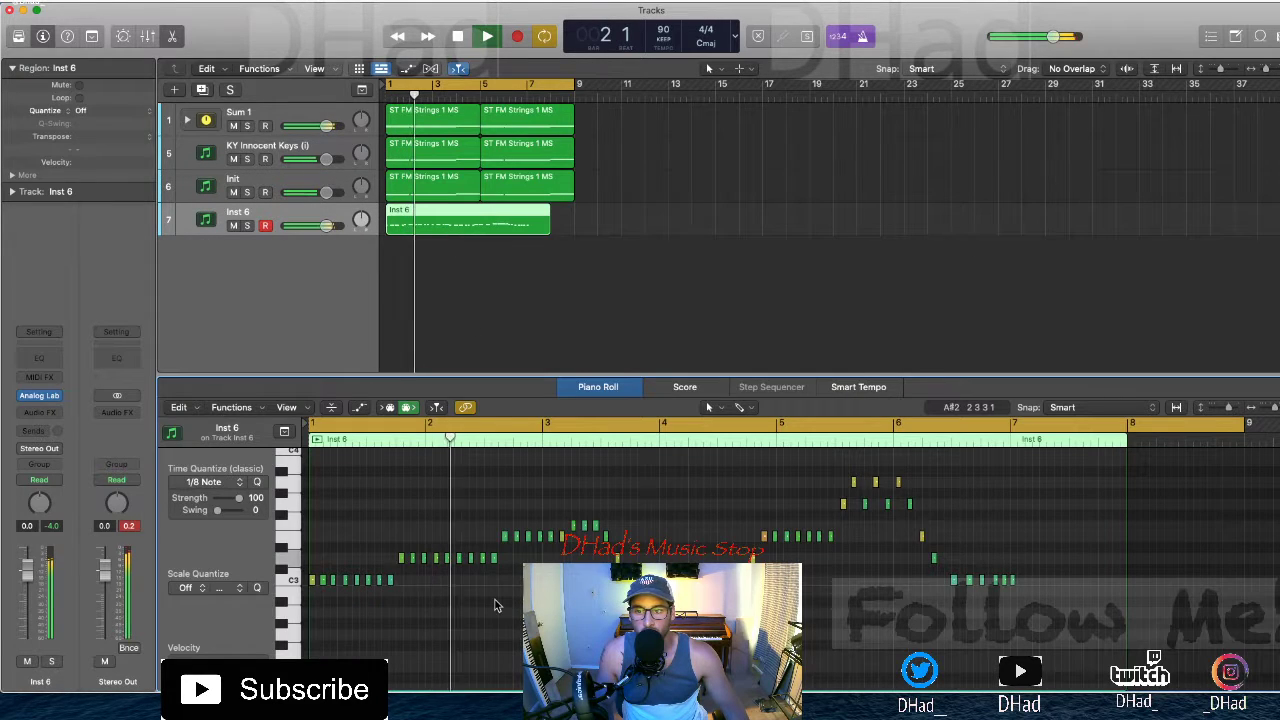
# Try 1/16 Note time quantize on the Inst 6 notes, switch it to 1/32 Note, and restart playback
pyautogui.click(215, 482)
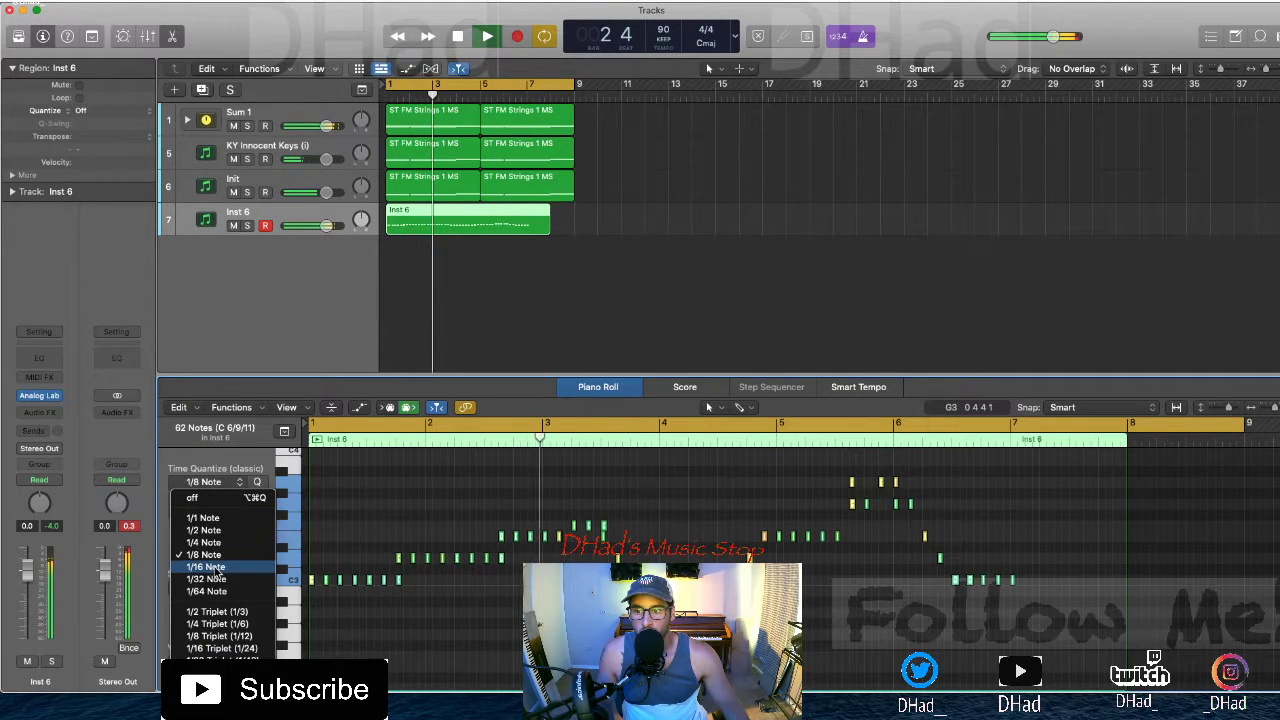
pyautogui.click(218, 566)
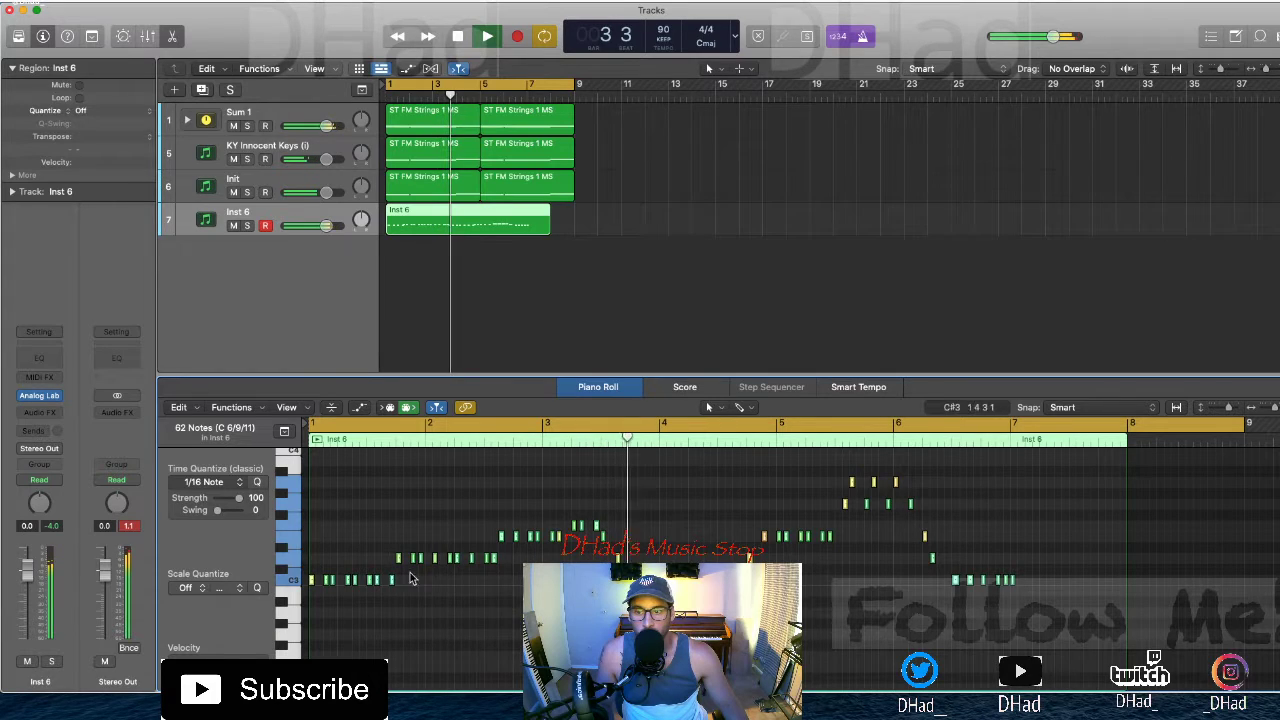
pyautogui.click(227, 486)
pyautogui.click(220, 577)
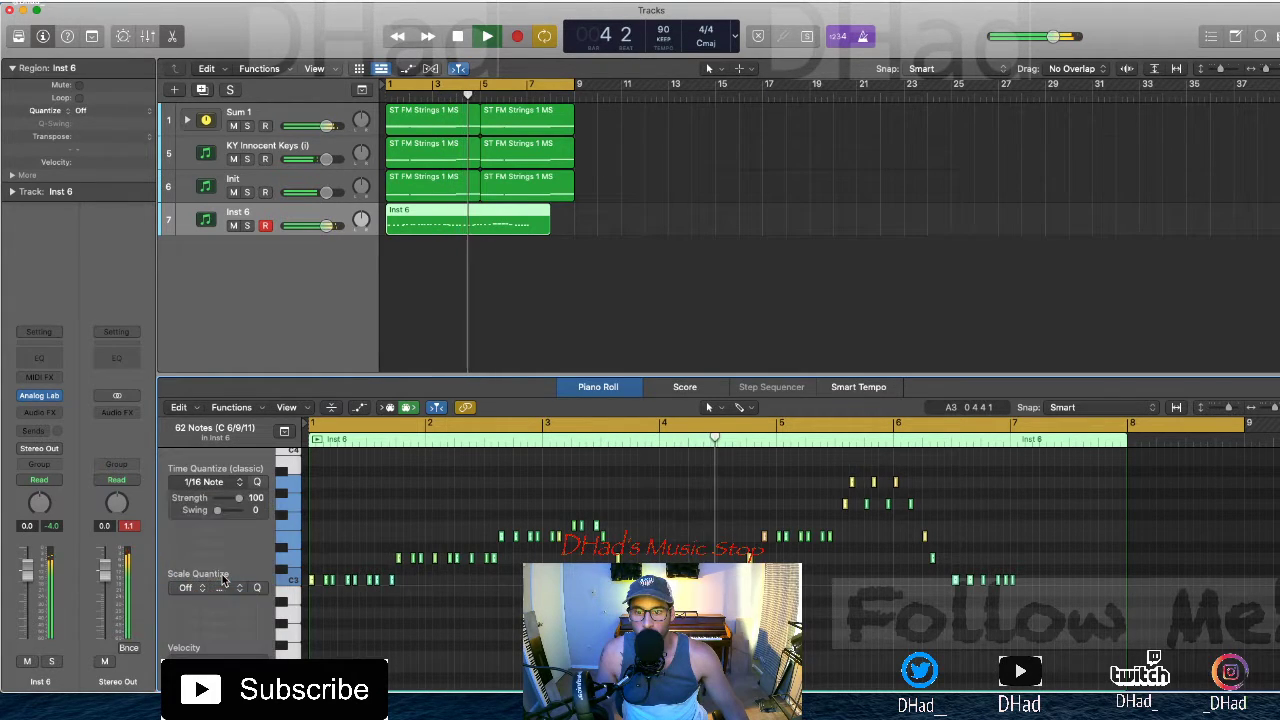
pyautogui.press('space')
pyautogui.press('space')
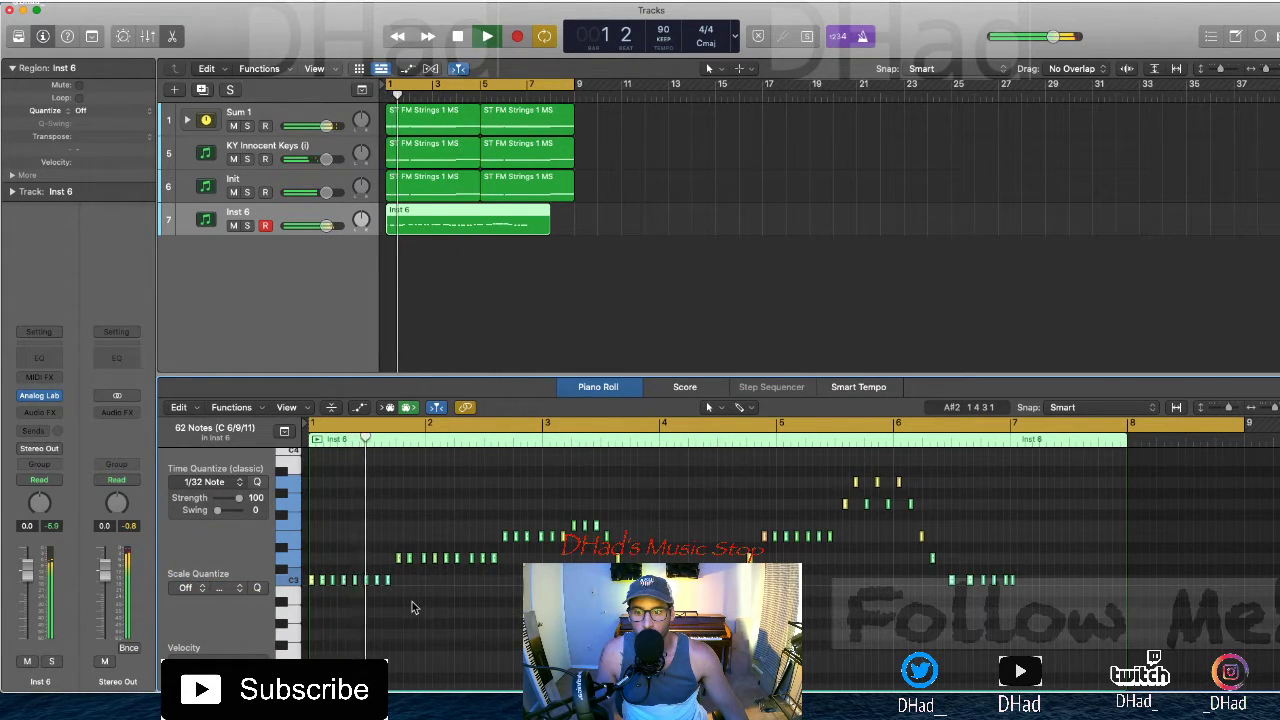
# Lengthen the Inst 6 notes slightly, level their velocities to 86 in the Note Velocity lane, and replay from the start
pyautogui.moveTo(388, 581); pyautogui.dragTo(393, 580)
pyautogui.press('a')
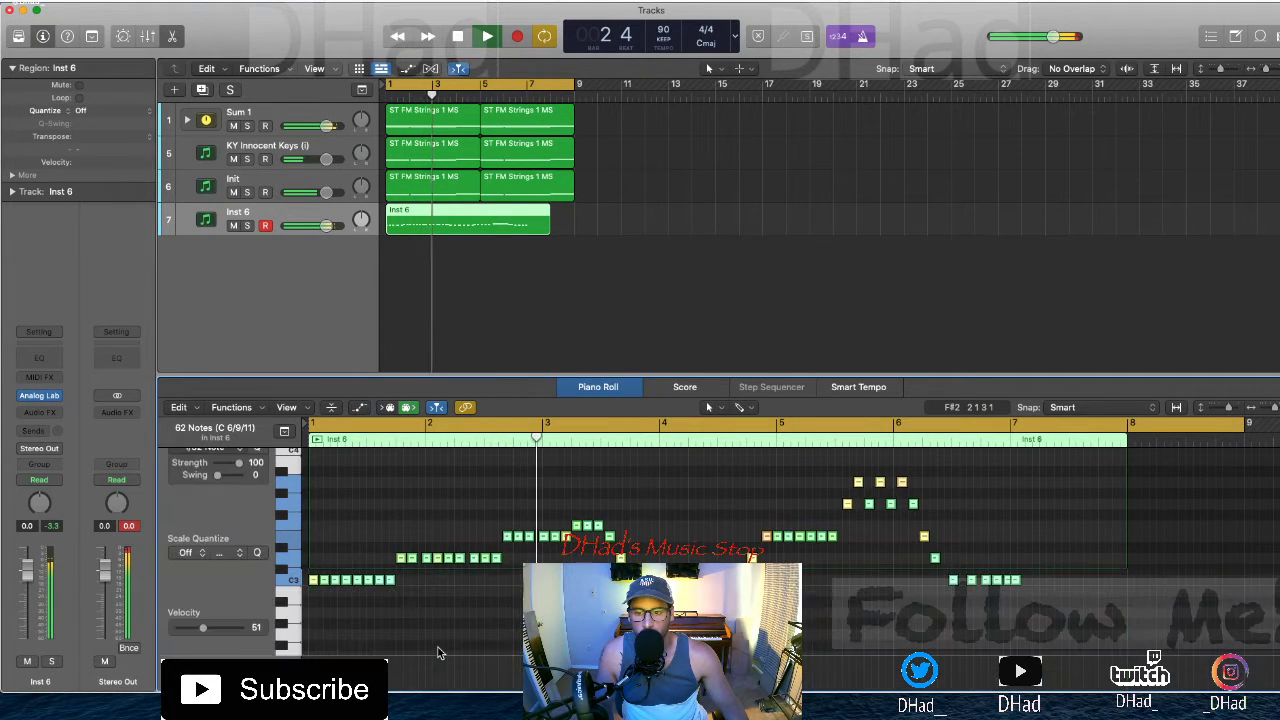
pyautogui.press('a')
pyautogui.press('a')
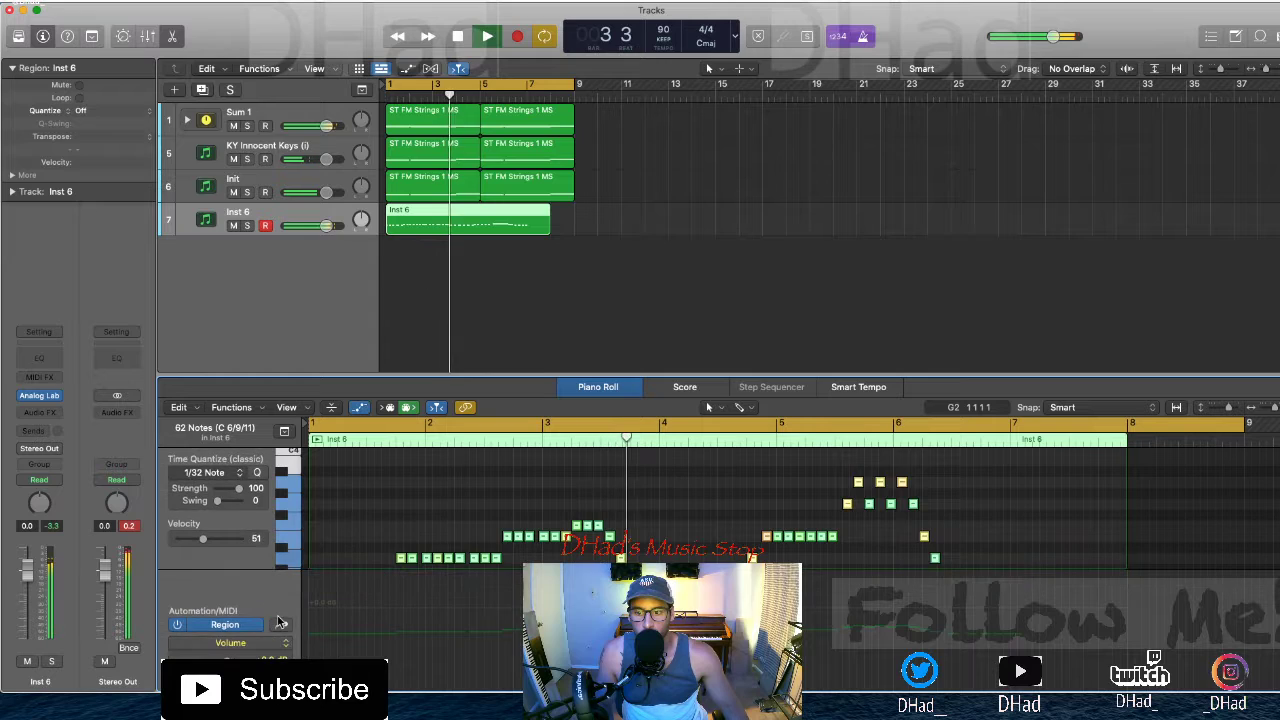
pyautogui.click(285, 626)
pyautogui.moveTo(513, 622)
pyautogui.mouseDown()
pyautogui.moveTo(544, 555)
pyautogui.moveTo(514, 610)
pyautogui.mouseUp()
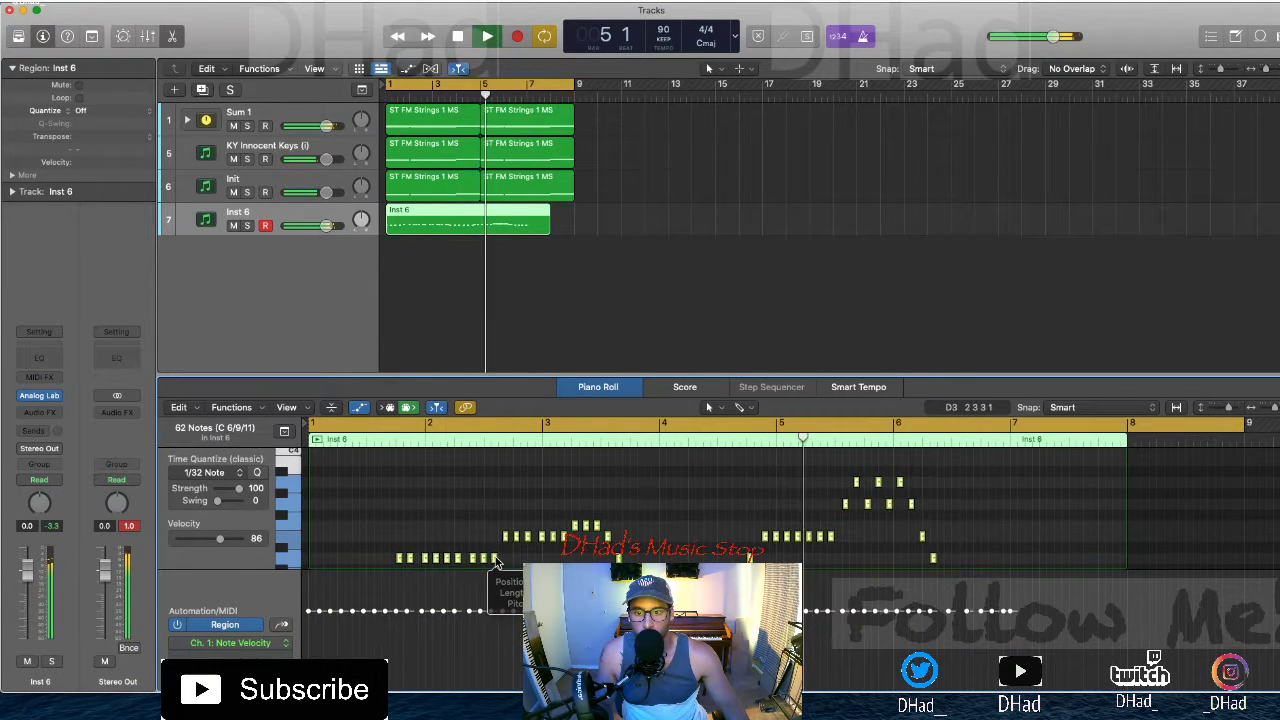
pyautogui.press('space')
pyautogui.press('a')
pyautogui.press('Return')
pyautogui.press('space')
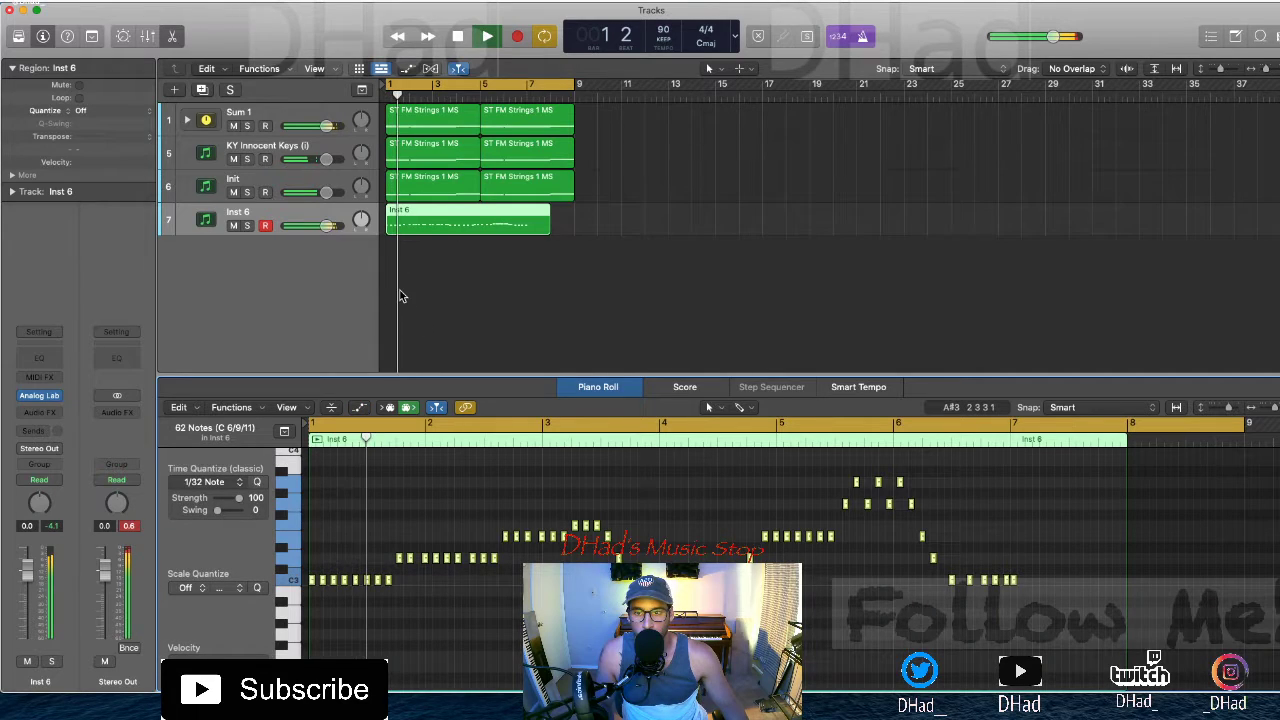
# Set the time quantize of all Inst 6 notes to 1/16 Note and play the region from the start
pyautogui.click(480, 589)
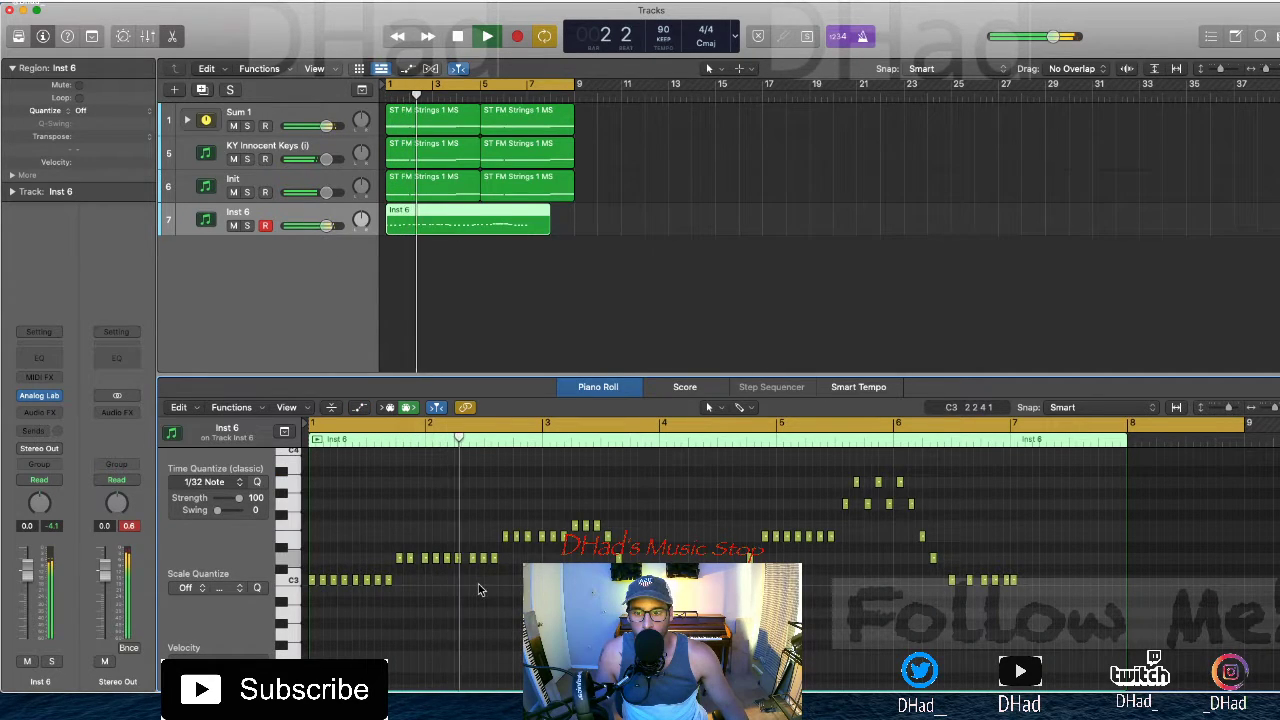
pyautogui.press('space')
pyautogui.press('super+Right')
pyautogui.press('super+Right')
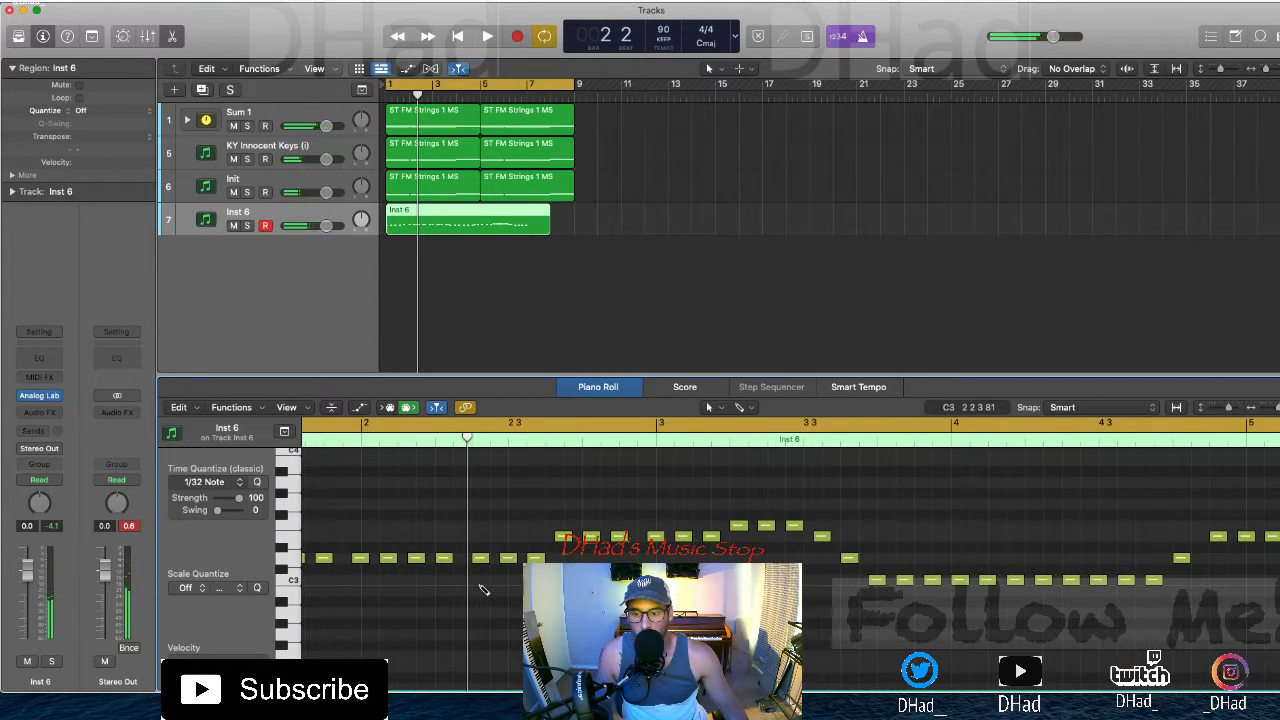
pyautogui.press('super+a')
pyautogui.click(210, 482)
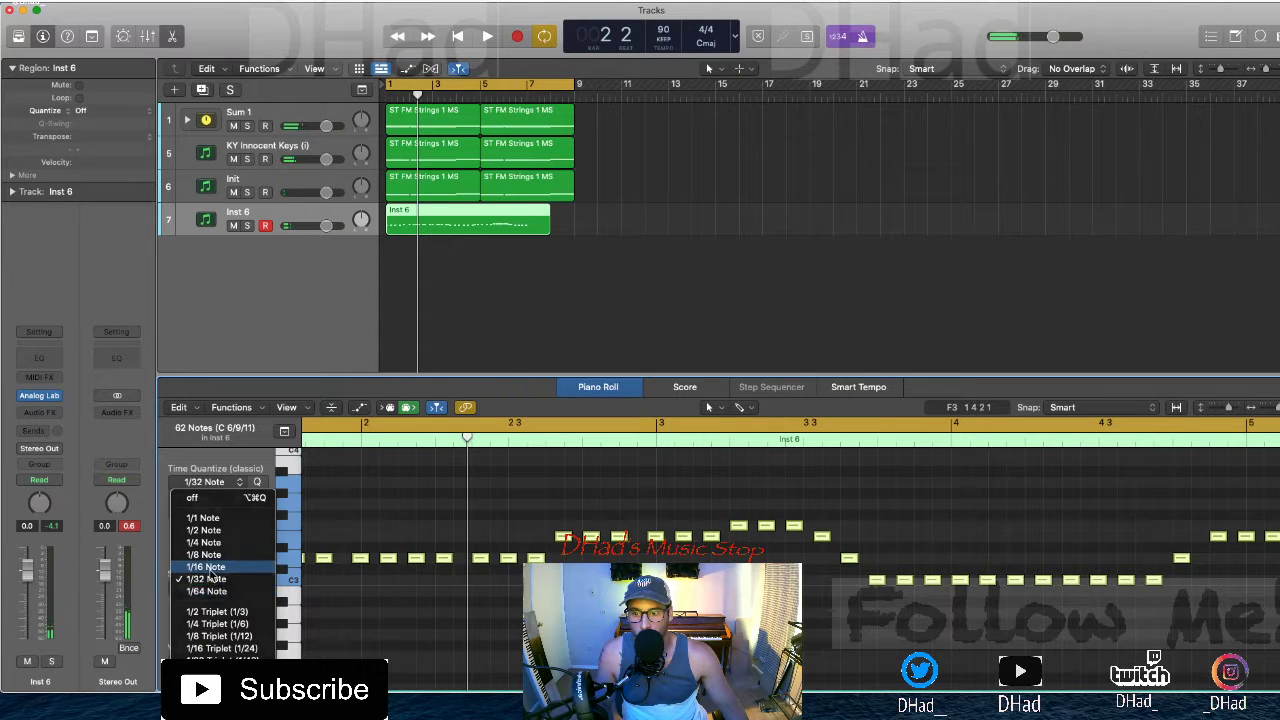
pyautogui.click(209, 569)
pyautogui.press('super+Left')
pyautogui.press('super+Left')
pyautogui.press('space')
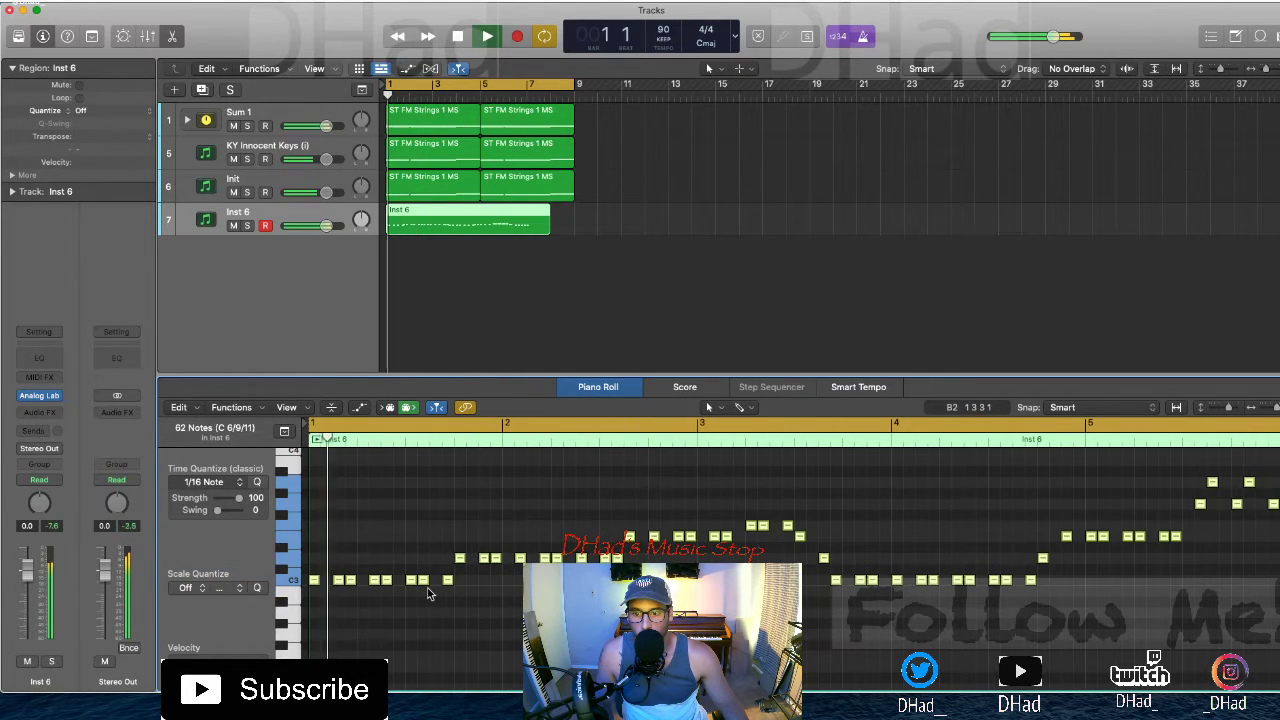
# Delete the opening C3 notes after the first one and fill their place with copies at sixteenth-note spacing
pyautogui.click(482, 601)
pyautogui.moveTo(486, 590); pyautogui.dragTo(342, 582)
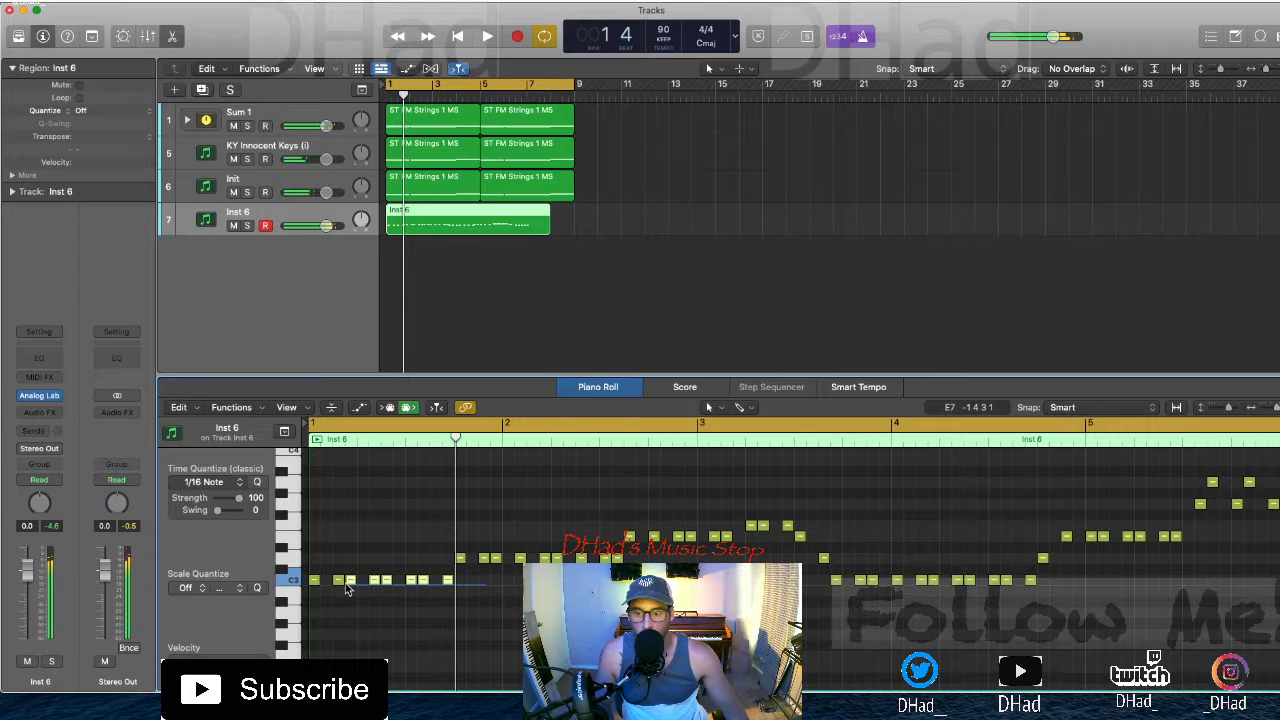
pyautogui.press('Delete')
pyautogui.click(315, 582)
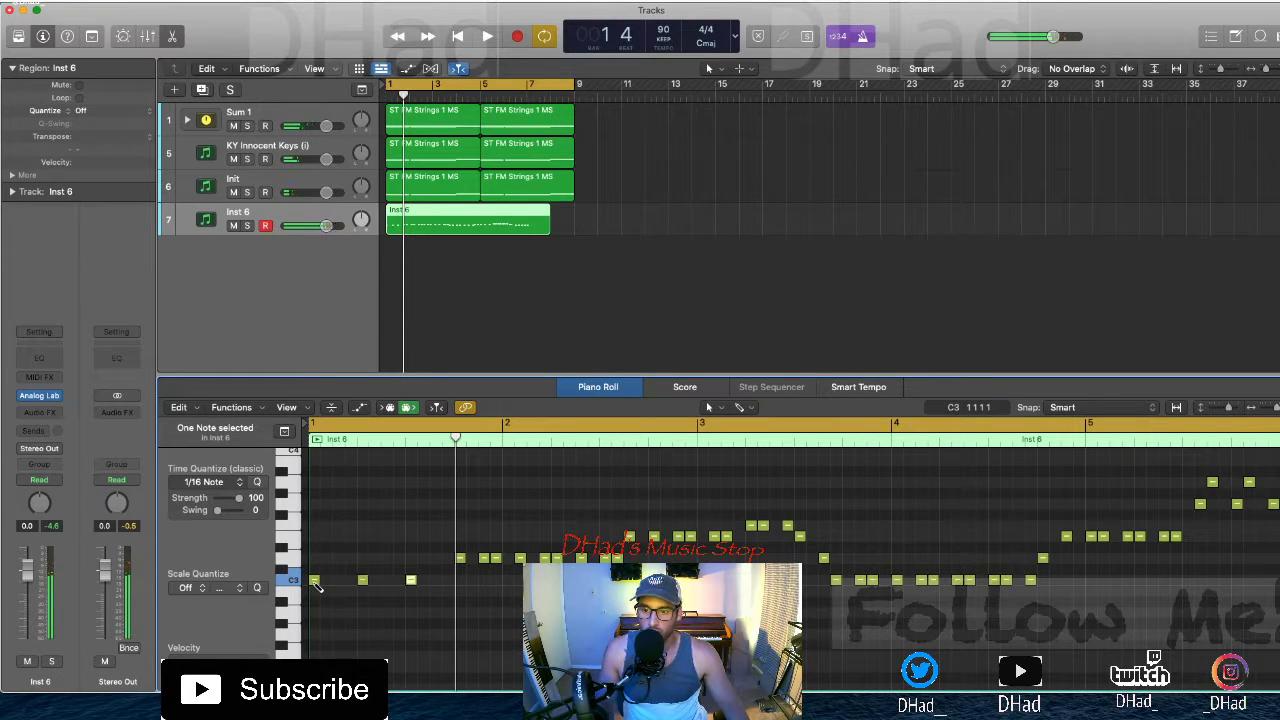
pyautogui.press('space')
pyautogui.press('space')
pyautogui.moveTo(463, 595); pyautogui.dragTo(352, 585)
pyautogui.press('space')
pyautogui.press('space')
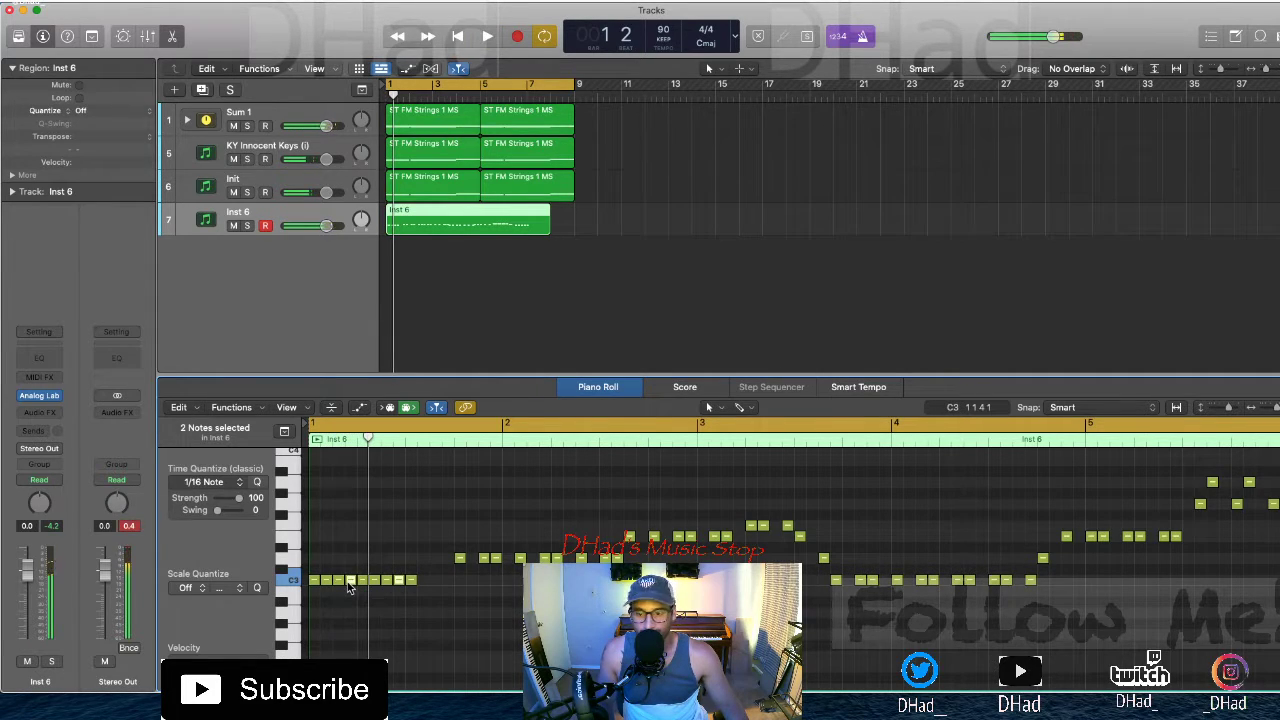
# Undo the last C3 note copies, respace the opening C3 notes at eighth-note intervals, and play them back
pyautogui.press('super+z')
pyautogui.press('super+z')
pyautogui.moveTo(327, 581); pyautogui.dragTo(339, 581)
pyautogui.press('space')
pyautogui.press('space')
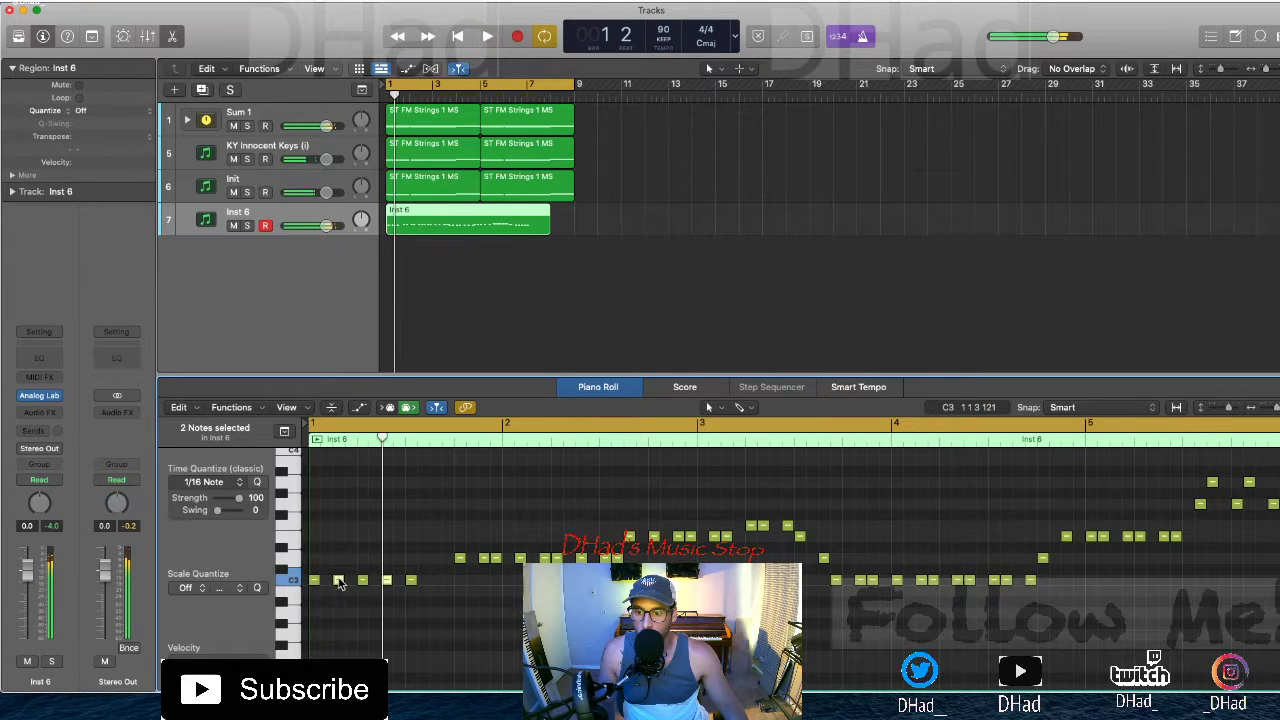
# Undo the manual edits to the opening C3 notes and play the Inst 6 region again
pyautogui.press('super+z')
pyautogui.press('super+z')
pyautogui.press('super+z')
pyautogui.press('super+z')
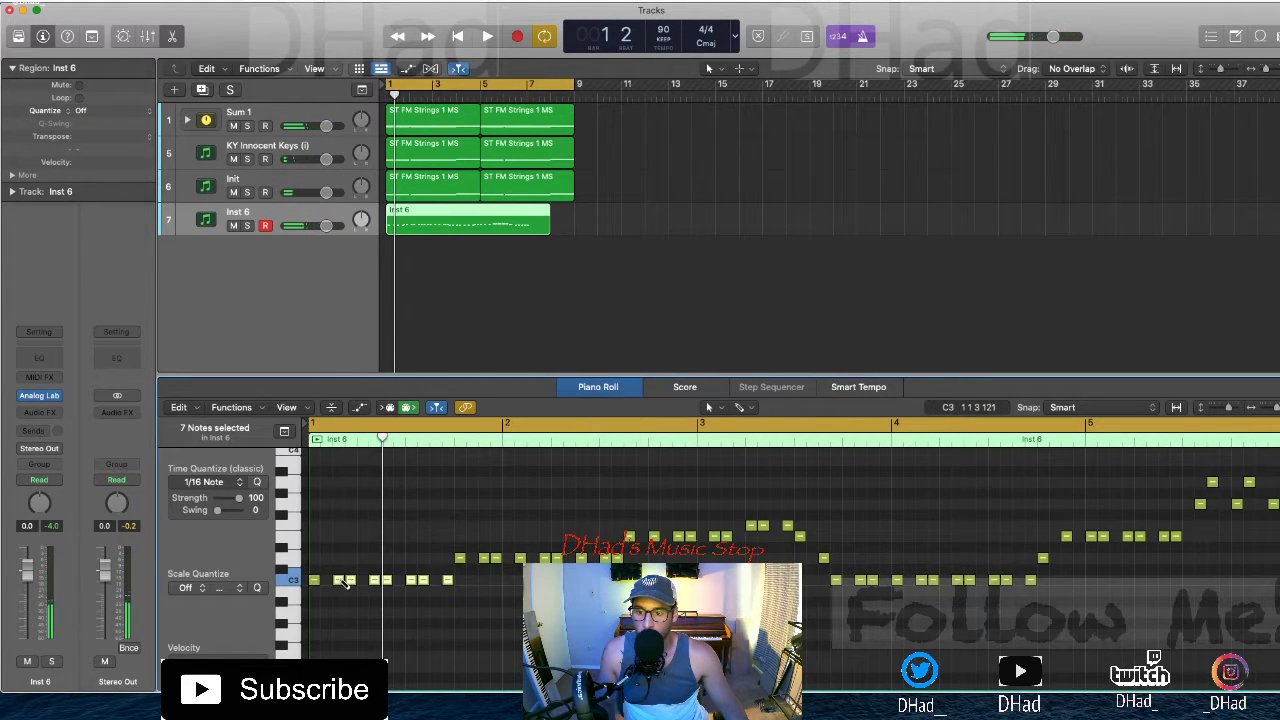
pyautogui.press('space')
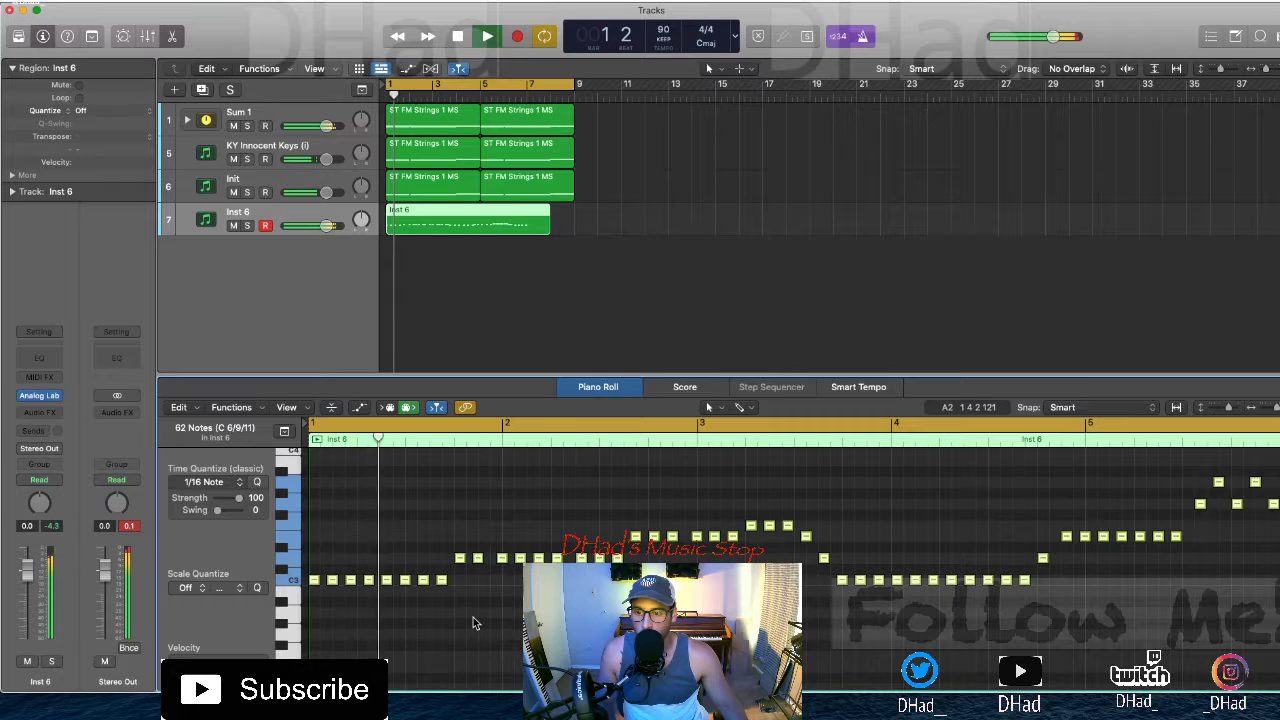
# Set the time quantize strength to 0 and swing to 100 for all Inst 6 notes
pyautogui.press('super+Up')
pyautogui.press('super+Up')
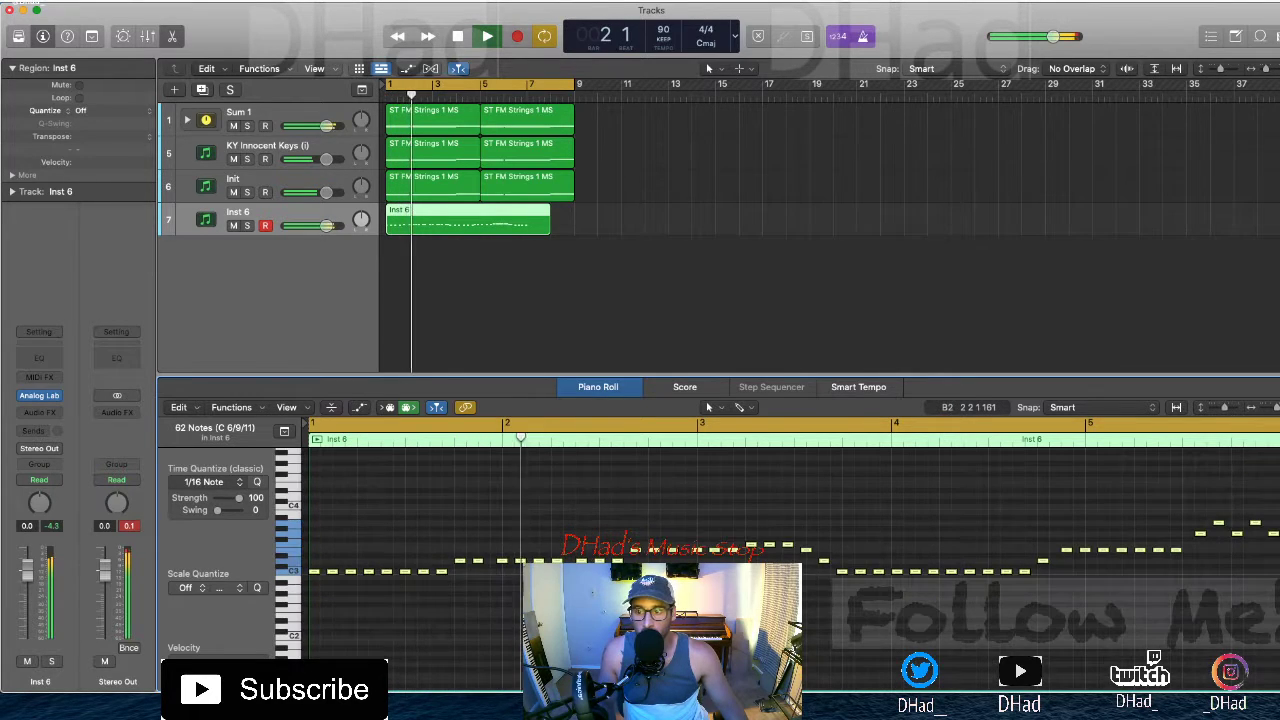
pyautogui.moveTo(217, 513); pyautogui.dragTo(169, 505)
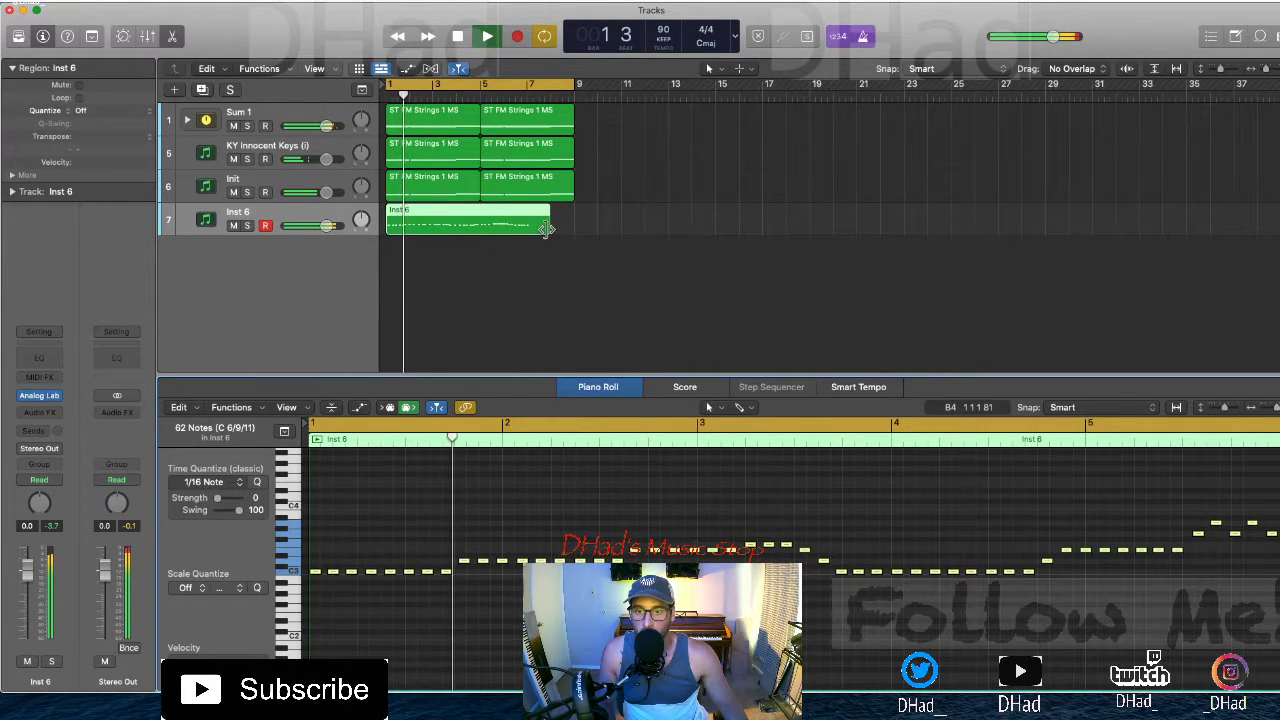
# Lower the Inst 6 track volume to -8.0 dB, then delete its recorded region and stop playback
pyautogui.moveTo(326, 225); pyautogui.dragTo(308, 225)
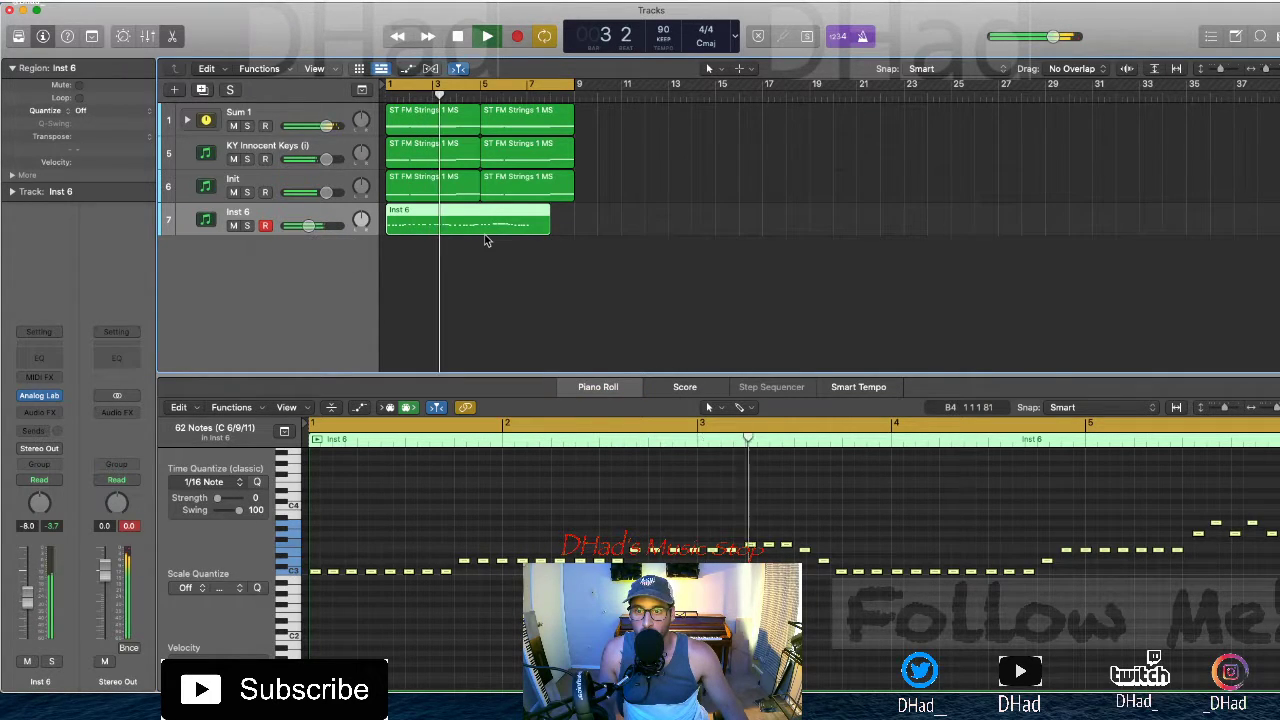
pyautogui.press('Delete')
pyautogui.press('space')
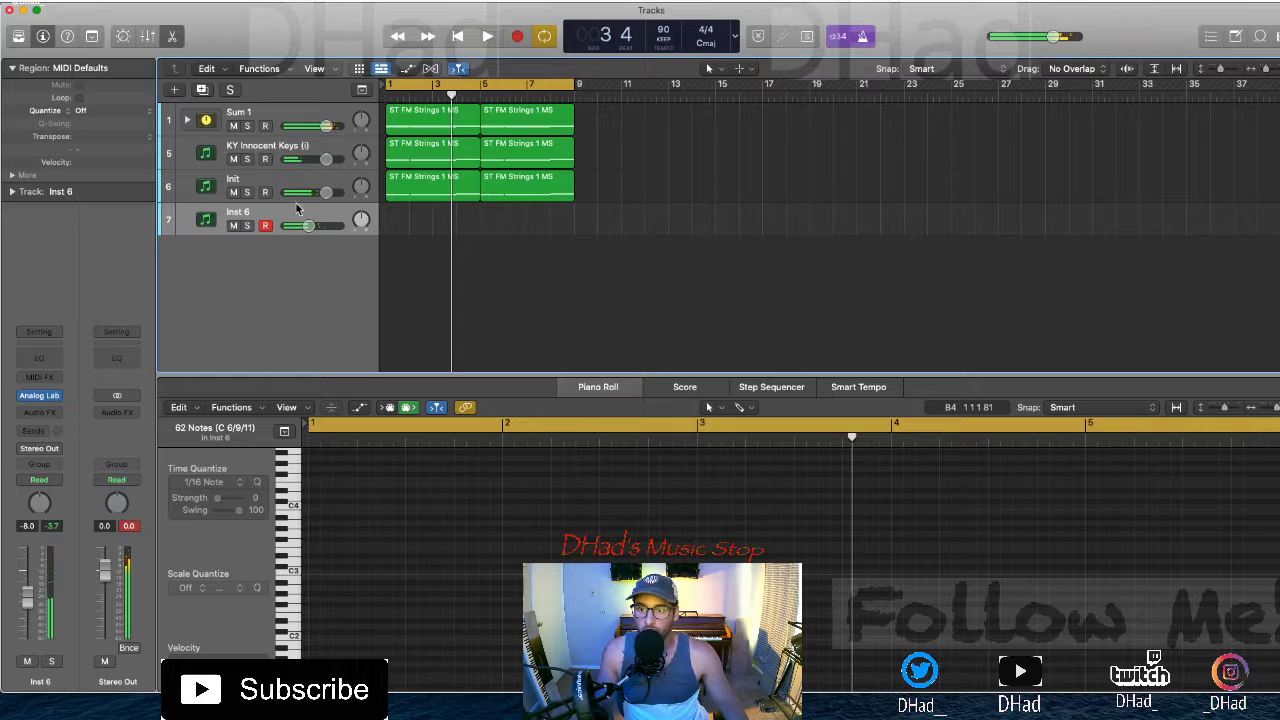
# Delete the Inst 6 track and play back the remaining tracks
pyautogui.press('super+BackSpace')
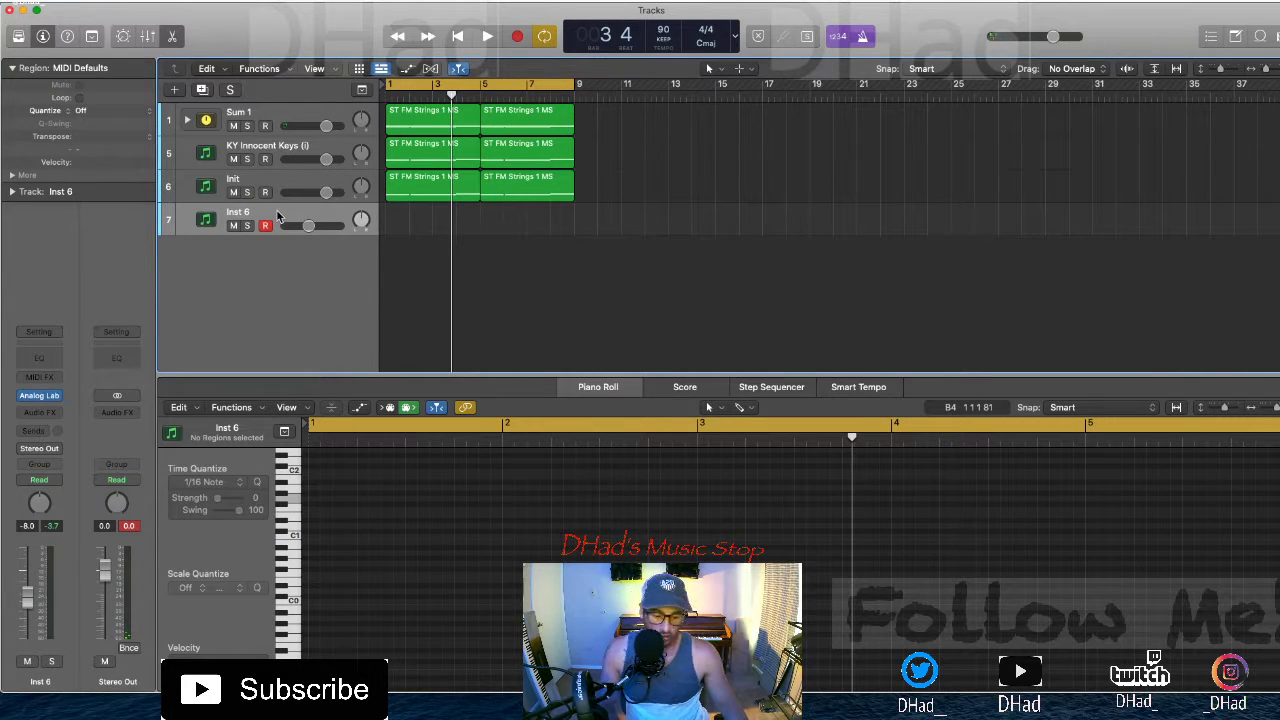
pyautogui.press('super+BackSpace')
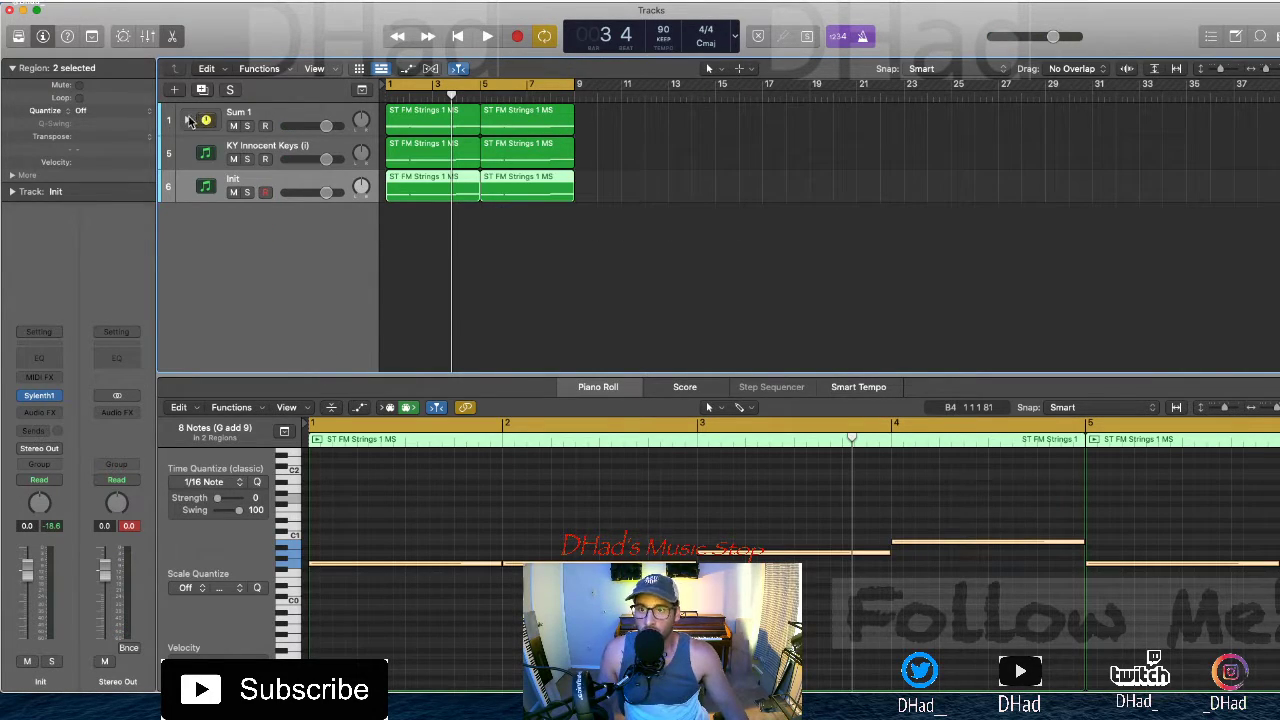
pyautogui.press('space')
pyautogui.scroll(4, 566, 286)
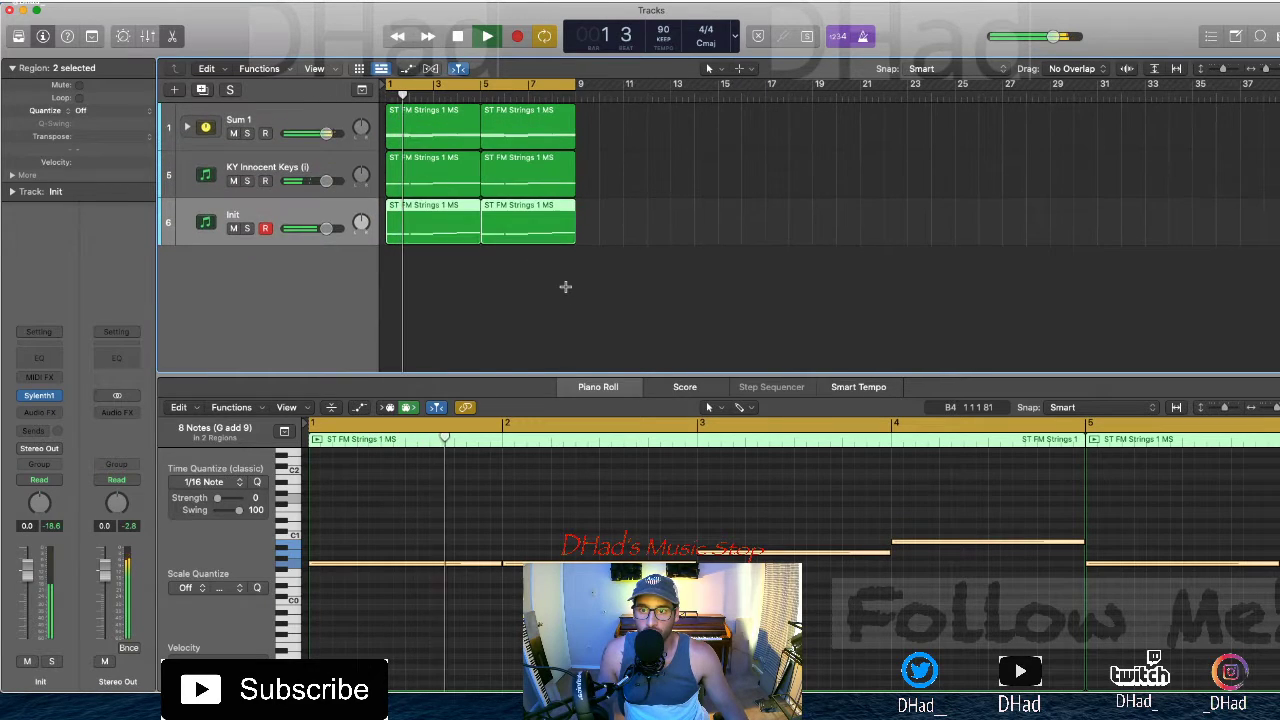
pyautogui.scroll(3, 566, 286)
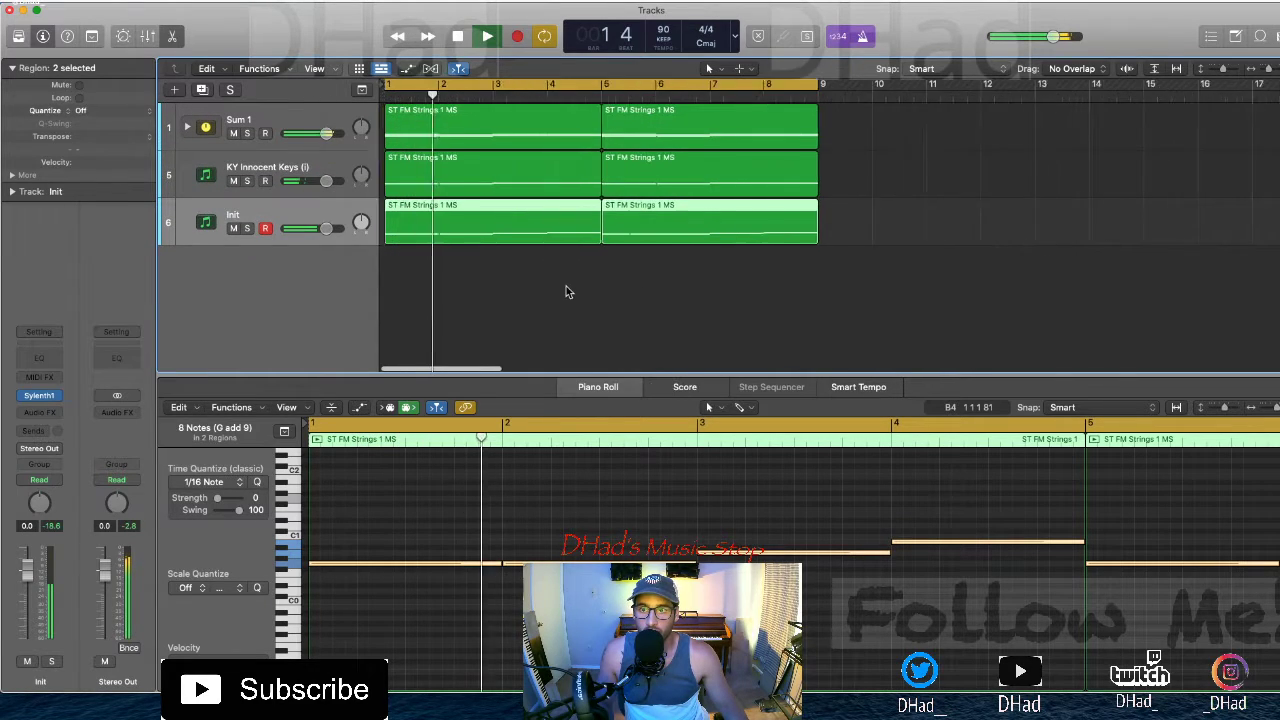
# Transpose all KY Innocent Keys notes down an octave, comparing them with the original octave, and replay the loop from the start
pyautogui.click(300, 190)
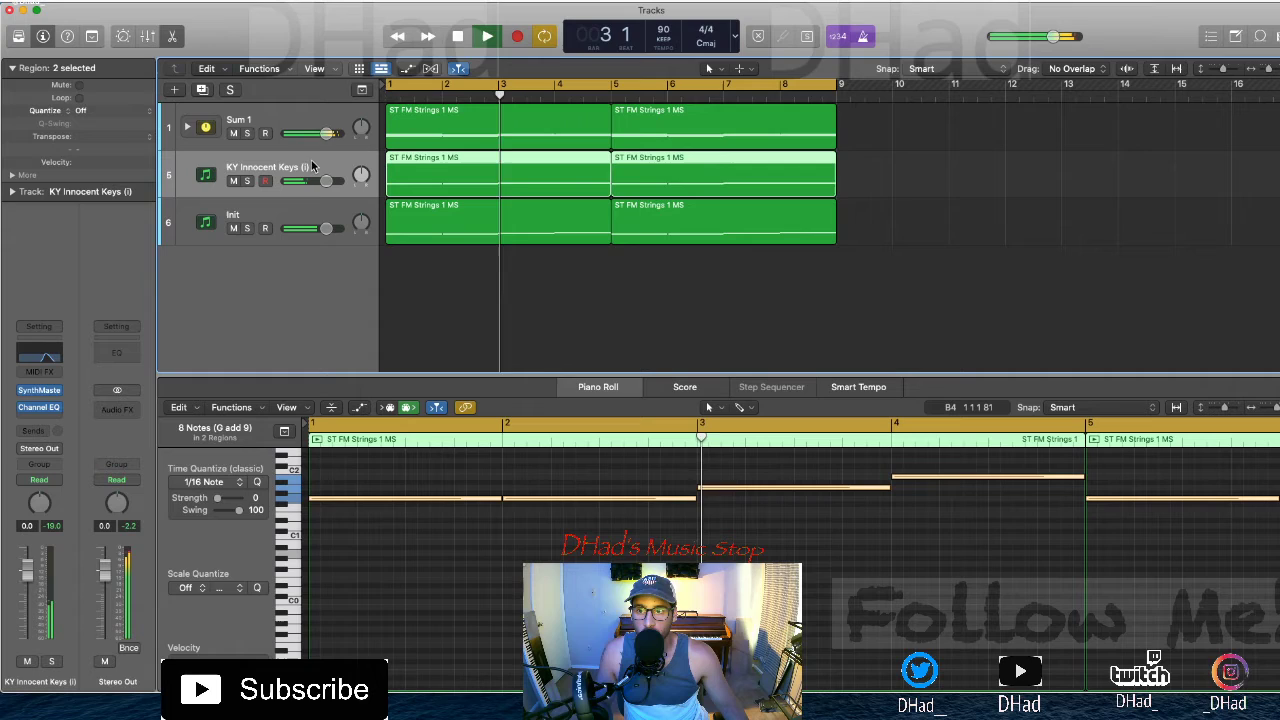
pyautogui.doubleClick(518, 180)
pyautogui.doubleClick(519, 168)
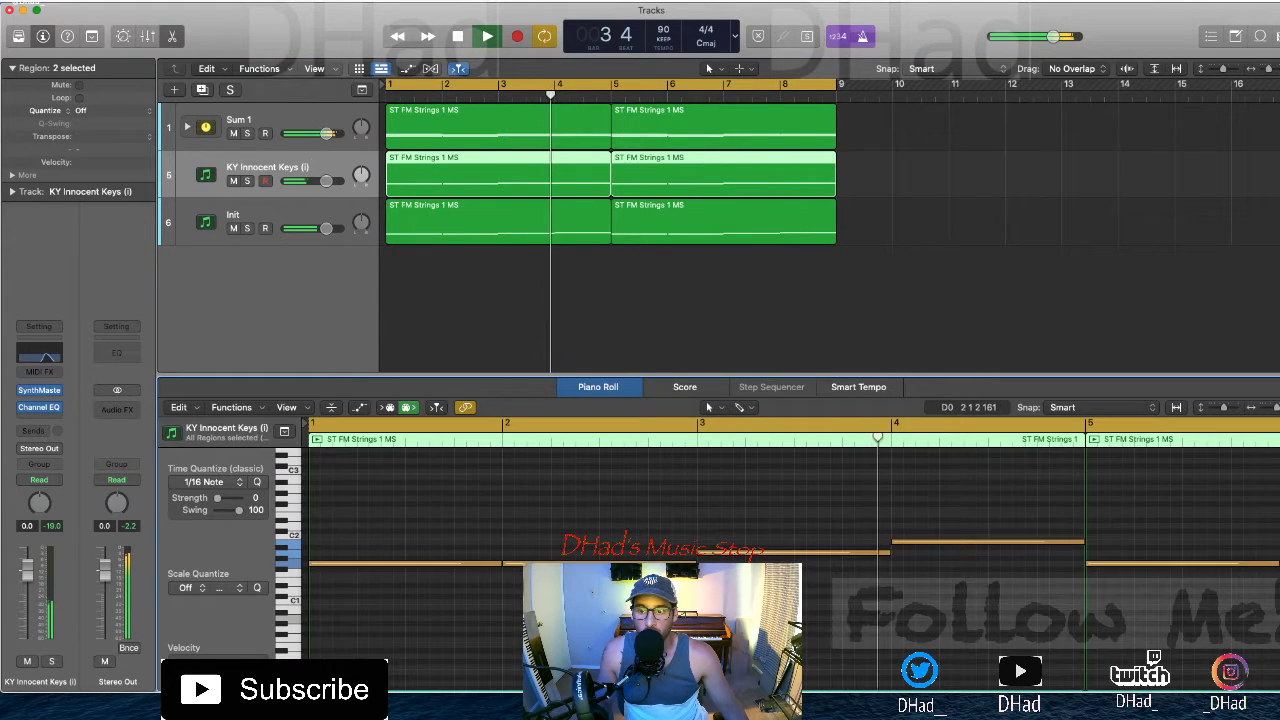
pyautogui.press('super+a')
pyautogui.hotkey('alt', 'shift', 'Down')
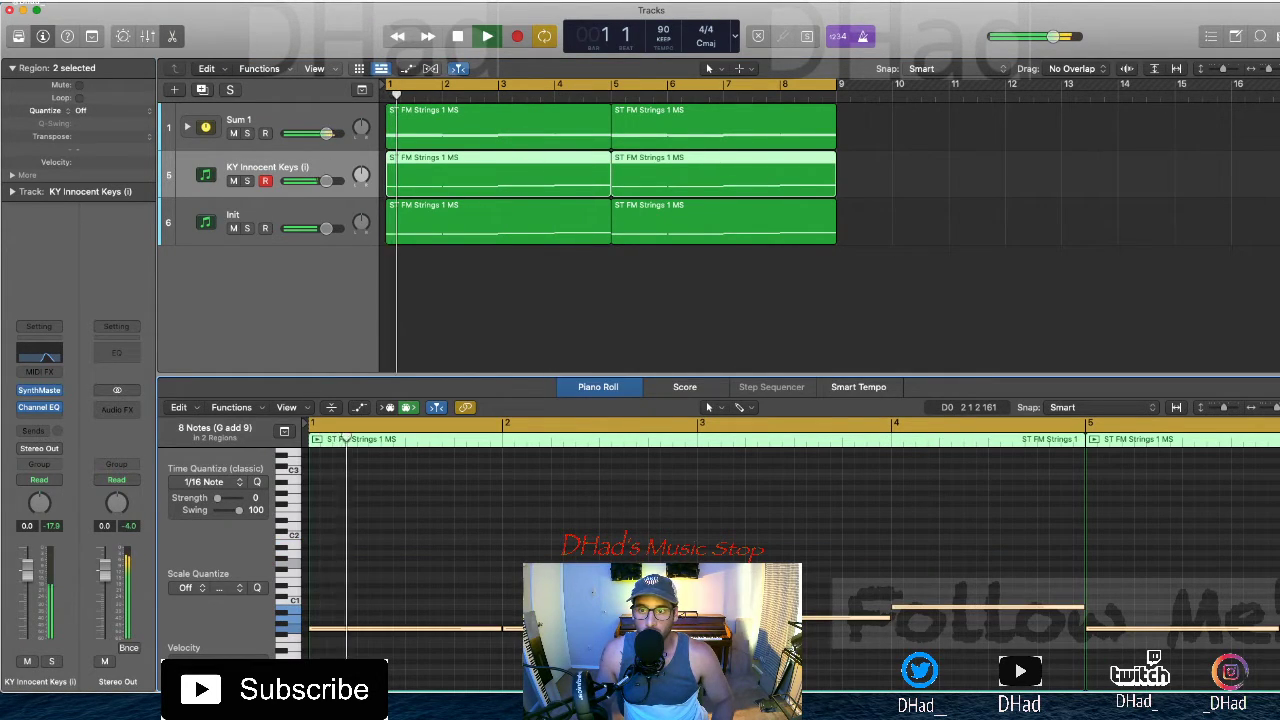
pyautogui.hotkey('alt', 'shift', 'Up')
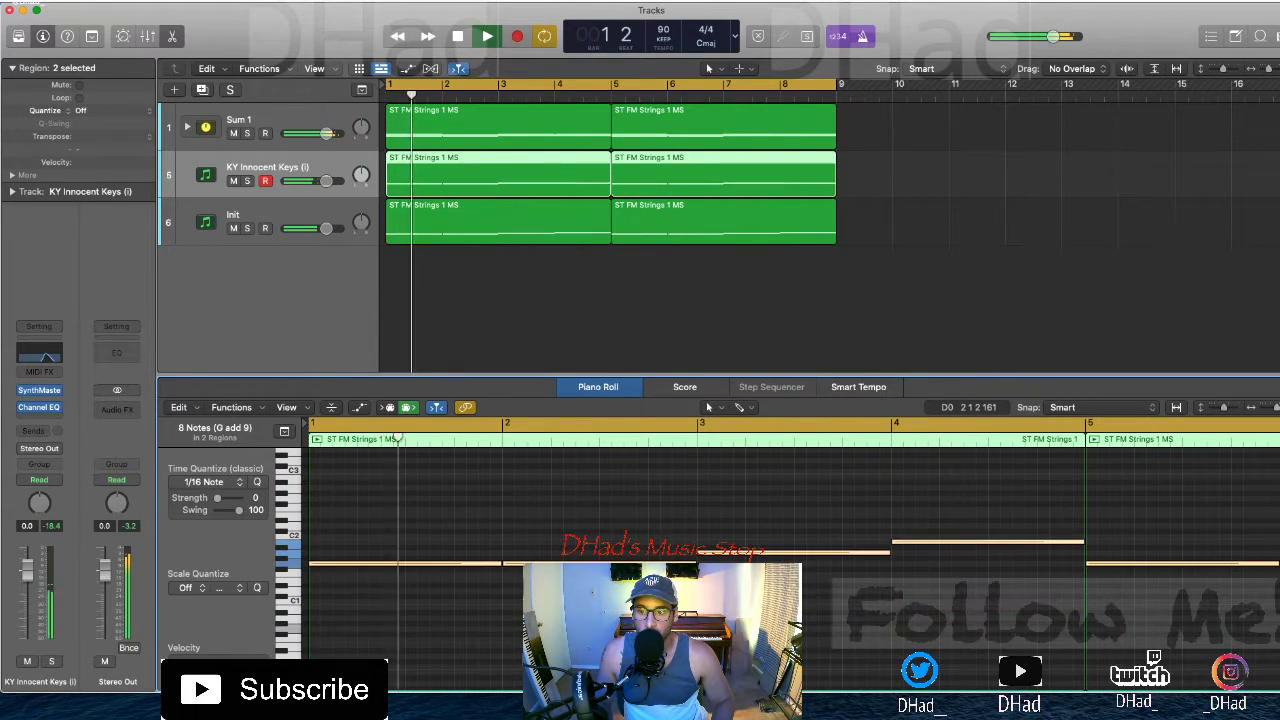
pyautogui.press('space')
pyautogui.hotkey('alt', 'shift', 'Down')
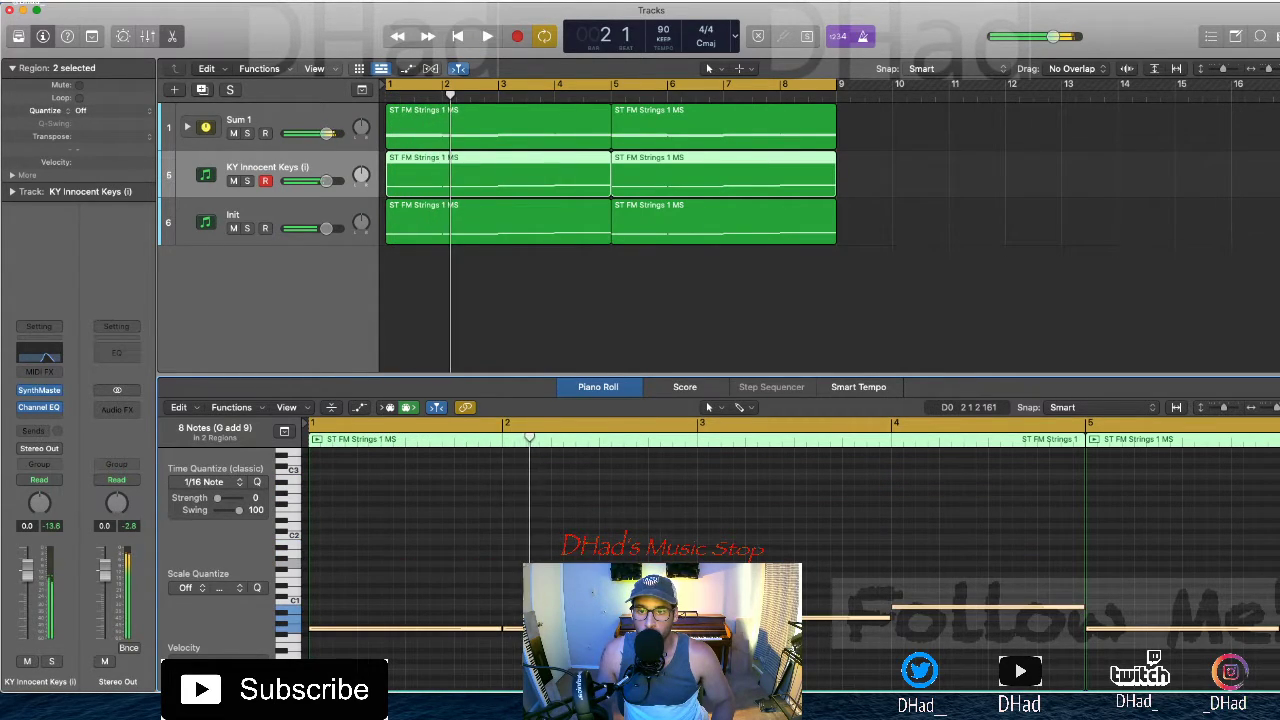
pyautogui.press('space')
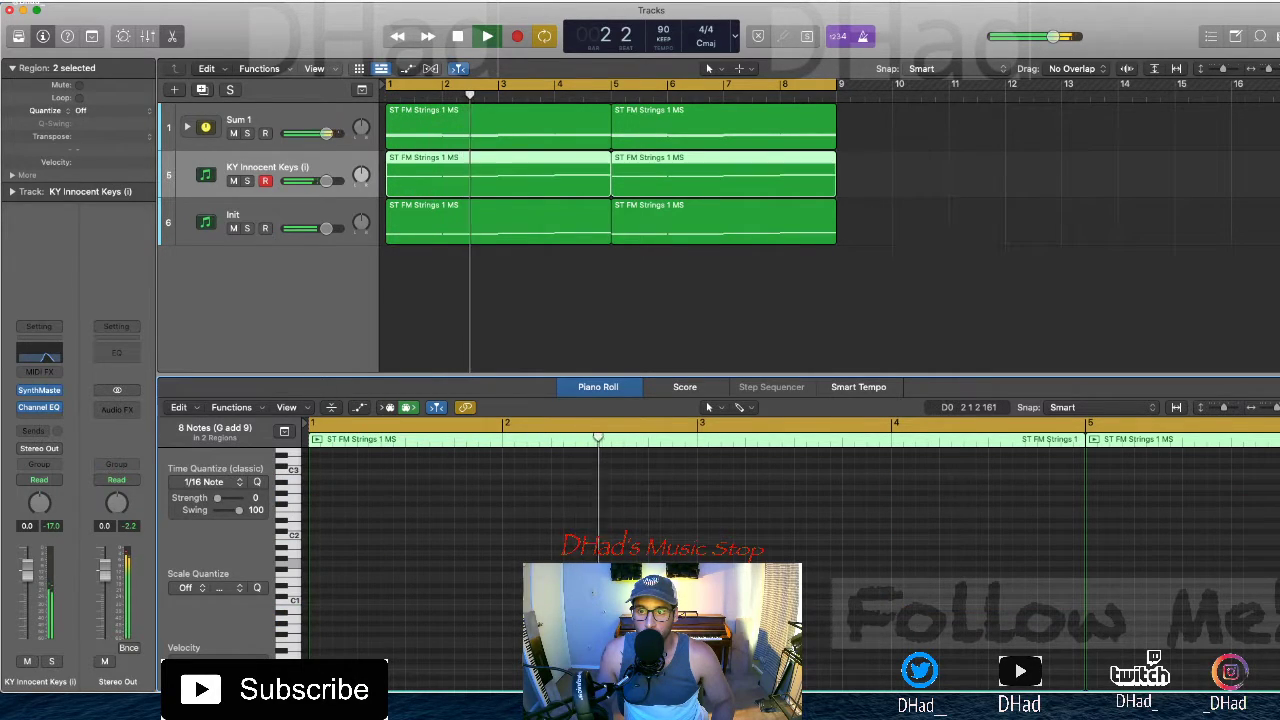
pyautogui.press('Return')
pyautogui.press('Return')
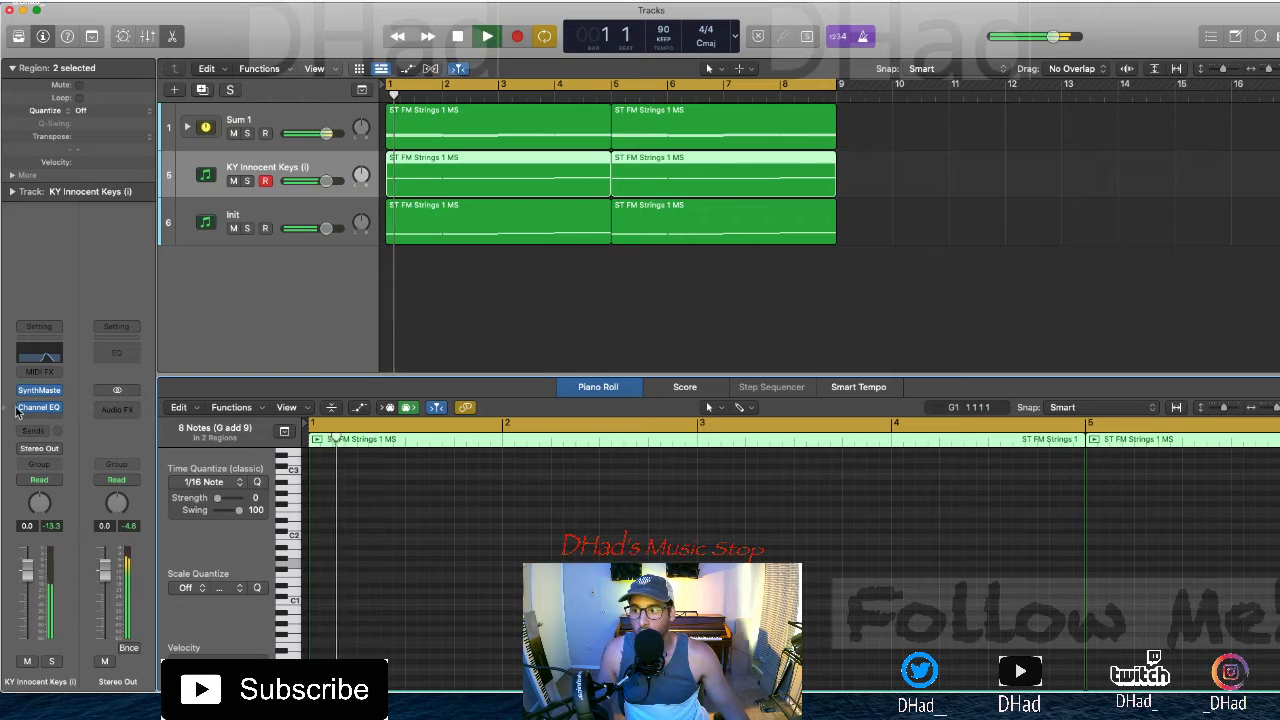
# Set the KY Innocent Keys Channel EQ's low cut to about 78 Hz and its high cut to about 1520 Hz
pyautogui.click(19, 409)
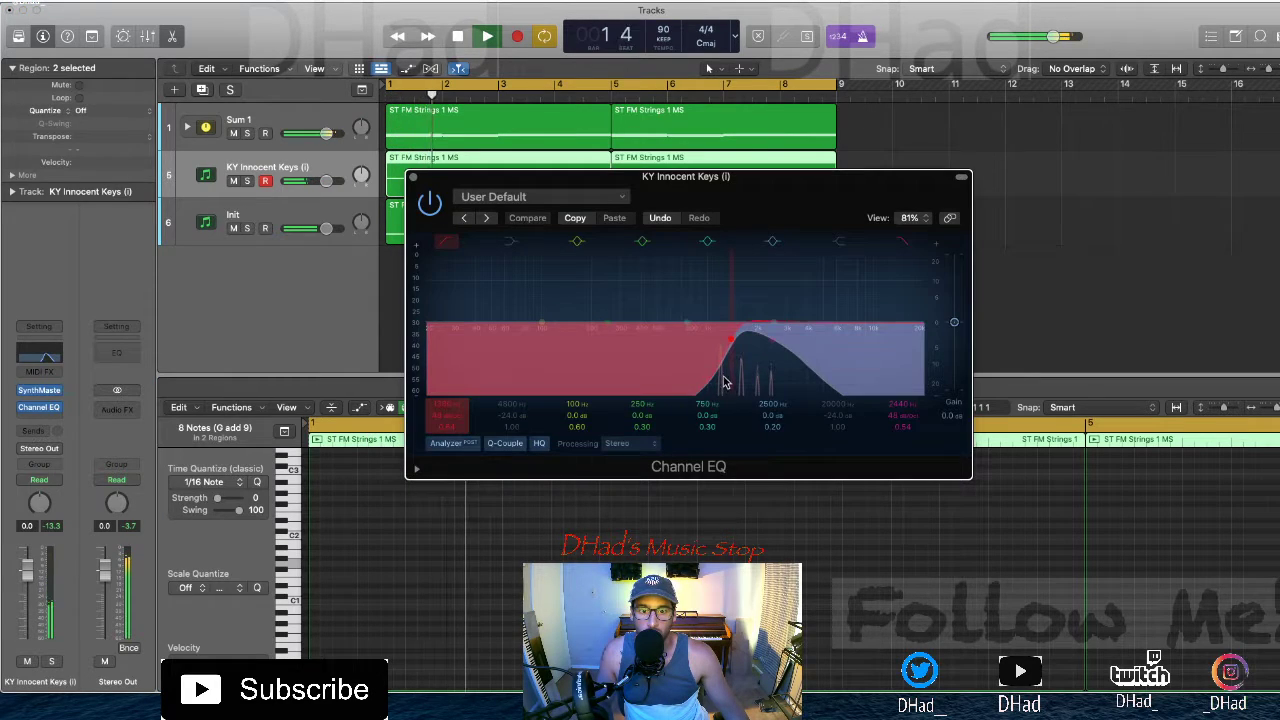
pyautogui.moveTo(726, 381); pyautogui.dragTo(612, 405)
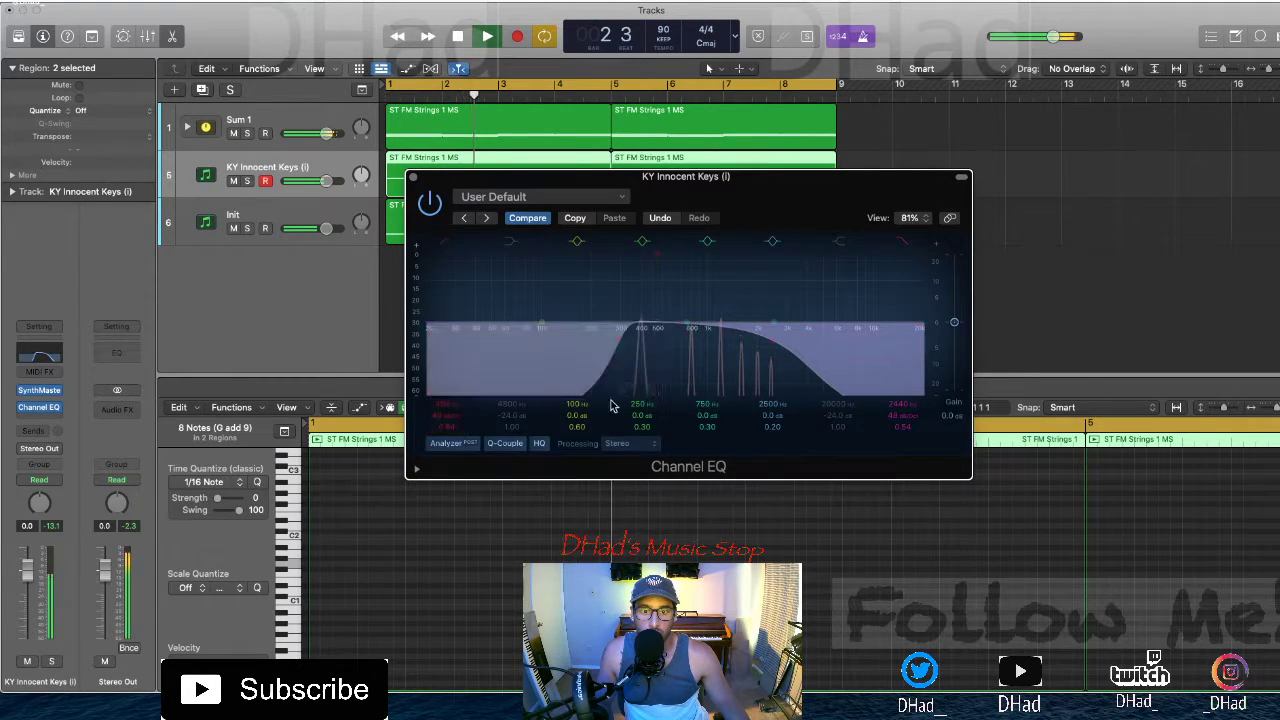
pyautogui.moveTo(806, 337); pyautogui.dragTo(683, 421)
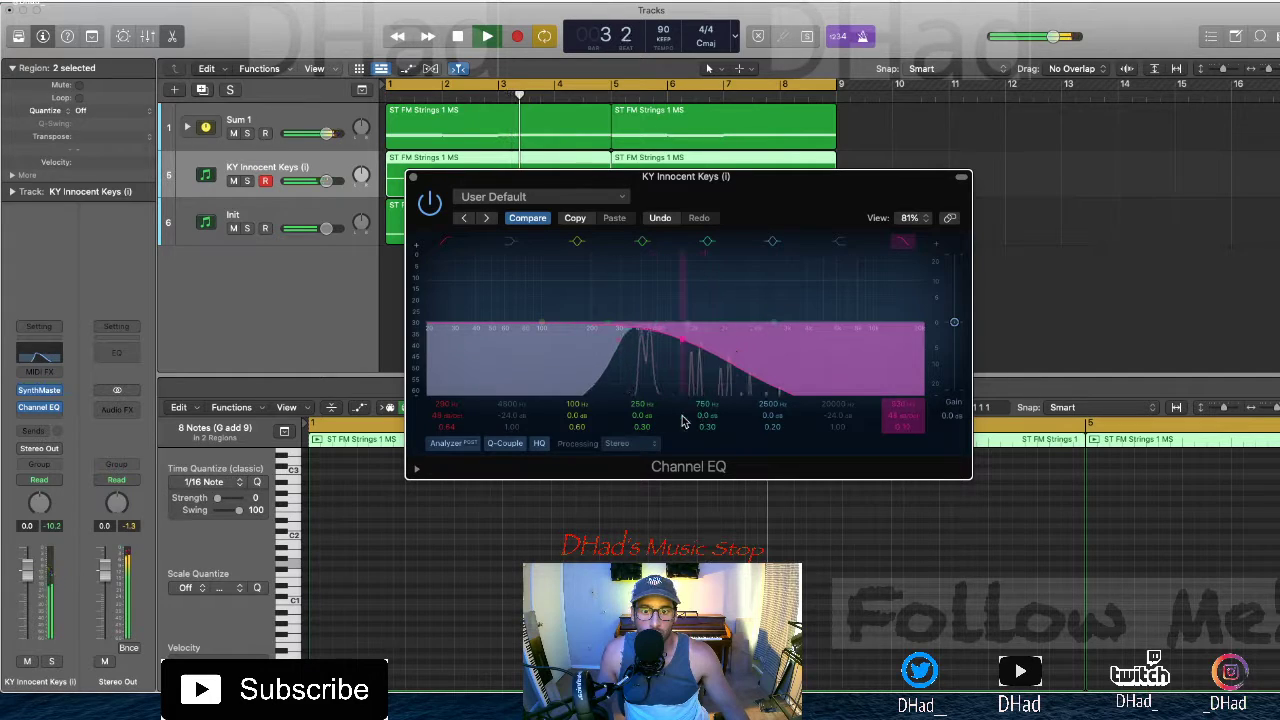
pyautogui.moveTo(640, 345); pyautogui.dragTo(718, 361)
# Shape the KY Innocent Keys EQ dips to -14.7 dB at 456 Hz with Q 0.61 and -9.2 dB at 1130 Hz with Q 0.64
pyautogui.moveTo(763, 426); pyautogui.dragTo(763, 405)
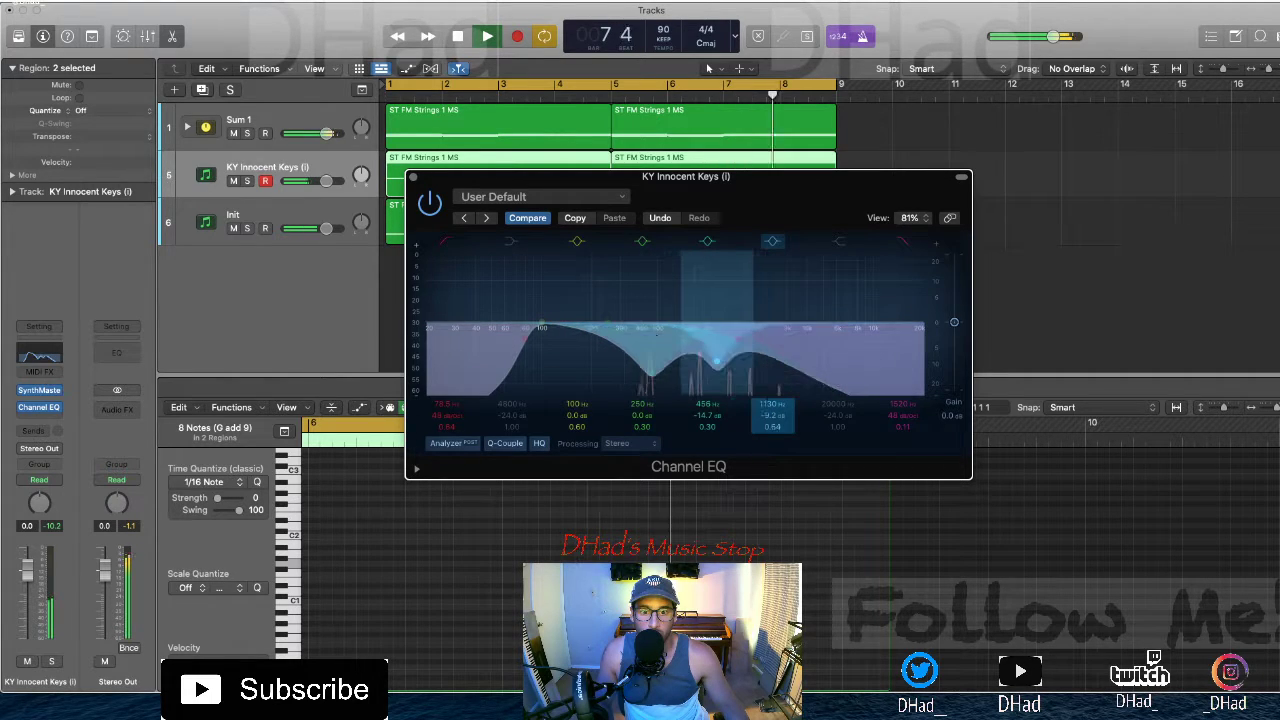
pyautogui.moveTo(648, 426); pyautogui.dragTo(648, 406)
pyautogui.moveTo(698, 427); pyautogui.dragTo(698, 409)
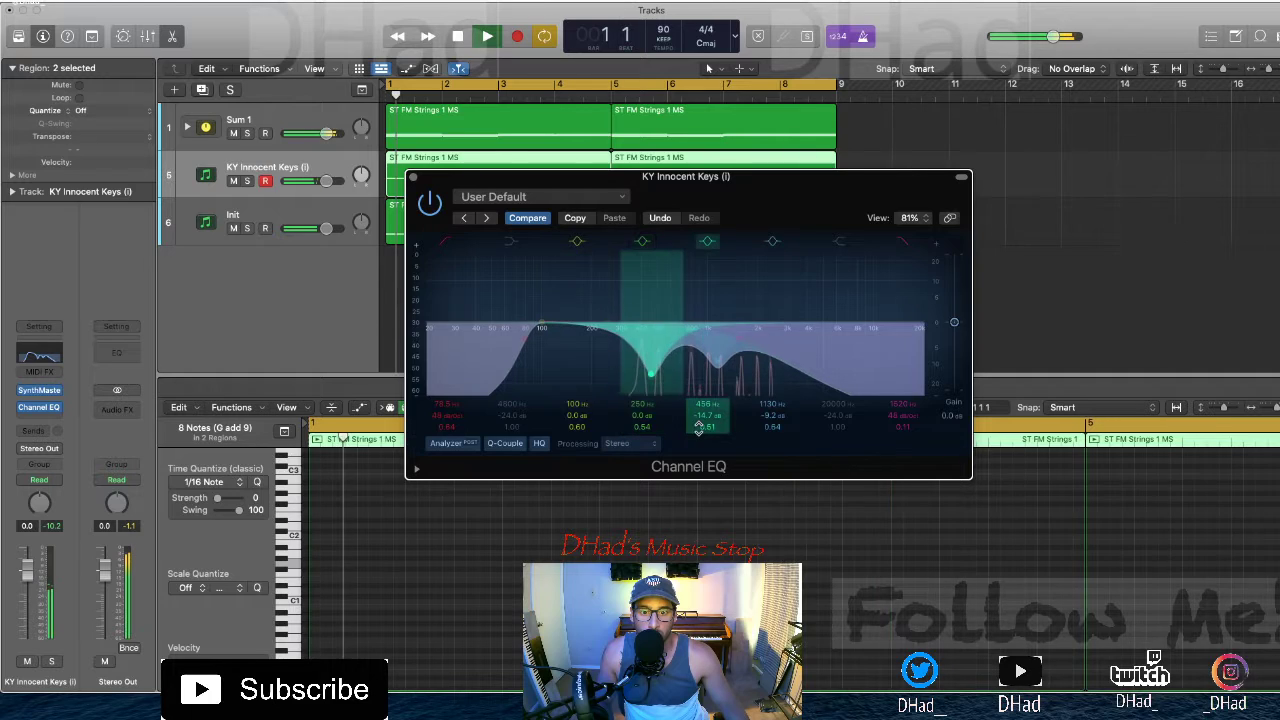
pyautogui.click(416, 178)
pyautogui.click(550, 292)
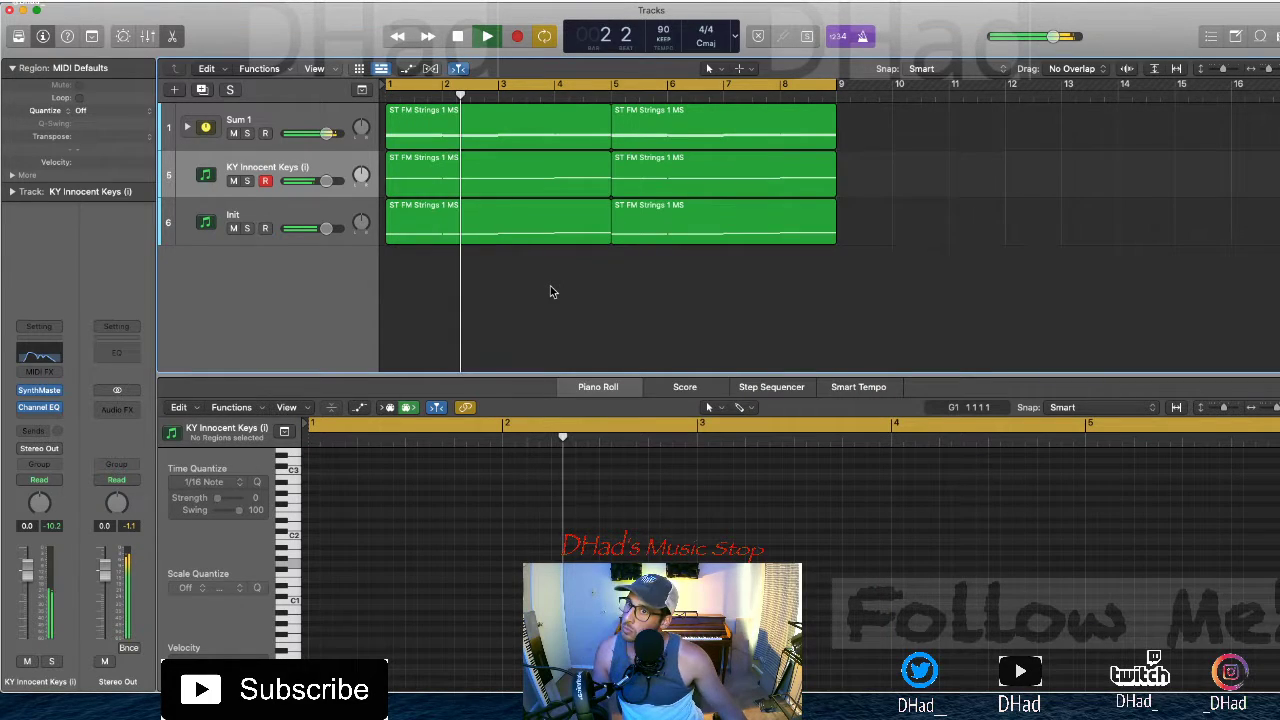
# Insert the Xfer OTT compressor on the Sum 1 track and set its depth to 0%
pyautogui.click(283, 128)
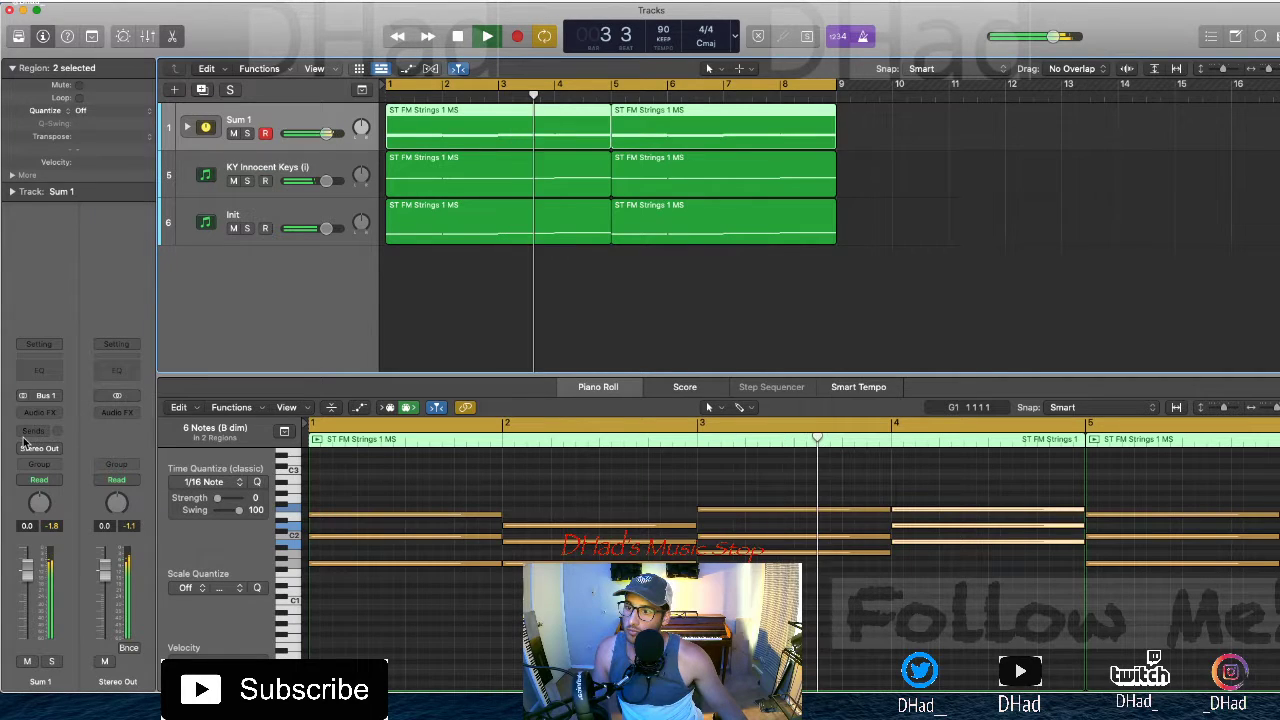
pyautogui.click(39, 411)
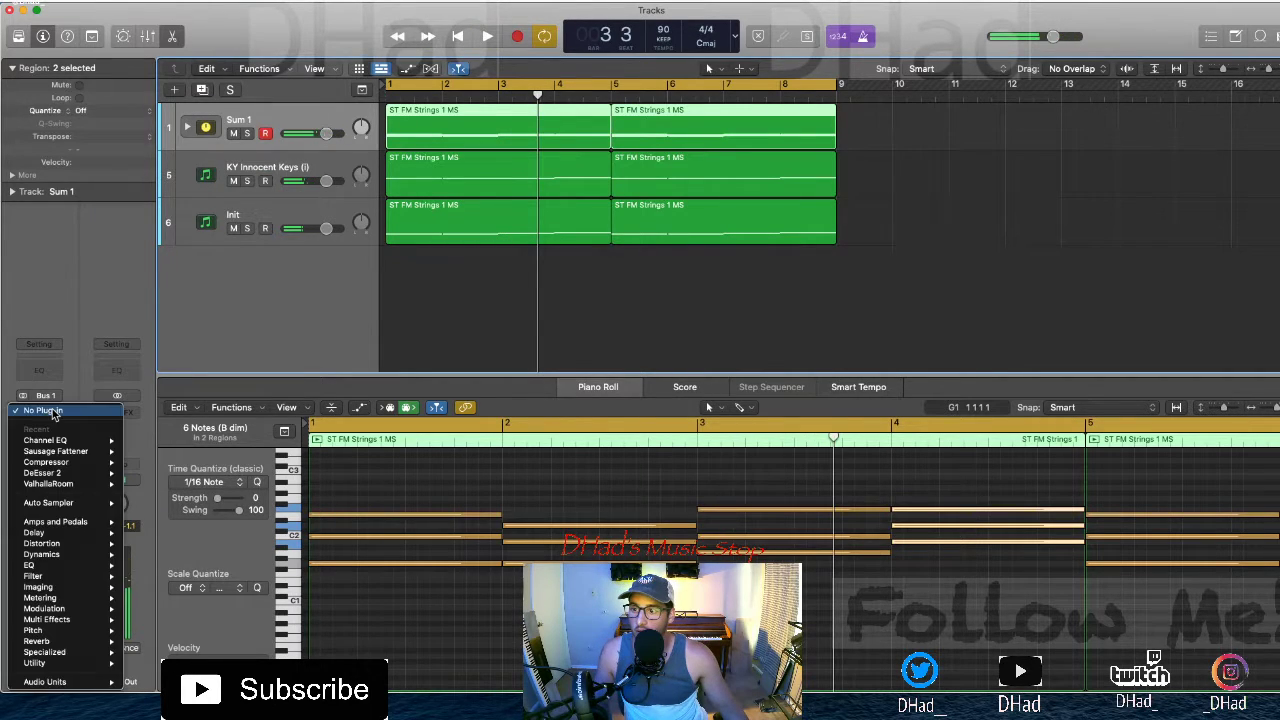
pyautogui.moveTo(113, 682)
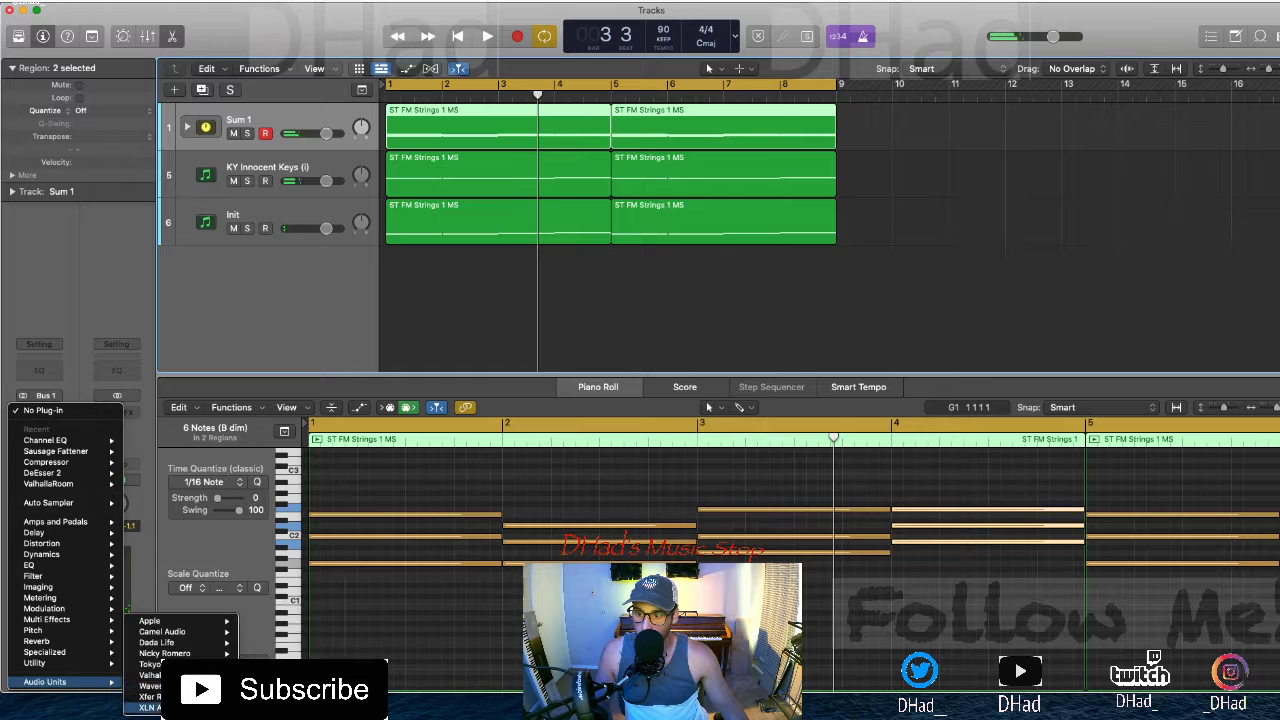
pyautogui.click(262, 697)
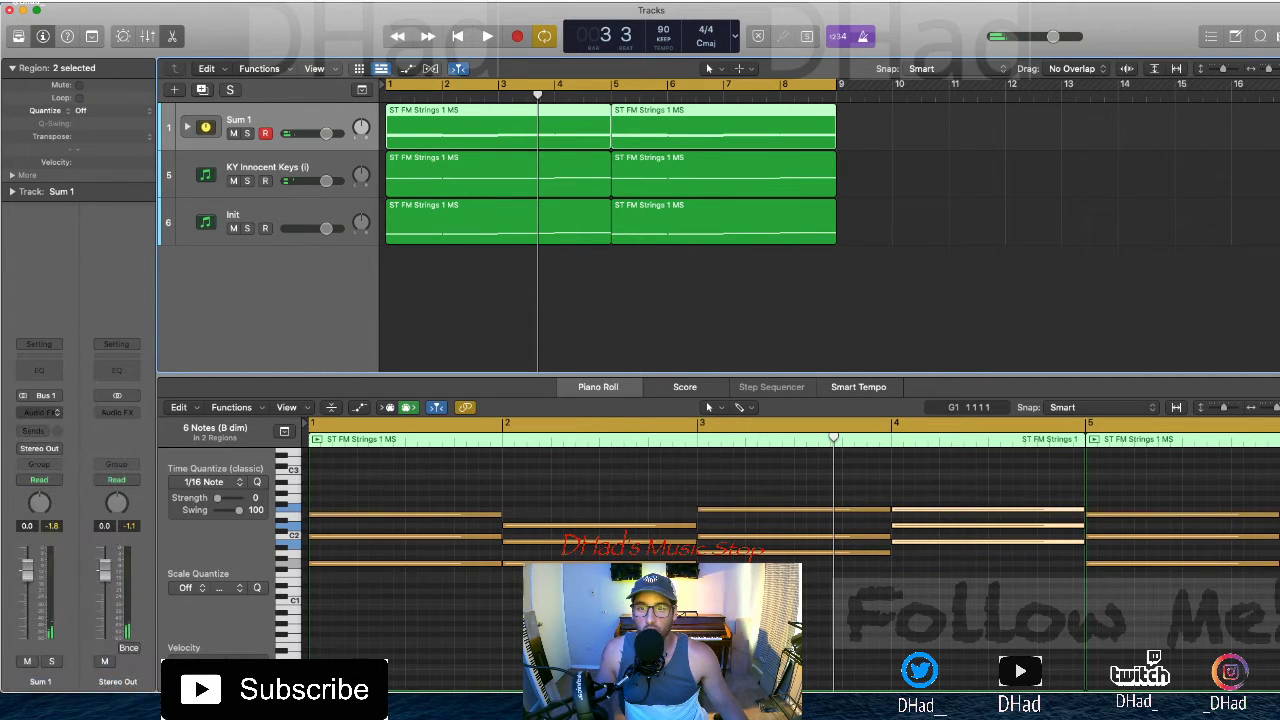
pyautogui.moveTo(437, 318); pyautogui.dragTo(491, 574)
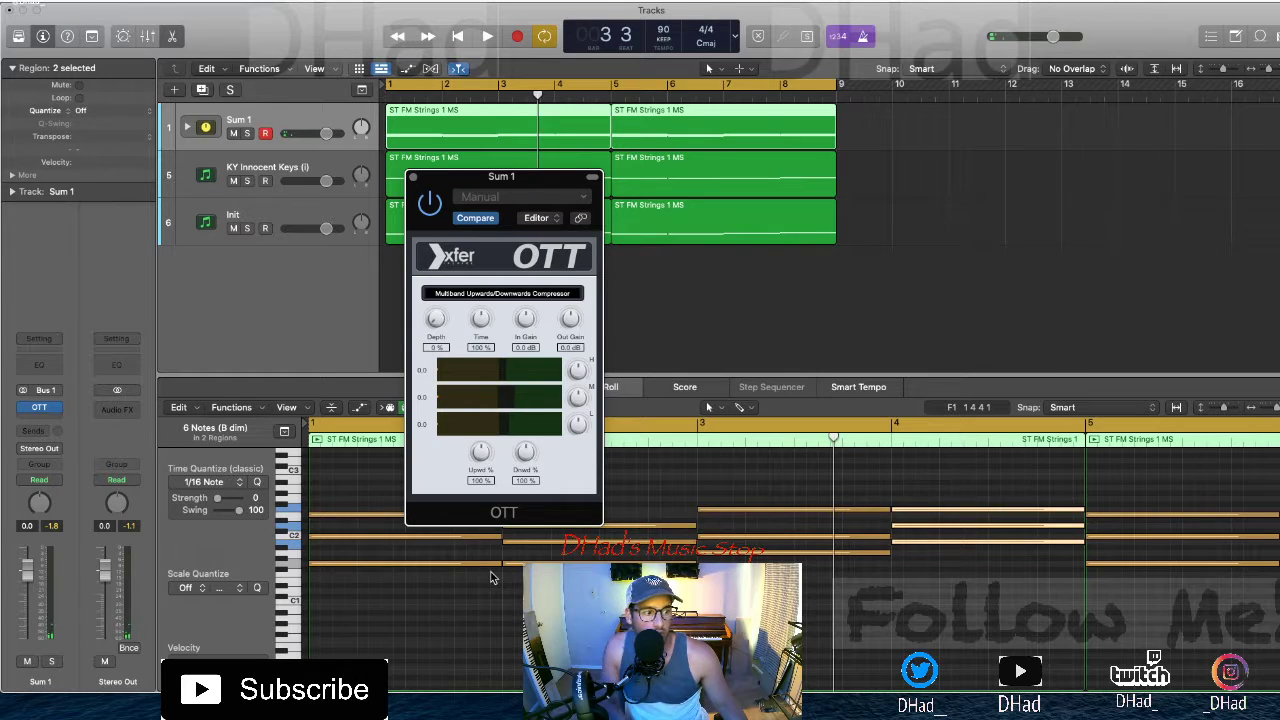
# Raise the OTT depth on Sum 1 to 33% and compare the sound during playback
pyautogui.press('space')
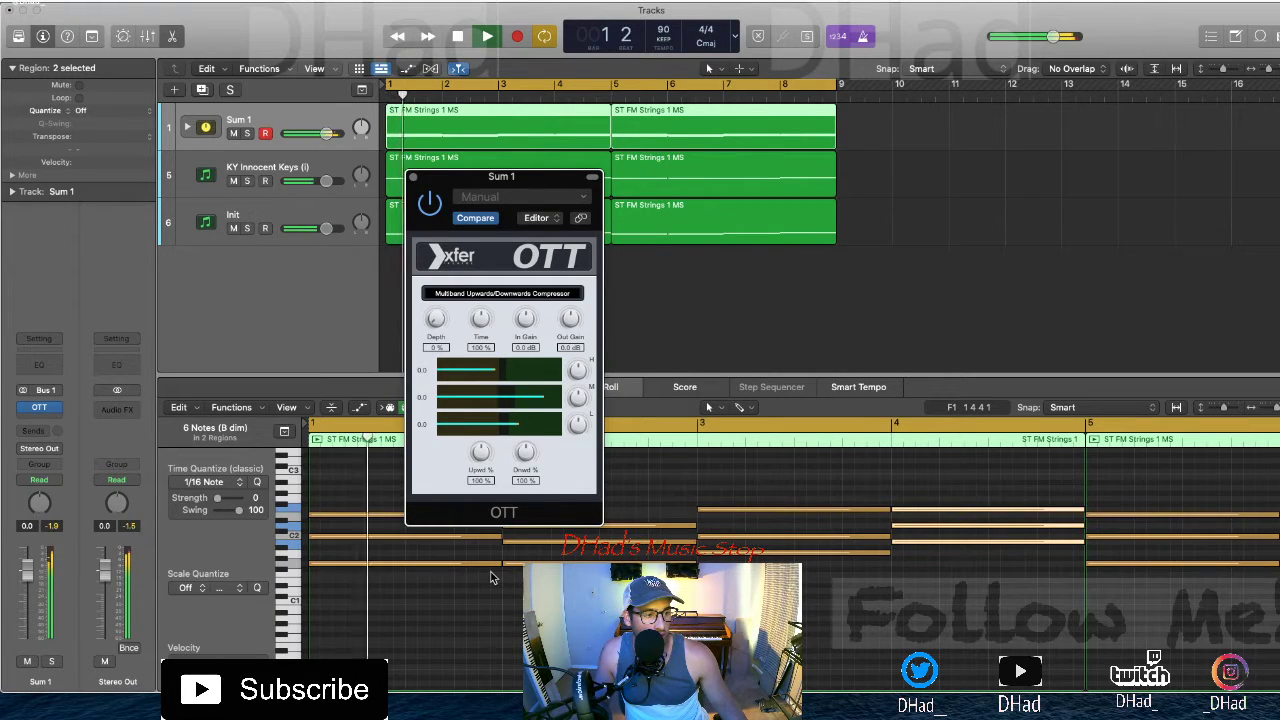
pyautogui.press('space')
pyautogui.moveTo(434, 318); pyautogui.dragTo(448, 284)
pyautogui.press('space')
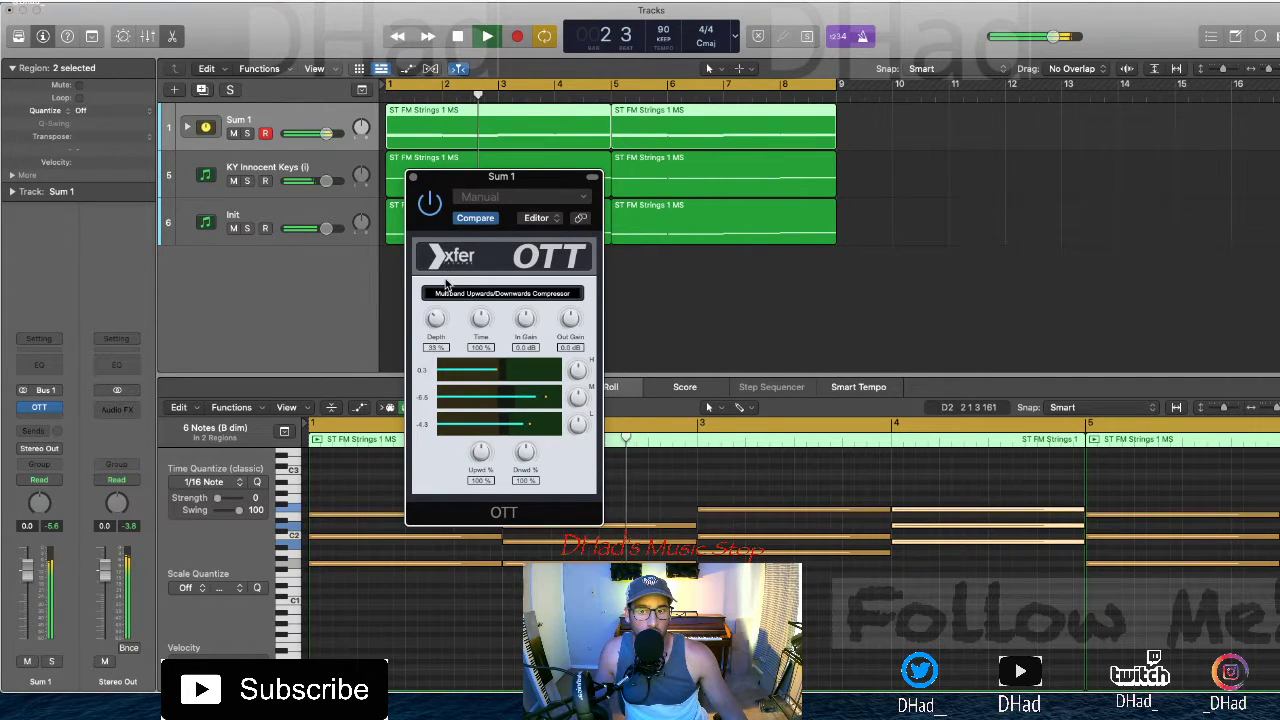
pyautogui.press('space')
pyautogui.click(412, 177)
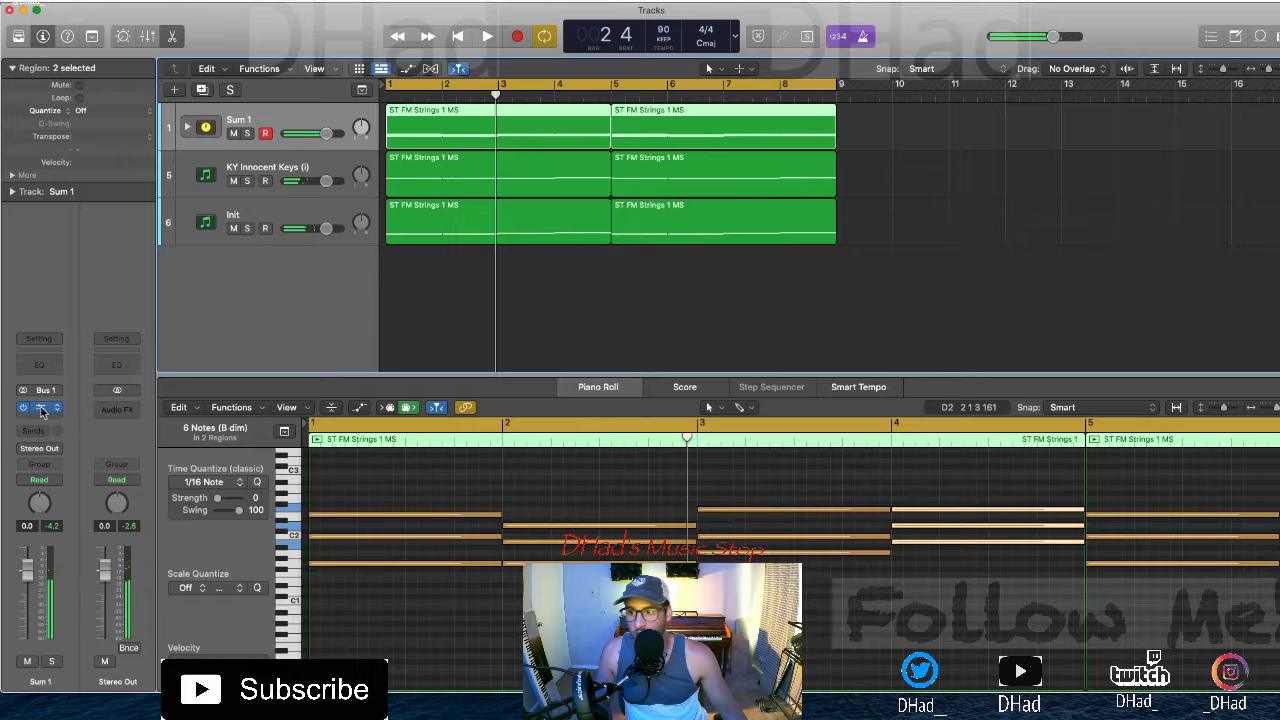
# Add a Channel EQ to Sum 1 and open its low cut to 20 Hz and high cut to 20000 Hz
pyautogui.click(40, 366)
pyautogui.press('space')
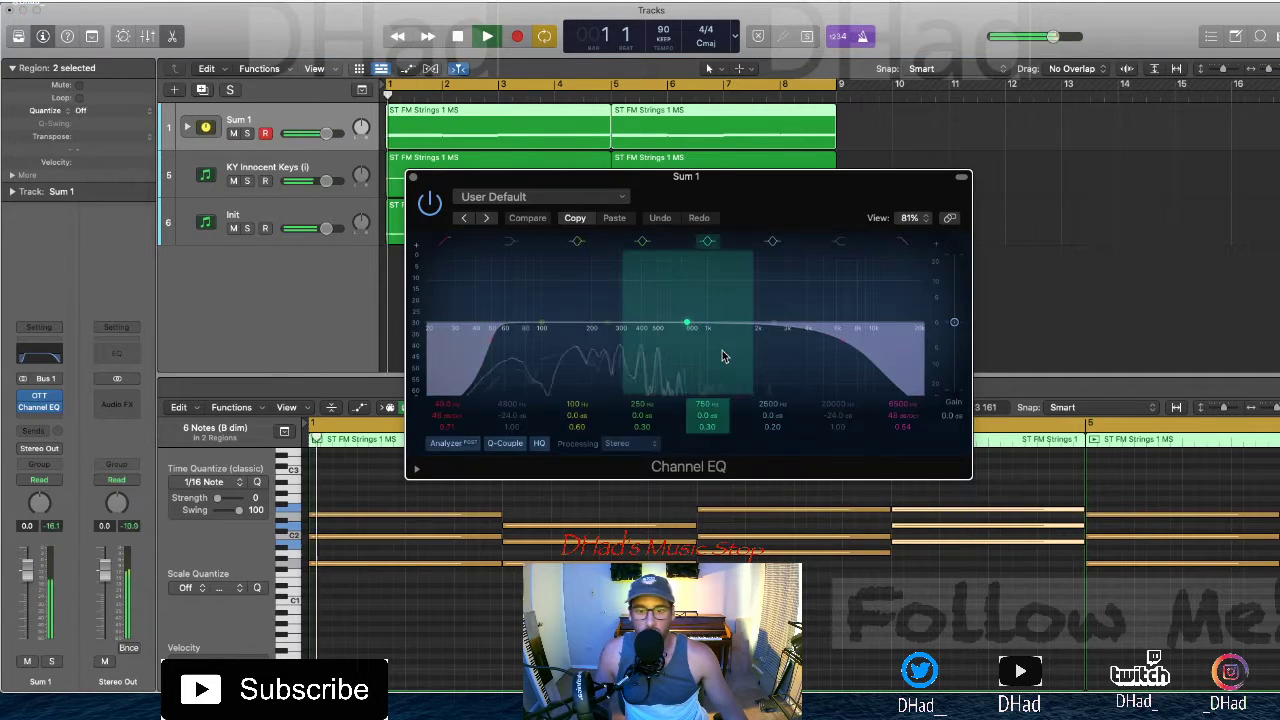
pyautogui.moveTo(489, 338); pyautogui.dragTo(341, 338)
pyautogui.moveTo(866, 309); pyautogui.dragTo(966, 297)
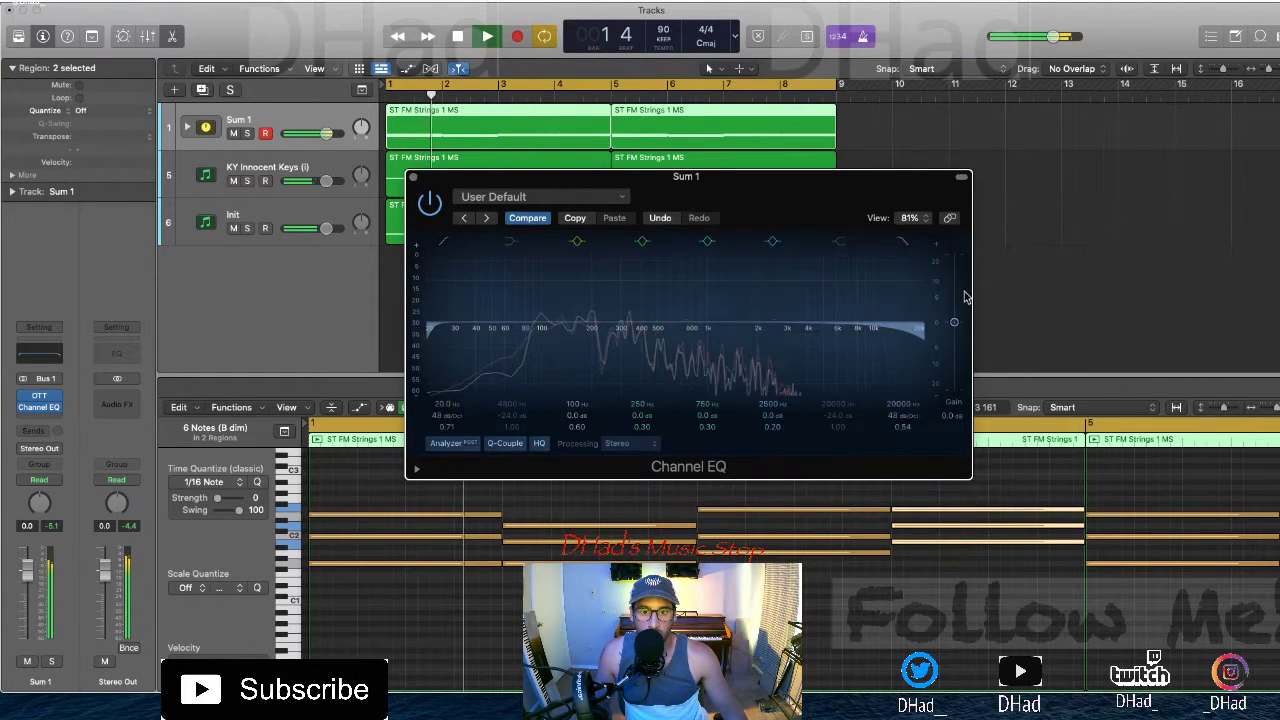
# Boost Sum 1 by about 6 dB around 1.6 kHz in the Channel EQ and adjust the lower-mid band
pyautogui.moveTo(790, 310); pyautogui.dragTo(790, 260)
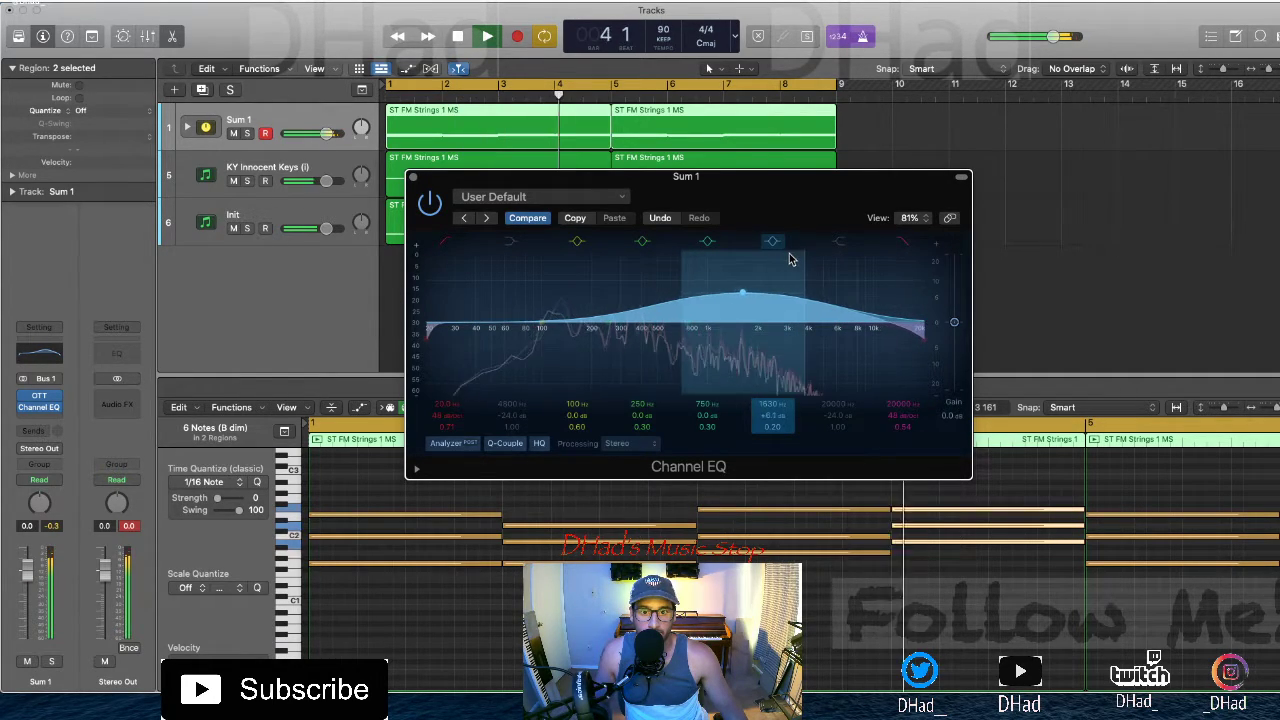
pyautogui.moveTo(633, 306); pyautogui.dragTo(653, 346)
pyautogui.click(413, 177)
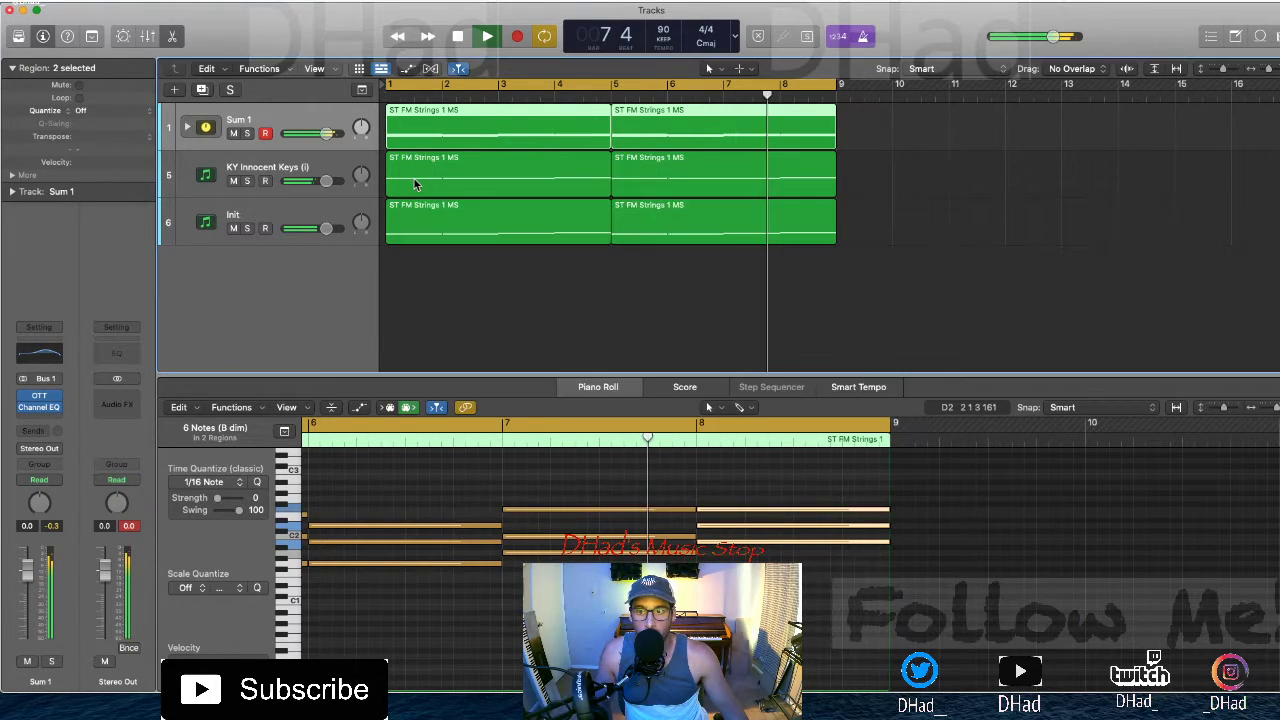
# Reduce the OTT depth on Sum 1 to about 17%
pyautogui.click(39, 395)
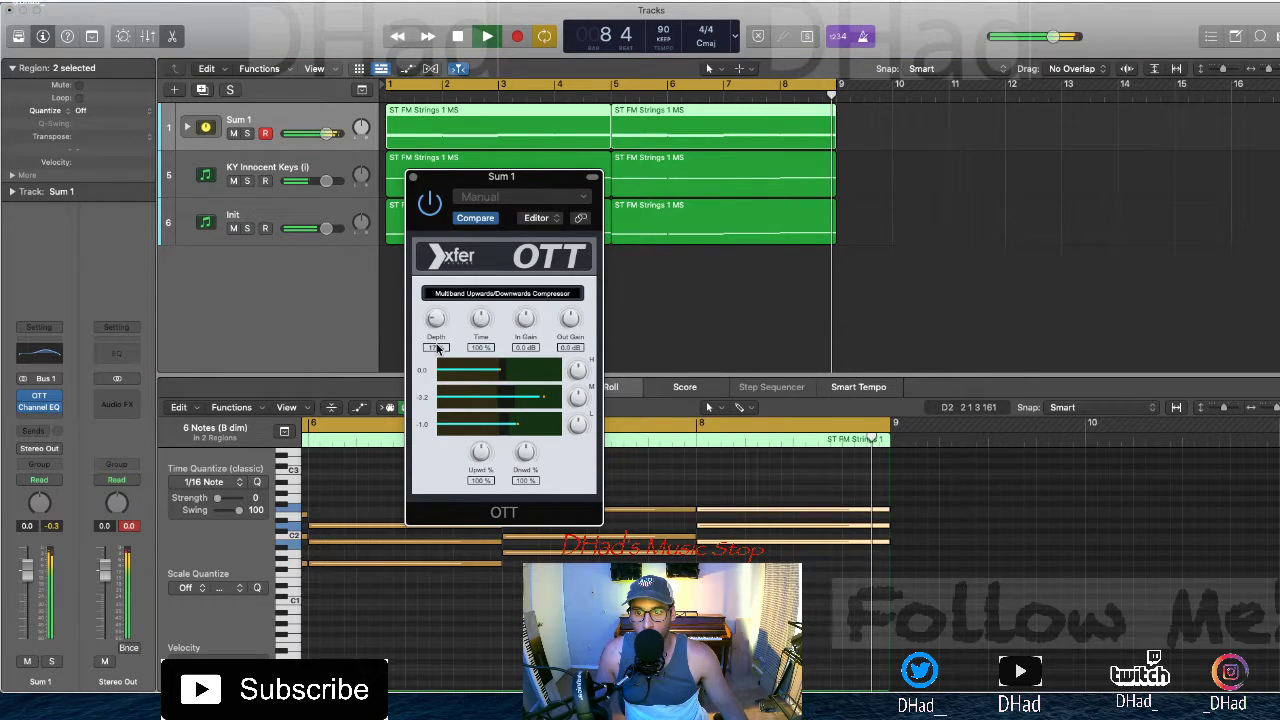
pyautogui.click(413, 177)
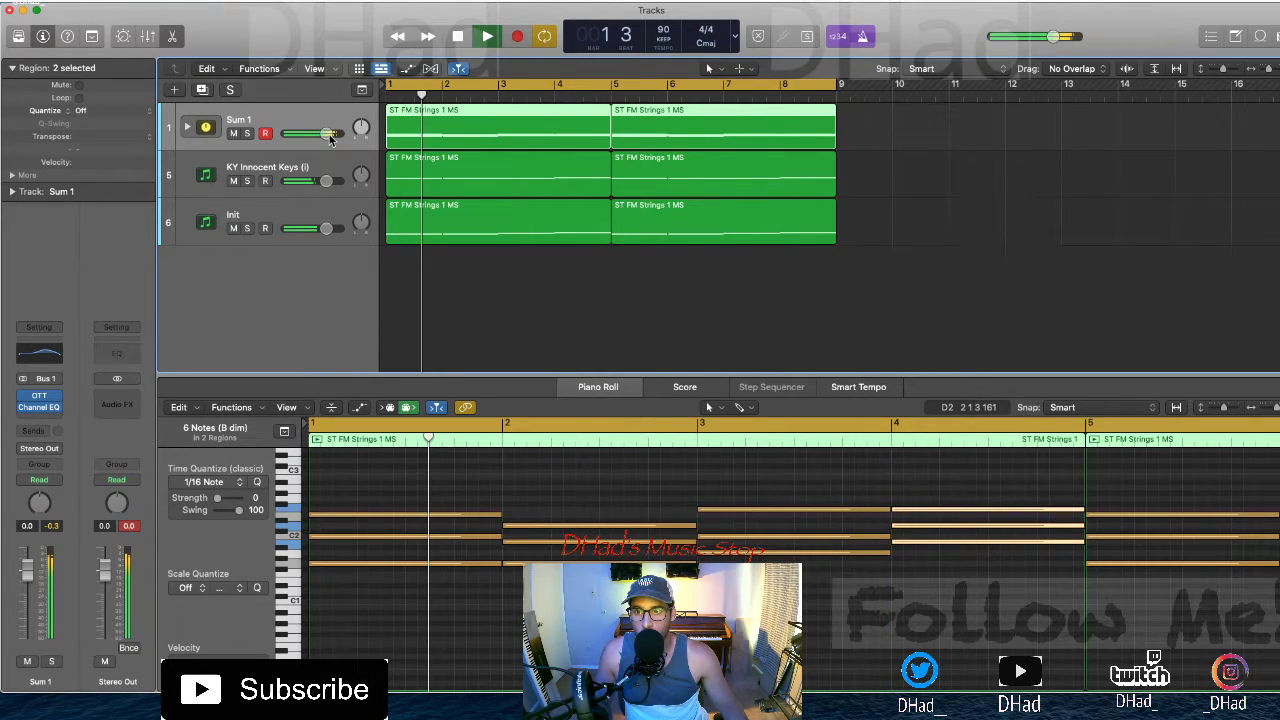
# Insert a Chorus on Sum 1 with intensity at 21.0% and mix at 26%
pyautogui.click(39, 416)
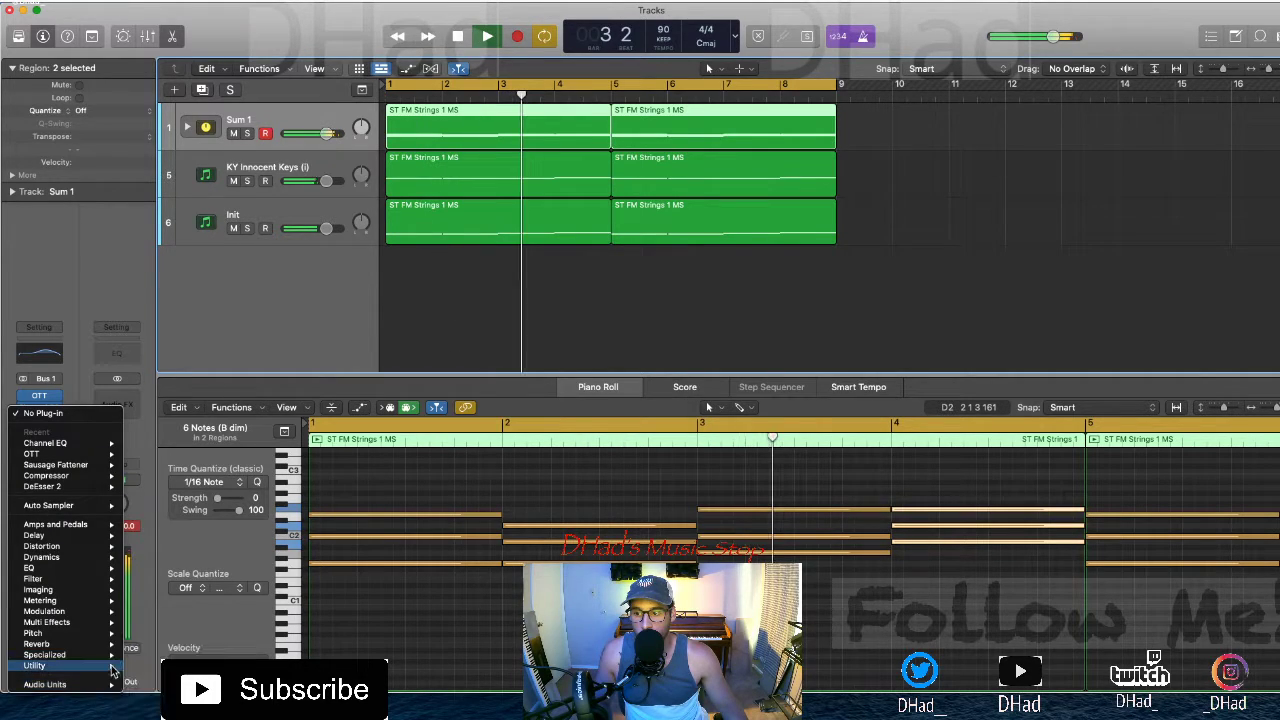
pyautogui.moveTo(113, 671)
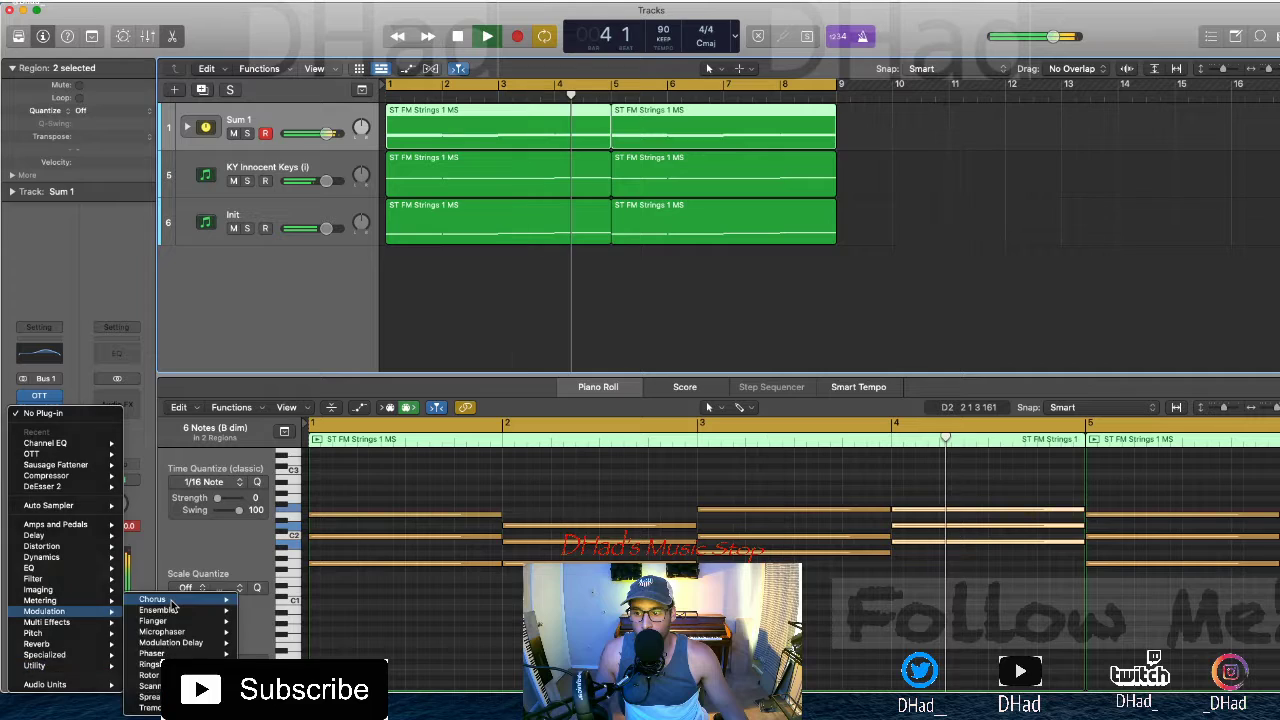
pyautogui.click(172, 605)
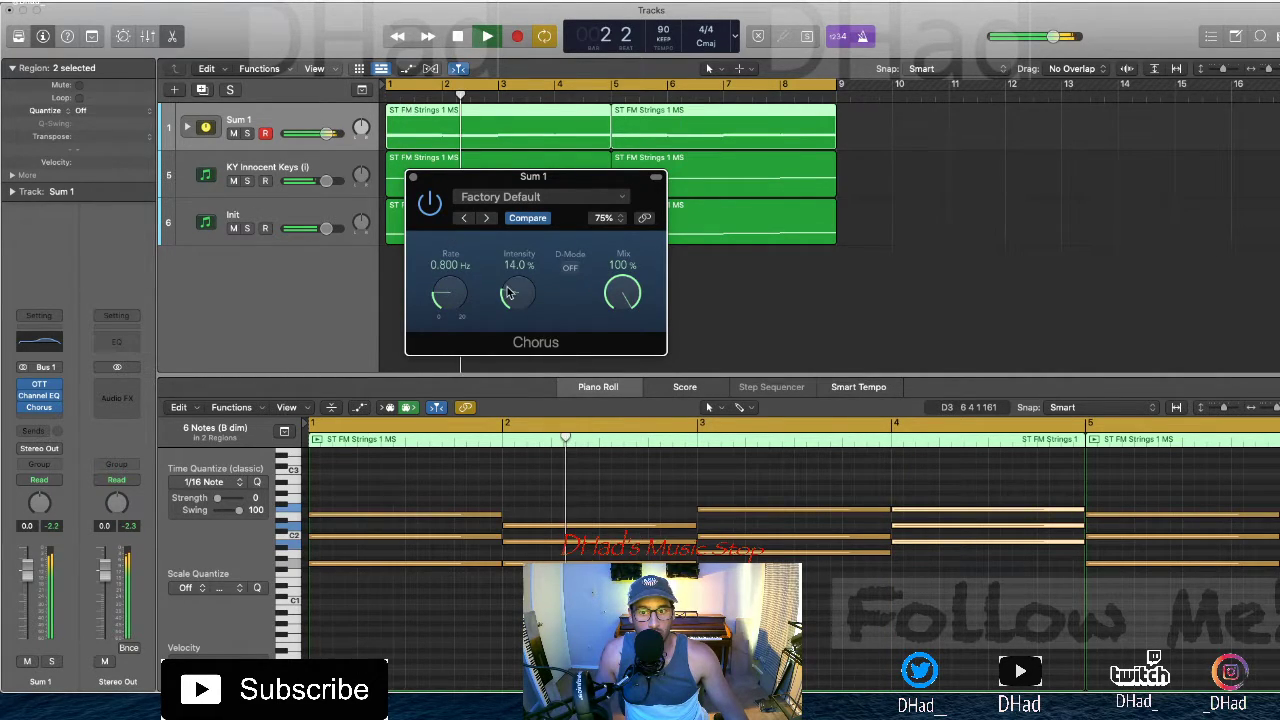
pyautogui.scroll(-5, 508, 293)
pyautogui.scroll(-10, 622, 296)
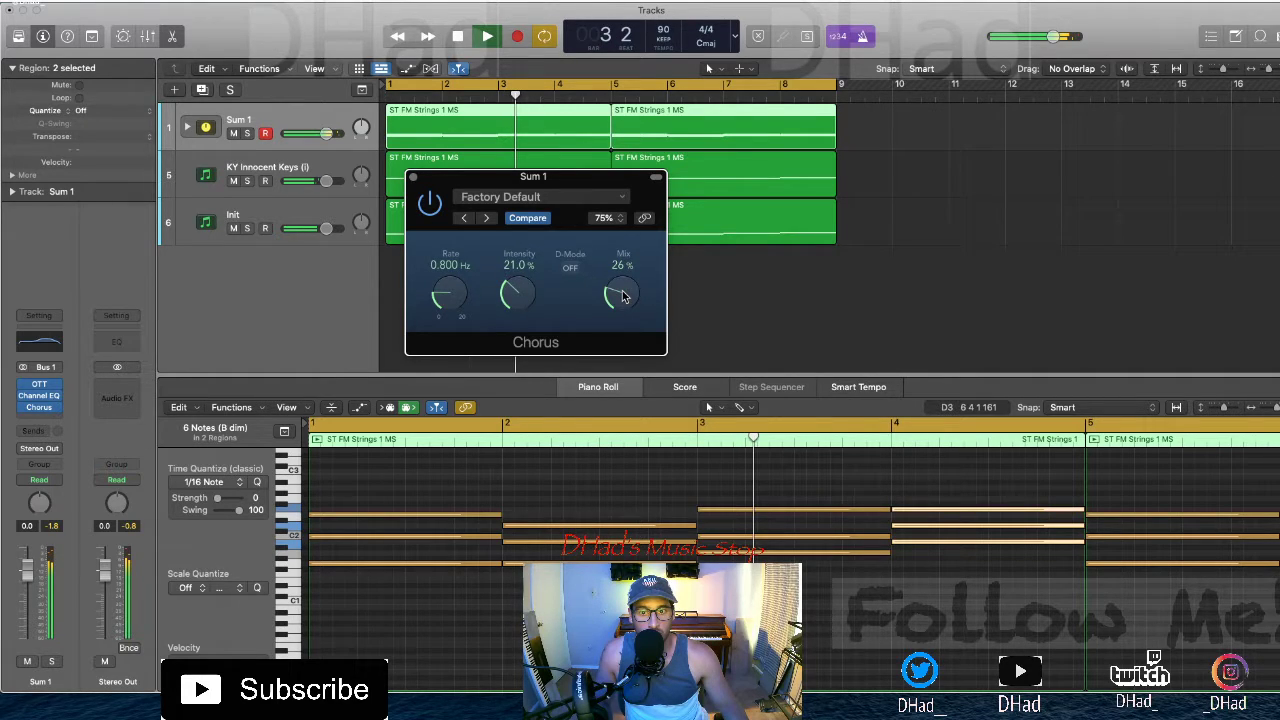
# Set the Chorus mix on Sum 1 to 47% and try a track volume of -2.3 dB before restoring the level
pyautogui.scroll(5, 622, 295)
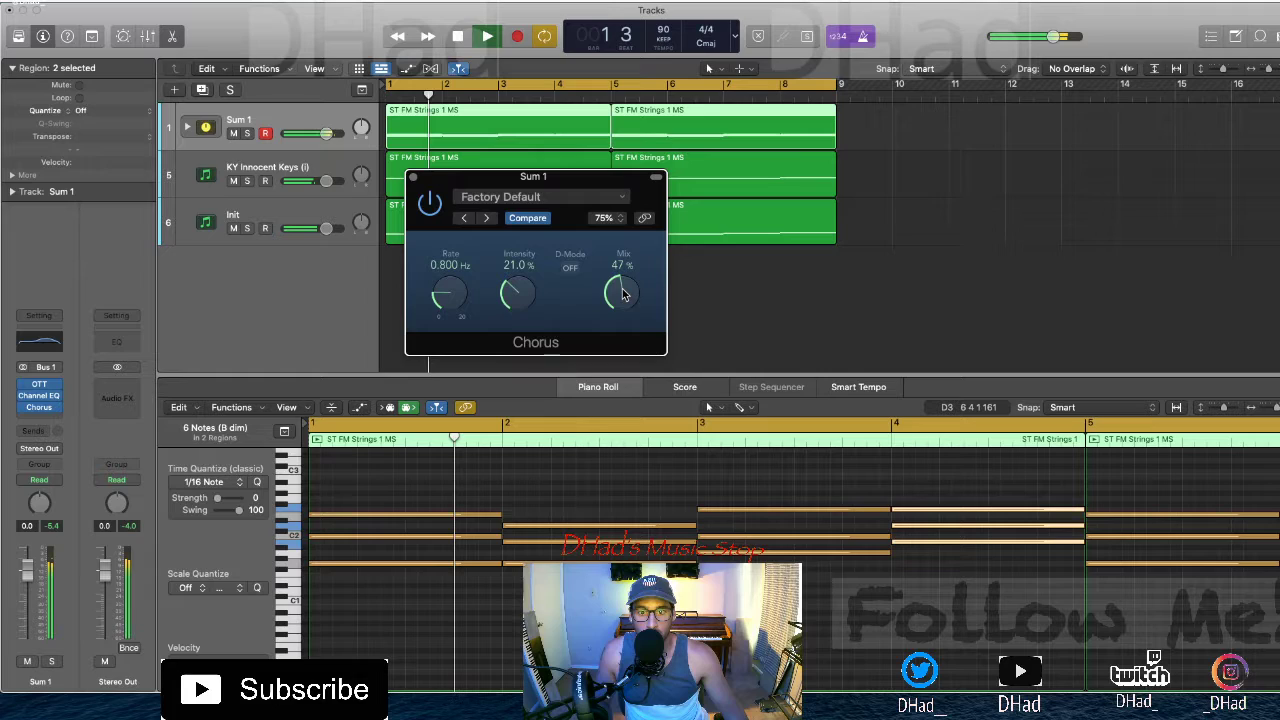
pyautogui.click(414, 178)
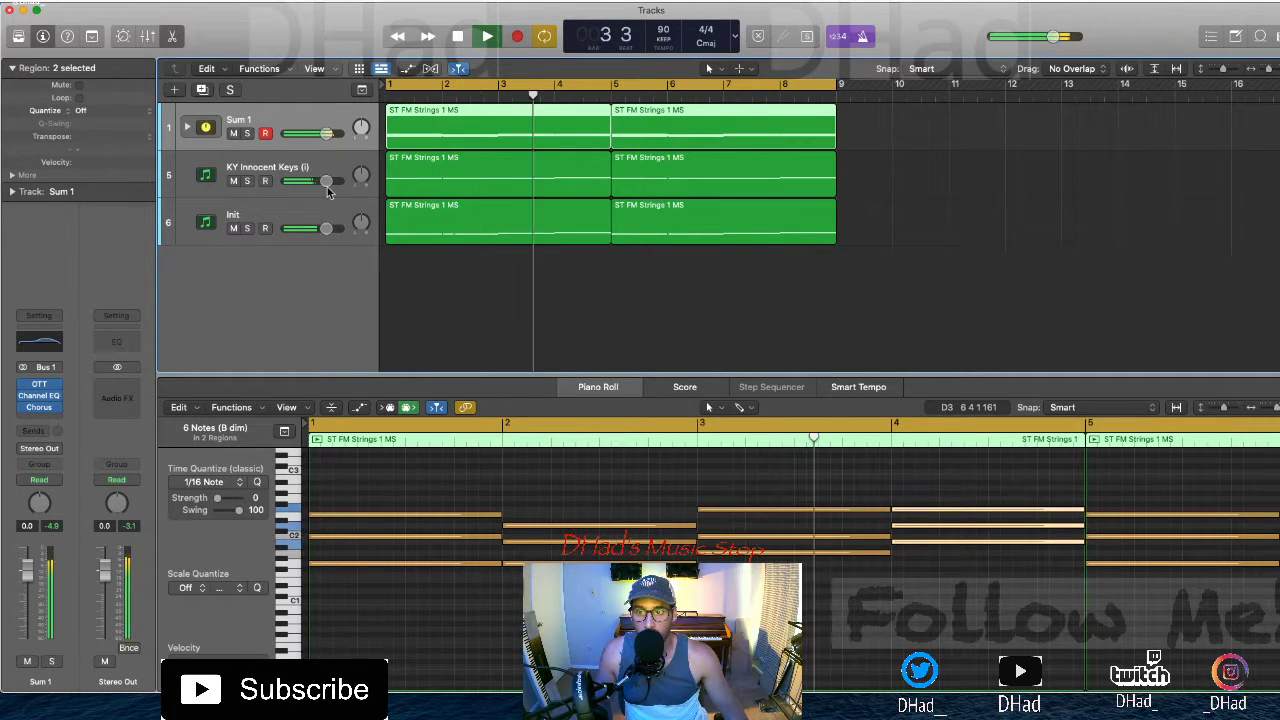
pyautogui.moveTo(326, 133); pyautogui.dragTo(320, 133)
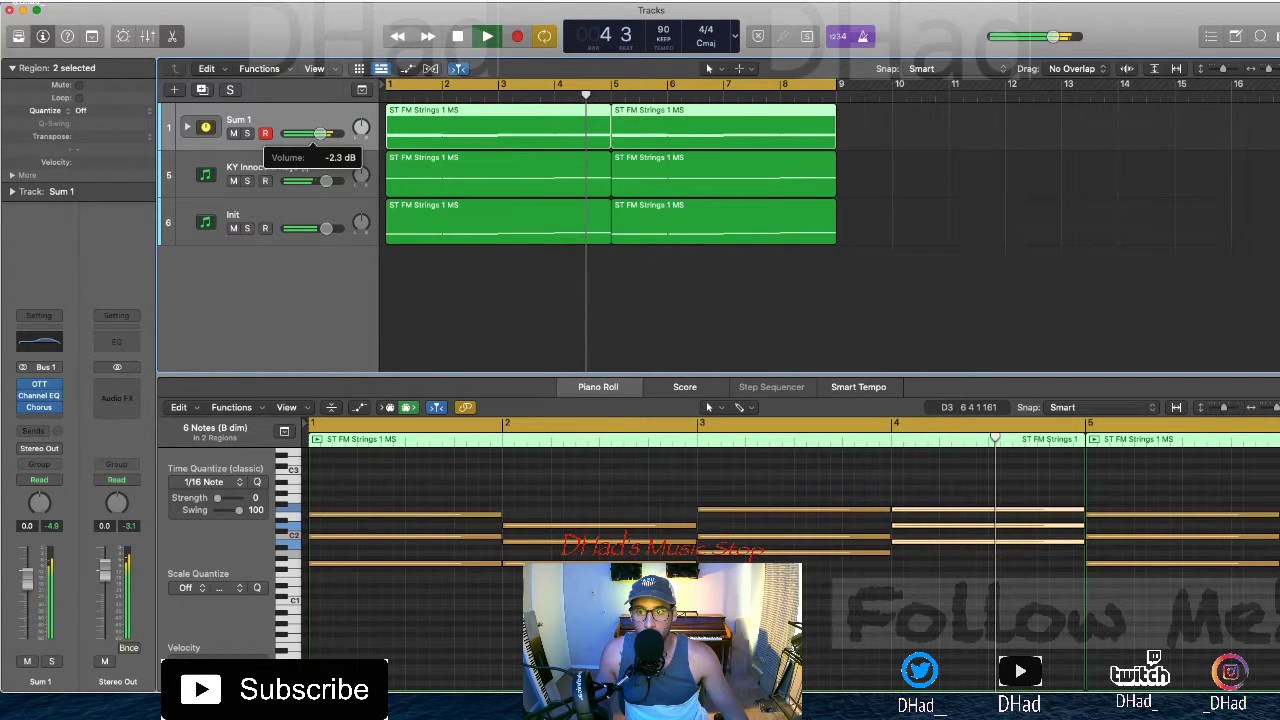
pyautogui.moveTo(320, 133); pyautogui.dragTo(326, 133)
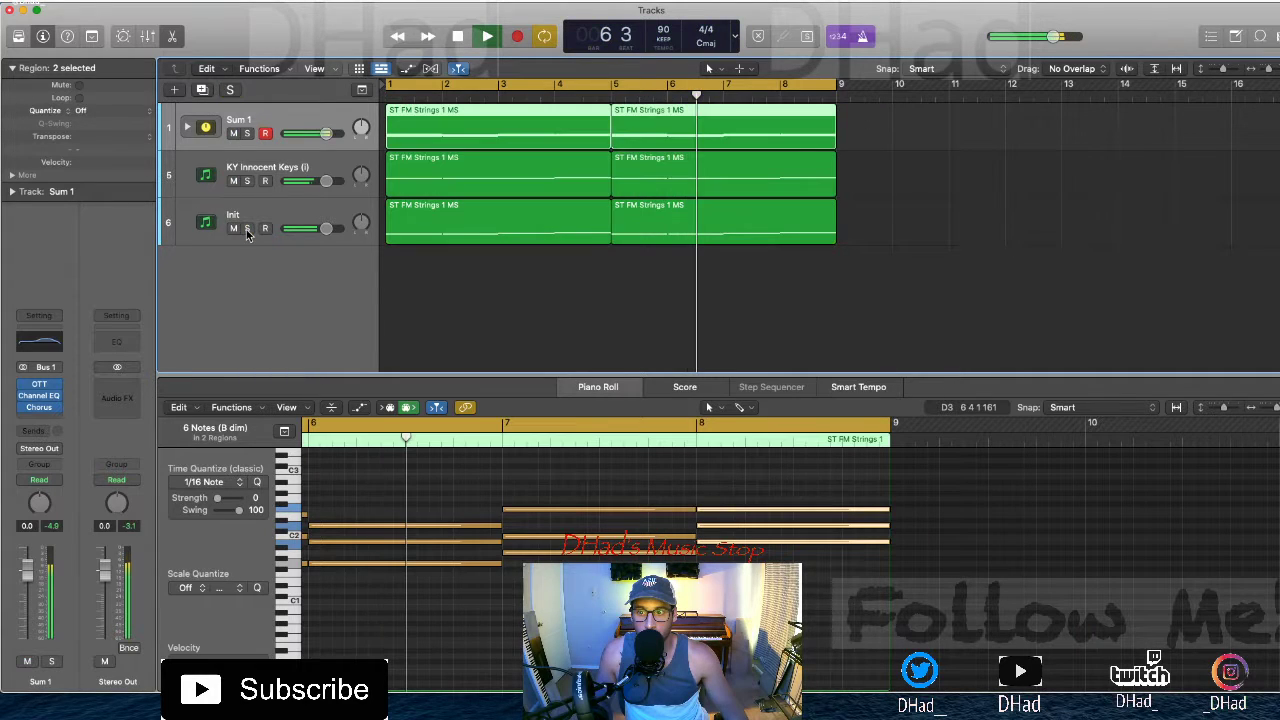
# Raise the low cut in Sum 1's Channel EQ to 184 Hz
pyautogui.click(44, 397)
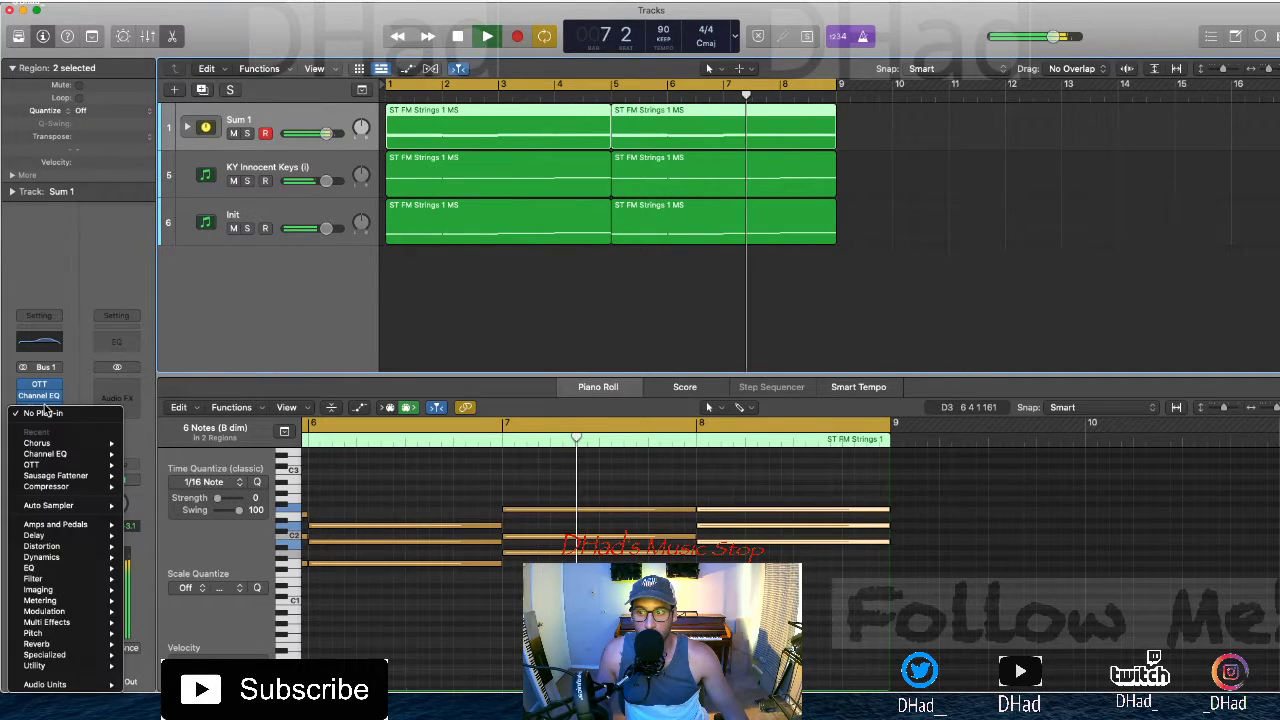
pyautogui.click(44, 398)
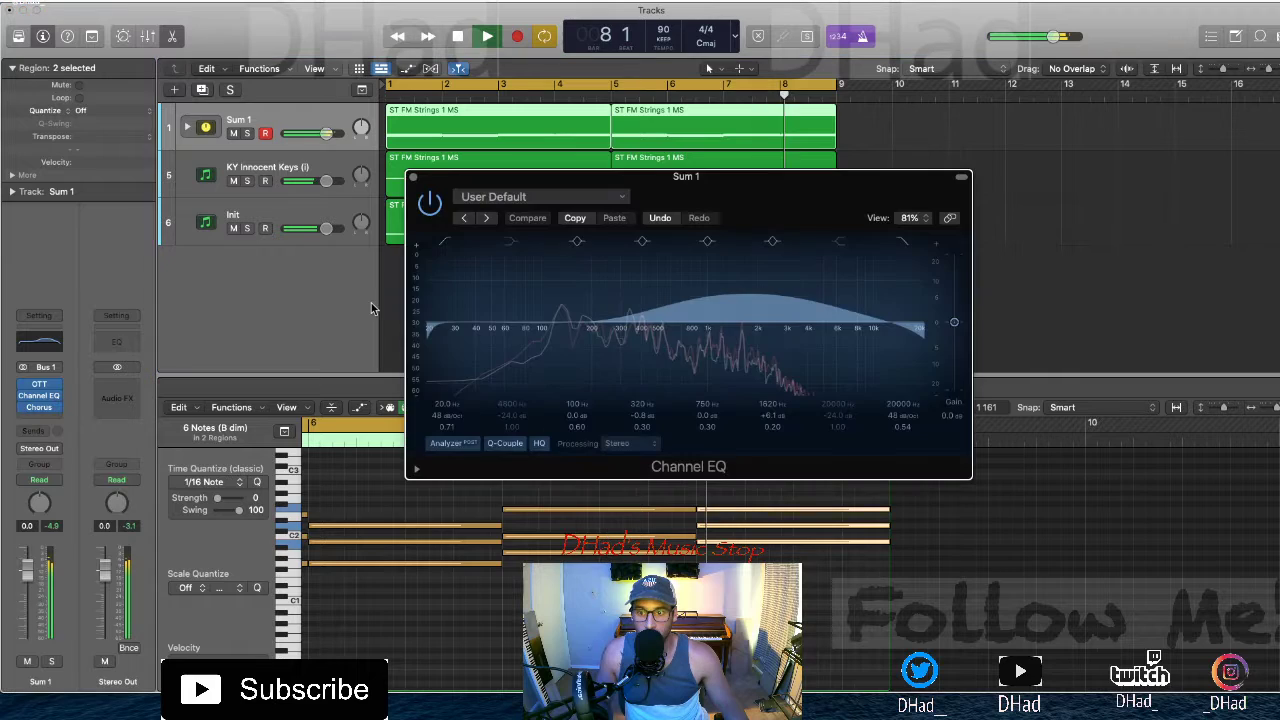
pyautogui.moveTo(432, 330); pyautogui.dragTo(588, 340)
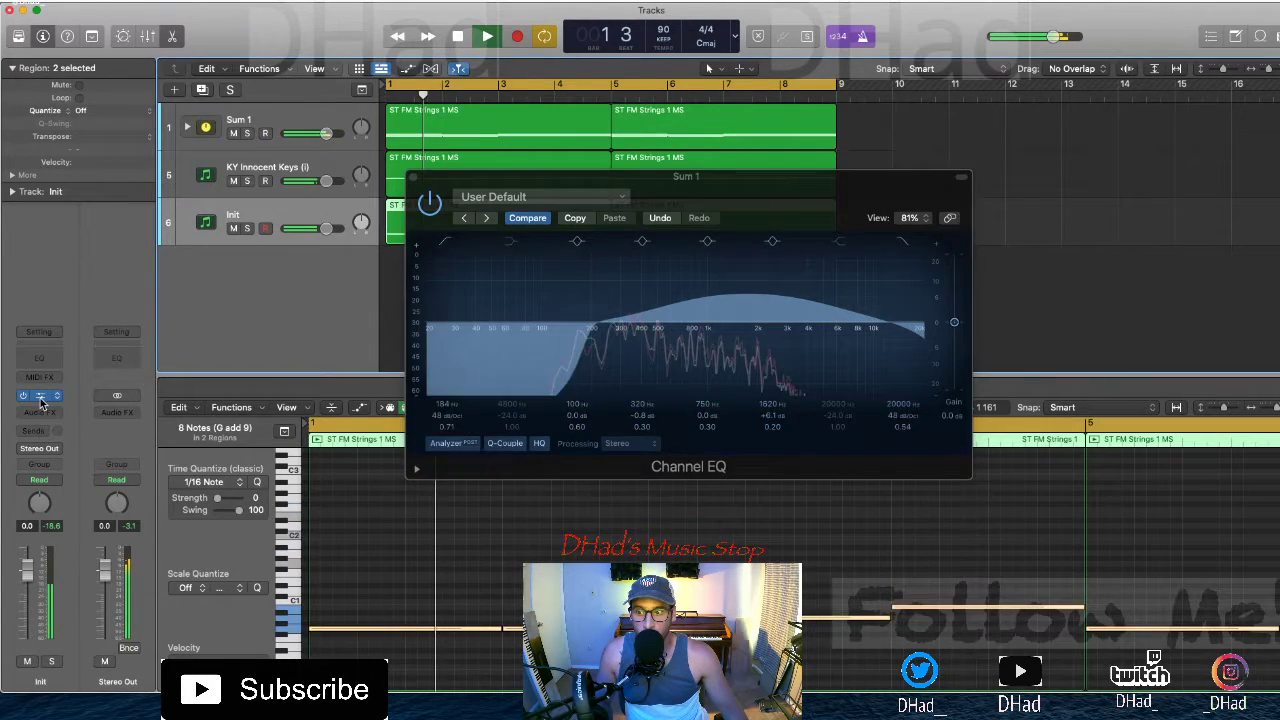
# Enable OverDrive distortion in the Init track's Sylenth1, stop playback and close the plug-in windows
pyautogui.click(41, 396)
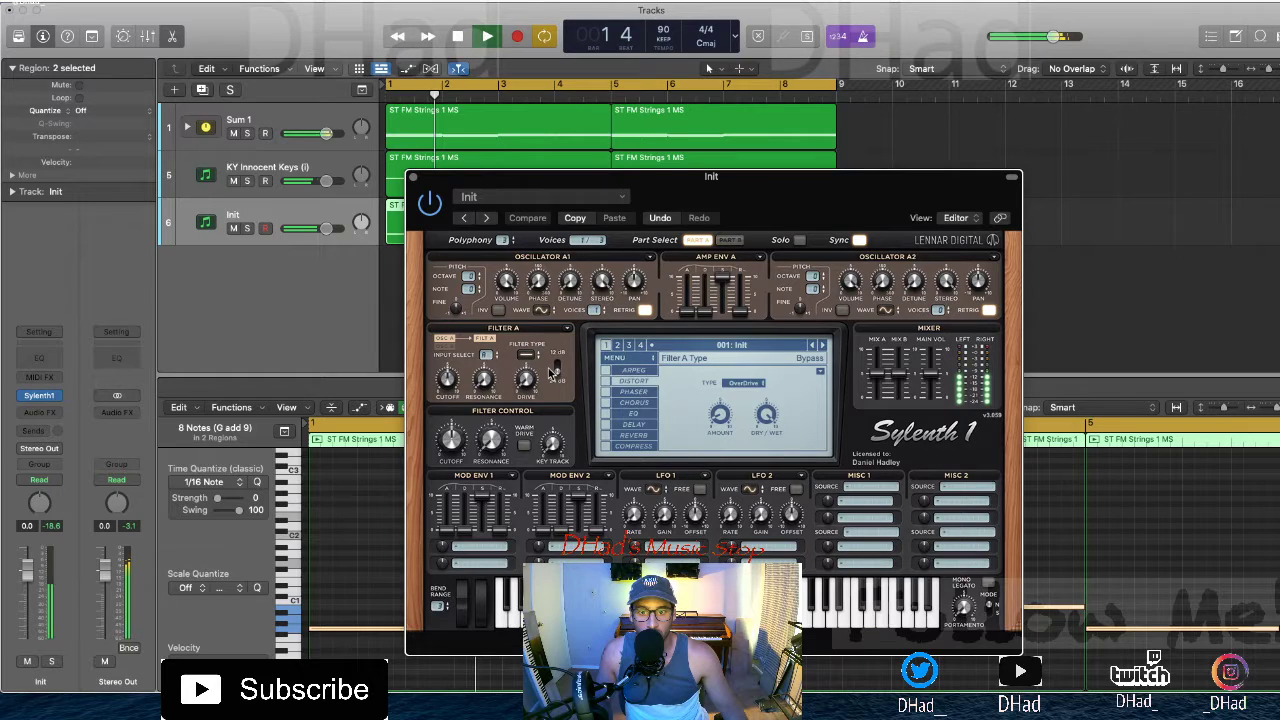
pyautogui.click(605, 381)
pyautogui.moveTo(723, 358)
pyautogui.mouseDown()
pyautogui.moveTo(723, 317)
pyautogui.moveTo(723, 333)
pyautogui.mouseUp()
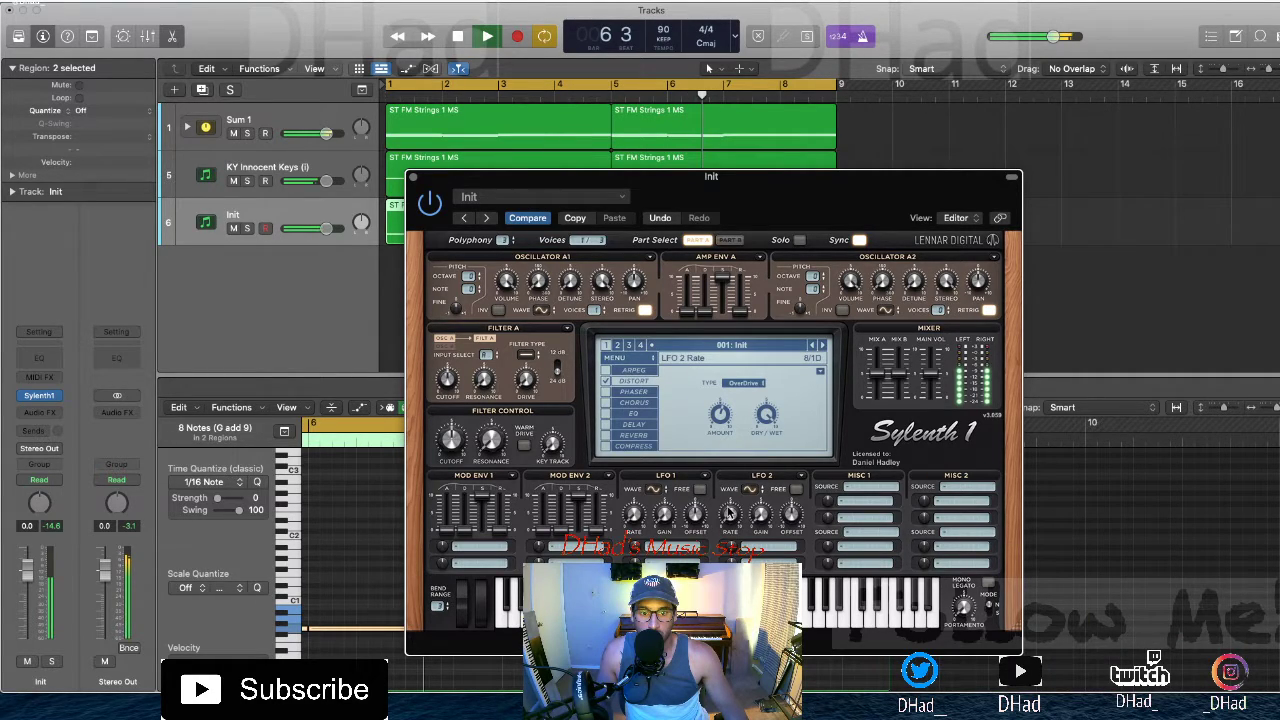
pyautogui.press('space')
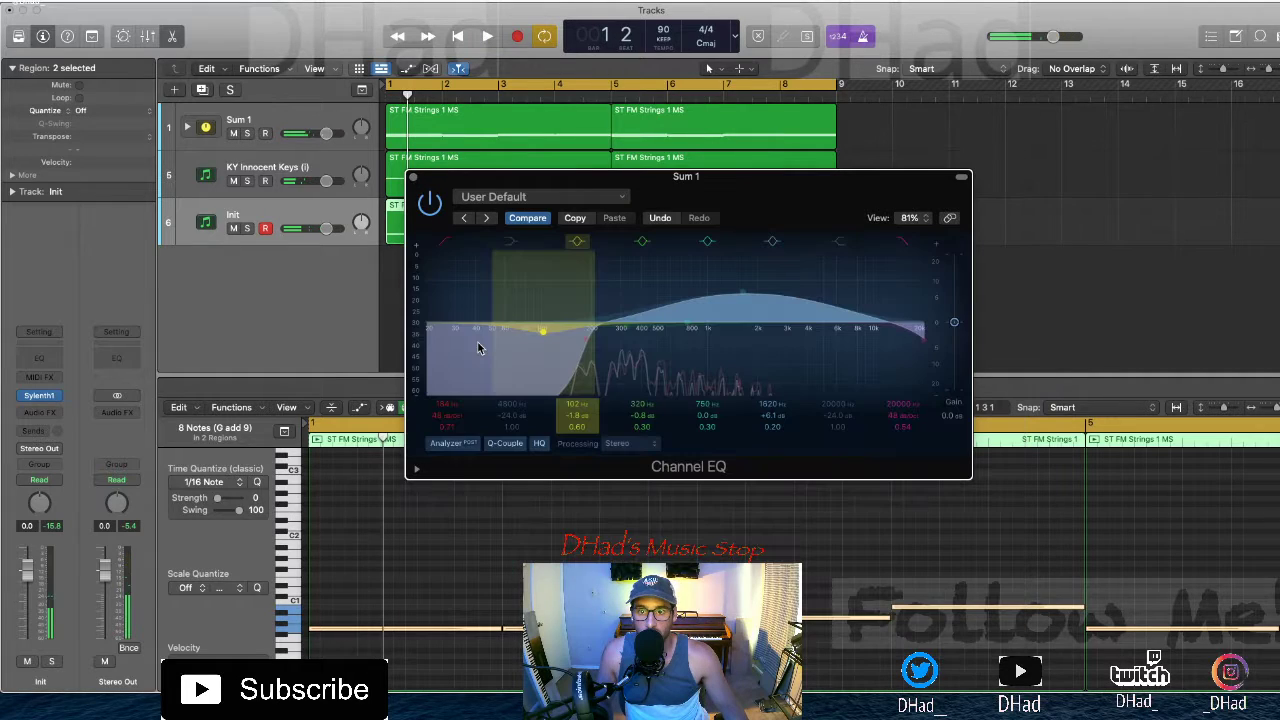
pyautogui.press('super+w')
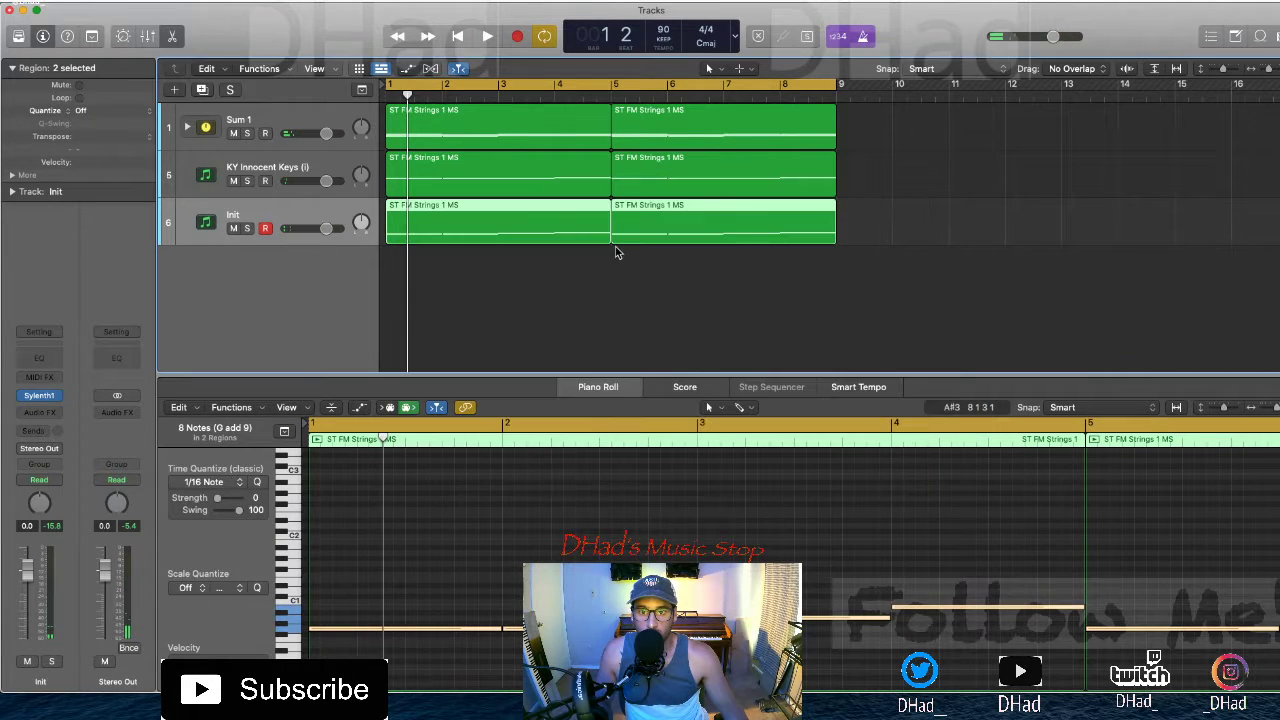
# Transpose the bar 1 bass note in the Init track's first region up five semitones to C1 during playback
pyautogui.click(519, 619)
pyautogui.press('space')
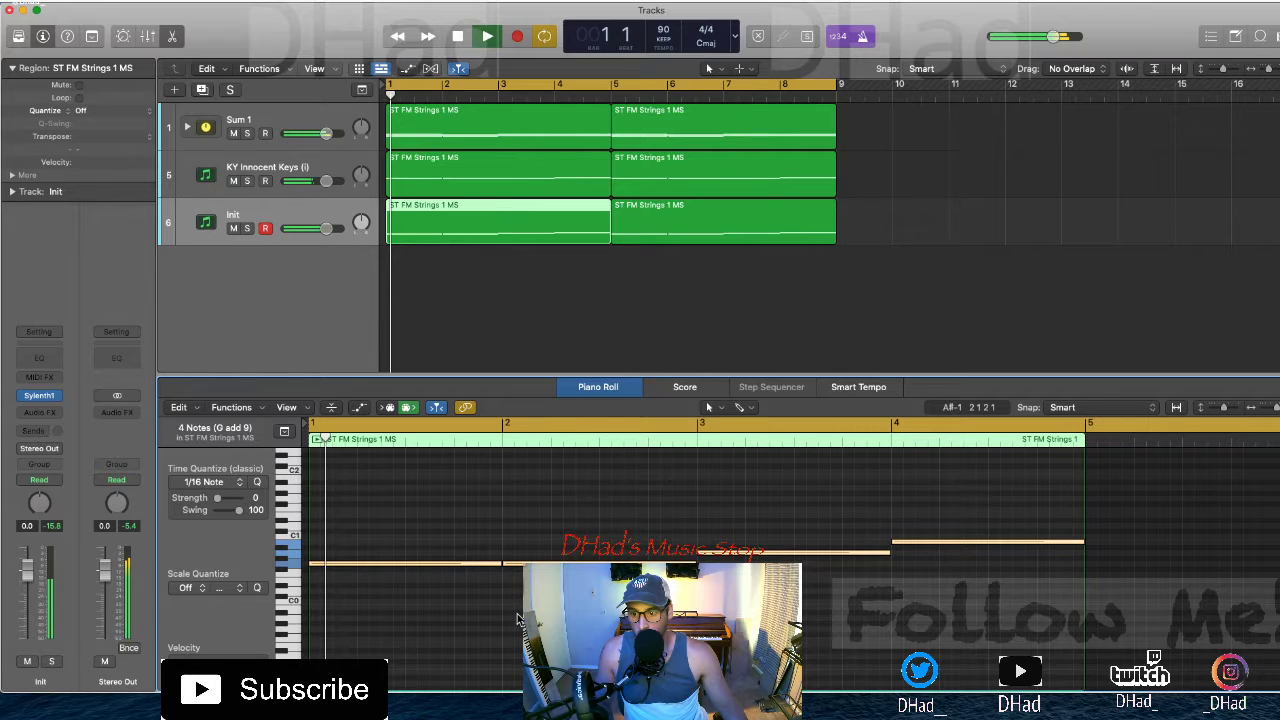
pyautogui.click(486, 563)
pyautogui.hotkey('shift', 'alt', 'Up')
pyautogui.hotkey('shift', 'alt', 'Down')
pyautogui.hotkey('alt', 'Up')
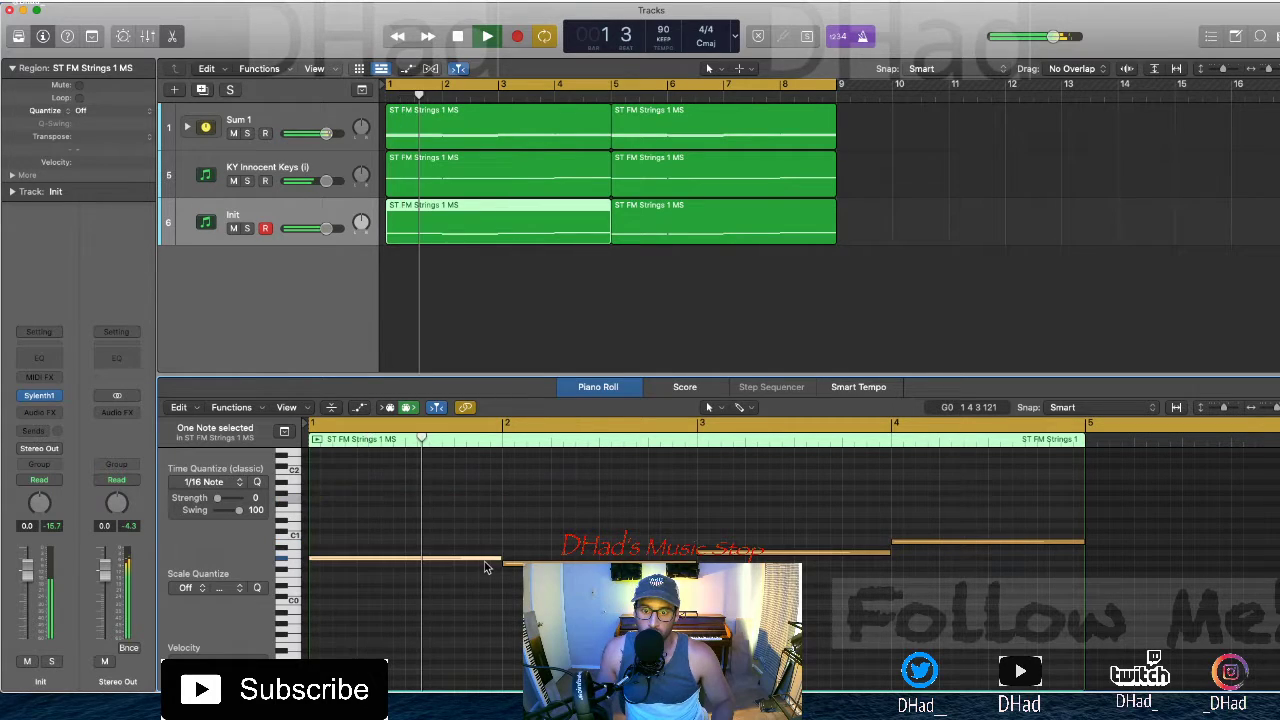
pyautogui.hotkey('alt', 'Up')
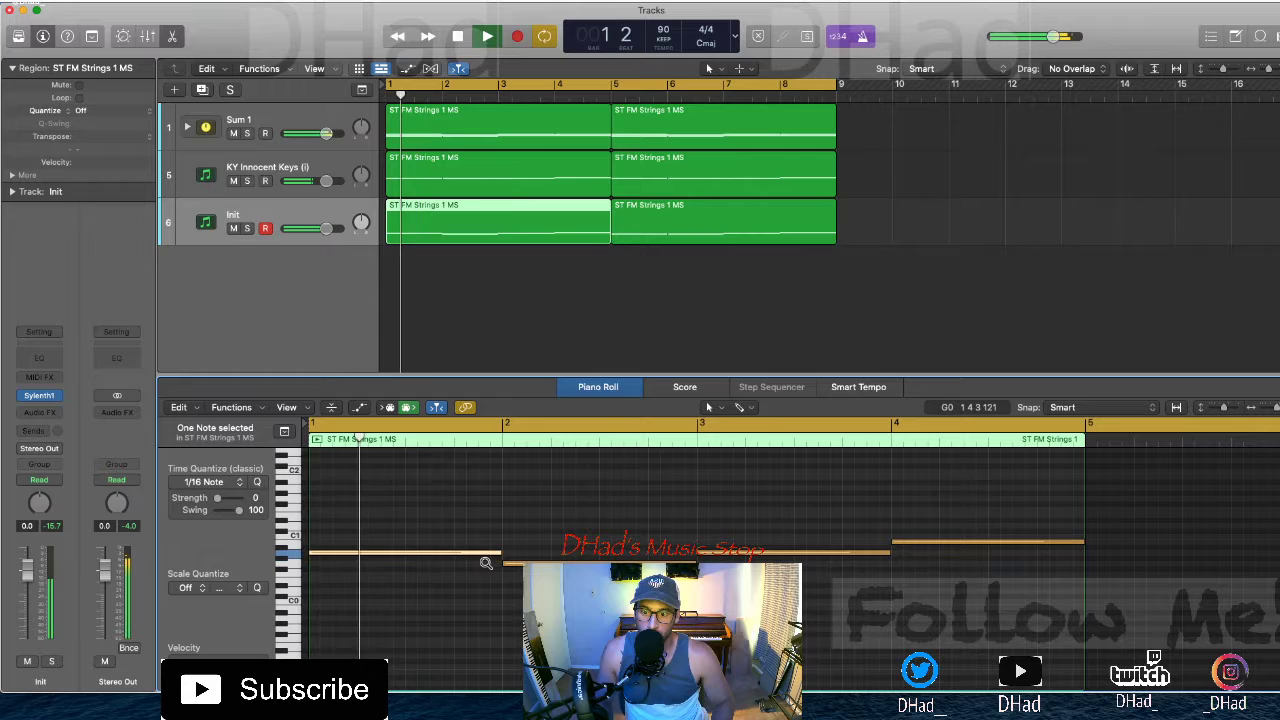
pyautogui.hotkey('alt', 'Up')
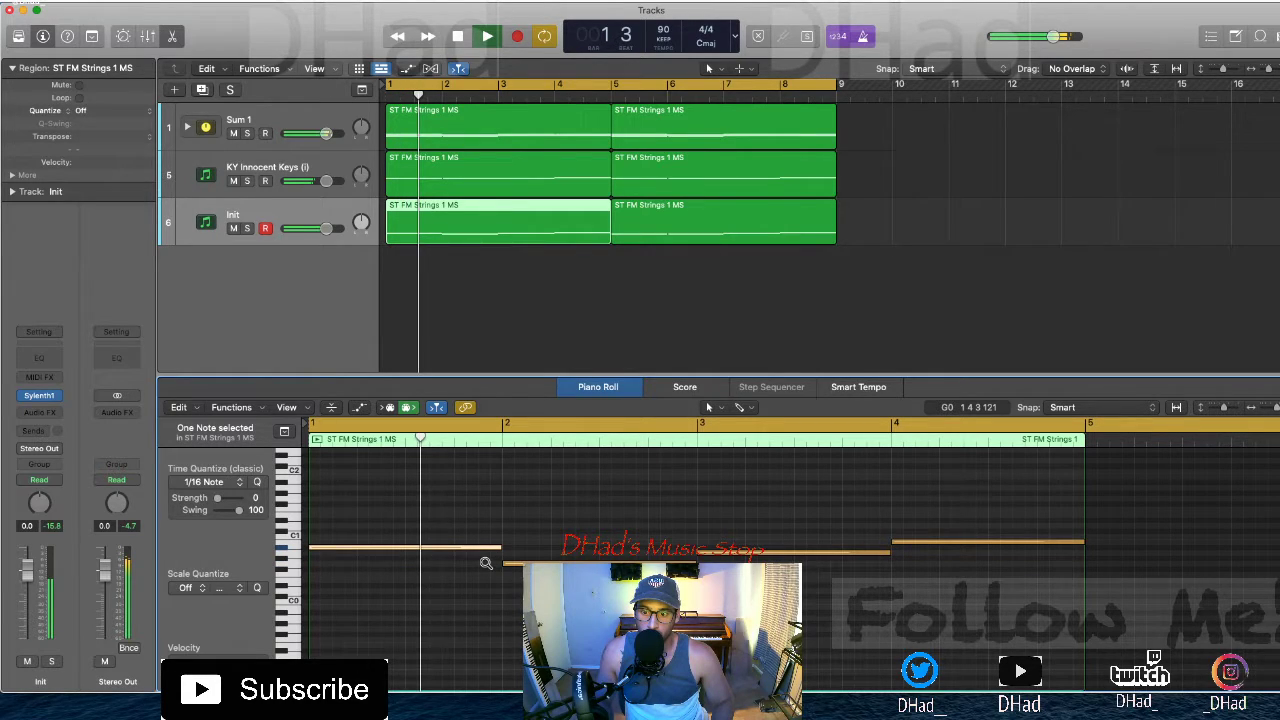
pyautogui.hotkey('alt', 'Up')
pyautogui.hotkey('alt', 'Up')
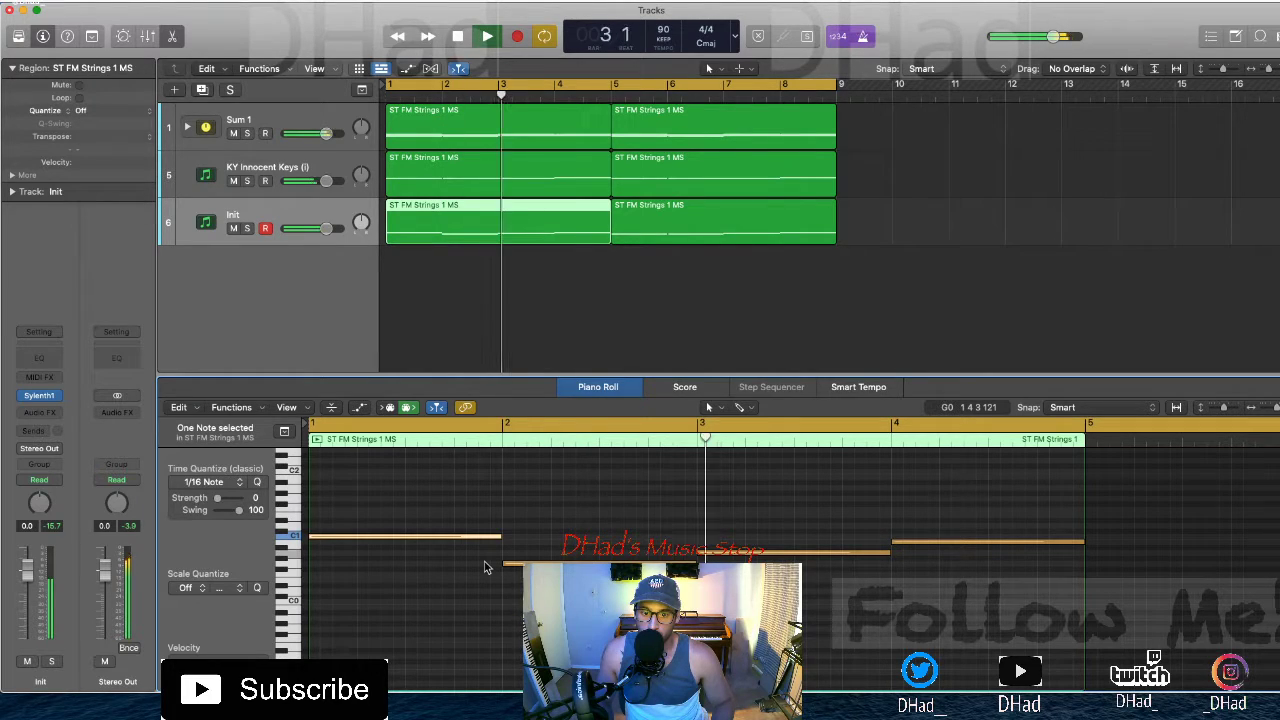
# Close the note editor and lower the Init track's volume to -9.0 dB
pyautogui.press('e')
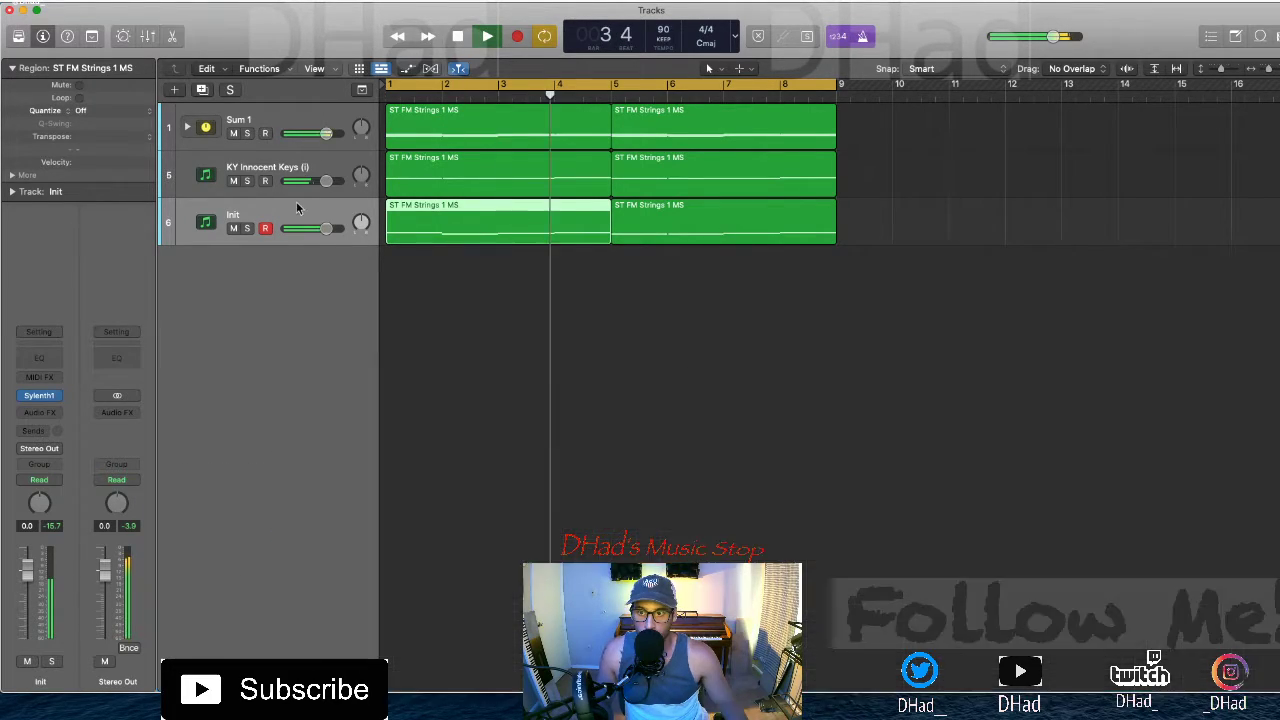
pyautogui.click(277, 170)
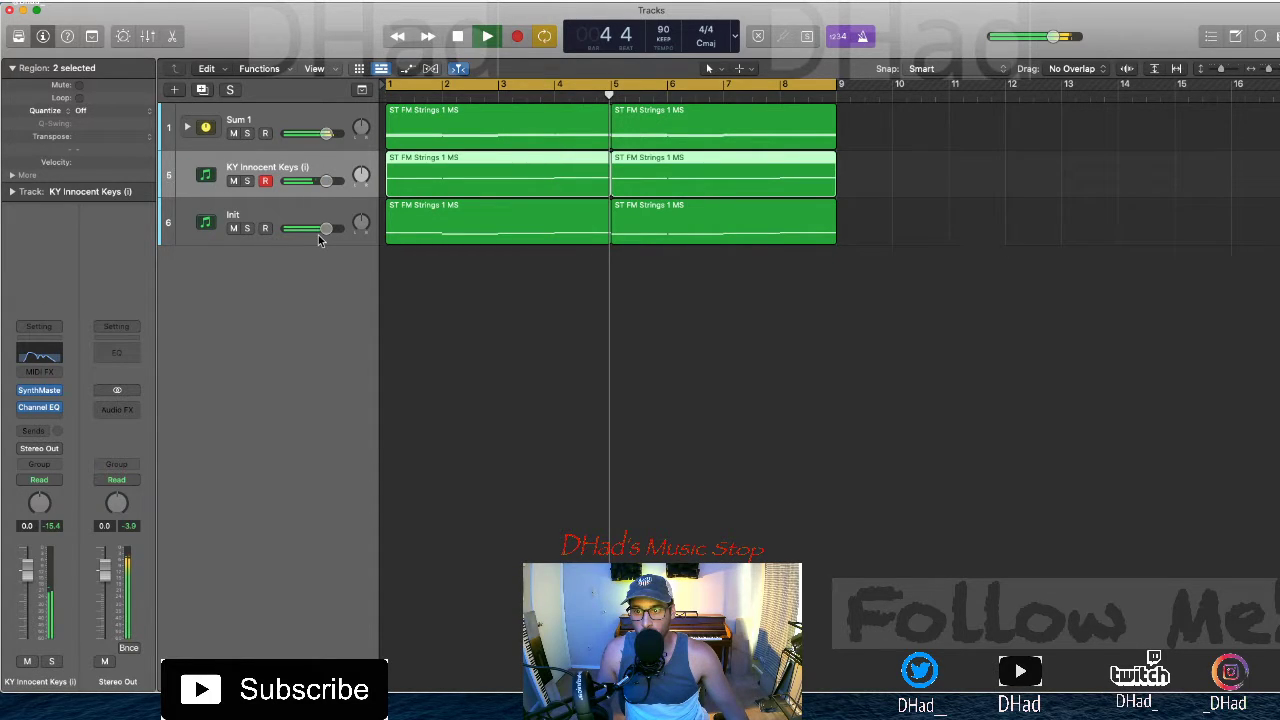
pyautogui.moveTo(326, 228); pyautogui.dragTo(307, 229)
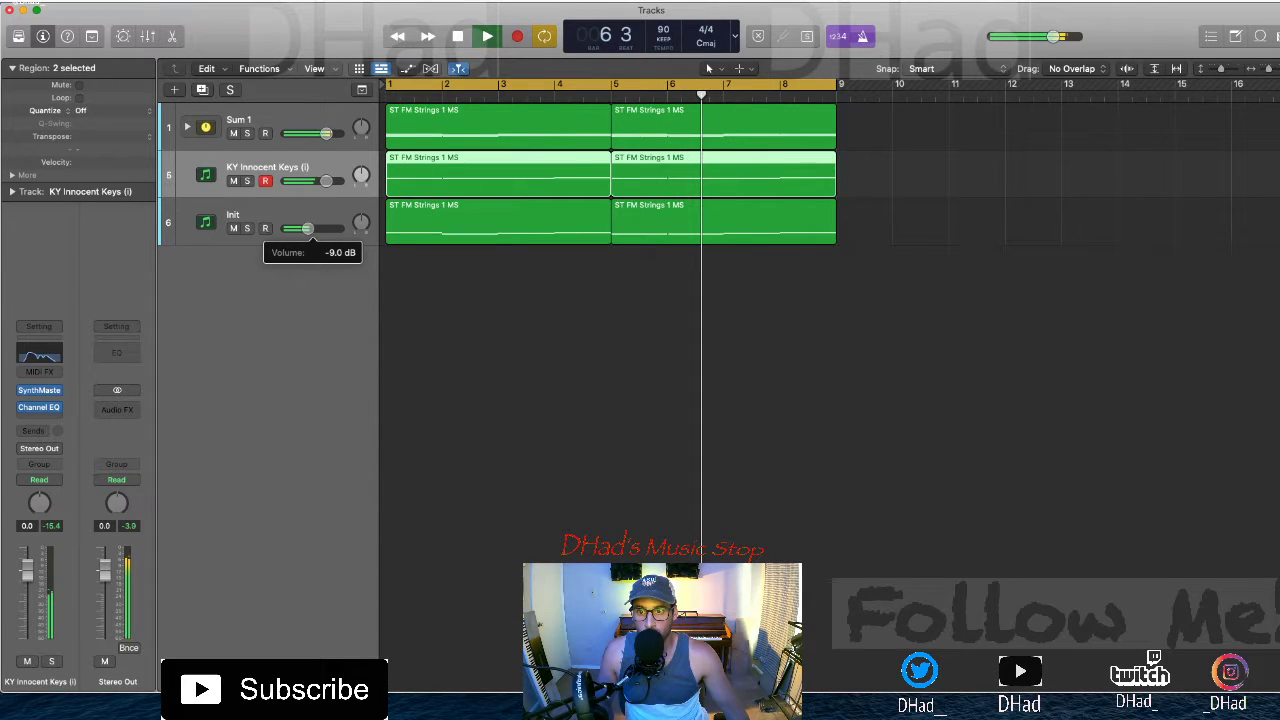
# Bounce all regions in place to a new track named ST FM Strings 1 MS_bip, leaving the source regions as they are
pyautogui.press('super+a')
pyautogui.hotkey('ctrl', 'b')
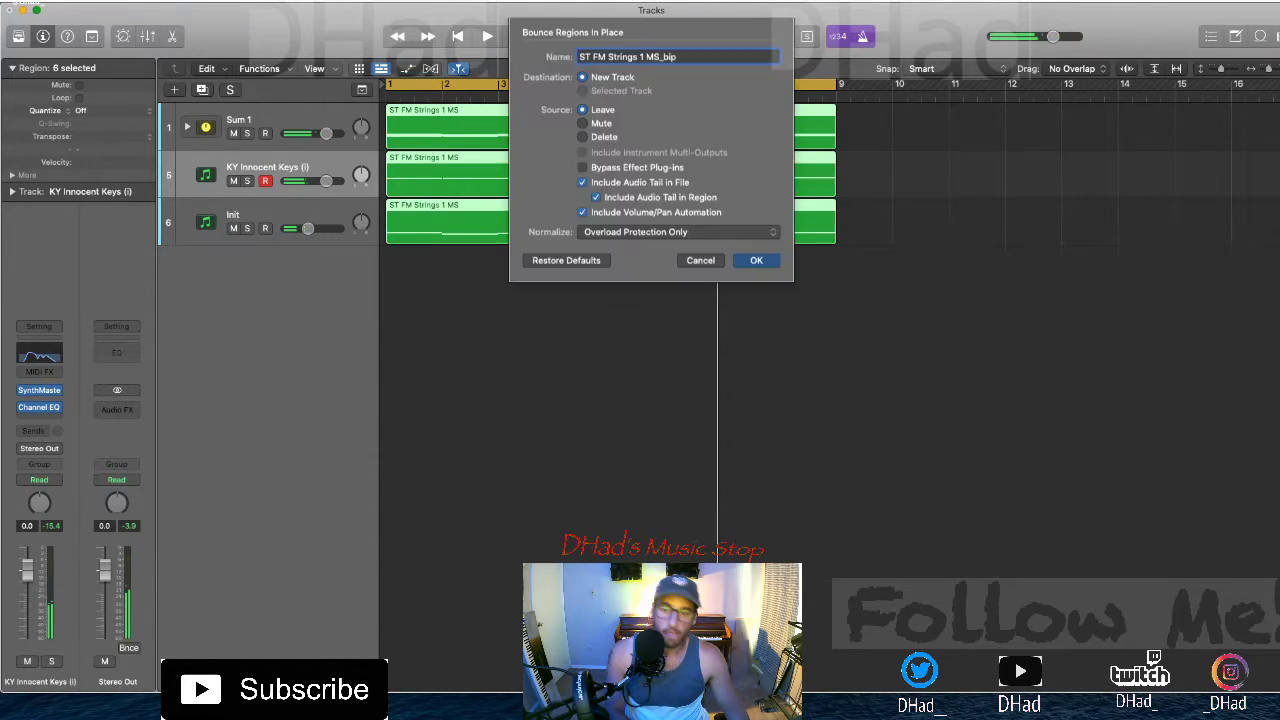
pyautogui.press('Return')
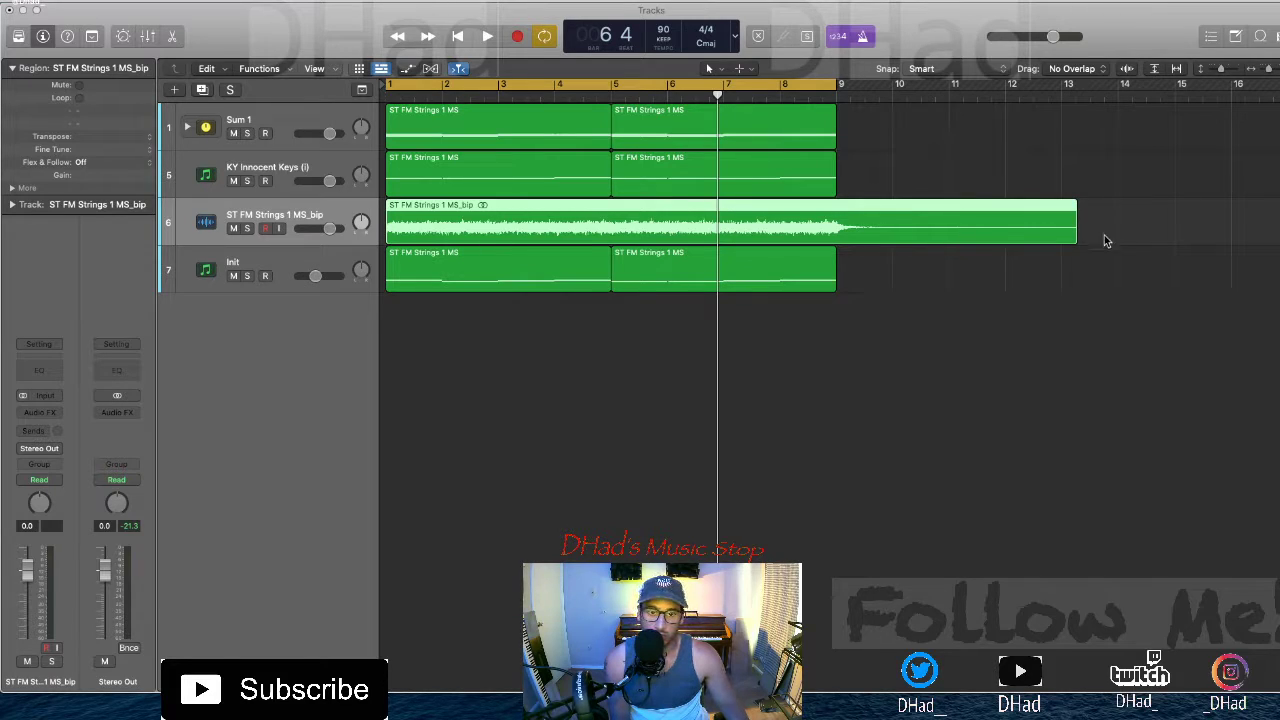
pyautogui.moveTo(420, 237); pyautogui.dragTo(244, 390)
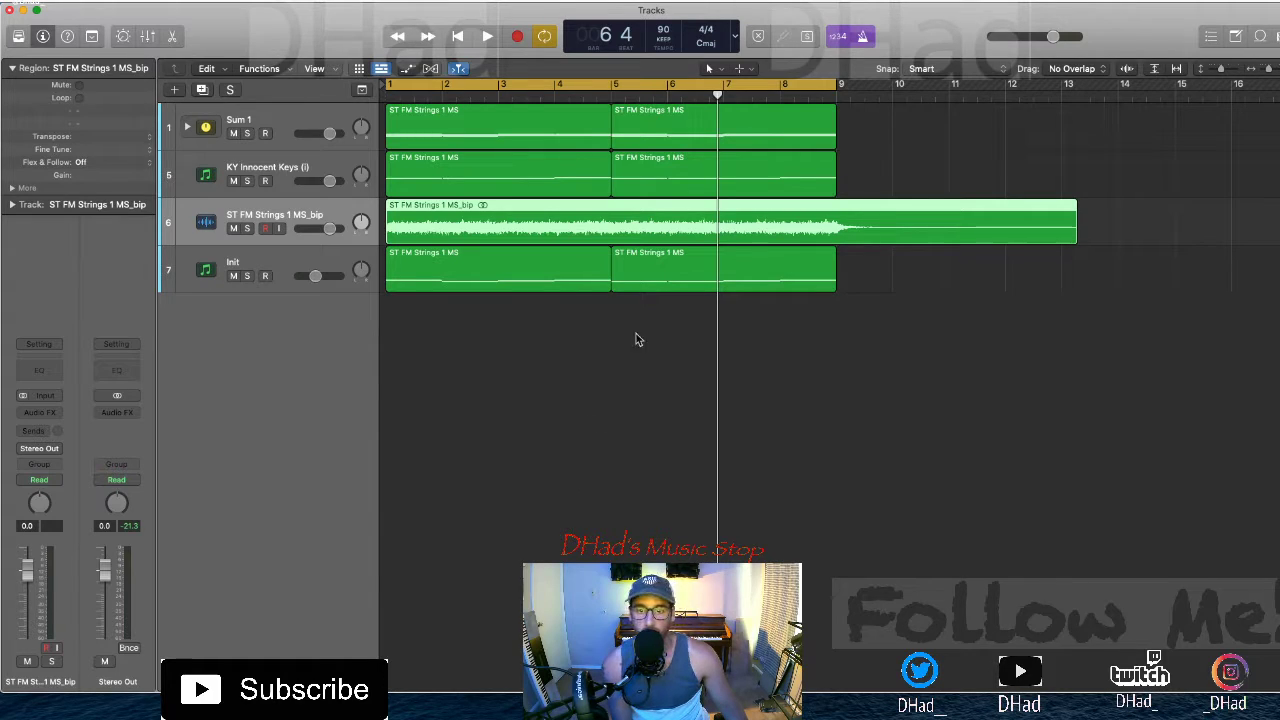
pyautogui.moveTo(630, 235); pyautogui.dragTo(233, 390)
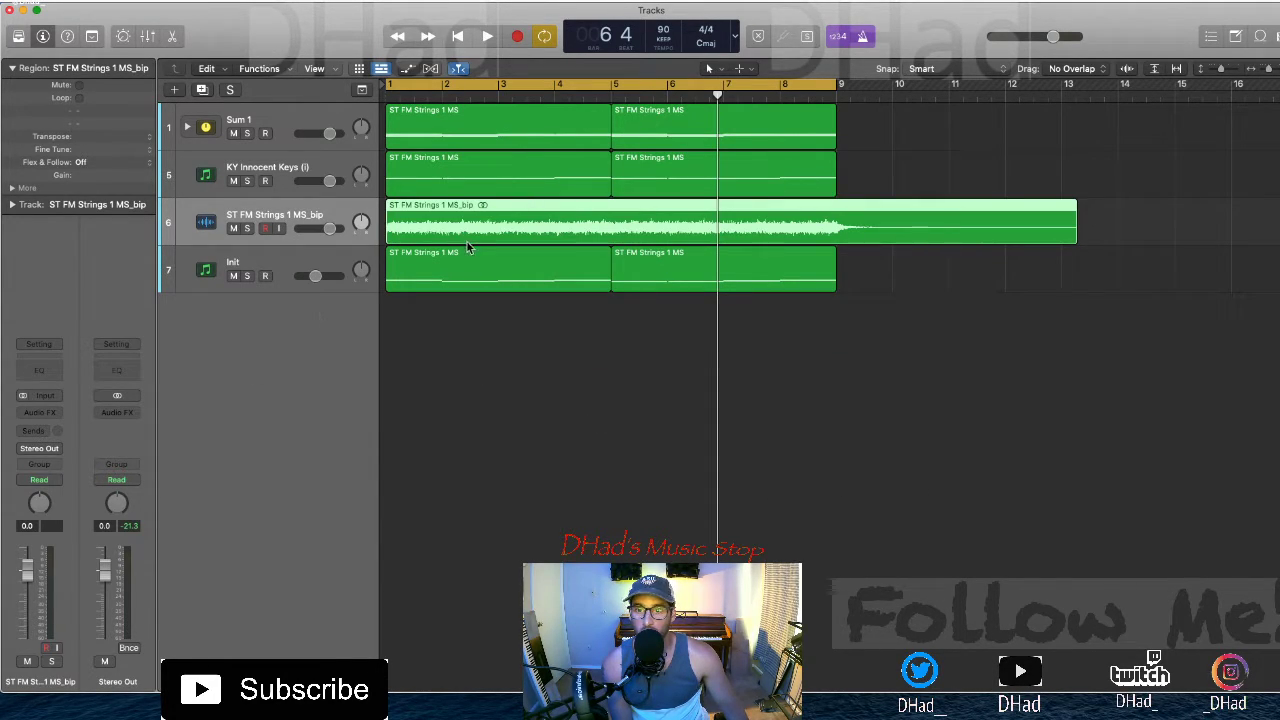
pyautogui.moveTo(435, 230); pyautogui.dragTo(257, 391)
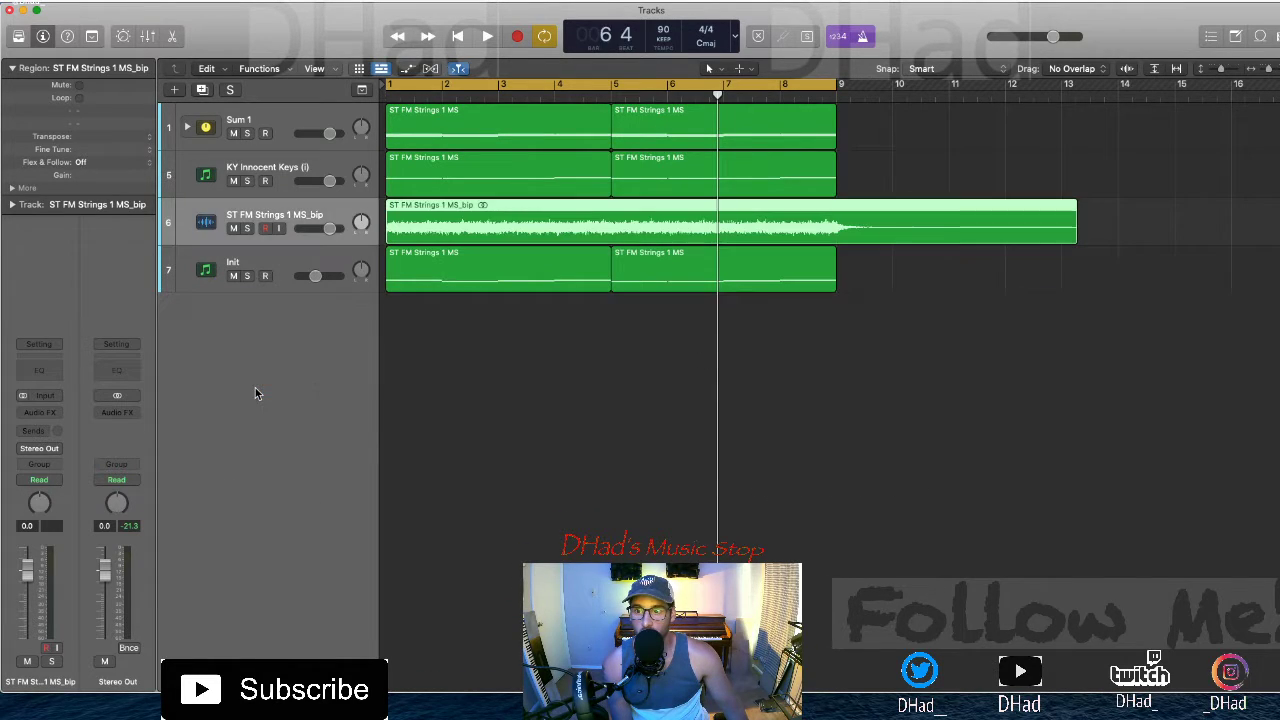
pyautogui.moveTo(402, 200); pyautogui.dragTo(257, 394)
pyautogui.moveTo(408, 226); pyautogui.dragTo(263, 380)
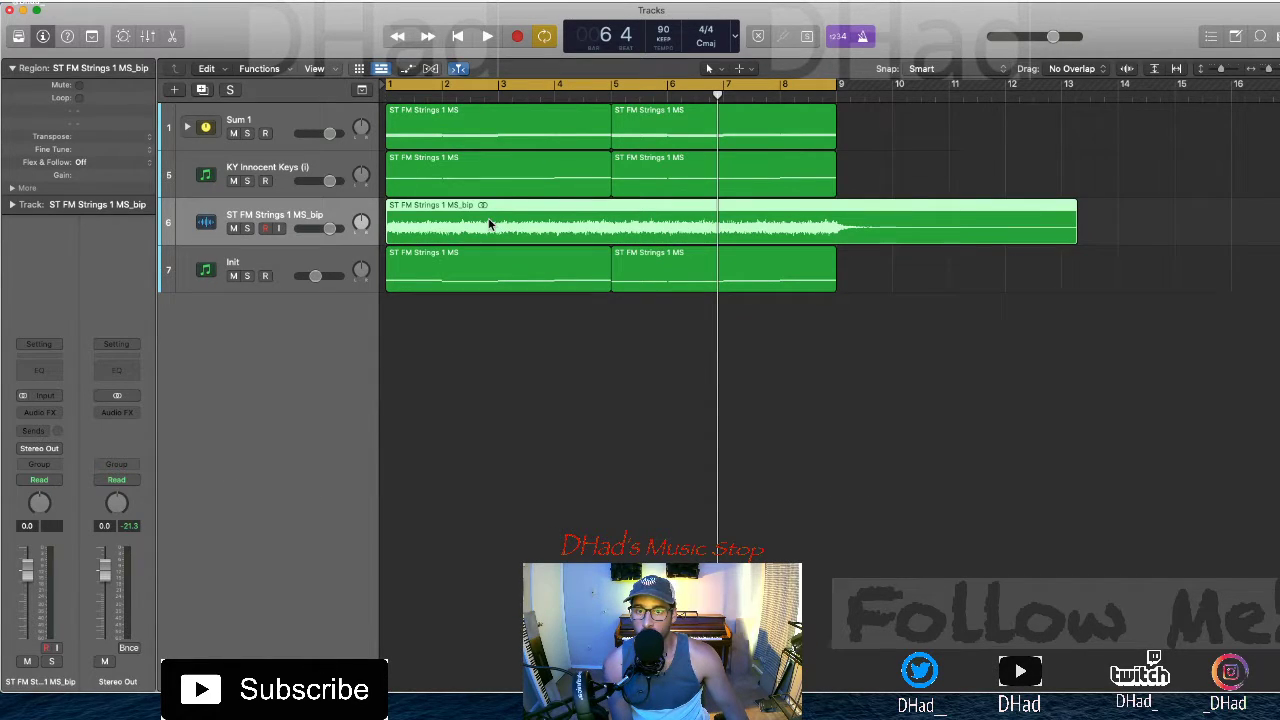
pyautogui.moveTo(489, 224); pyautogui.dragTo(251, 395)
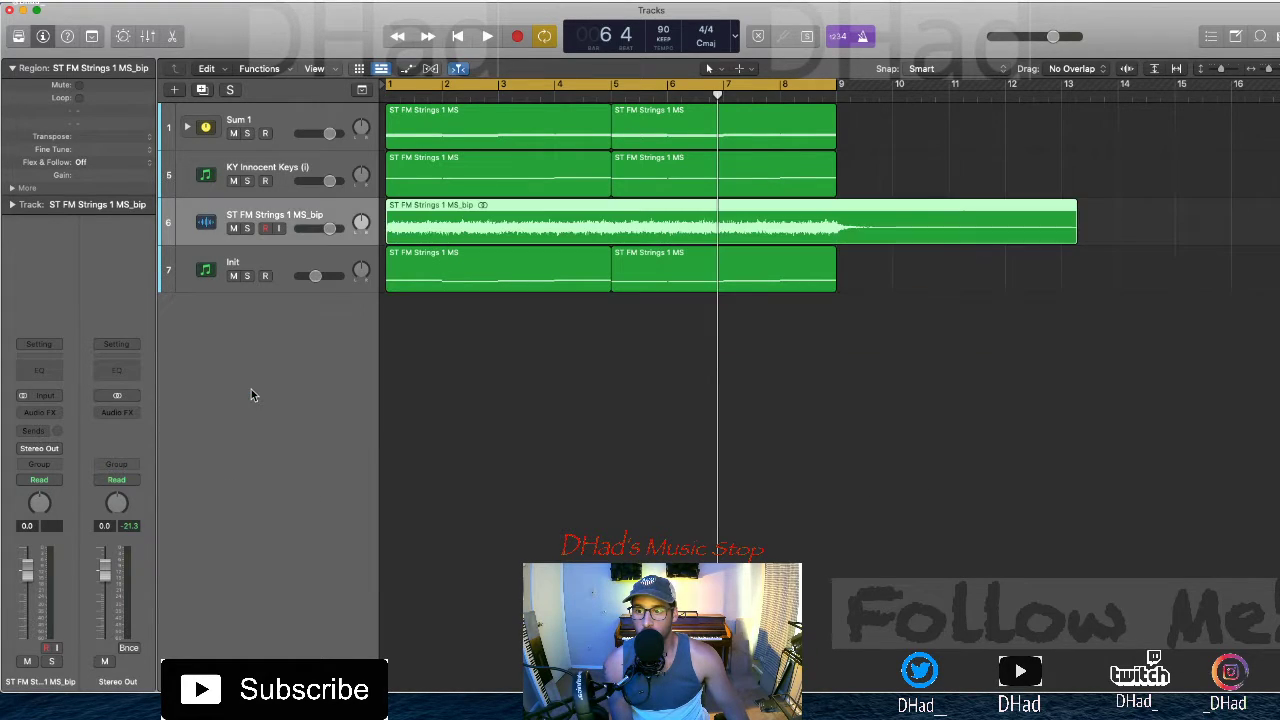
# Export the bounced region as a 16-bit WAVE audio file named "90 chords 80s ish"
pyautogui.rightClick(500, 207)
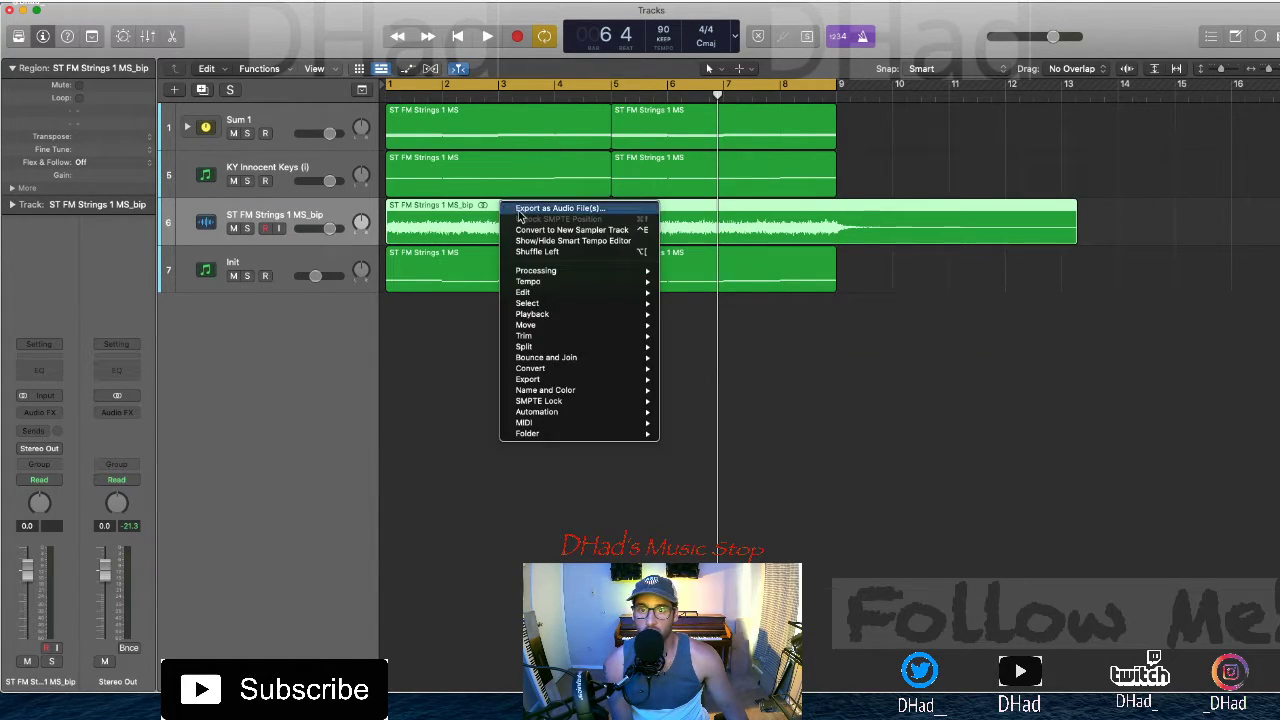
pyautogui.click(519, 210)
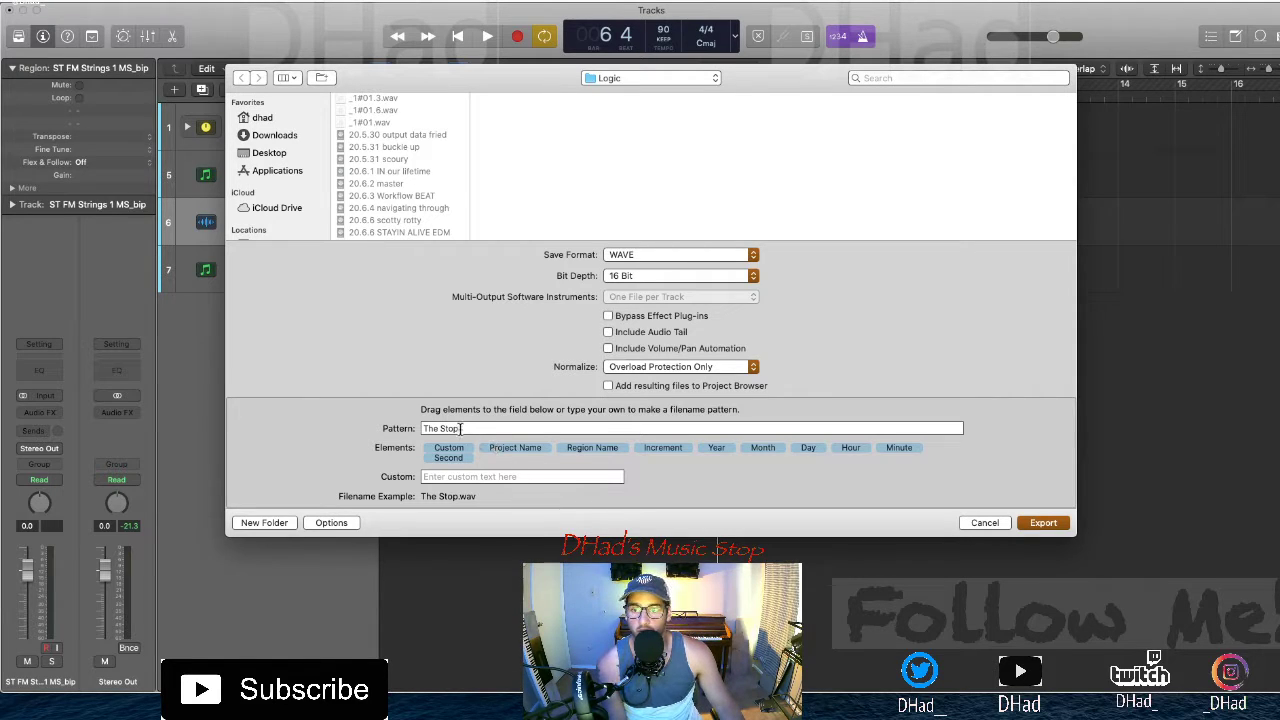
pyautogui.moveTo(464, 430); pyautogui.dragTo(234, 436)
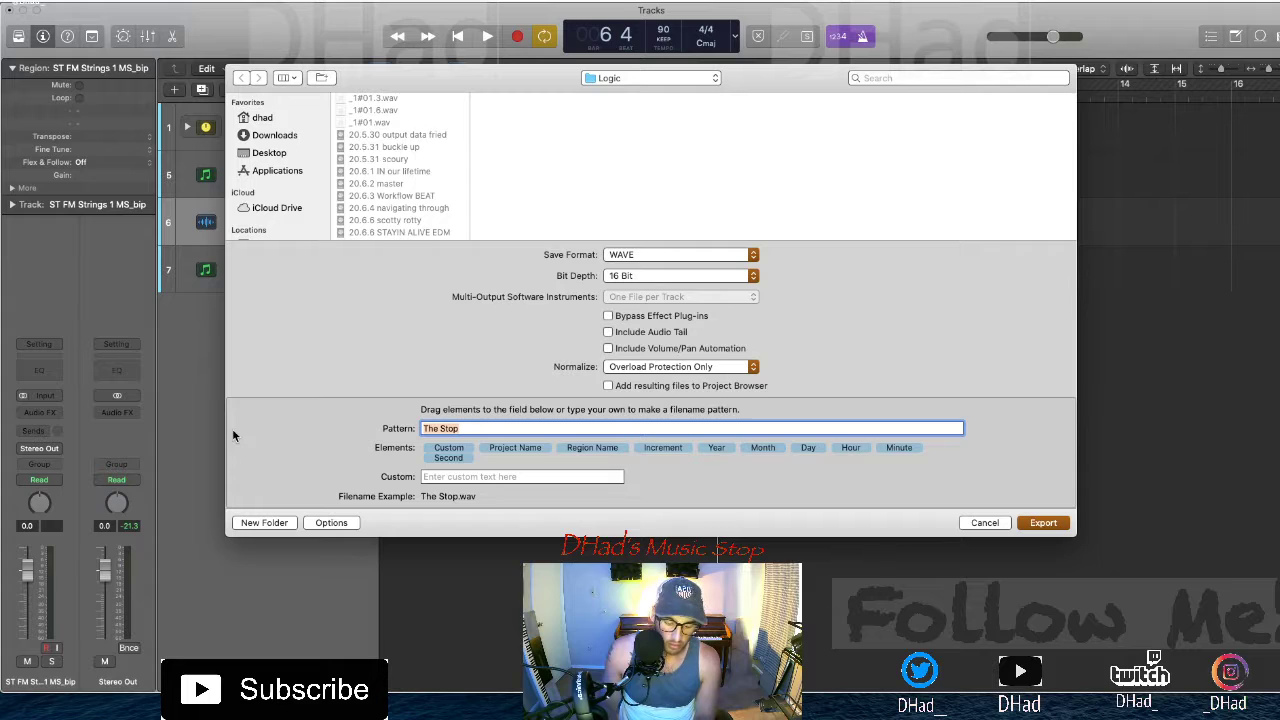
pyautogui.write('90 chords')
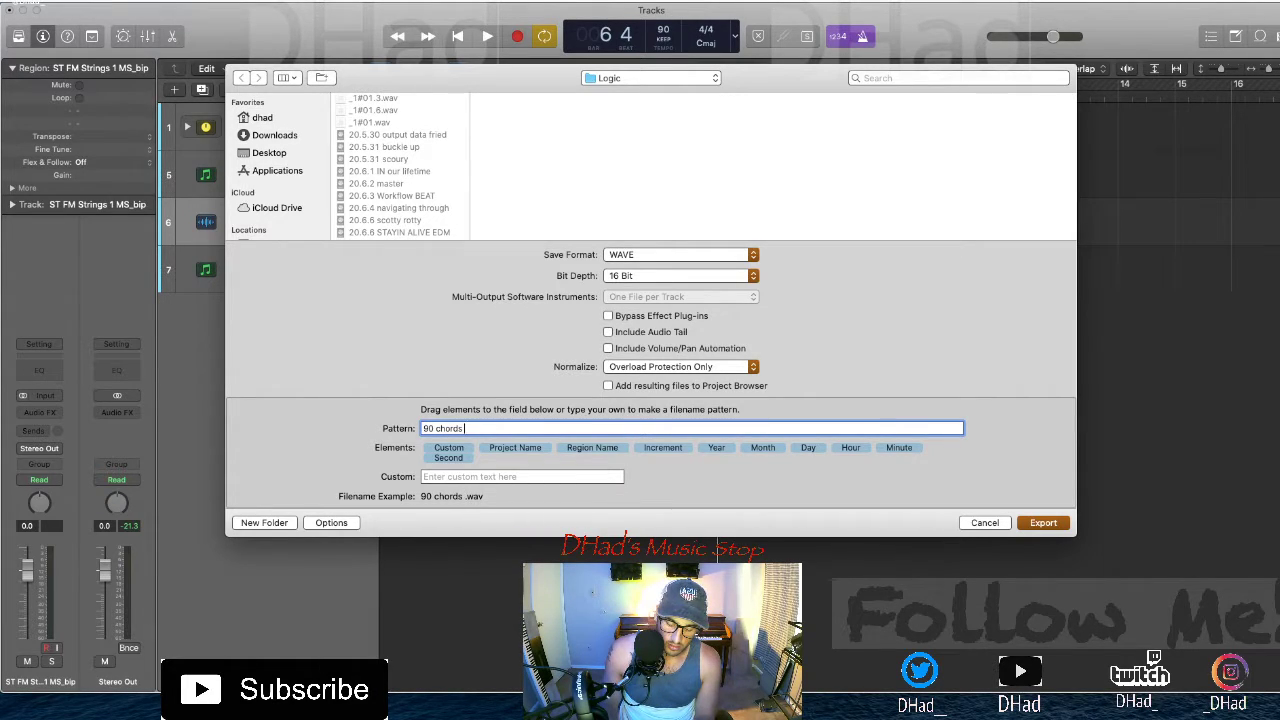
pyautogui.write('80s')
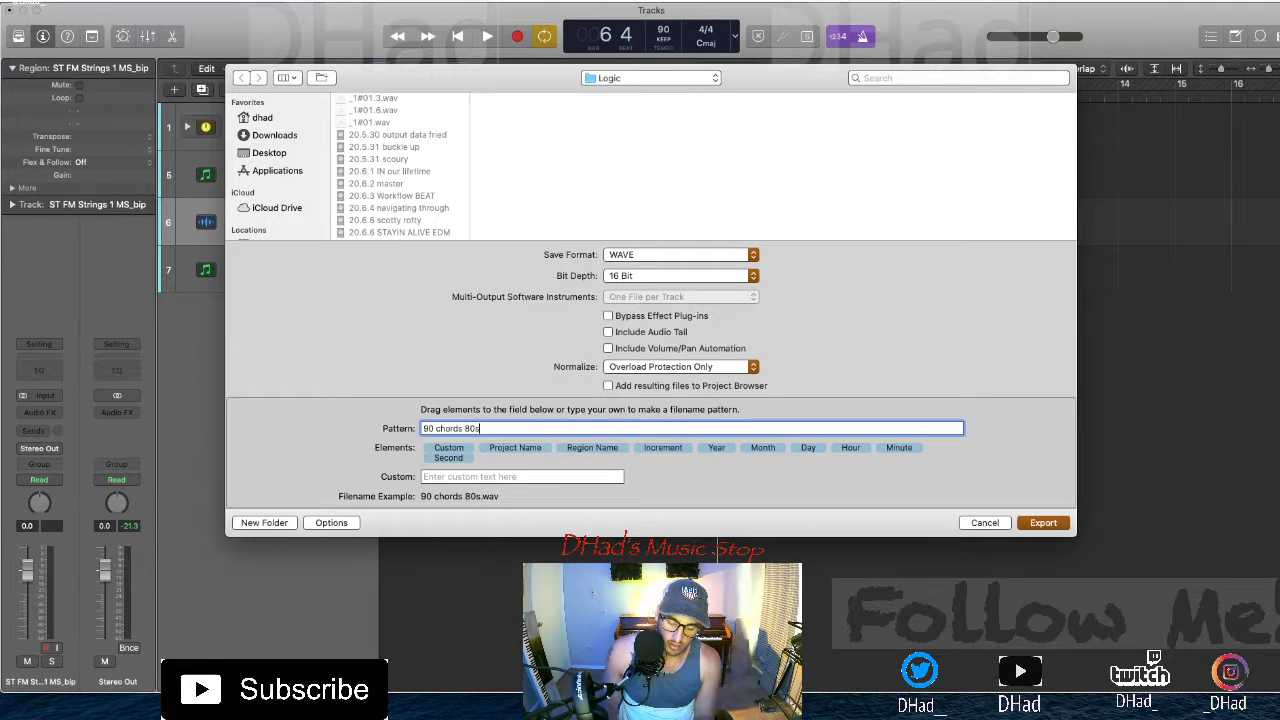
pyautogui.write(' ish')
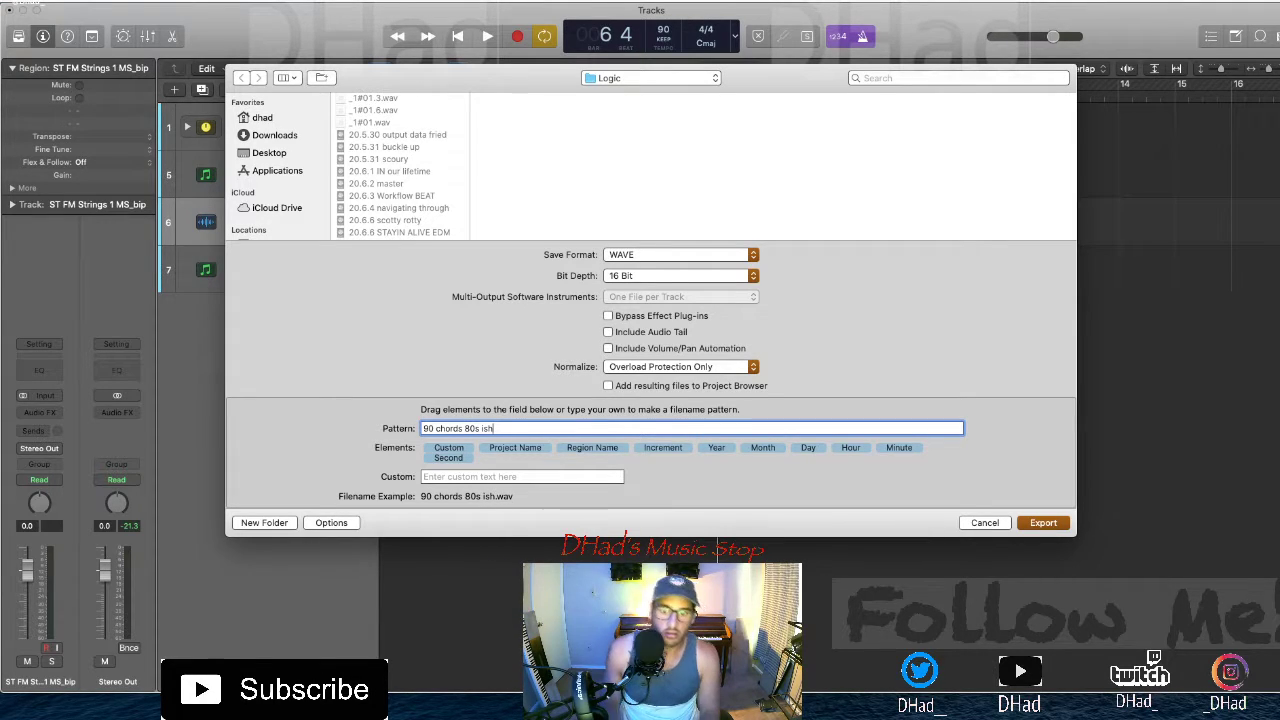
pyautogui.press('Return')
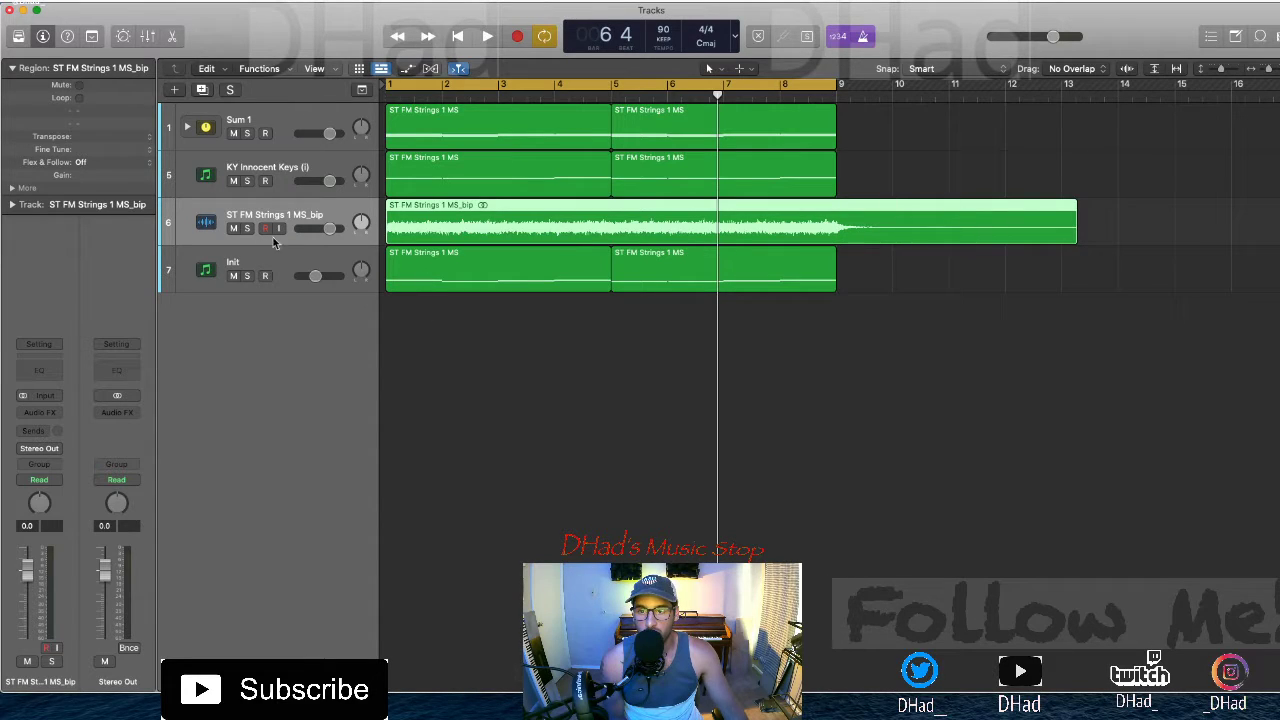
# Delete the bounced audio track and mute the Sum 1, KY Innocent Keys and Init tracks
pyautogui.click(233, 228)
pyautogui.press('Delete')
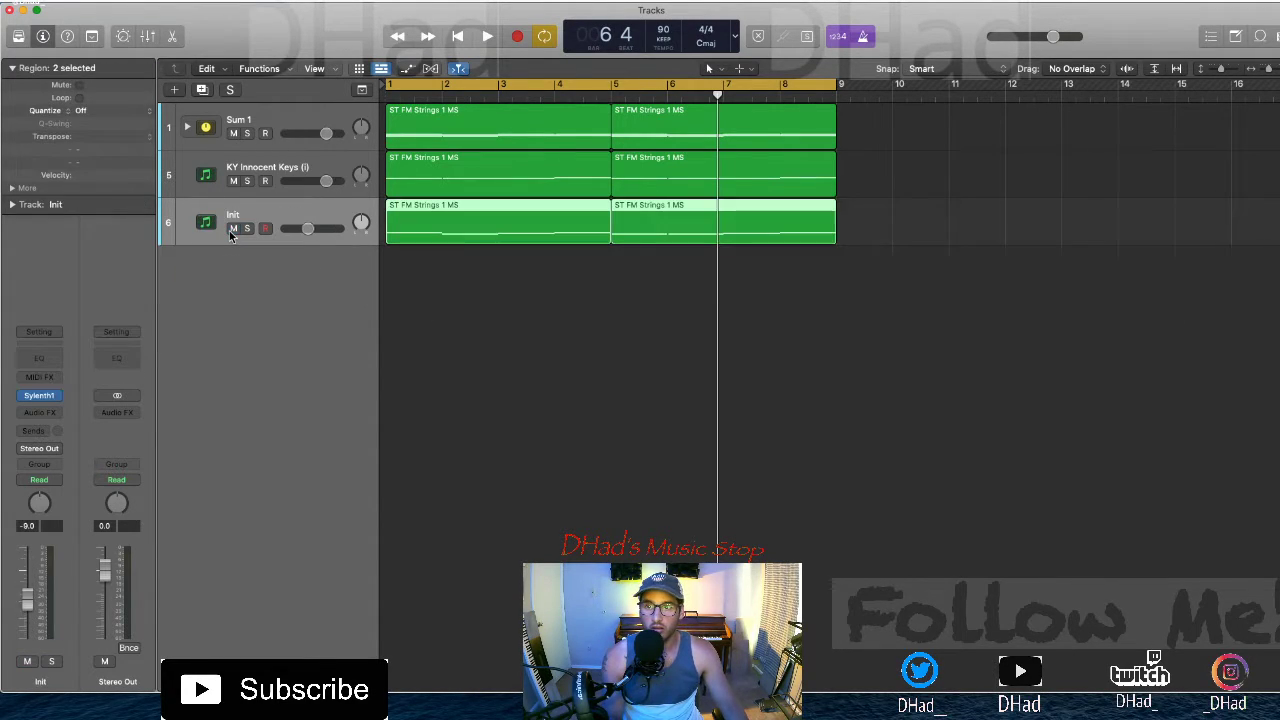
pyautogui.moveTo(233, 134); pyautogui.dragTo(228, 317)
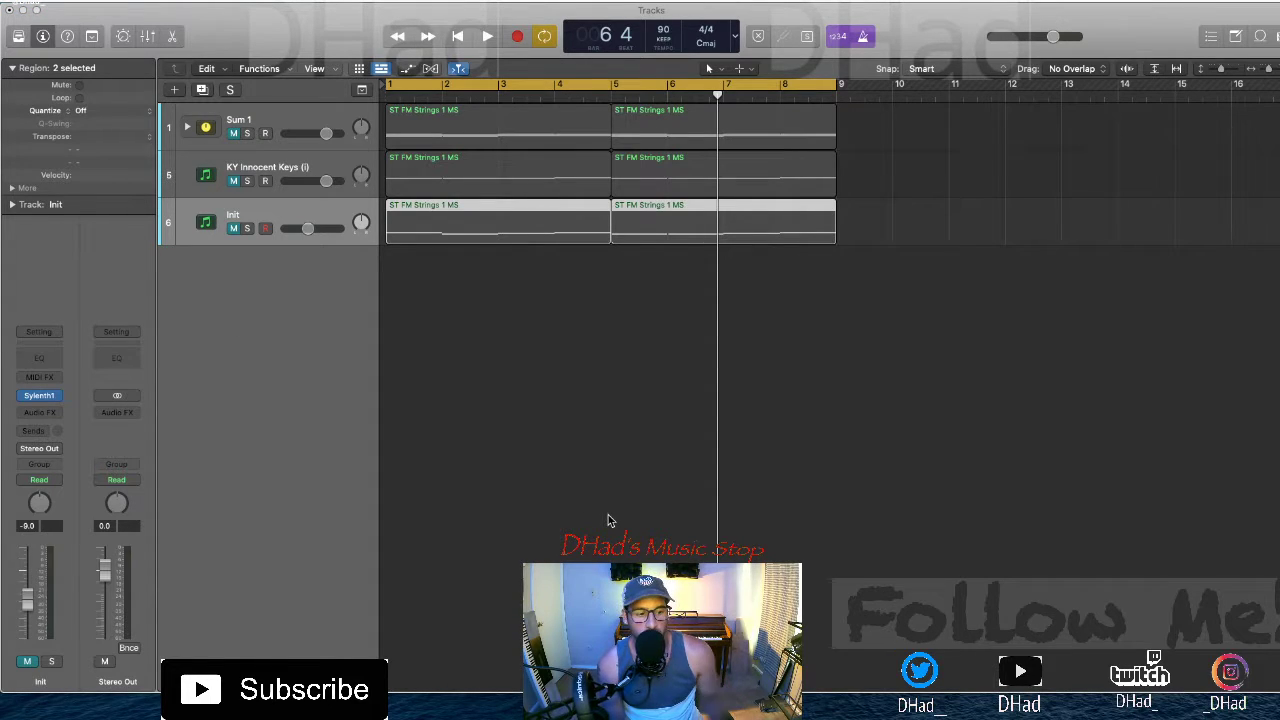
# Switch to Finder and load "90 chords 80s ish.wav" from the home folder's Music > Logic folder onto a new Alchemy instrument track
pyautogui.press('super+Tab')
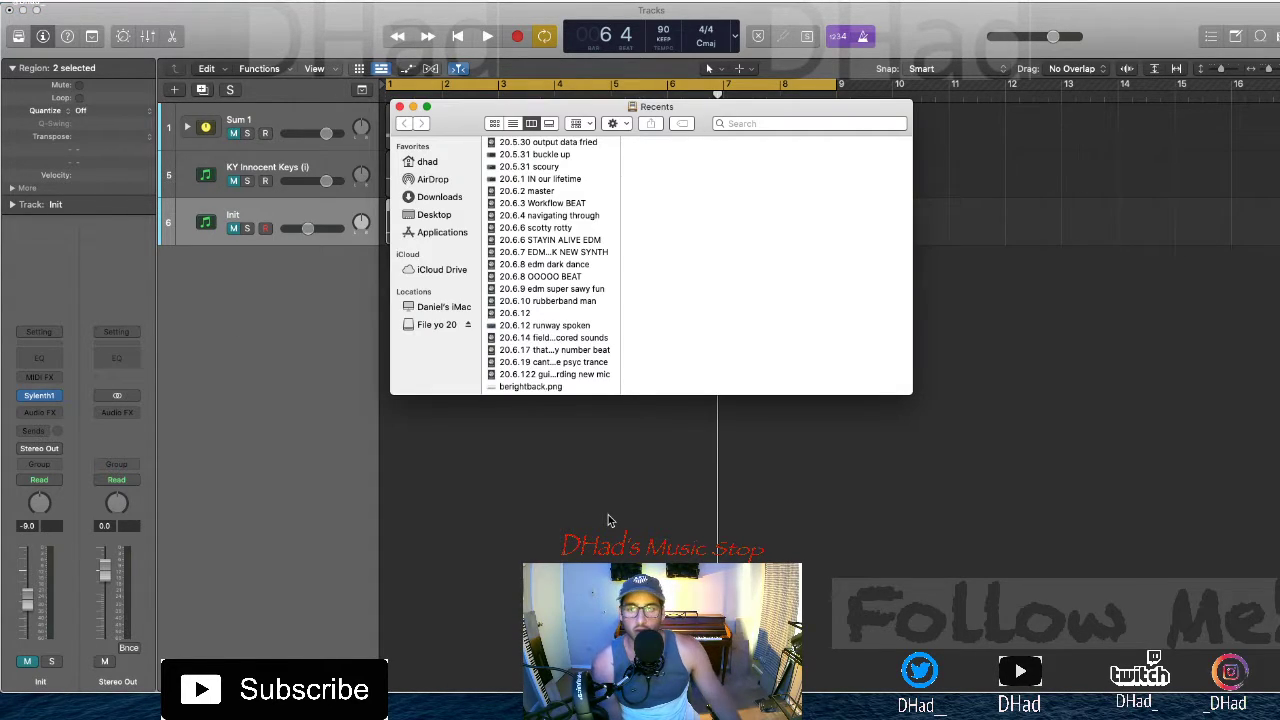
pyautogui.click(445, 324)
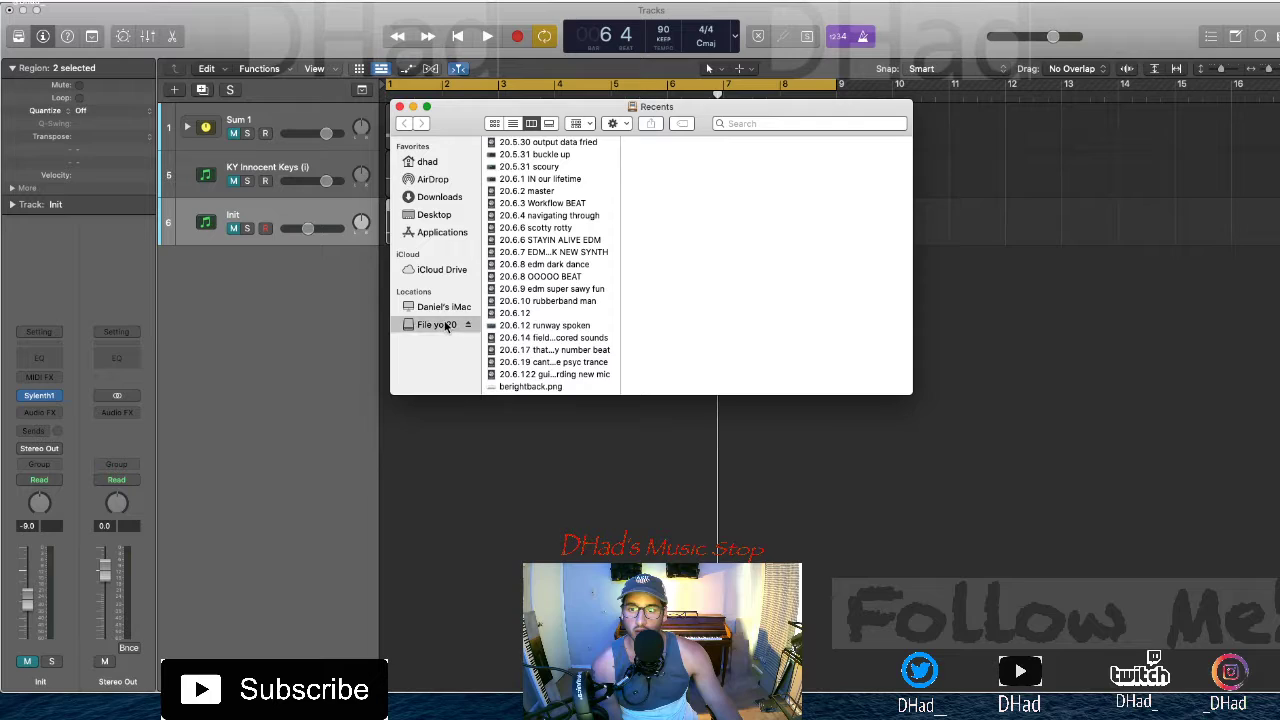
pyautogui.click(434, 214)
pyautogui.click(433, 162)
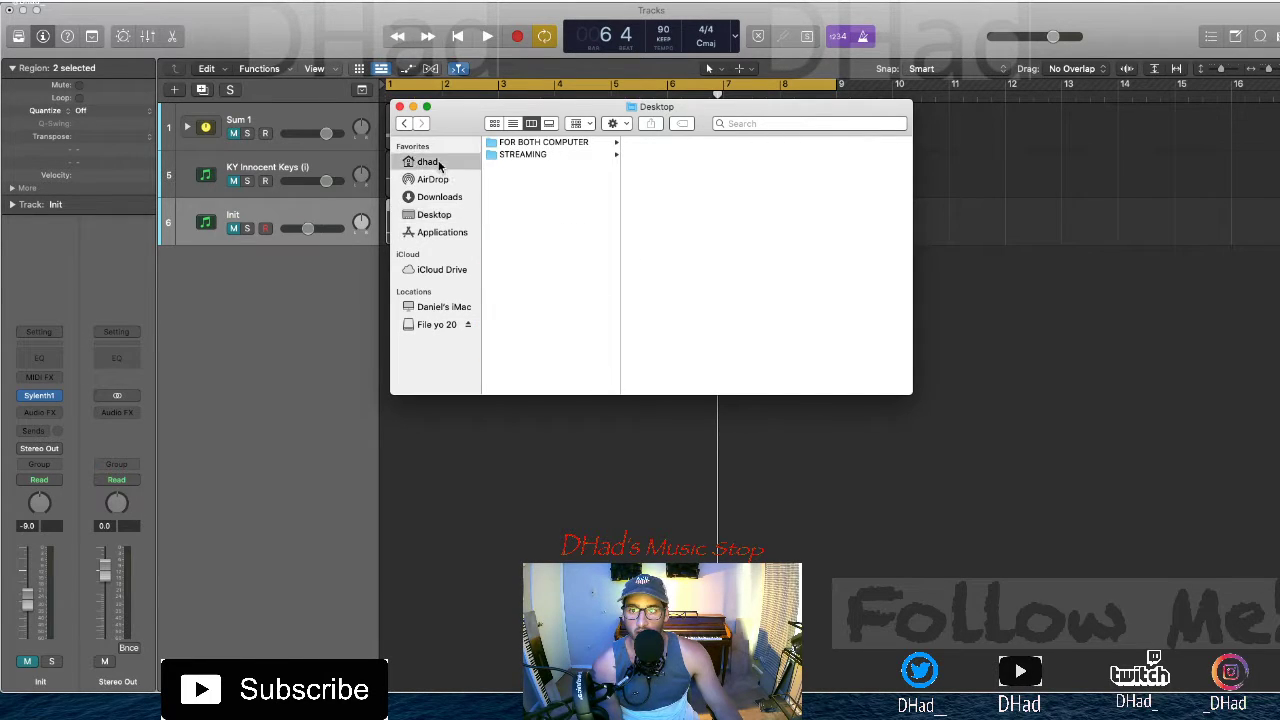
pyautogui.click(512, 204)
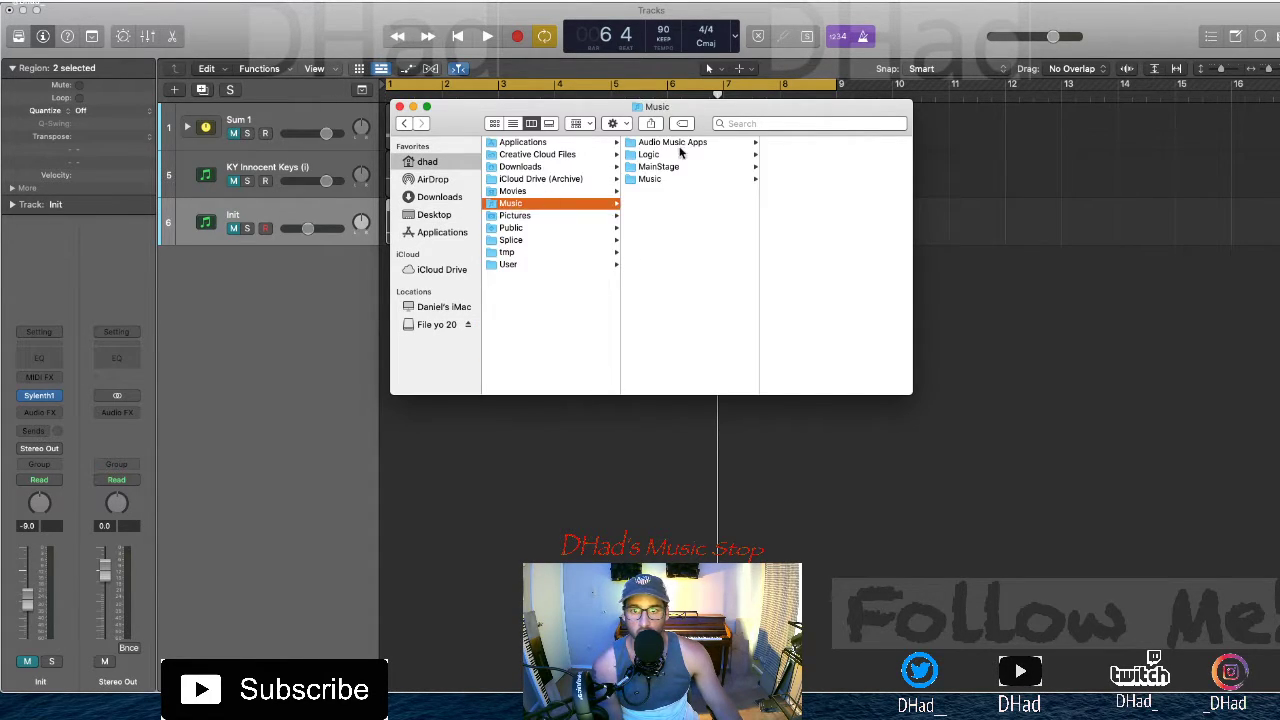
pyautogui.click(660, 145)
pyautogui.click(662, 156)
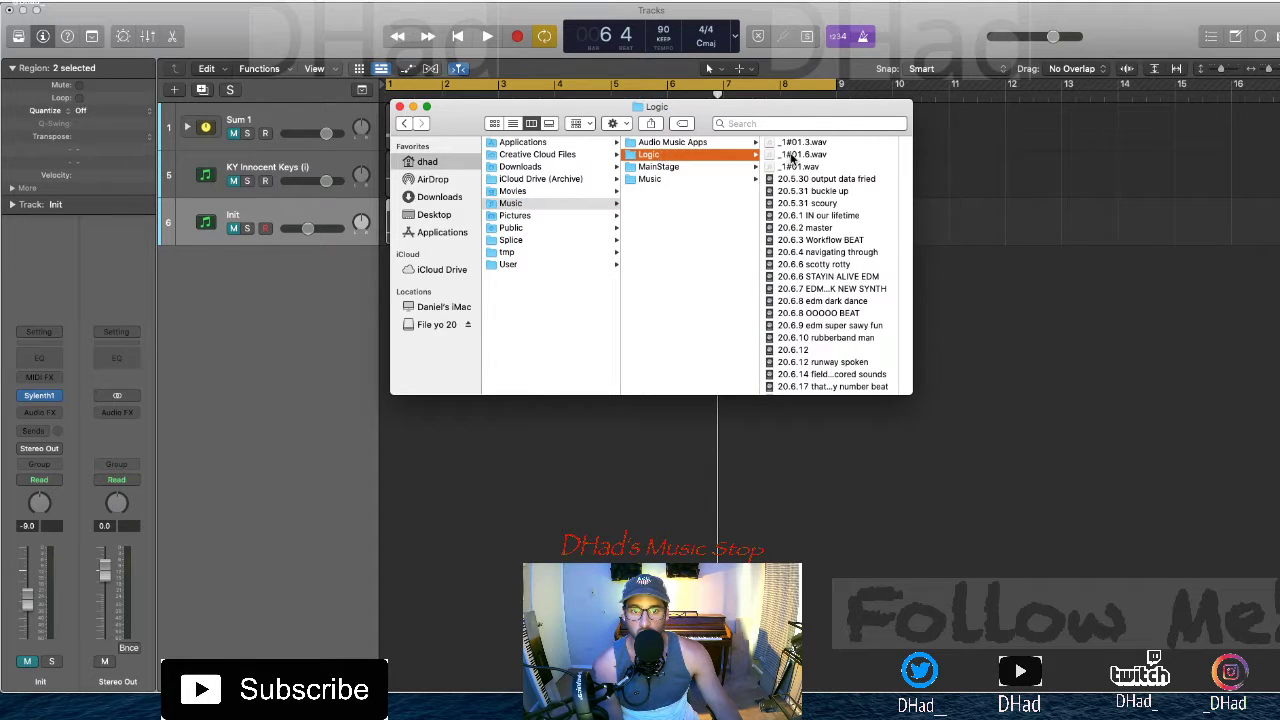
pyautogui.scroll(-10, 792, 160)
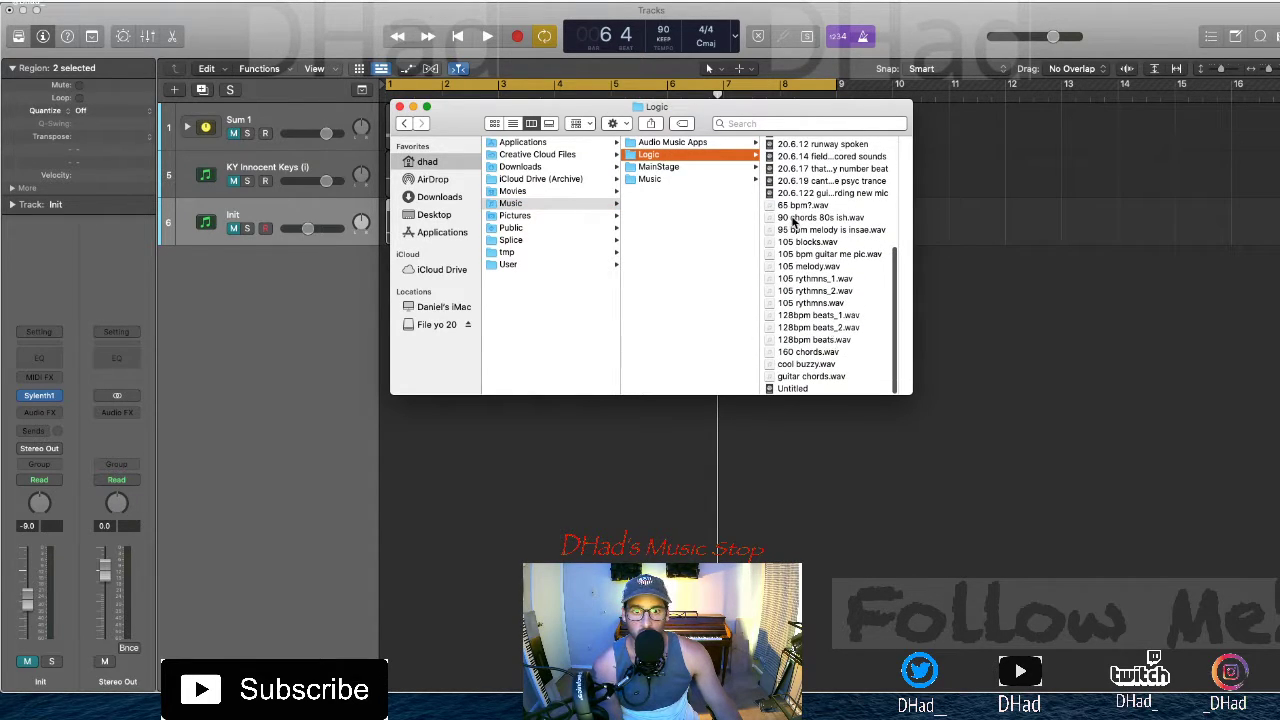
pyautogui.click(793, 219)
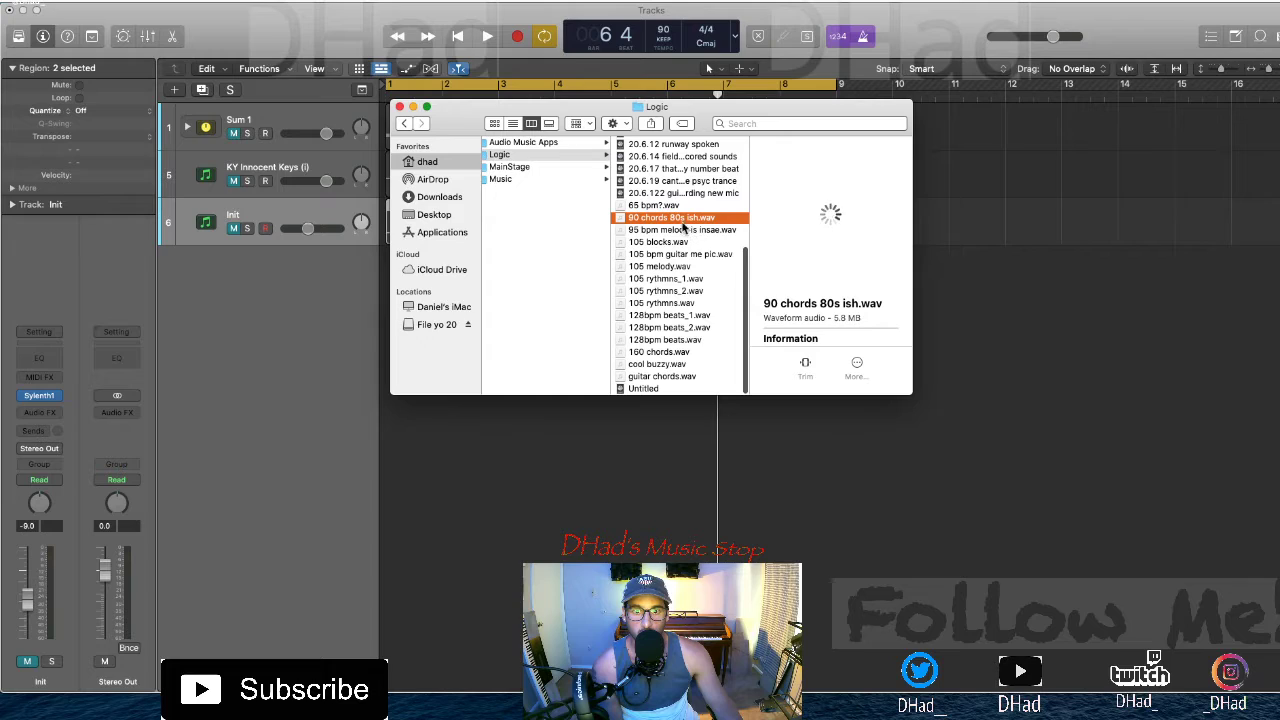
pyautogui.moveTo(683, 226); pyautogui.dragTo(235, 345)
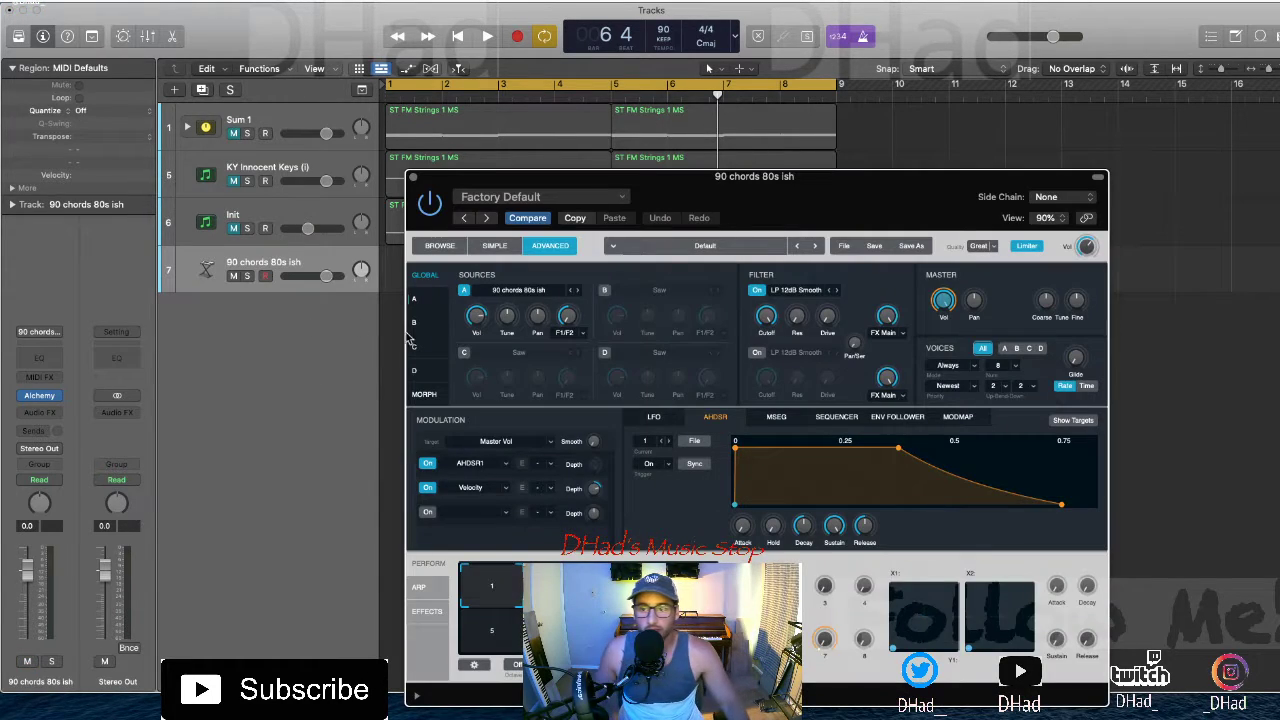
pyautogui.press('space')
pyautogui.press('space')
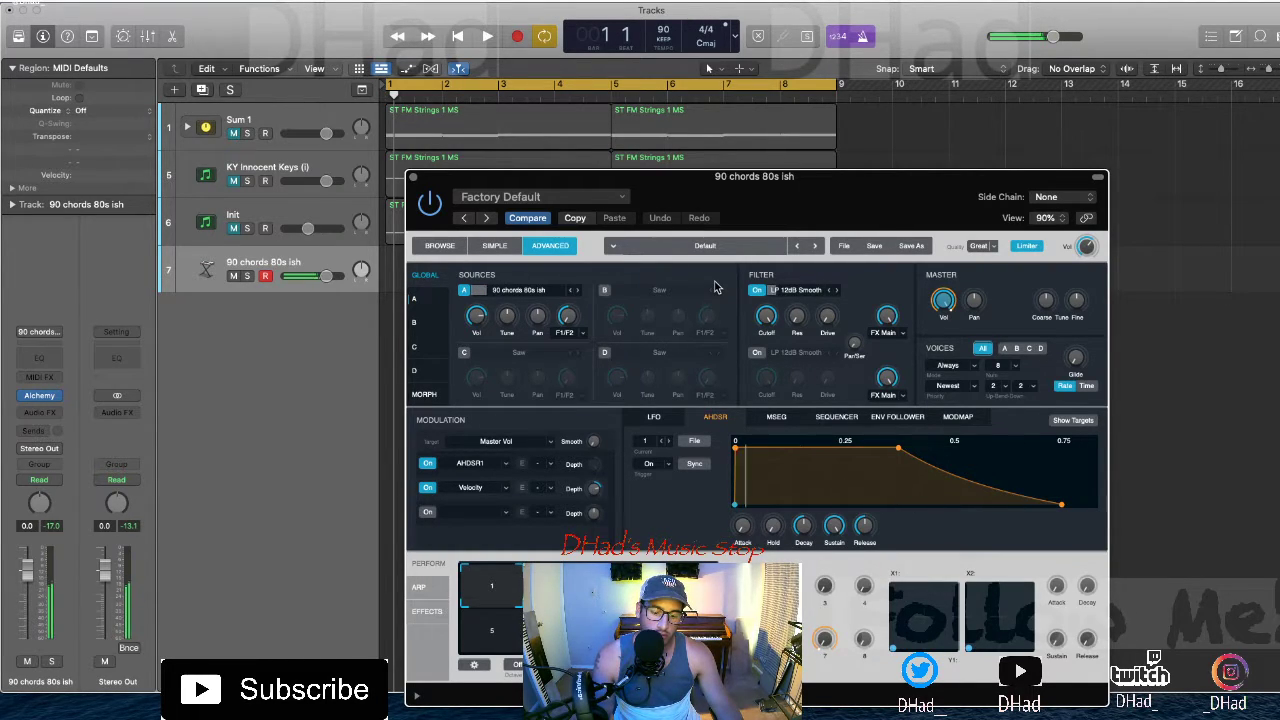
# Open the first ST FM Strings 1 MS region of Sum 1 in the Piano Roll and select its opening chord
pyautogui.doubleClick(480, 128)
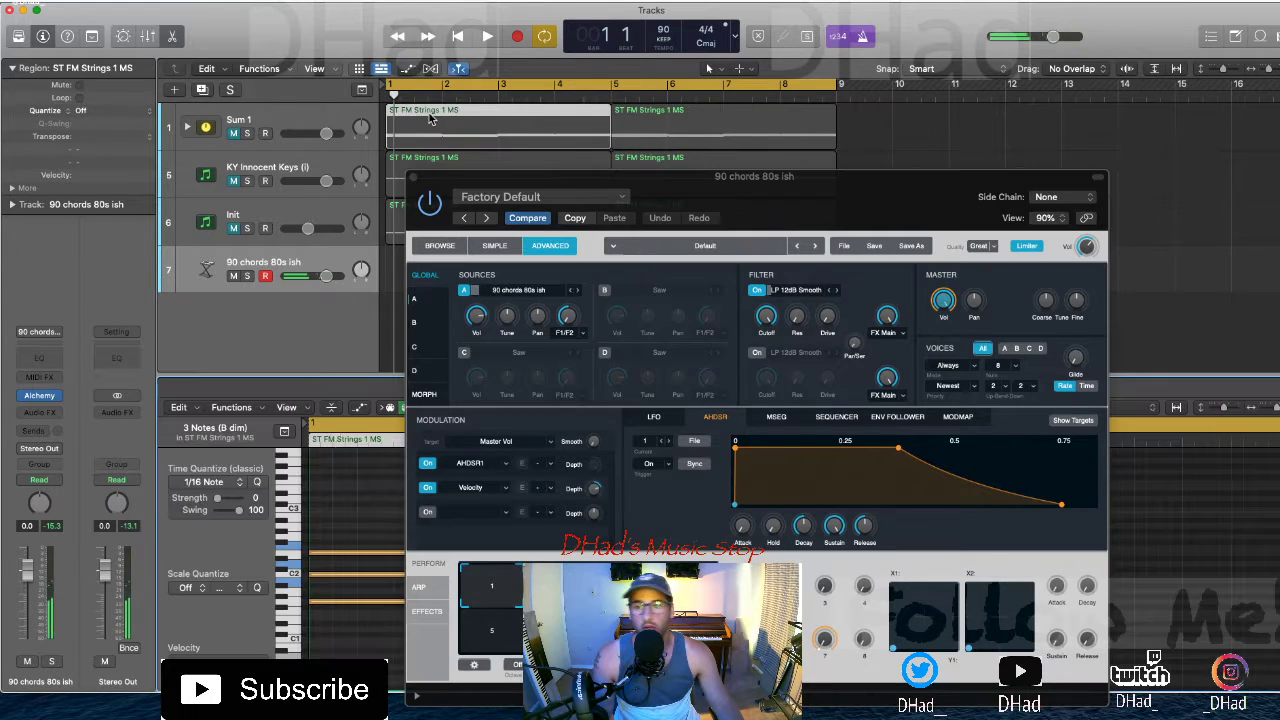
pyautogui.moveTo(316, 521); pyautogui.dragTo(316, 521)
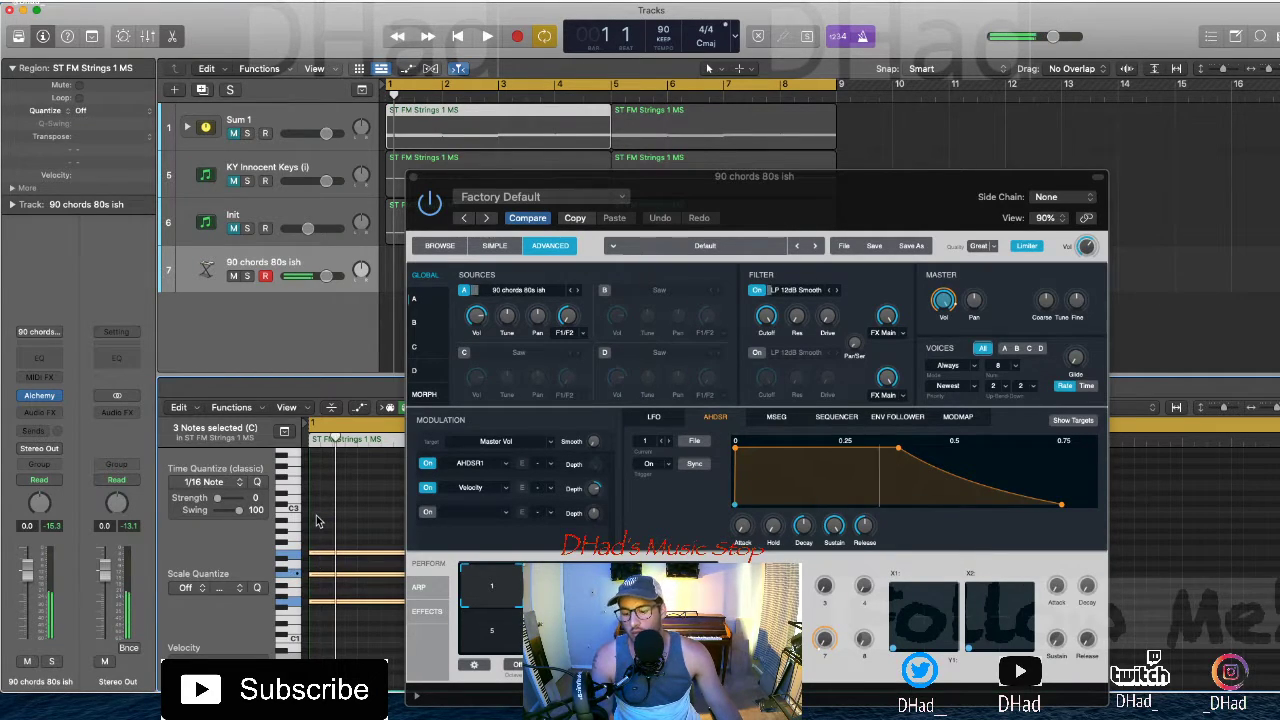
pyautogui.click(417, 177)
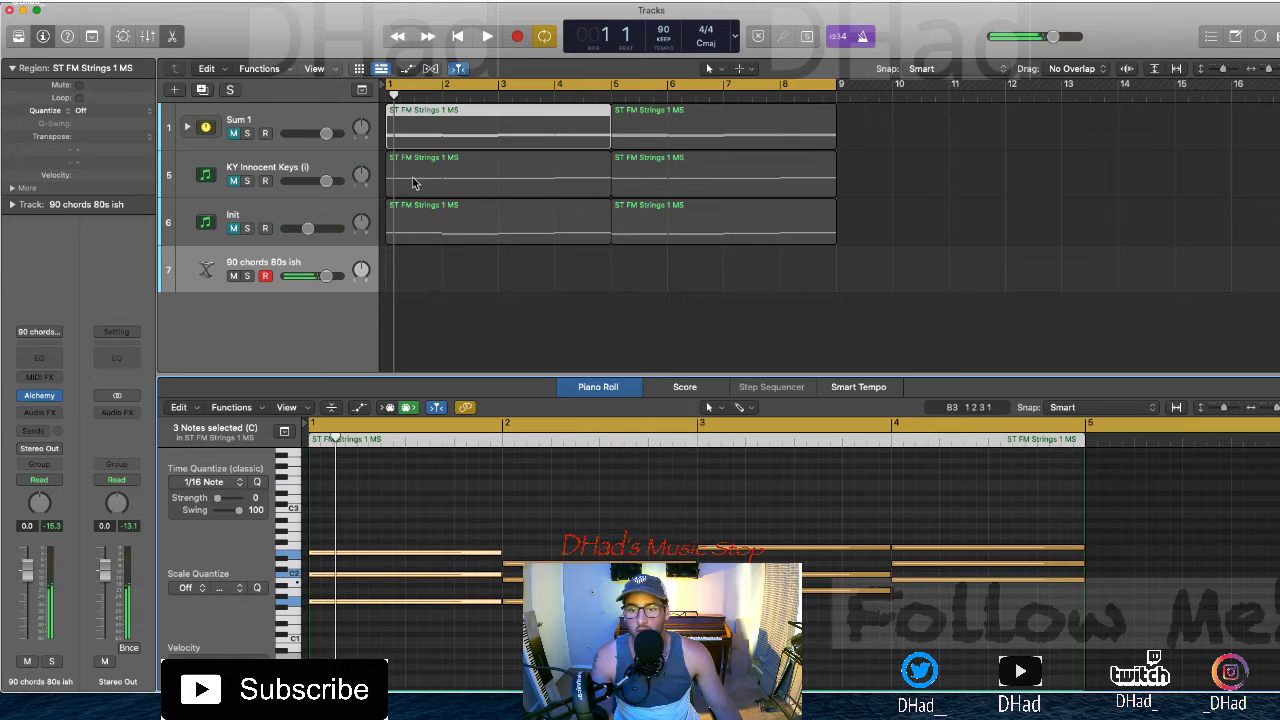
# Reopen Alchemy on the 90 chords 80s ish track and set AHDSR 1 to zero decay and a short release
pyautogui.click(44, 400)
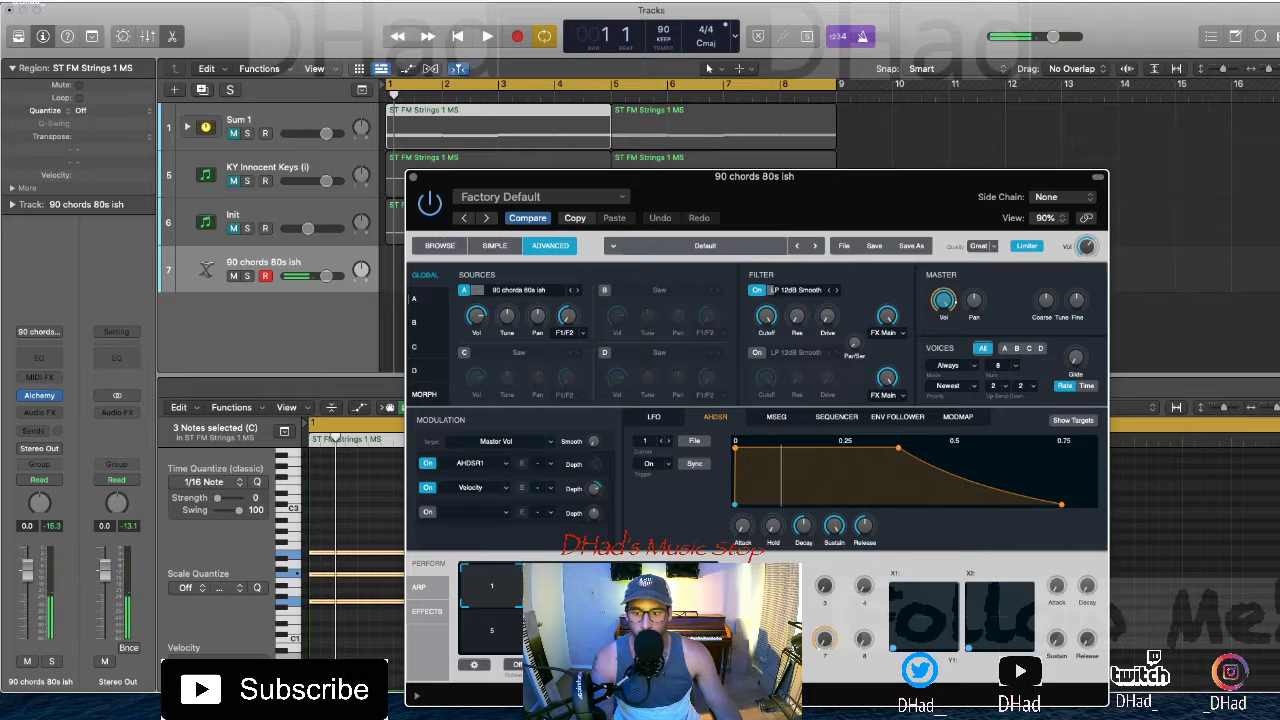
pyautogui.click(556, 590)
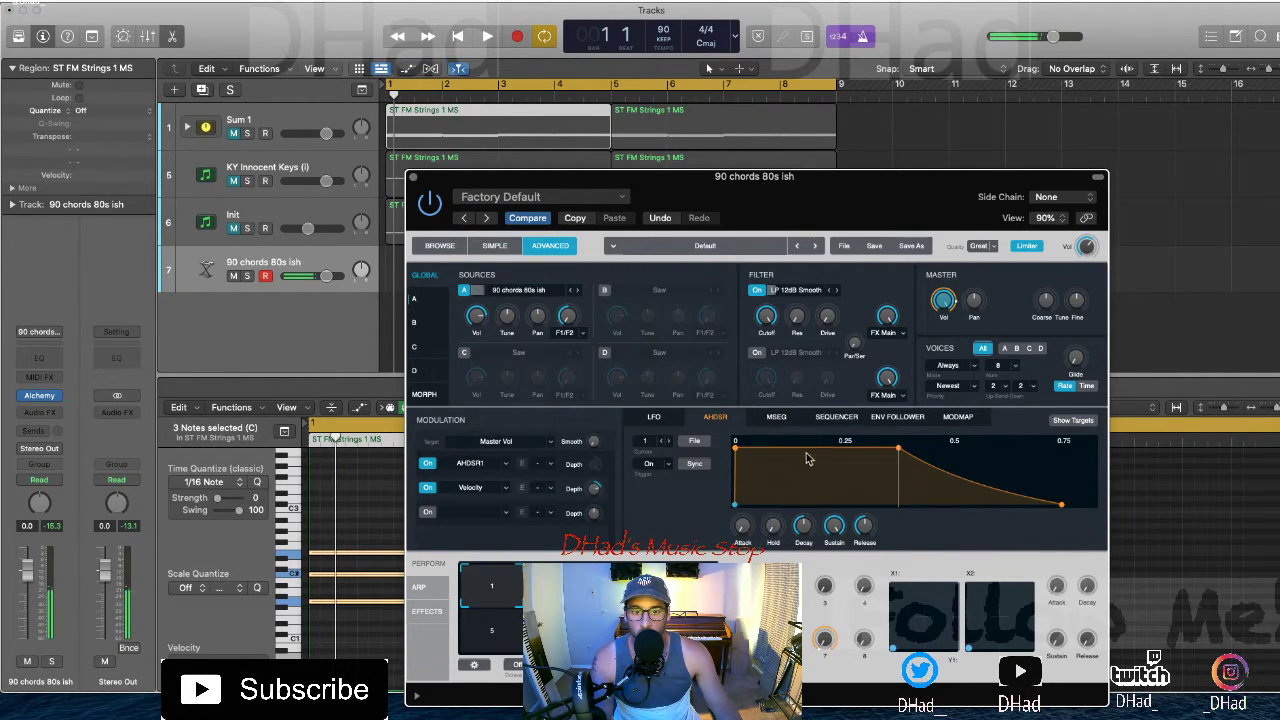
pyautogui.moveTo(905, 453); pyautogui.dragTo(695, 438)
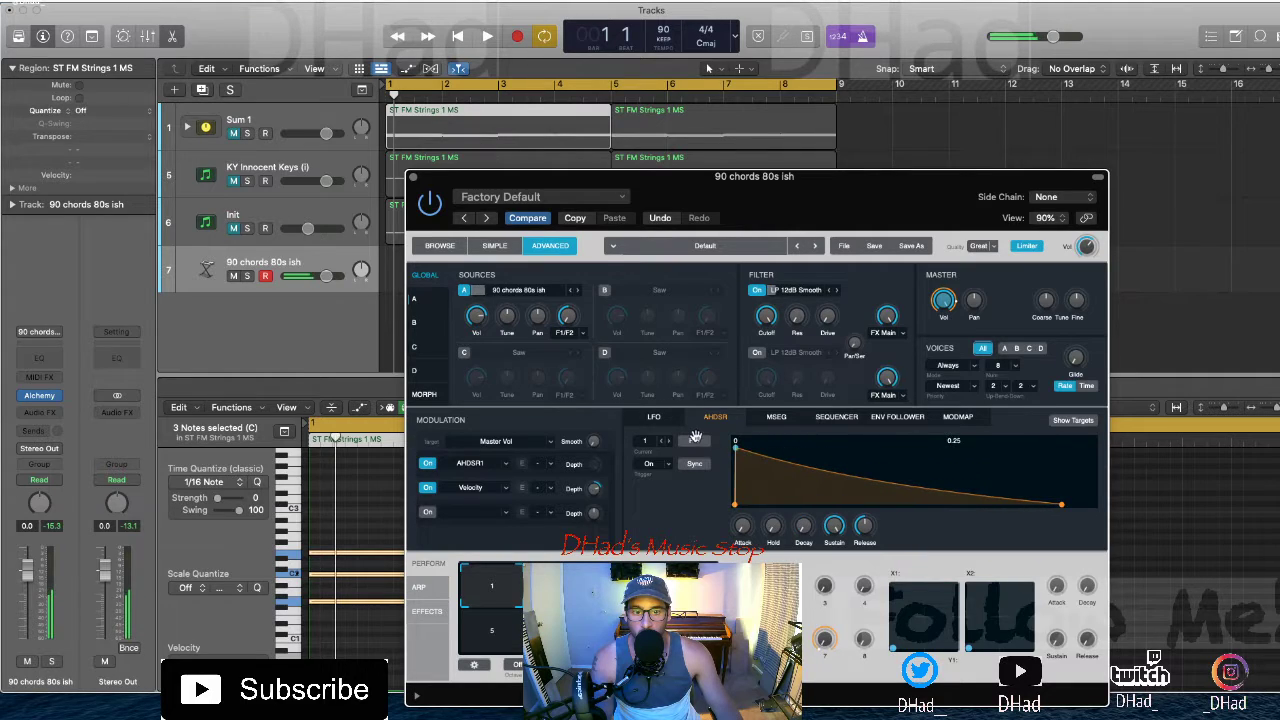
pyautogui.moveTo(1061, 504); pyautogui.dragTo(773, 501)
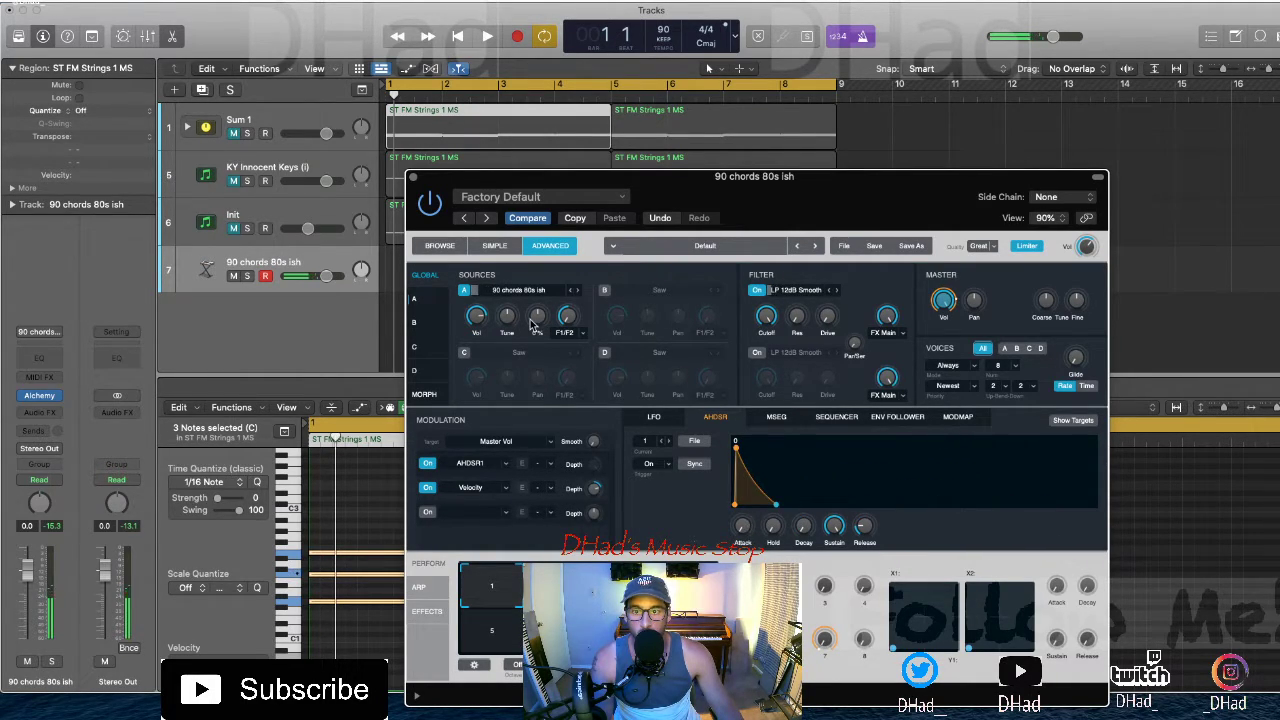
# Enable source B with the Saw sound in Alchemy and lower its volume to about -38 dB
pyautogui.click(476, 316)
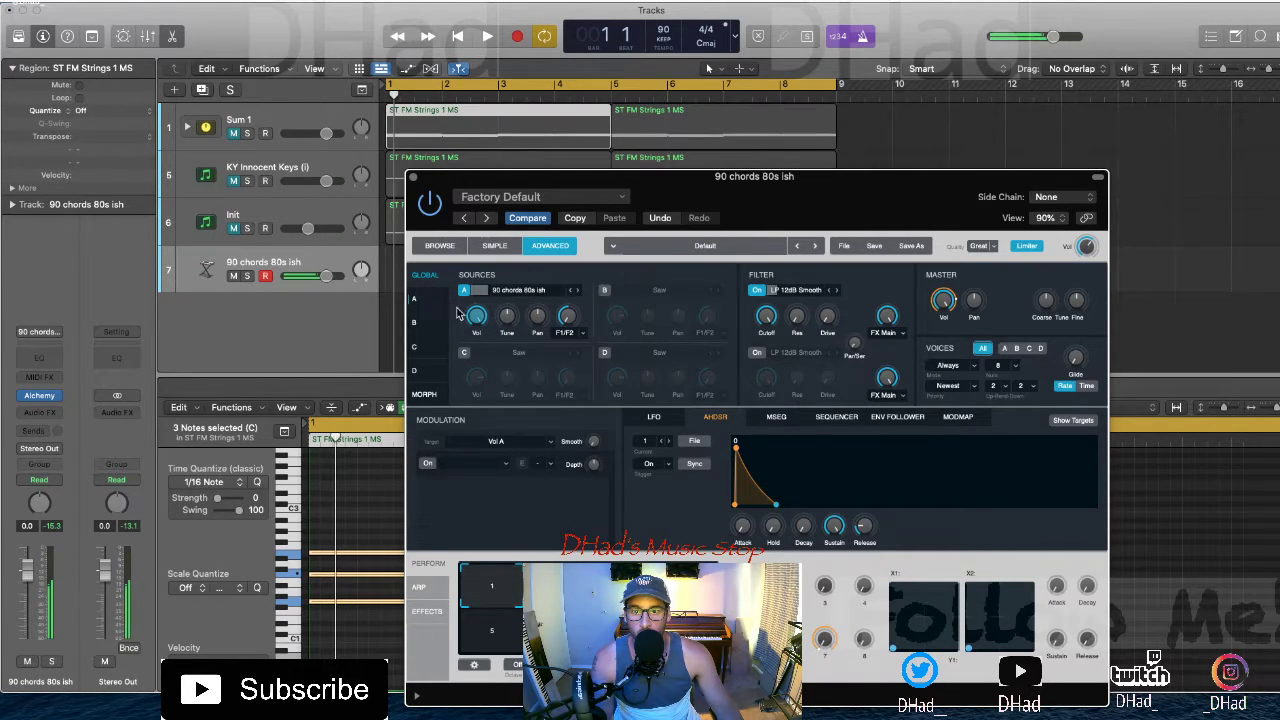
pyautogui.click(604, 290)
pyautogui.click(617, 316)
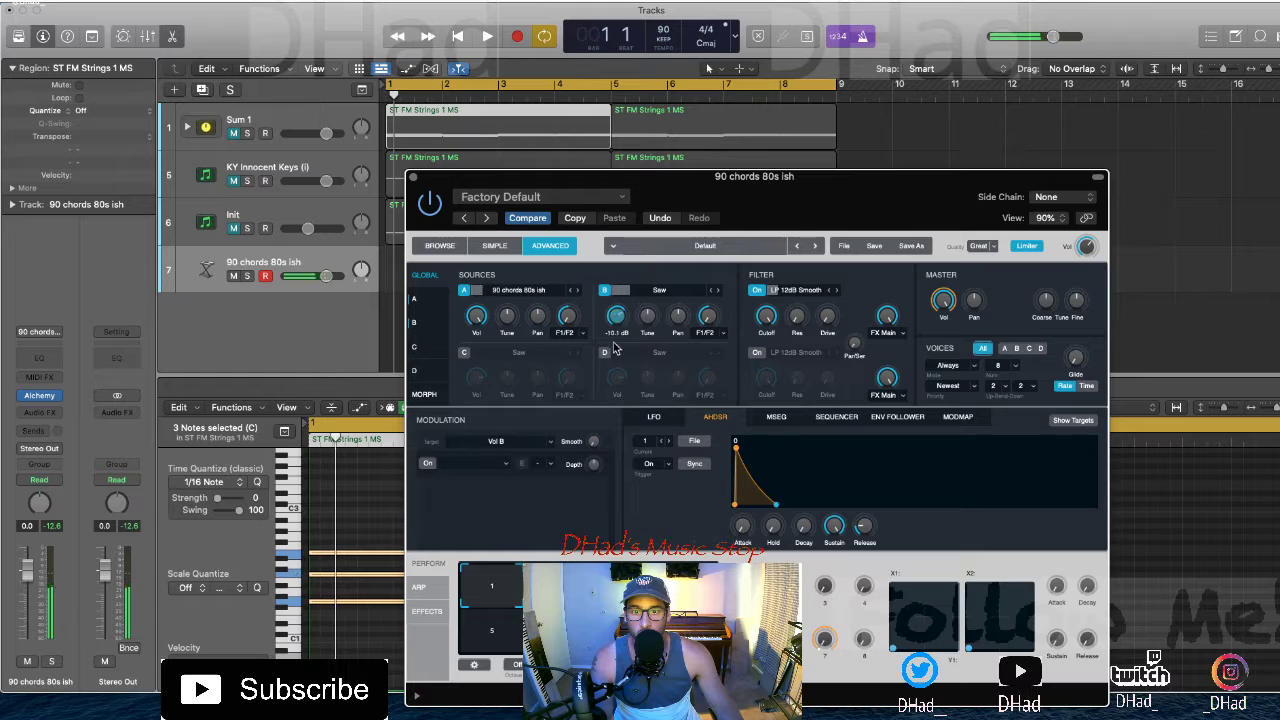
pyautogui.moveTo(614, 347); pyautogui.dragTo(617, 400)
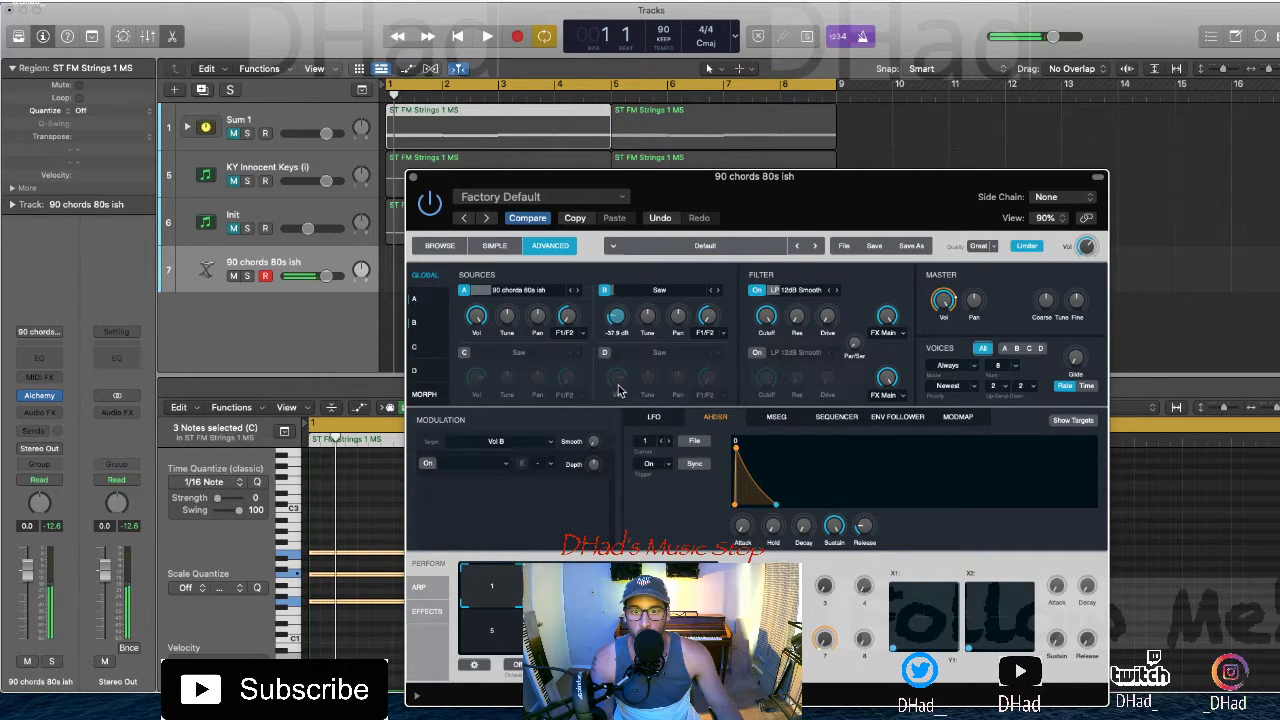
pyautogui.click(692, 293)
pyautogui.click(692, 293)
pyautogui.click(657, 290)
pyautogui.click(548, 299)
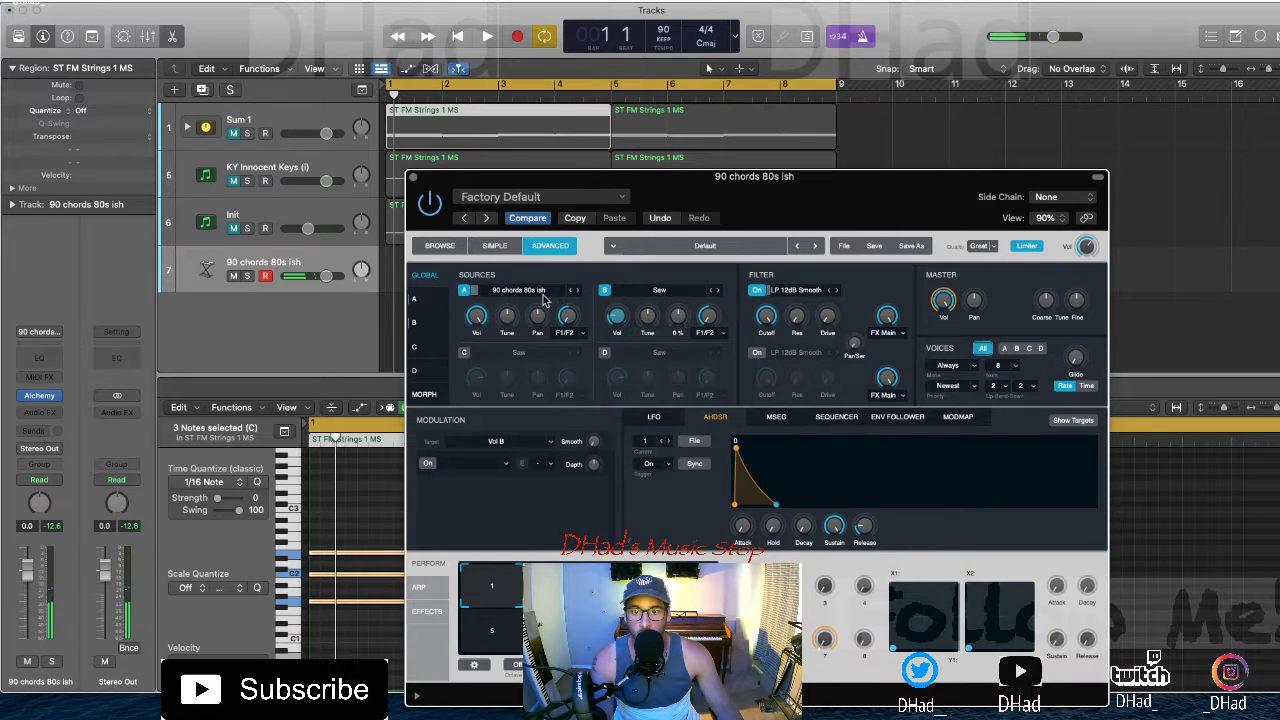
# Try filter 1's cutoff, resonance and FX mix in Alchemy and change its type to BP 12dB Rich
pyautogui.click(566, 316)
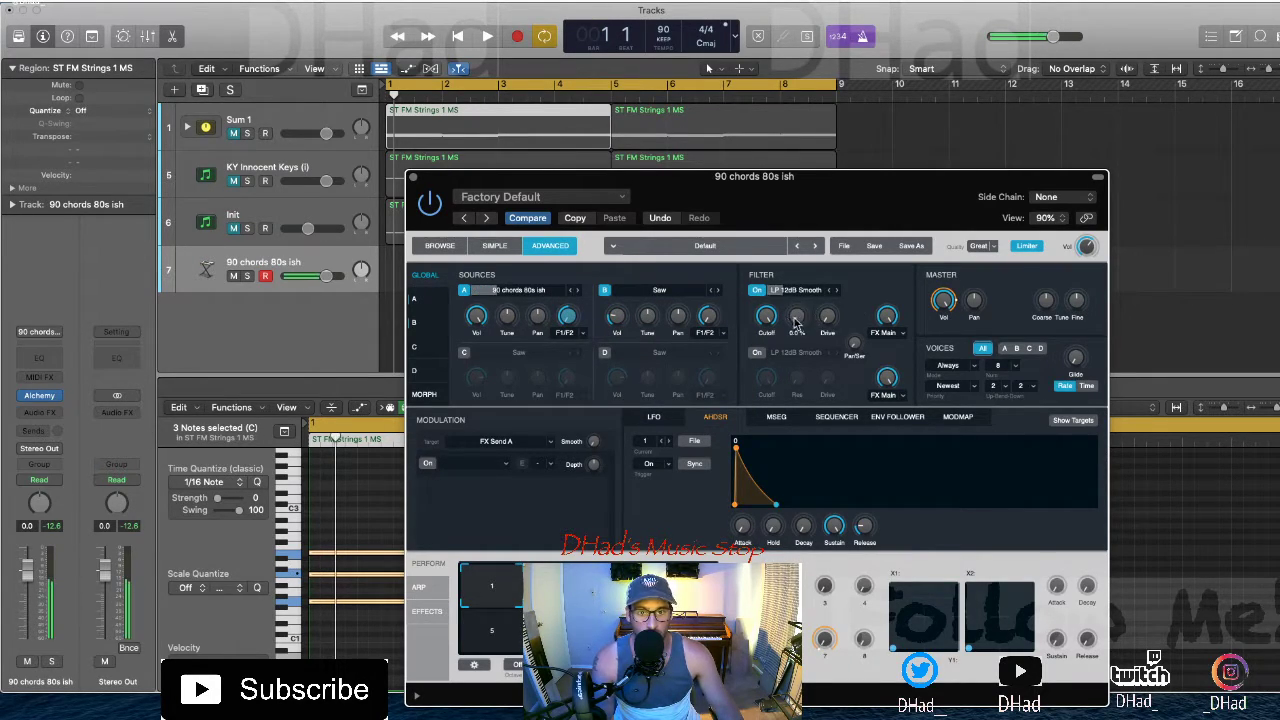
pyautogui.click(768, 328)
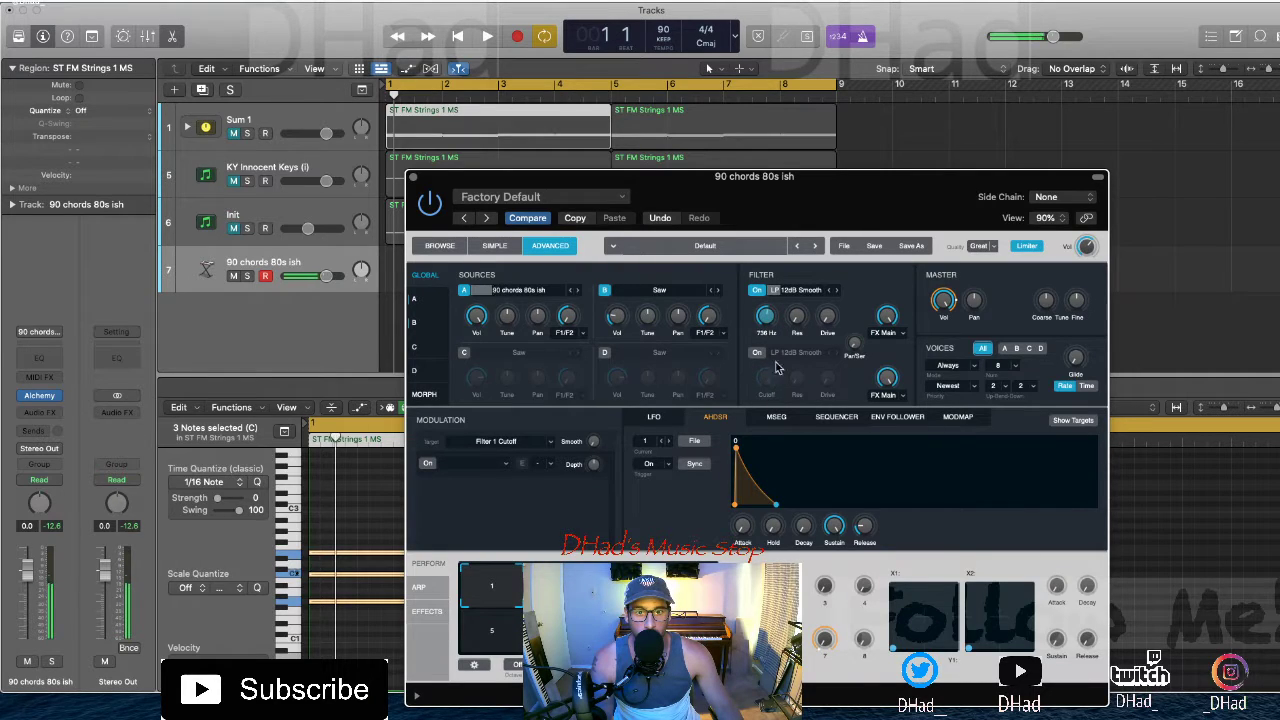
pyautogui.click(796, 314)
pyautogui.click(886, 316)
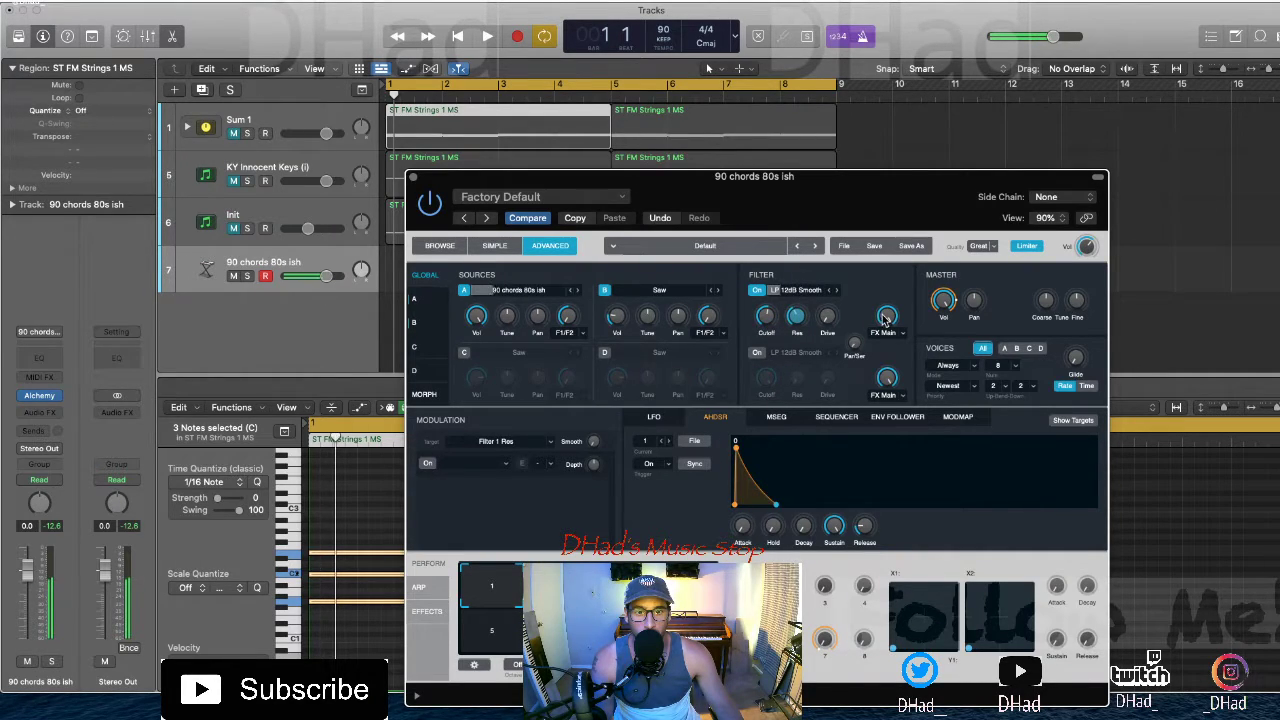
pyautogui.click(817, 289)
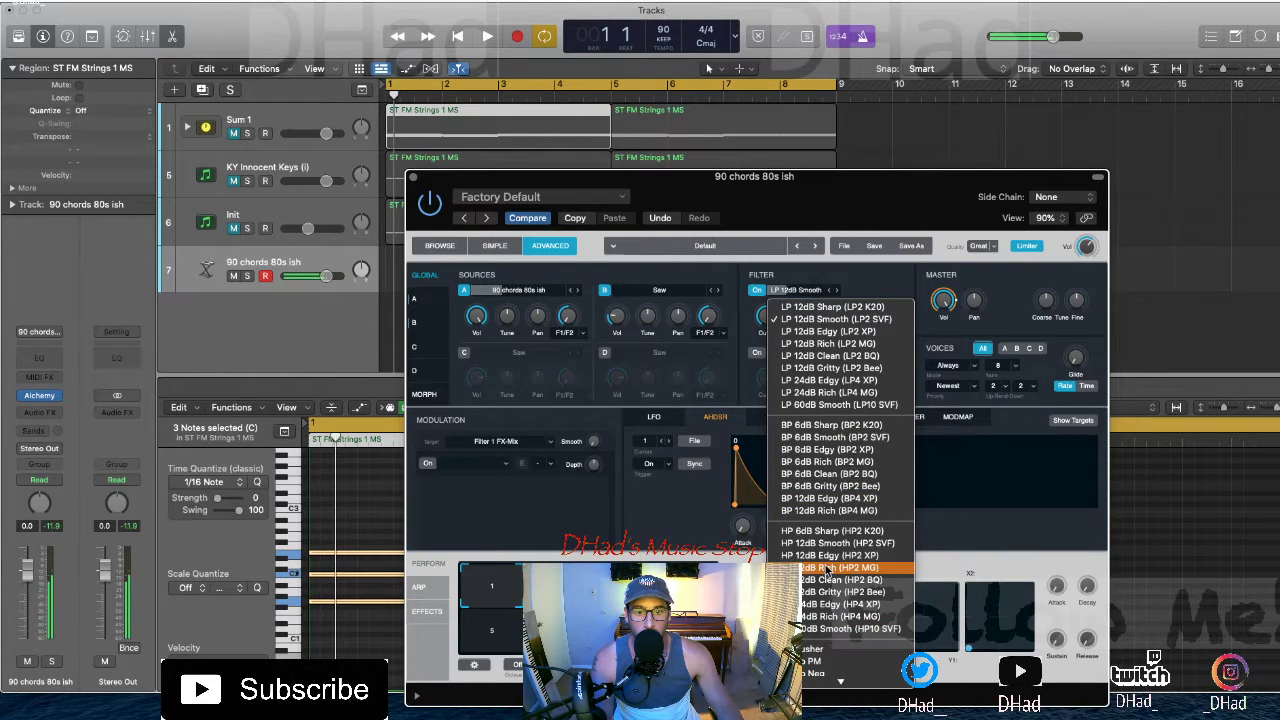
pyautogui.click(838, 512)
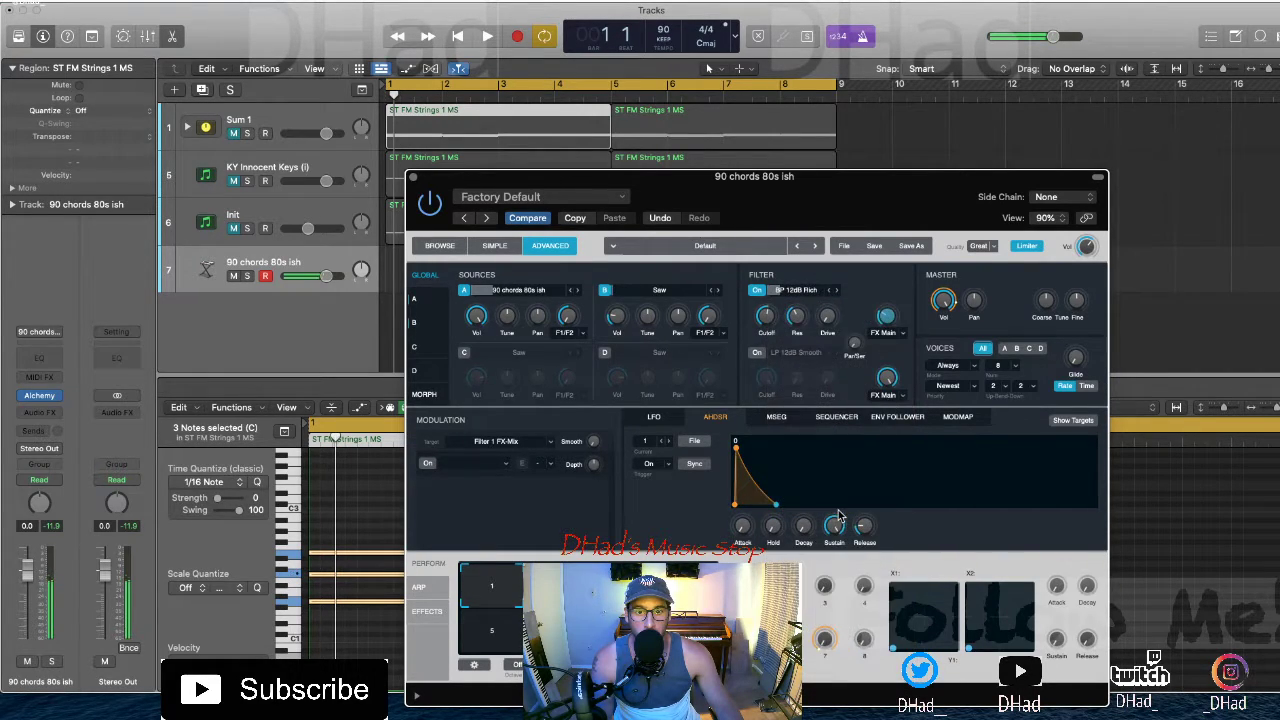
# Set filter 1's cutoff to about 181 Hz with 0.0% resonance and close the Alchemy window
pyautogui.click(766, 316)
pyautogui.moveTo(766, 316); pyautogui.dragTo(776, 370)
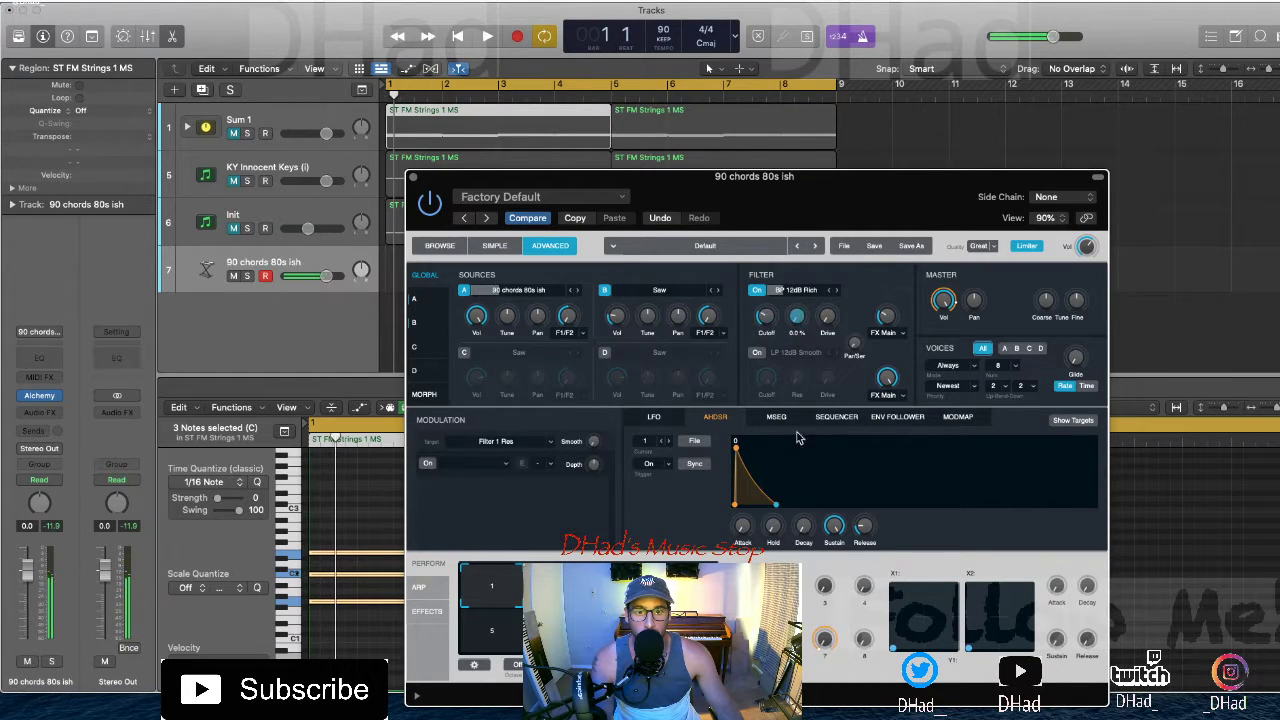
pyautogui.click(827, 316)
pyautogui.click(766, 314)
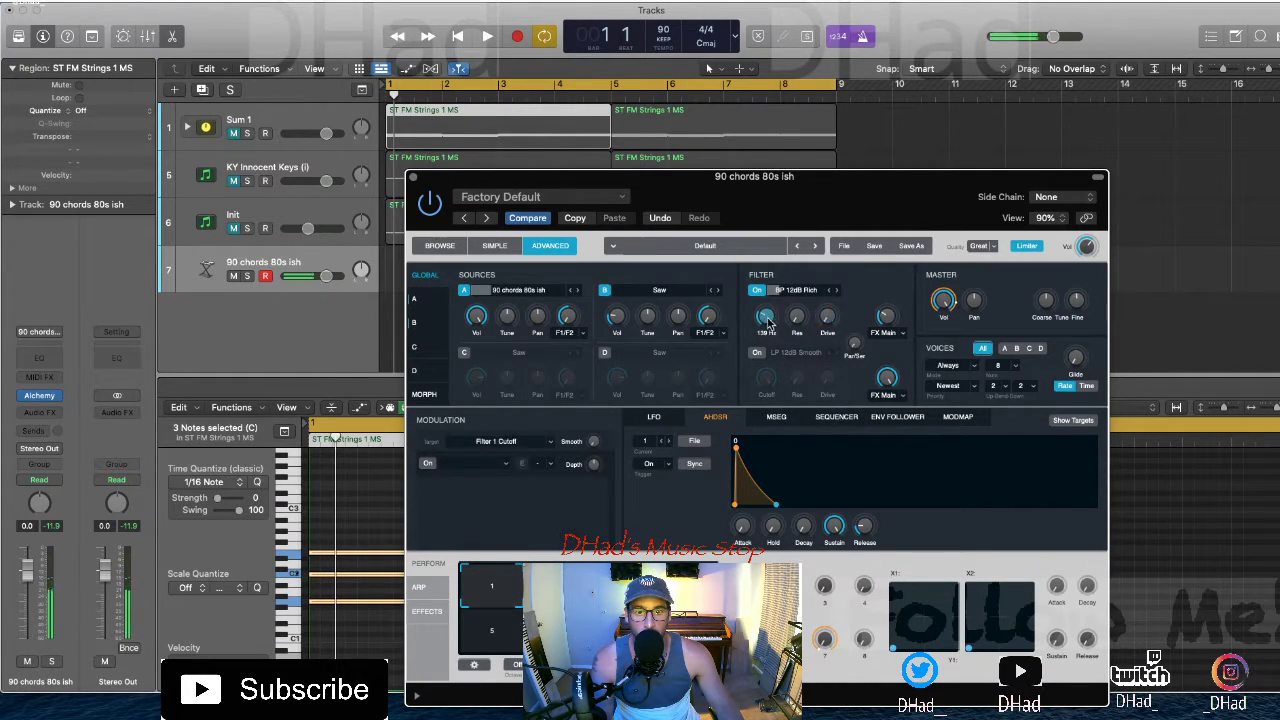
pyautogui.moveTo(767, 312); pyautogui.dragTo(768, 318)
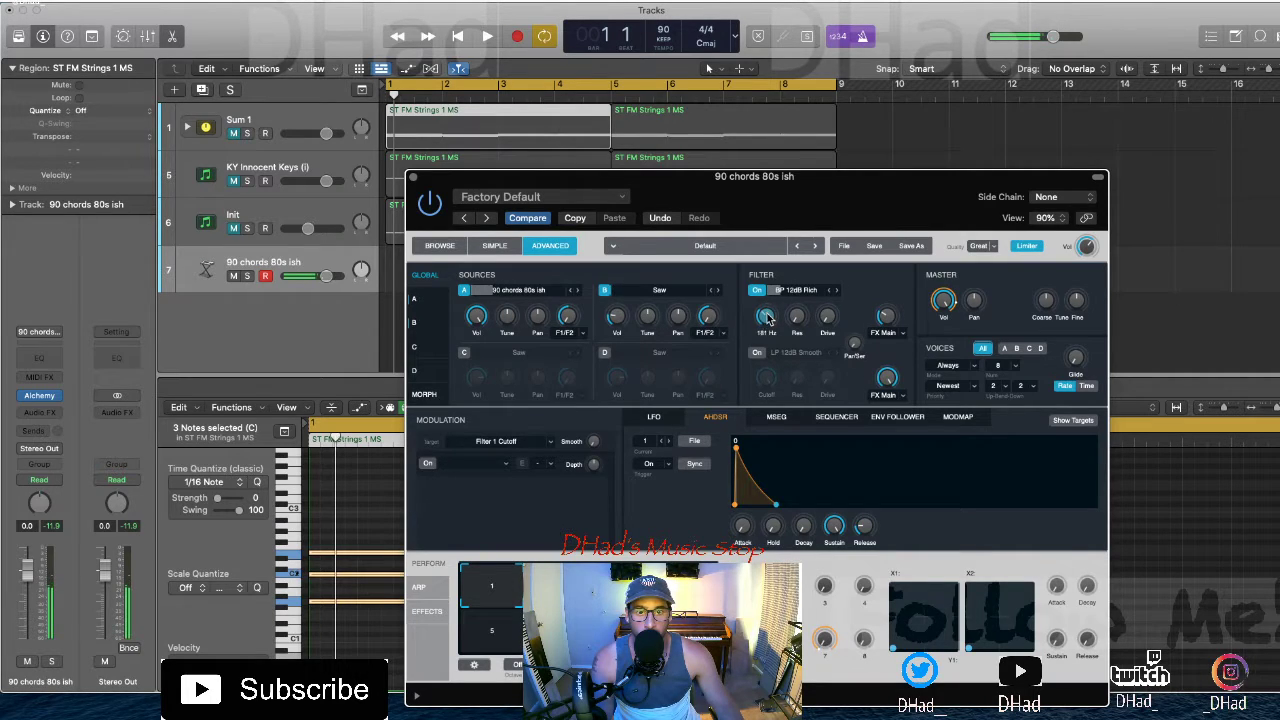
pyautogui.click(414, 177)
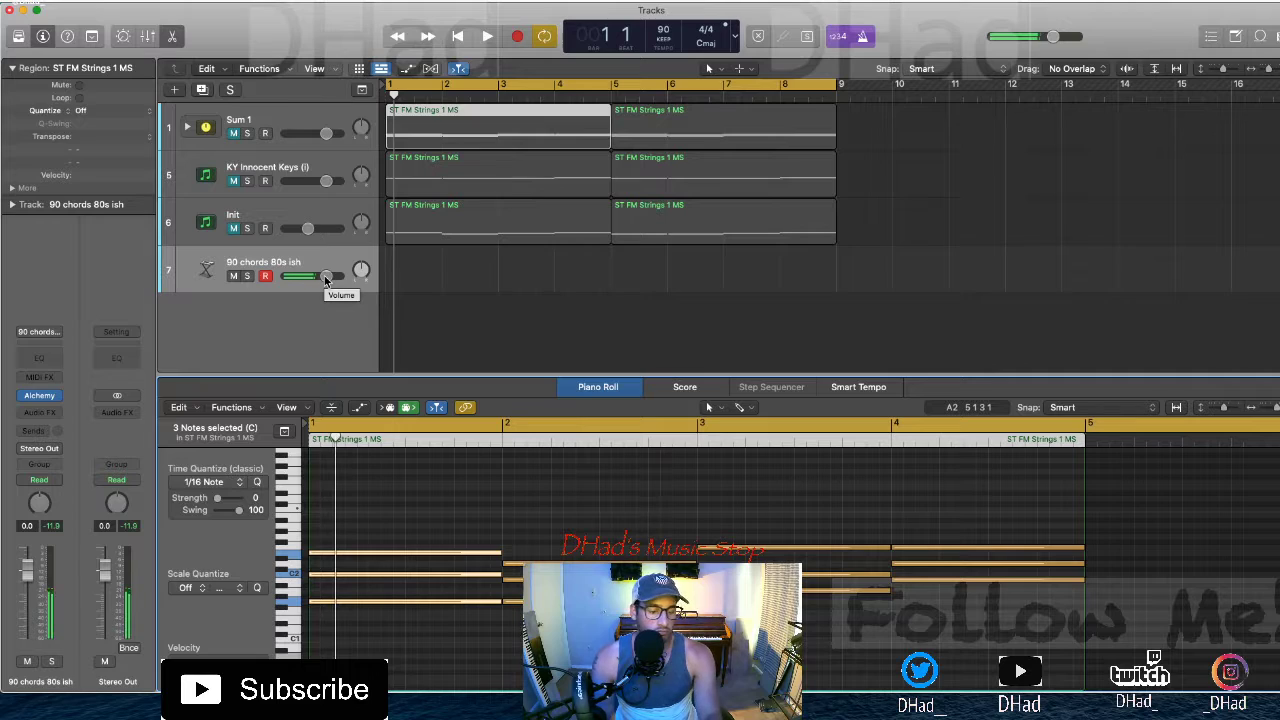
# Unmute the Sum 1, KY Innocent Keys and Init tracks and record notes on the 90 chords 80s ish track
pyautogui.moveTo(234, 135); pyautogui.dragTo(235, 283)
pyautogui.press('r')
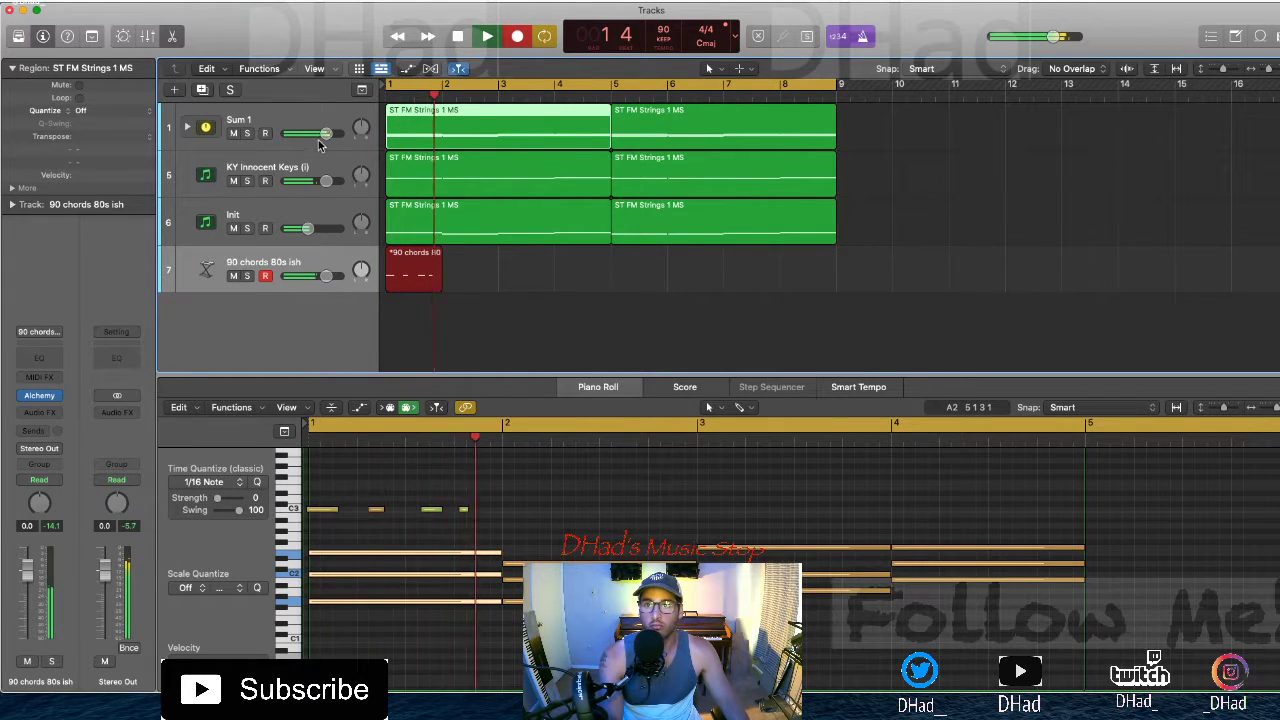
# Lower Sum 1, KY Innocent Keys and Init together, bringing Init to -34.0 dB, and stop and delete the new recording
pyautogui.click(325, 209)
pyautogui.keyDown('shift'); pyautogui.click(325, 117); pyautogui.keyUp('shift')
pyautogui.moveTo(326, 133); pyautogui.dragTo(291, 133)
pyautogui.press('space')
pyautogui.click(405, 265)
pyautogui.press('Delete')
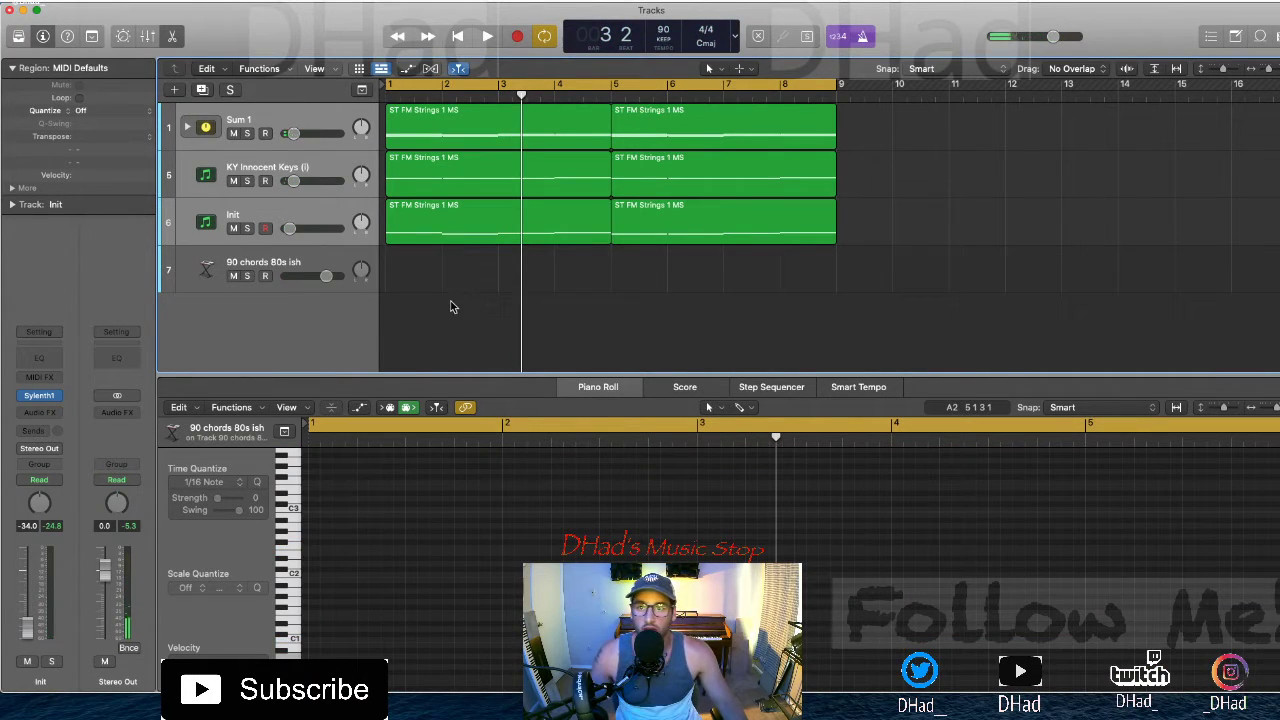
# Audition the quieter arrangement from bar 1 and select the 90 chords 80s ish track for playing along
pyautogui.press('Return')
pyautogui.press('space')
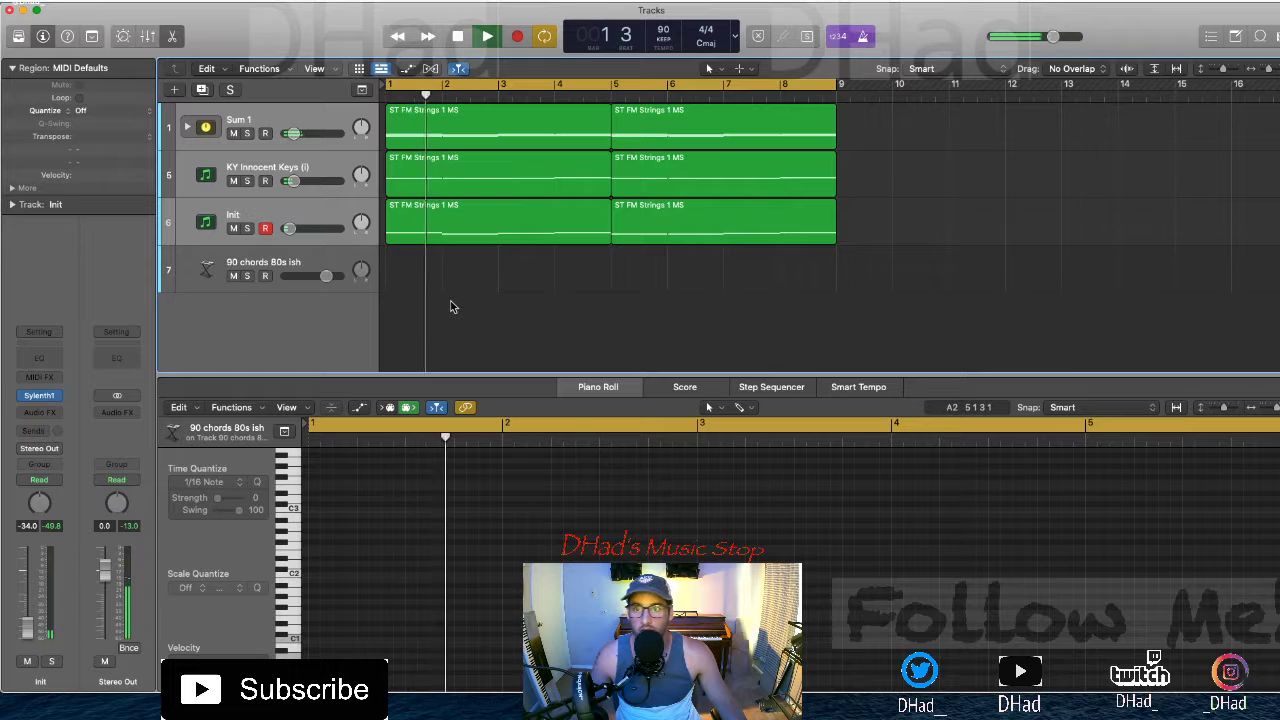
pyautogui.press('space')
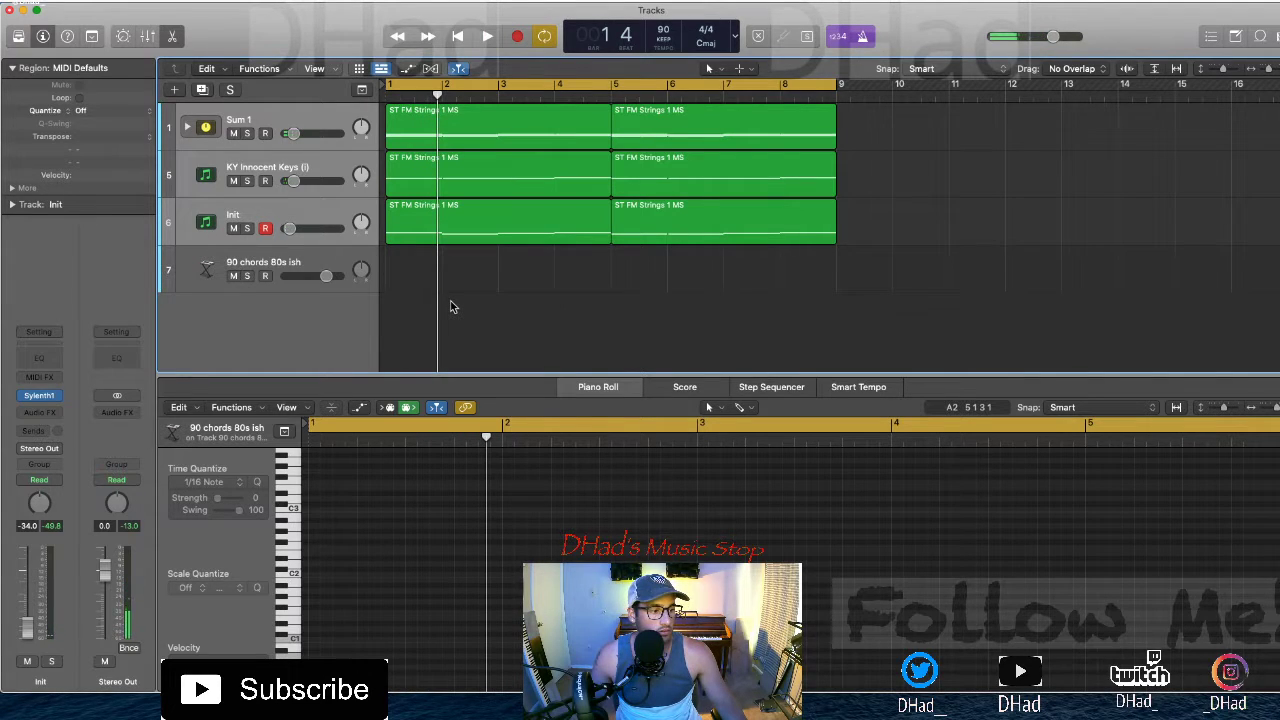
pyautogui.press('Return')
pyautogui.press('space')
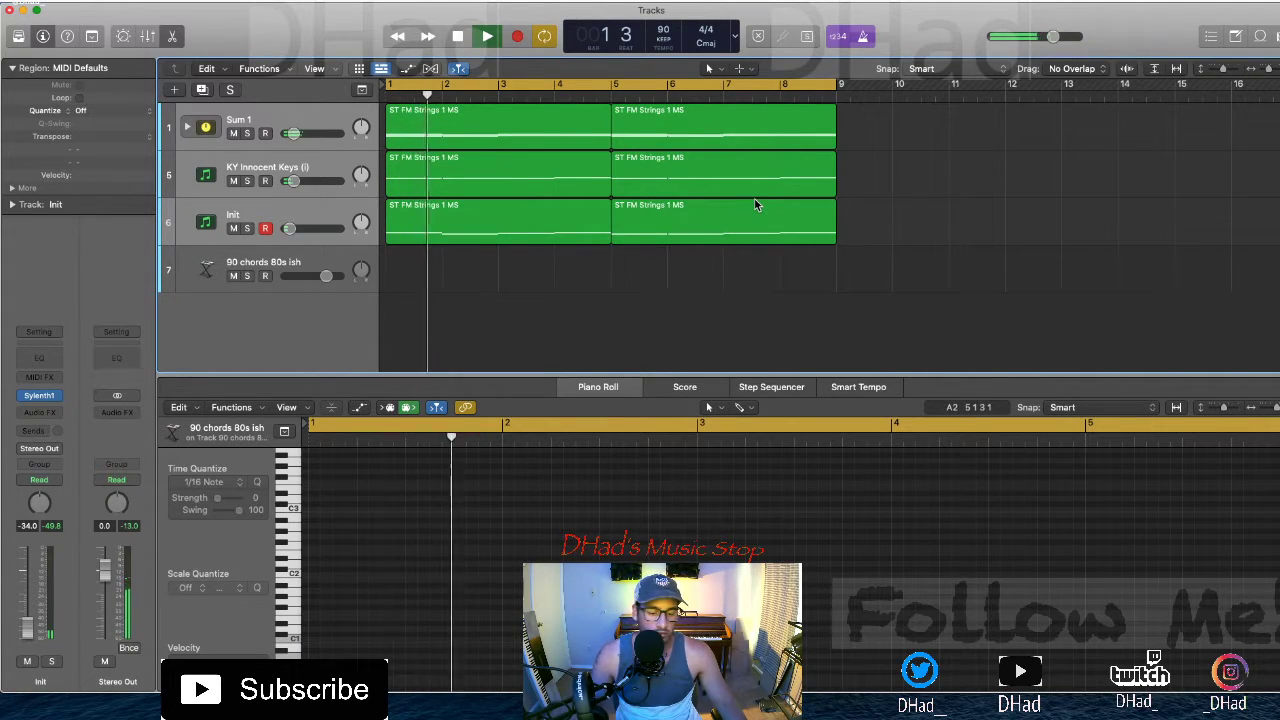
pyautogui.click(327, 263)
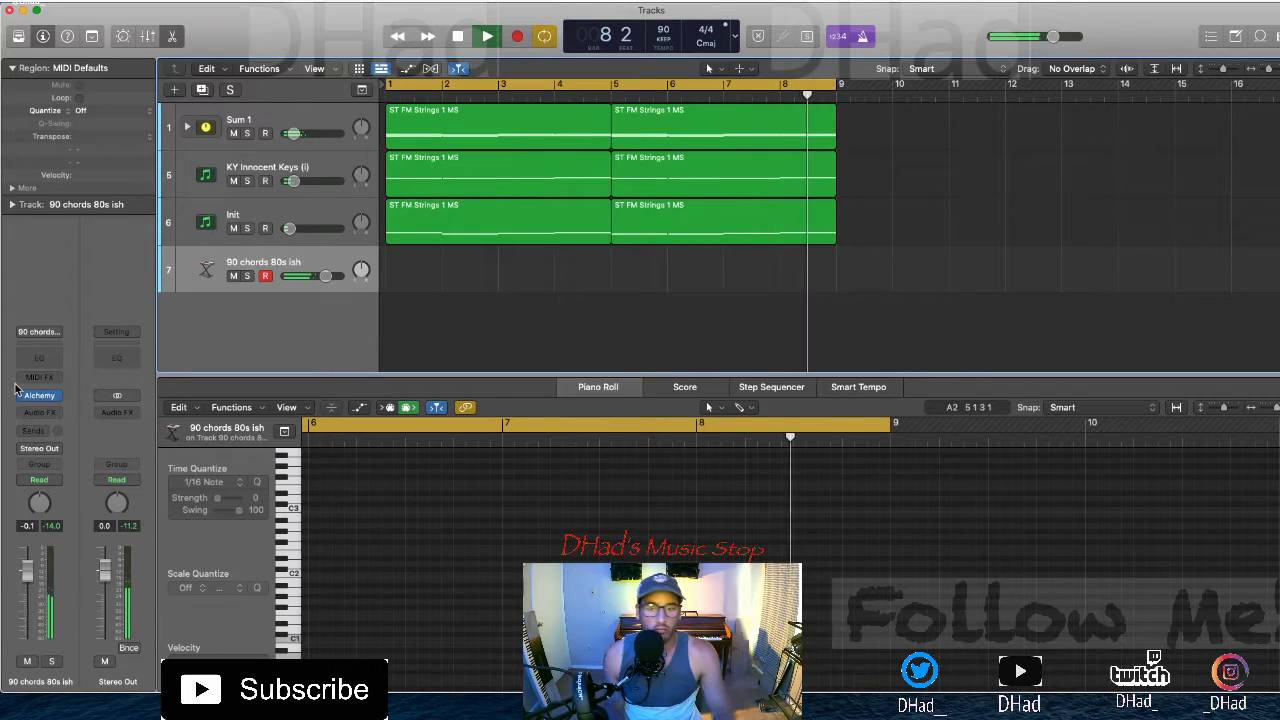
# Stop playback, close the project and save it in the Logic folder as 20.6.20 pad work
pyautogui.press('space')
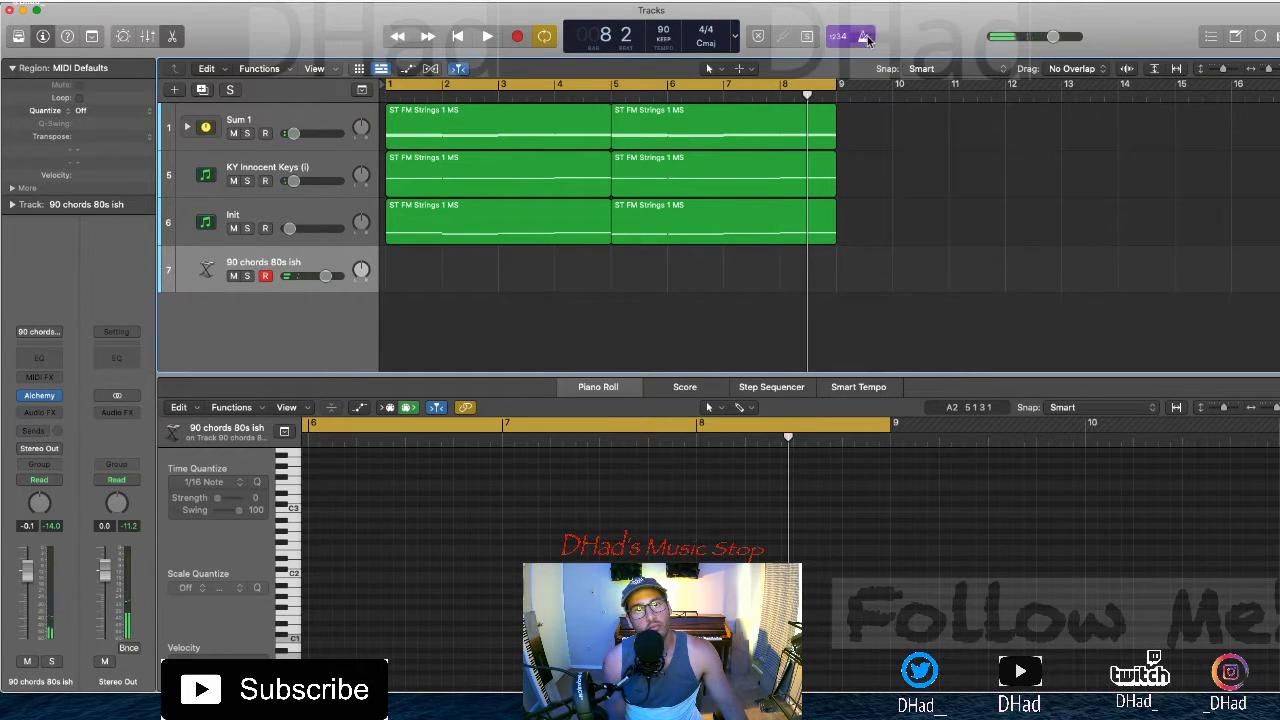
pyautogui.click(8, 11)
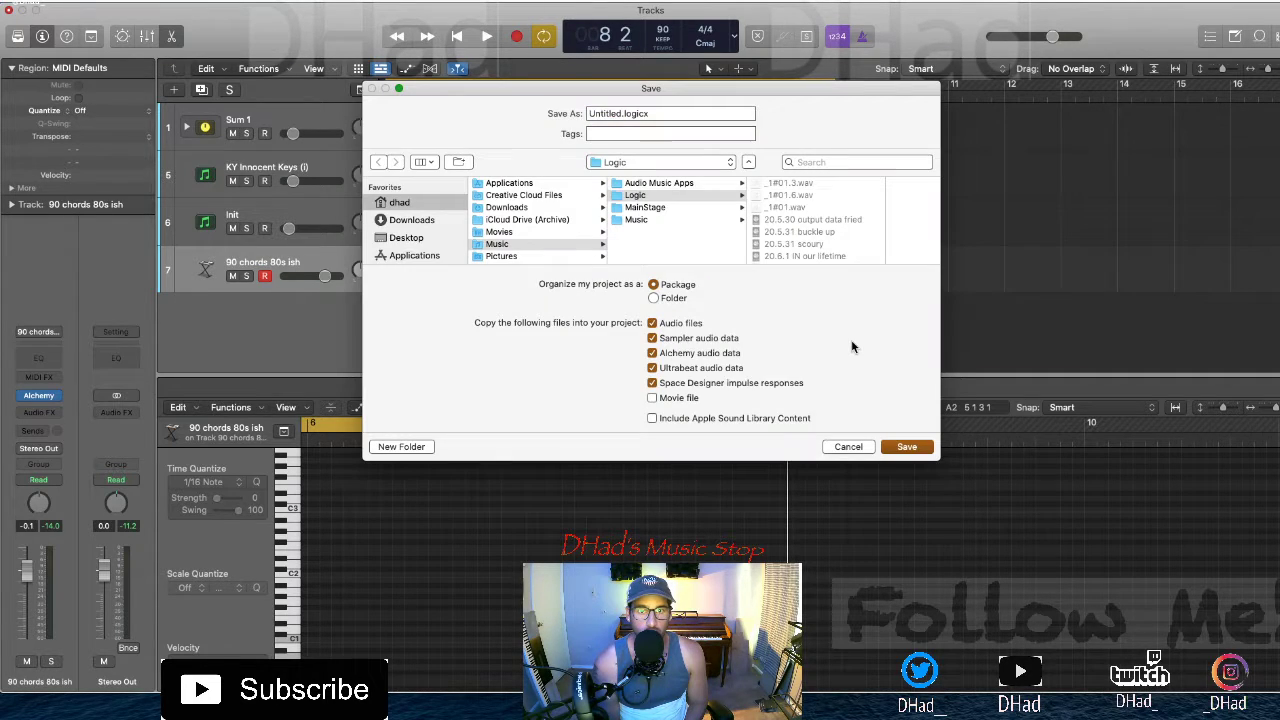
pyautogui.click(612, 118)
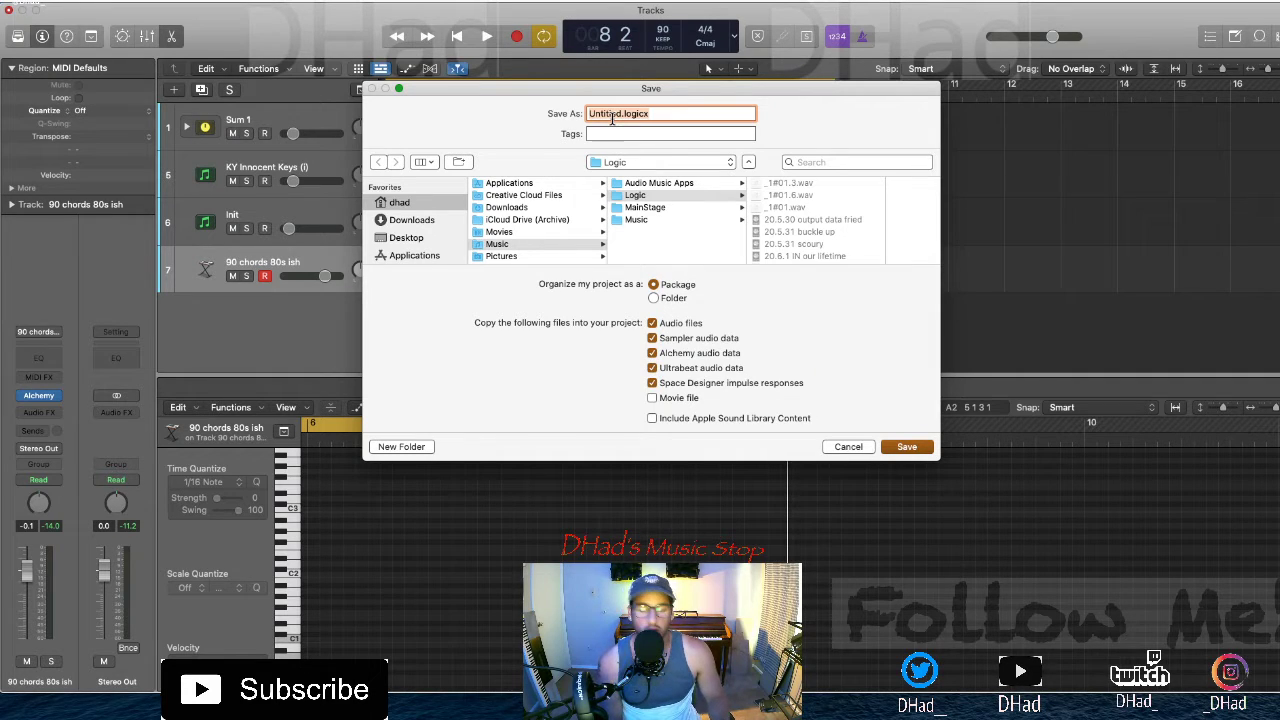
pyautogui.write('20.6')
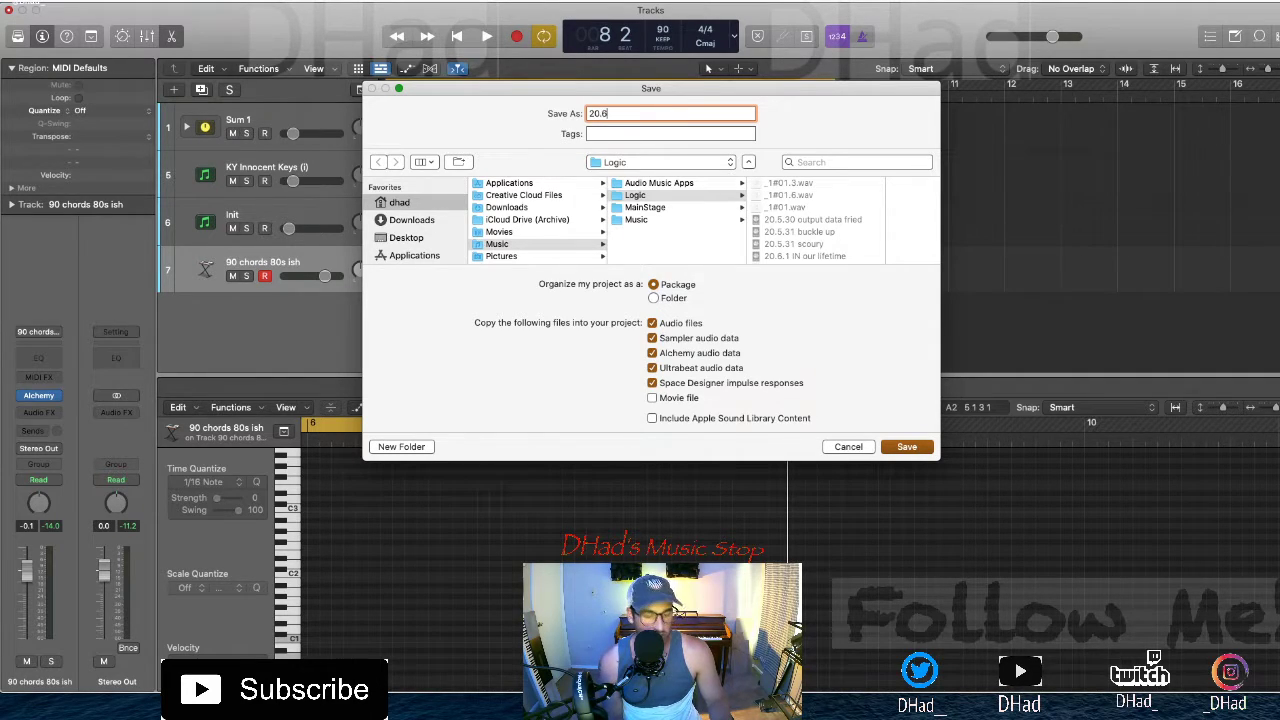
pyautogui.click(1200, 1)
pyautogui.click(1177, 1)
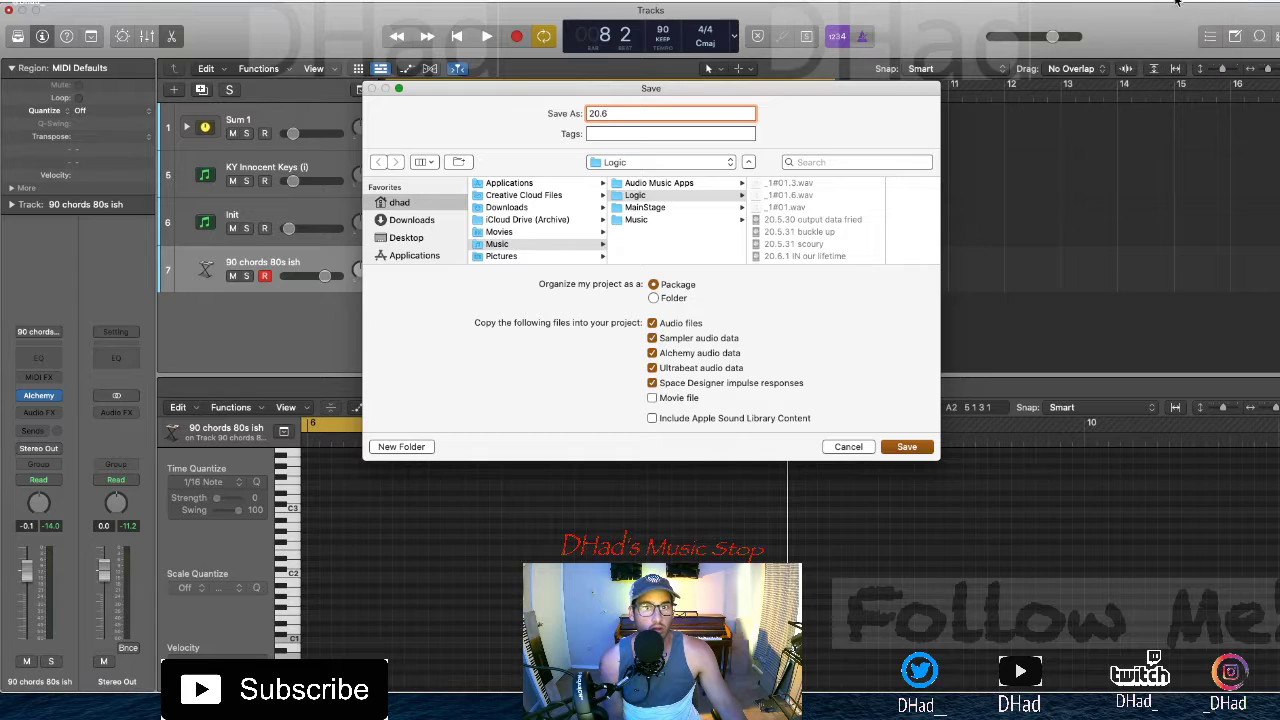
pyautogui.write('.20')
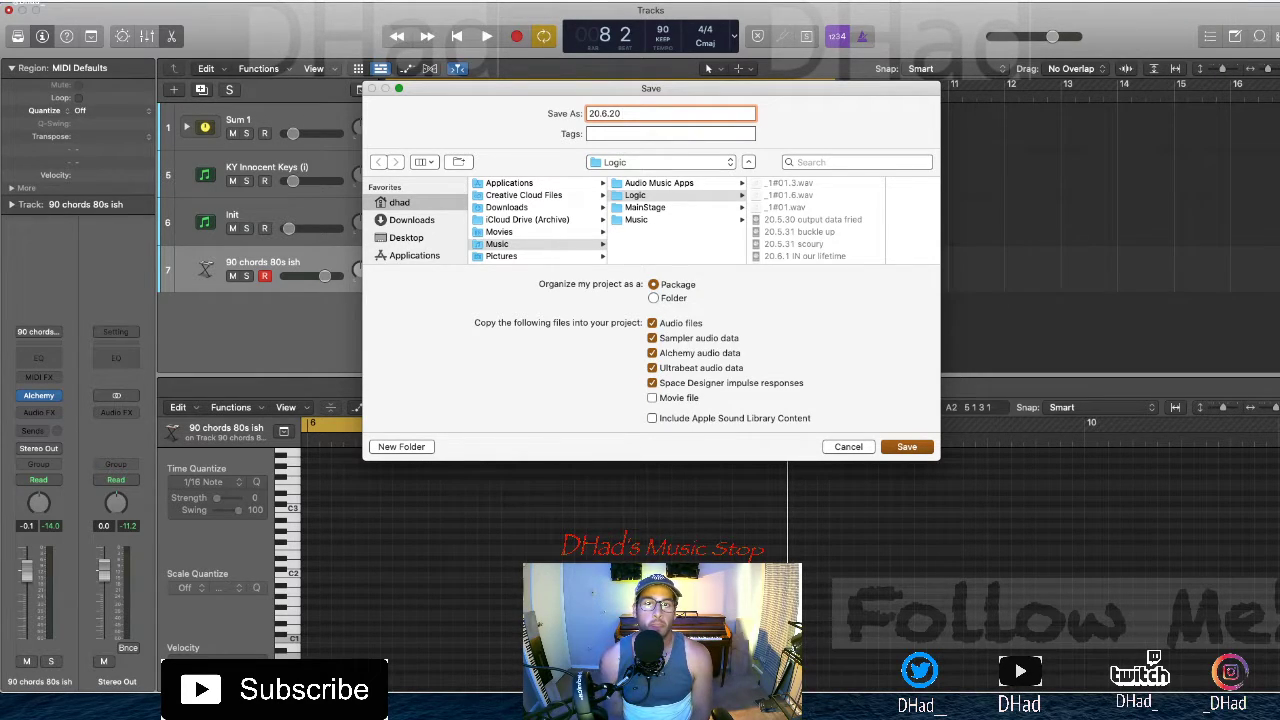
pyautogui.write(' pad work')
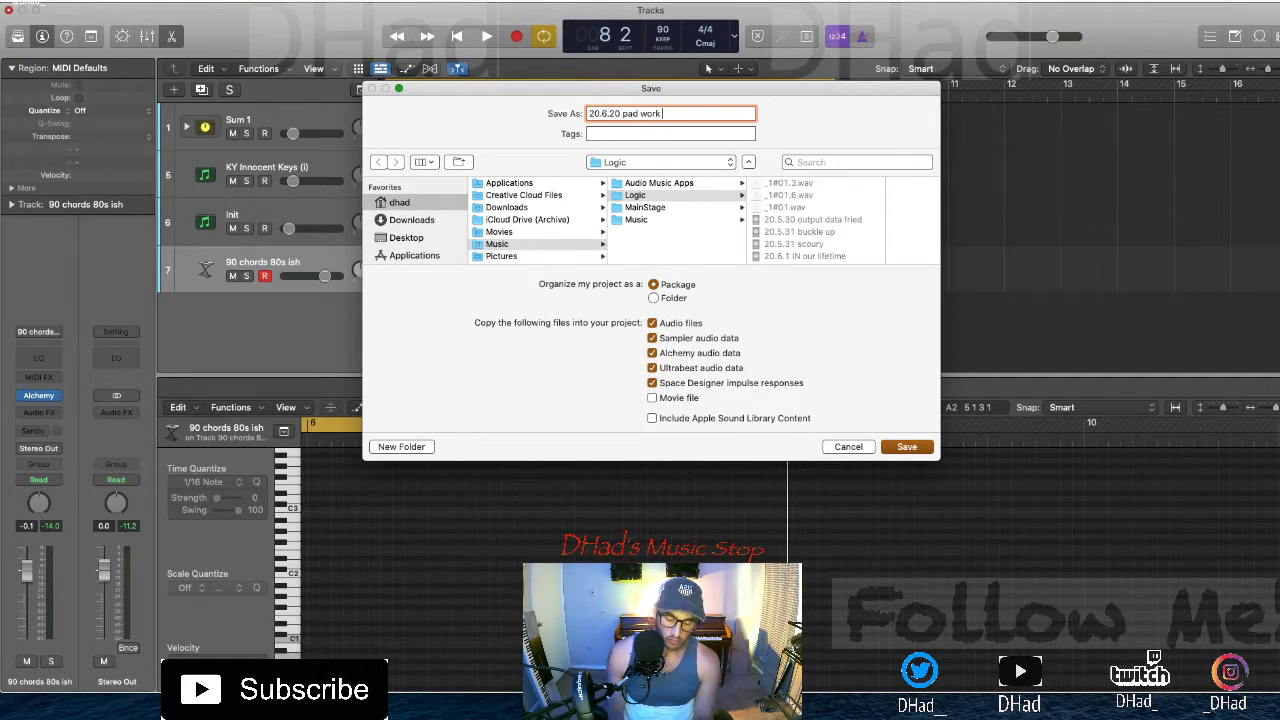
pyautogui.press('Return')
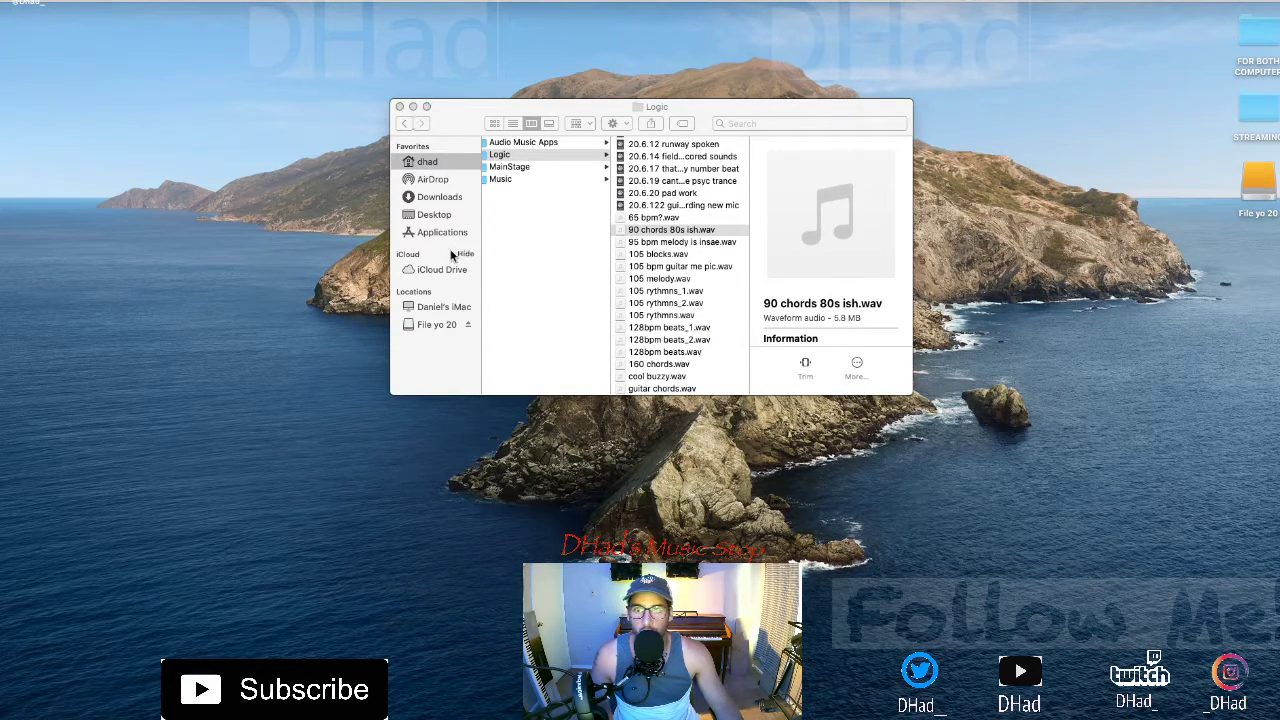
# Switch to Finder, look through the STREAMING folder on the Desktop and minimize the window
pyautogui.click(440, 216)
pyautogui.click(470, 216)
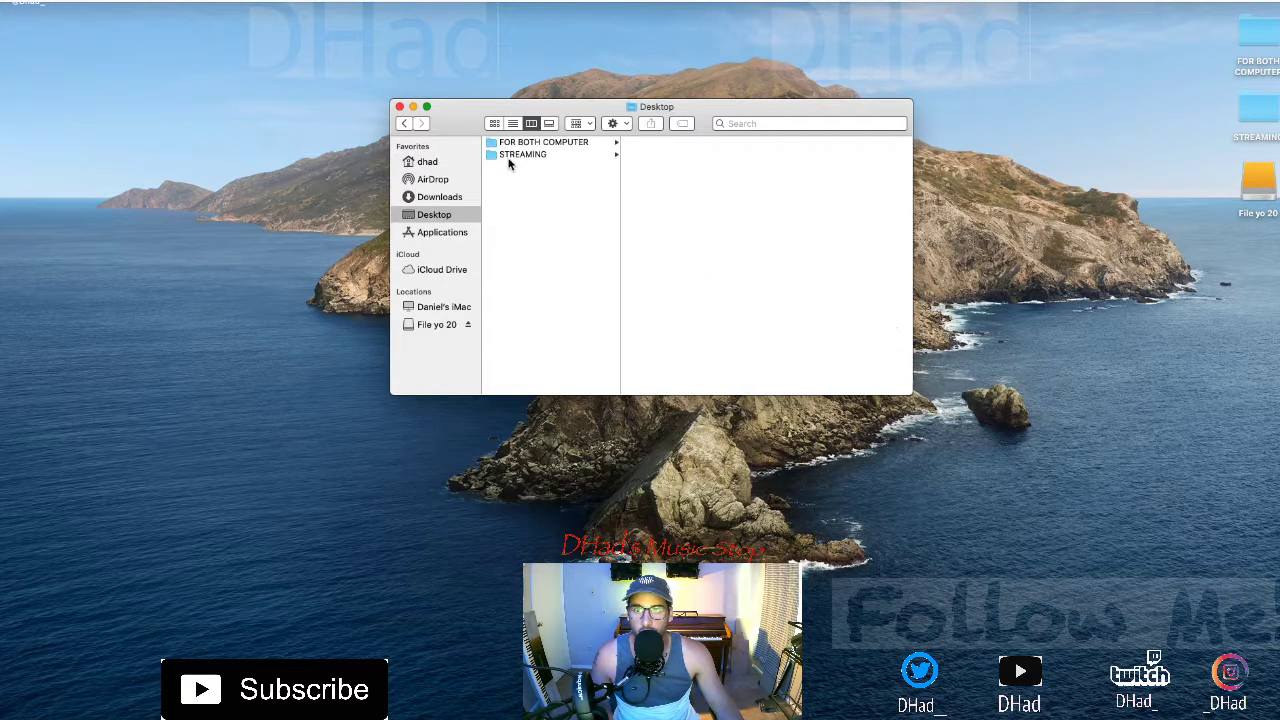
pyautogui.click(512, 158)
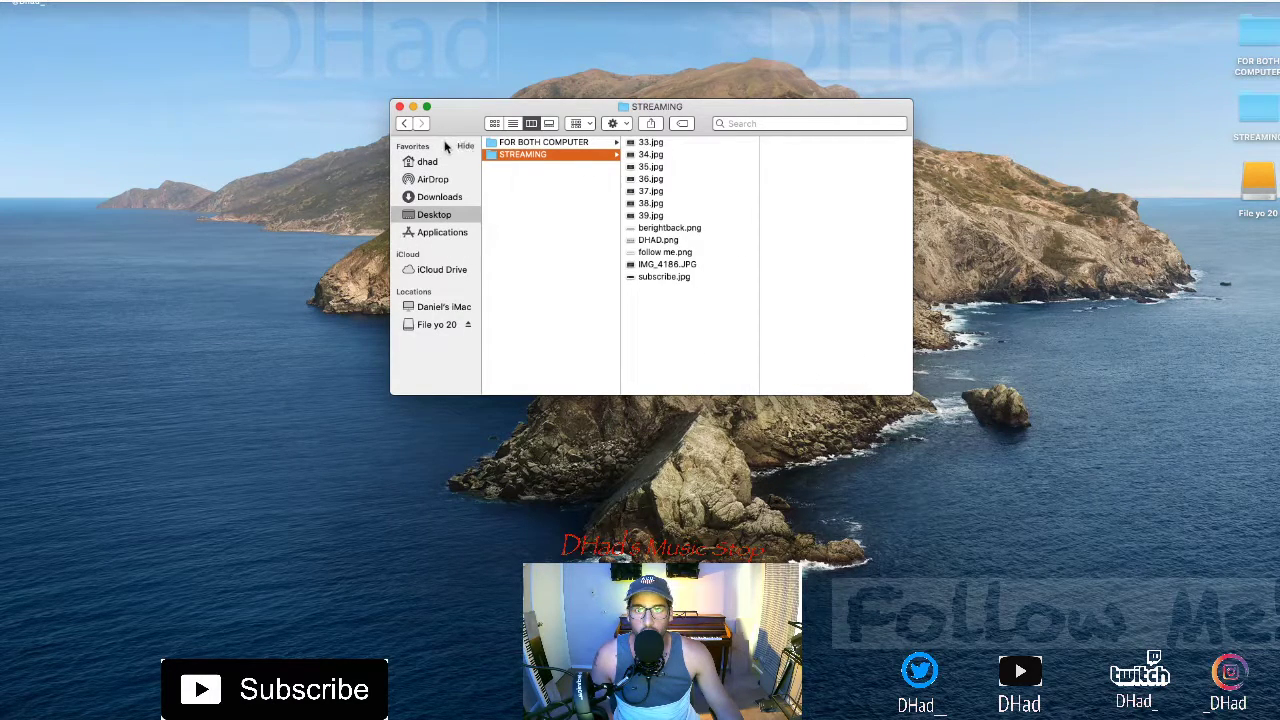
pyautogui.click(413, 107)
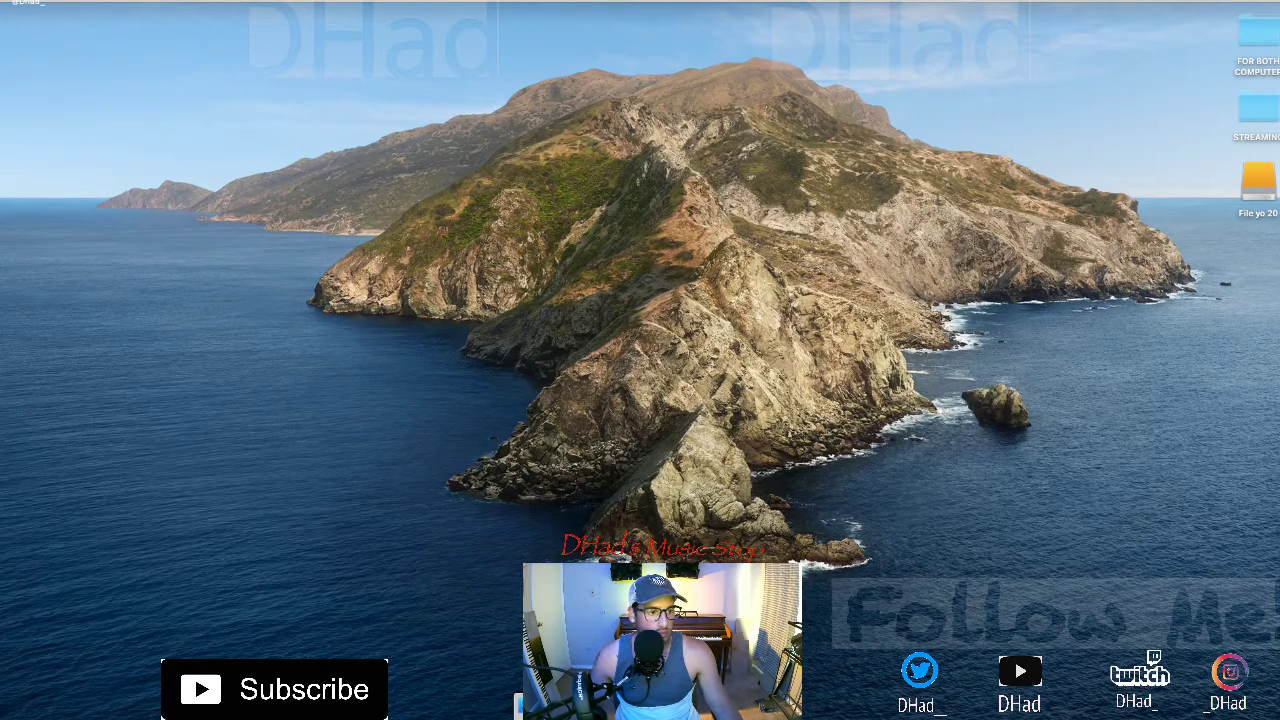
# Switch to Chrome and search Google for "granular music"
pyautogui.moveTo(941, 14); pyautogui.dragTo(755, 79)
pyautogui.doubleClick(857, 78)
pyautogui.click(751, 49)
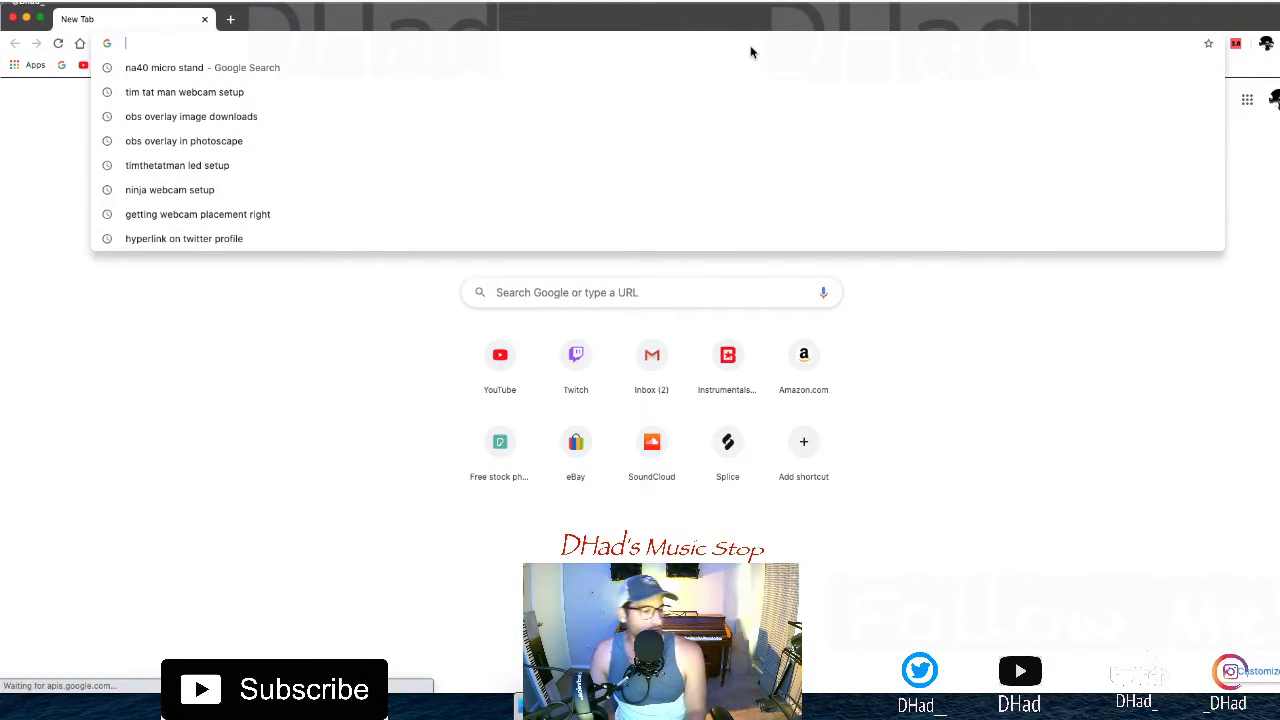
pyautogui.write('granular')
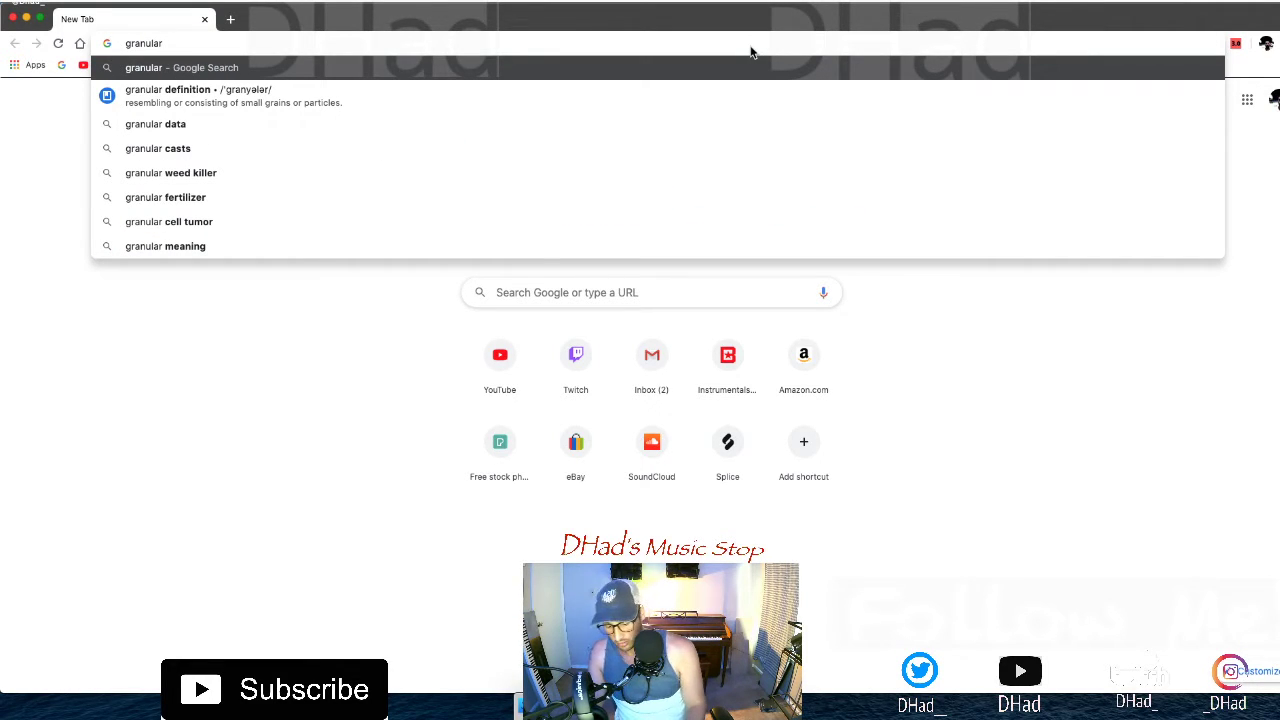
pyautogui.write('music')
pyautogui.press('Return')
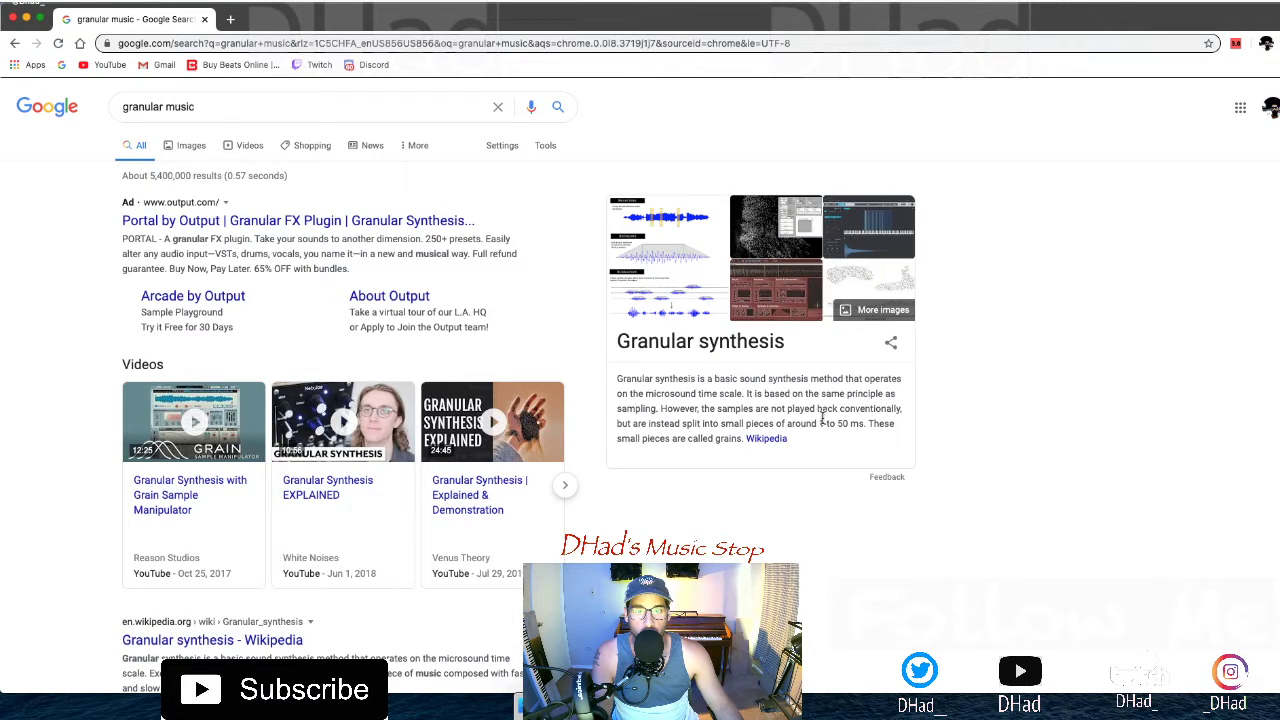
# Examine the granular synthesis definition and the related image results, enlarging the selection, envelope and summation diagram
pyautogui.moveTo(614, 380); pyautogui.dragTo(808, 448)
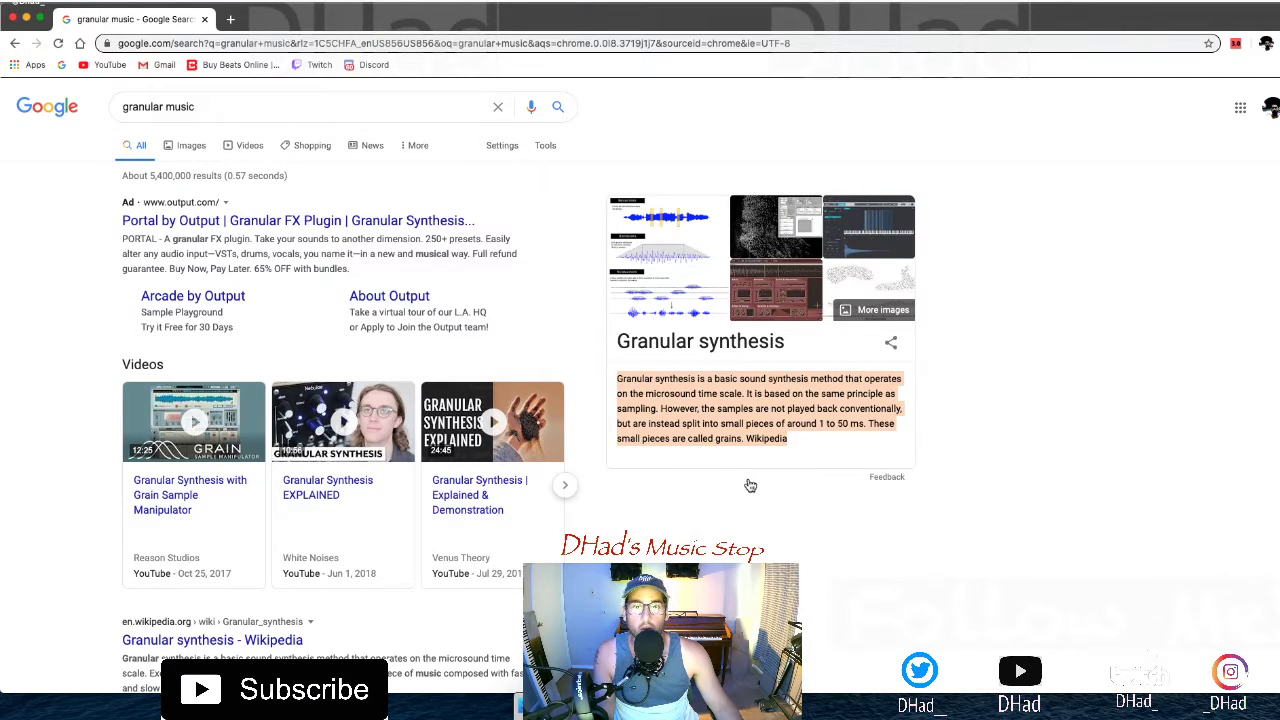
pyautogui.click(687, 302)
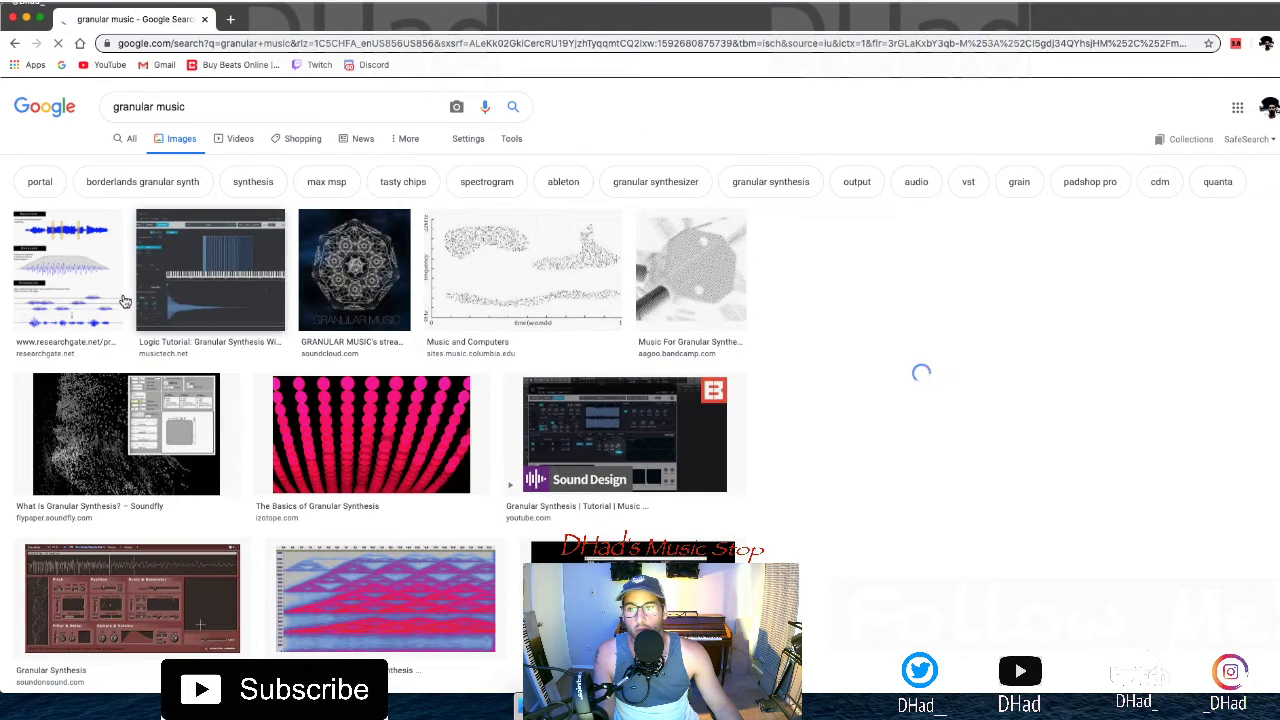
pyautogui.click(121, 301)
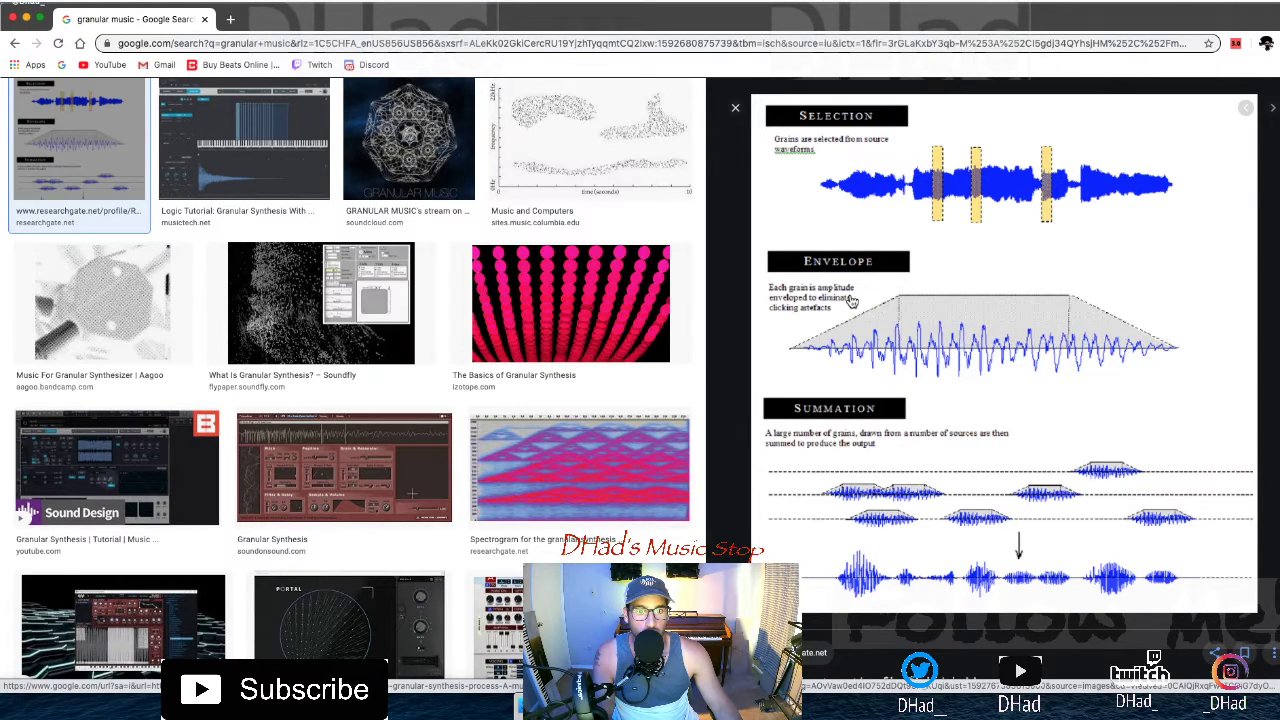
pyautogui.scroll(-3, 464, 337)
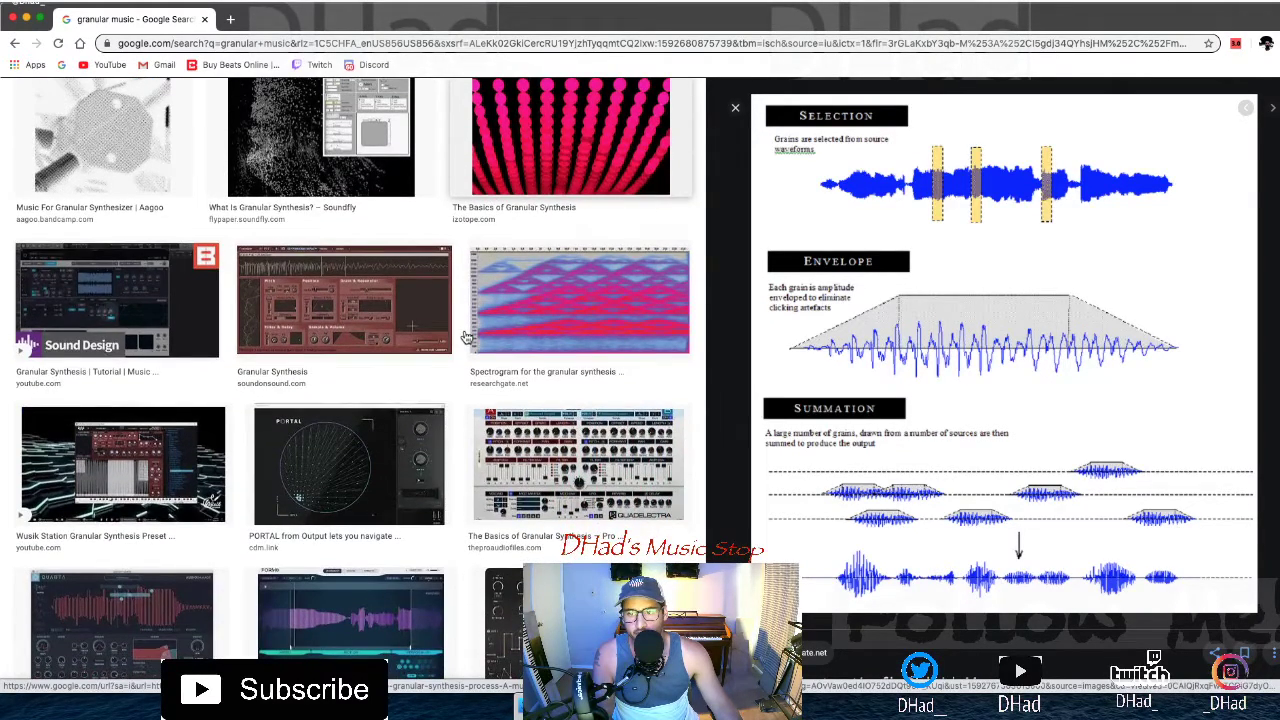
pyautogui.scroll(-9, 464, 337)
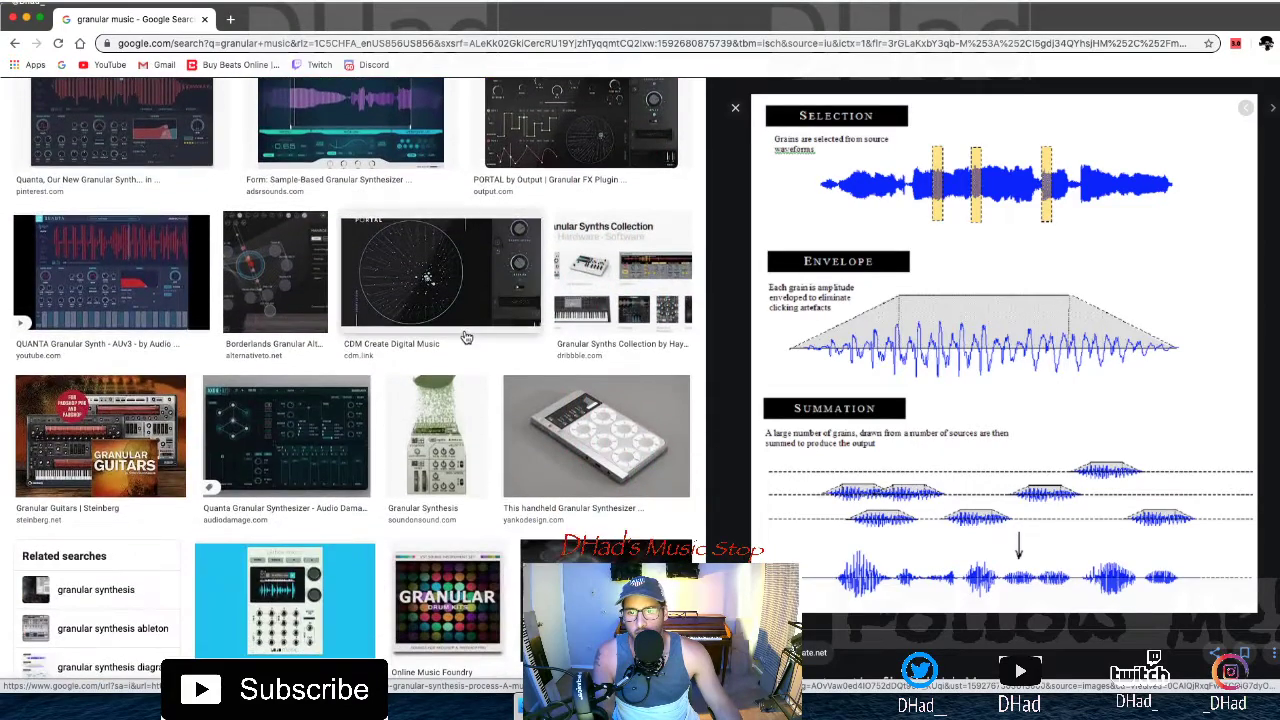
pyautogui.scroll(-6, 464, 337)
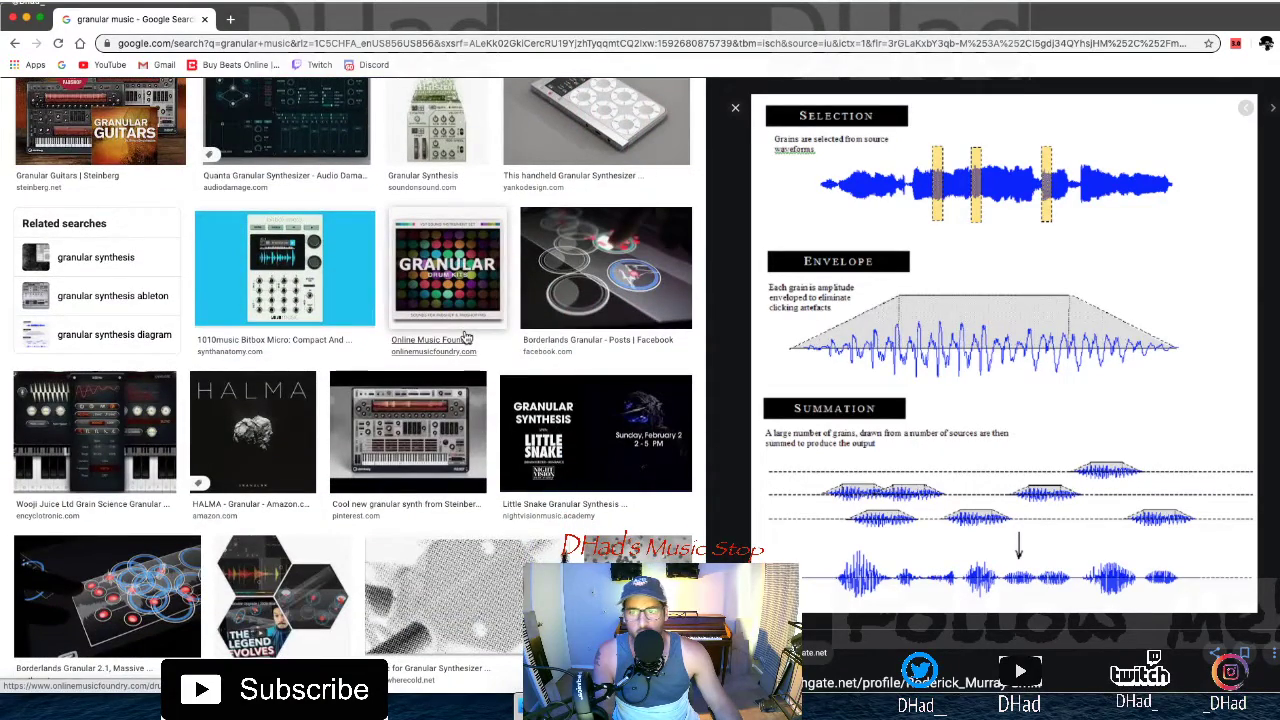
pyautogui.scroll(18, 464, 337)
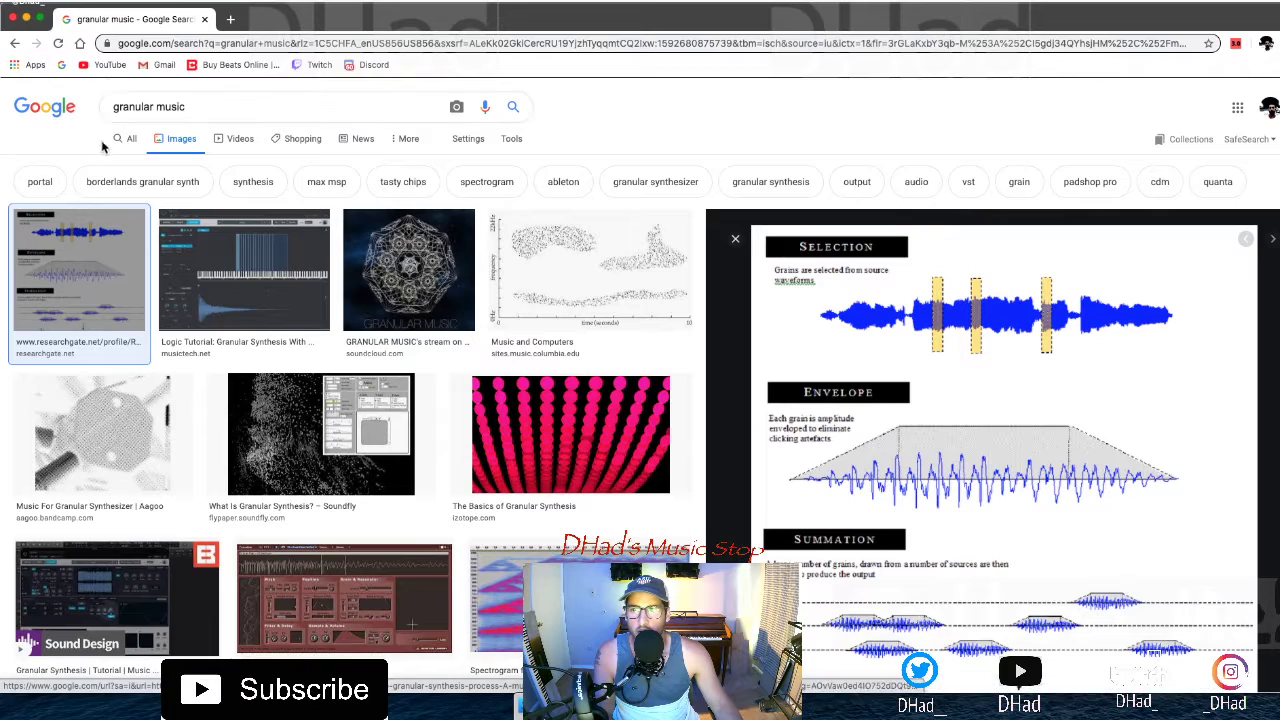
# Return to the general web results and read the Wikipedia article on granular synthesis
pyautogui.click(124, 140)
pyautogui.scroll(-3, 95, 398)
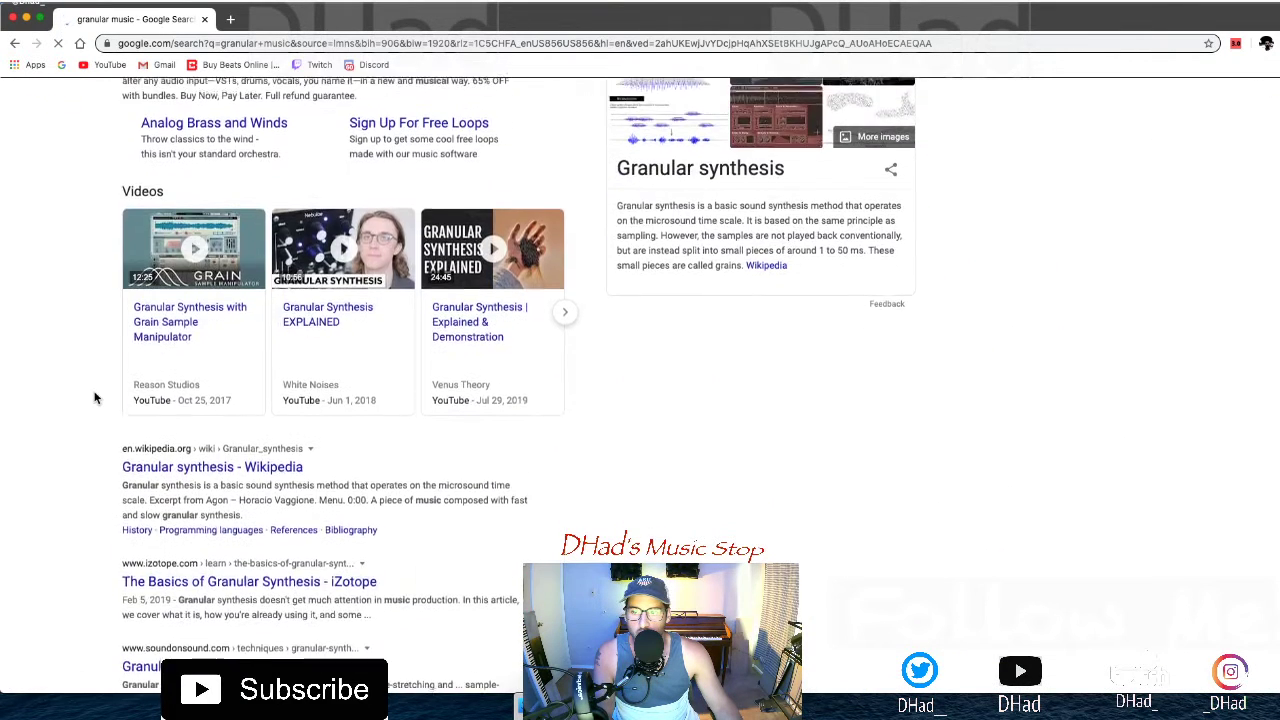
pyautogui.click(195, 466)
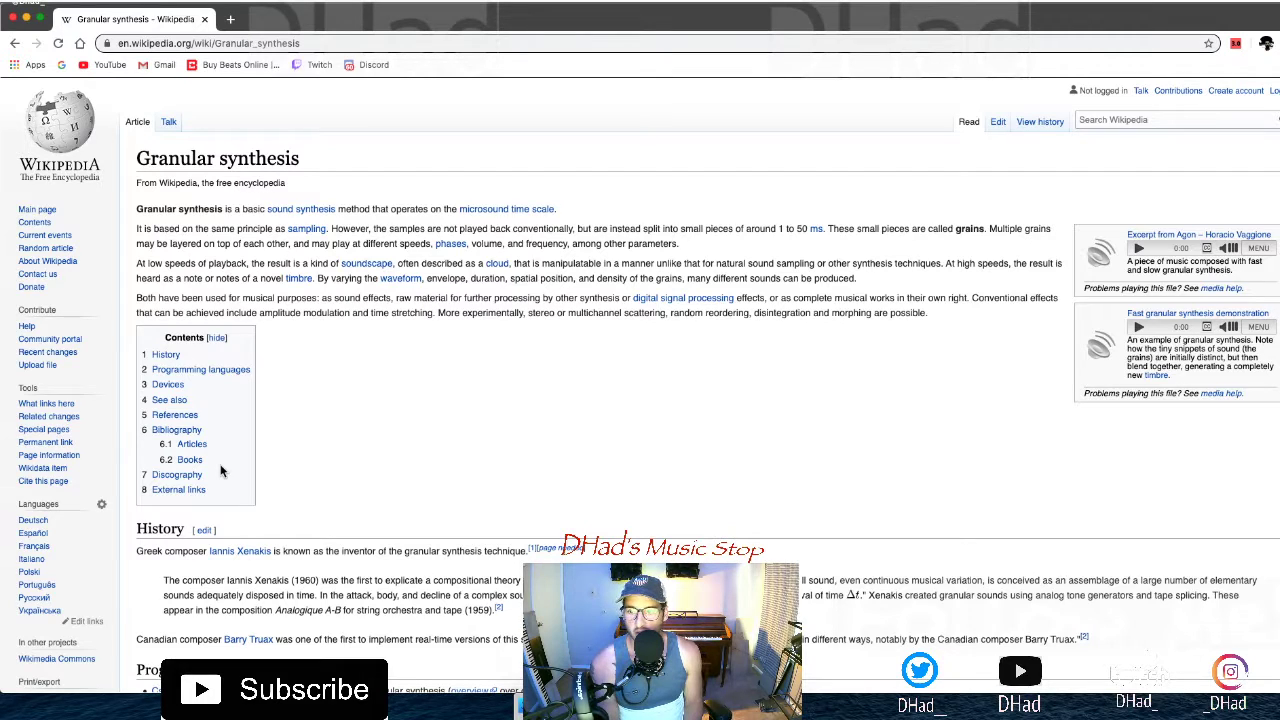
pyautogui.scroll(-3, 340, 520)
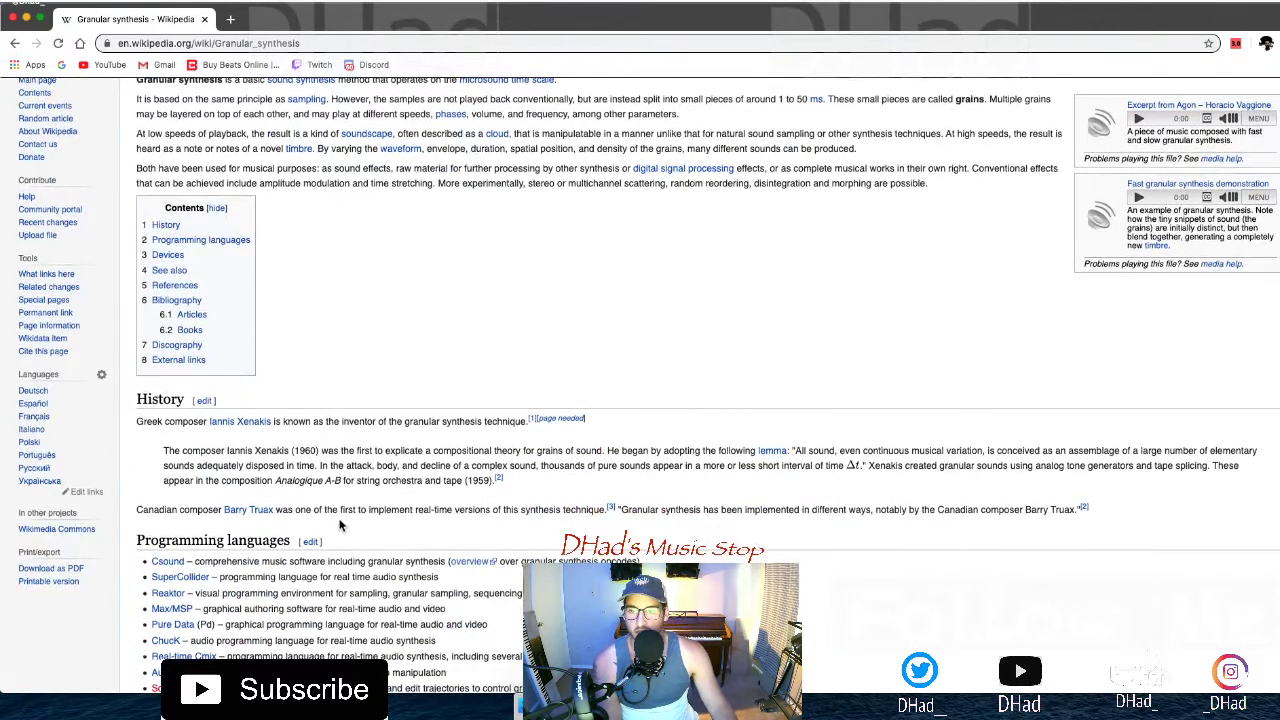
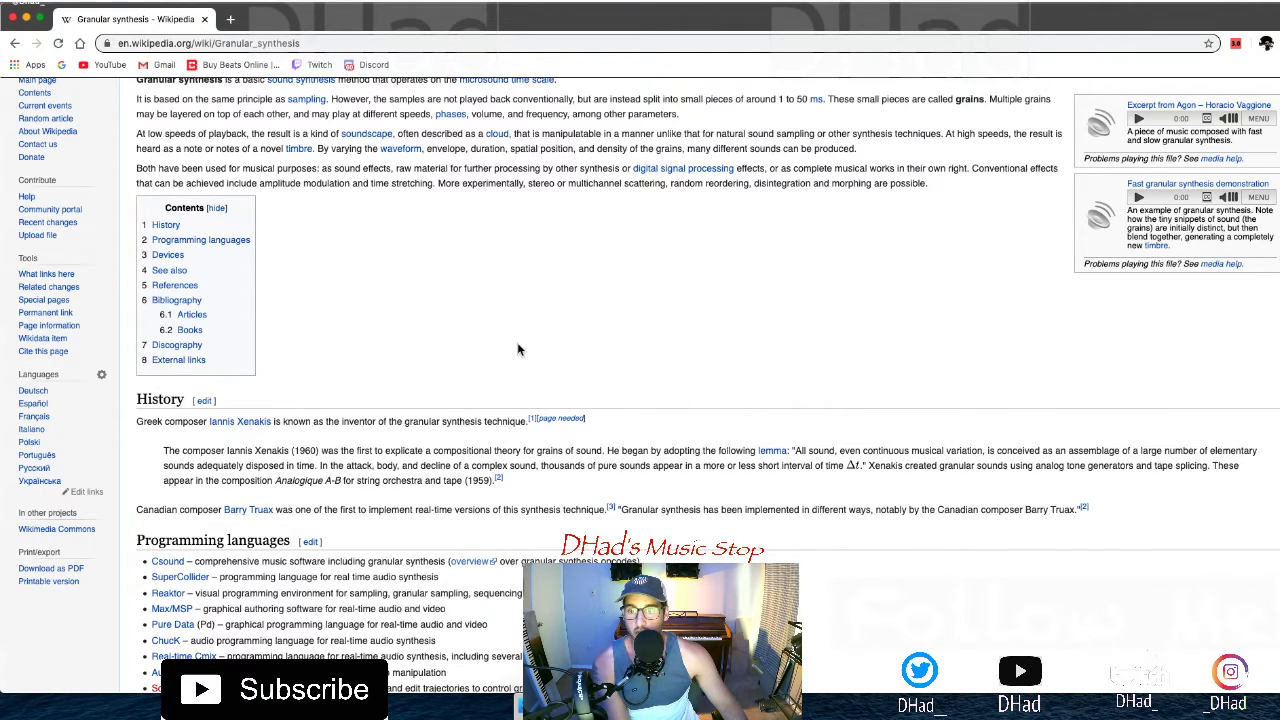
pyautogui.scroll(-1, 511, 327)
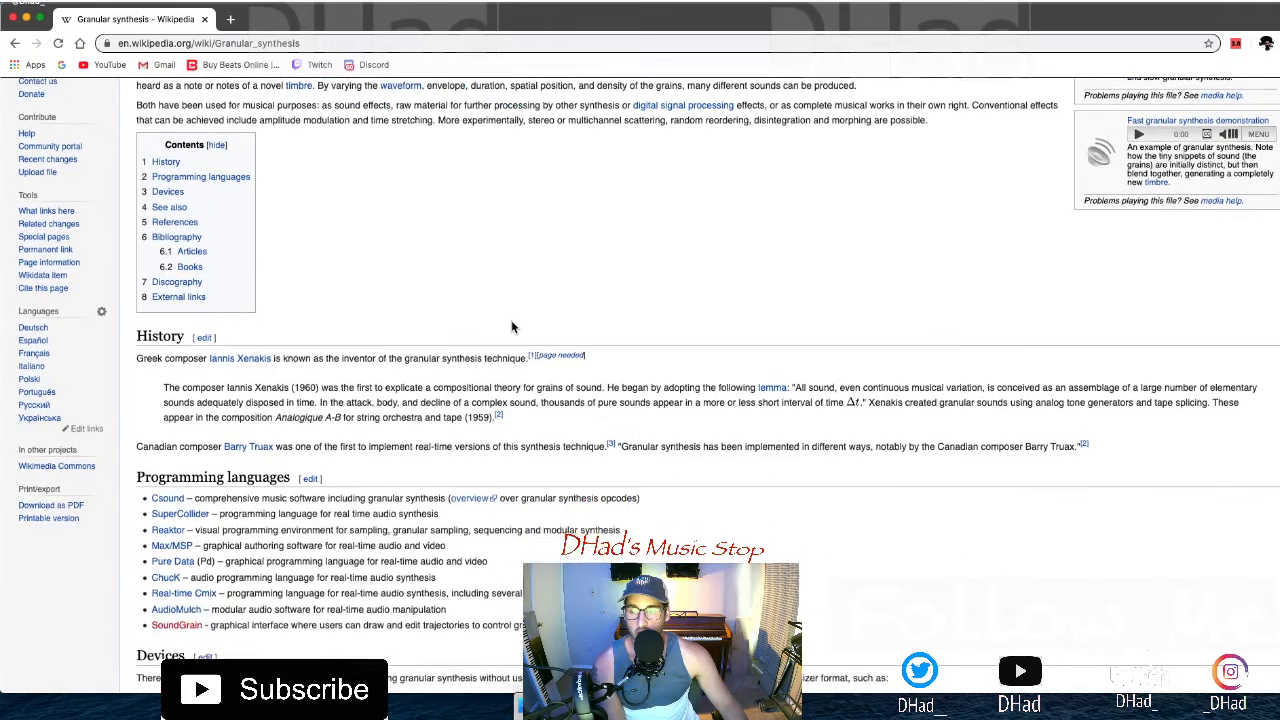
pyautogui.scroll(3, 511, 327)
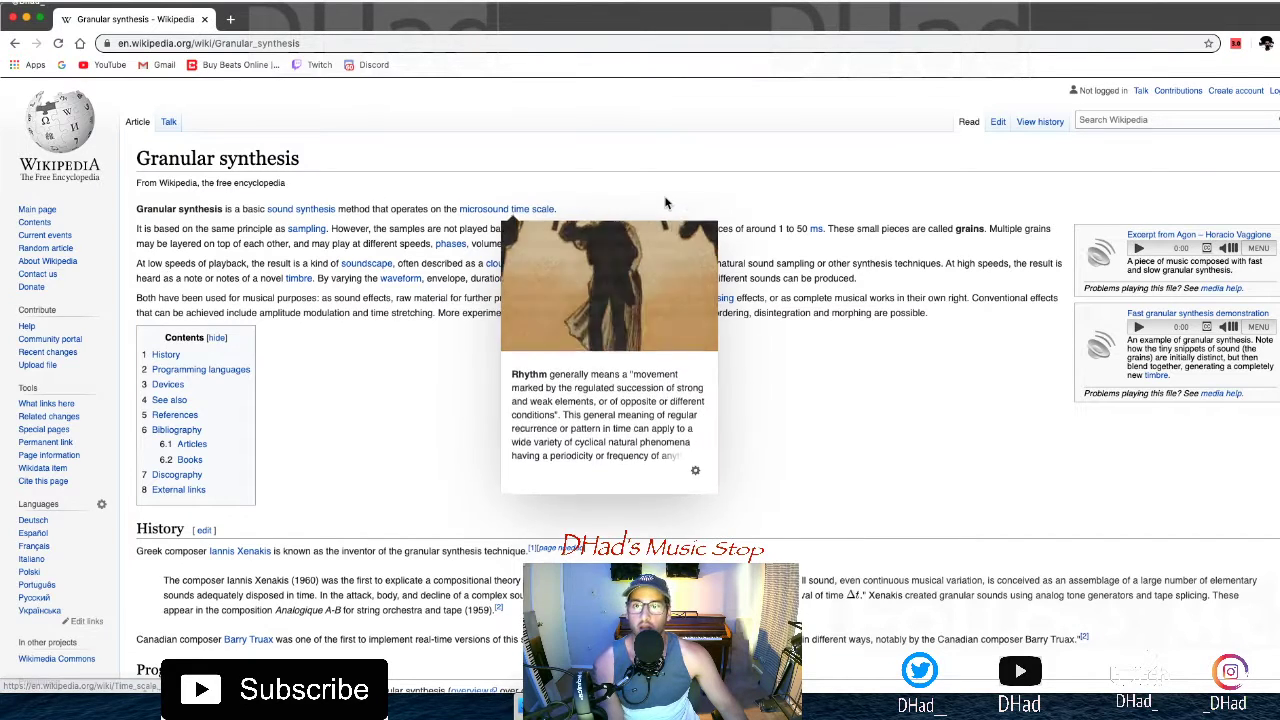
# View the linked Microsound article and go back to the Granular synthesis article
pyautogui.click(482, 209)
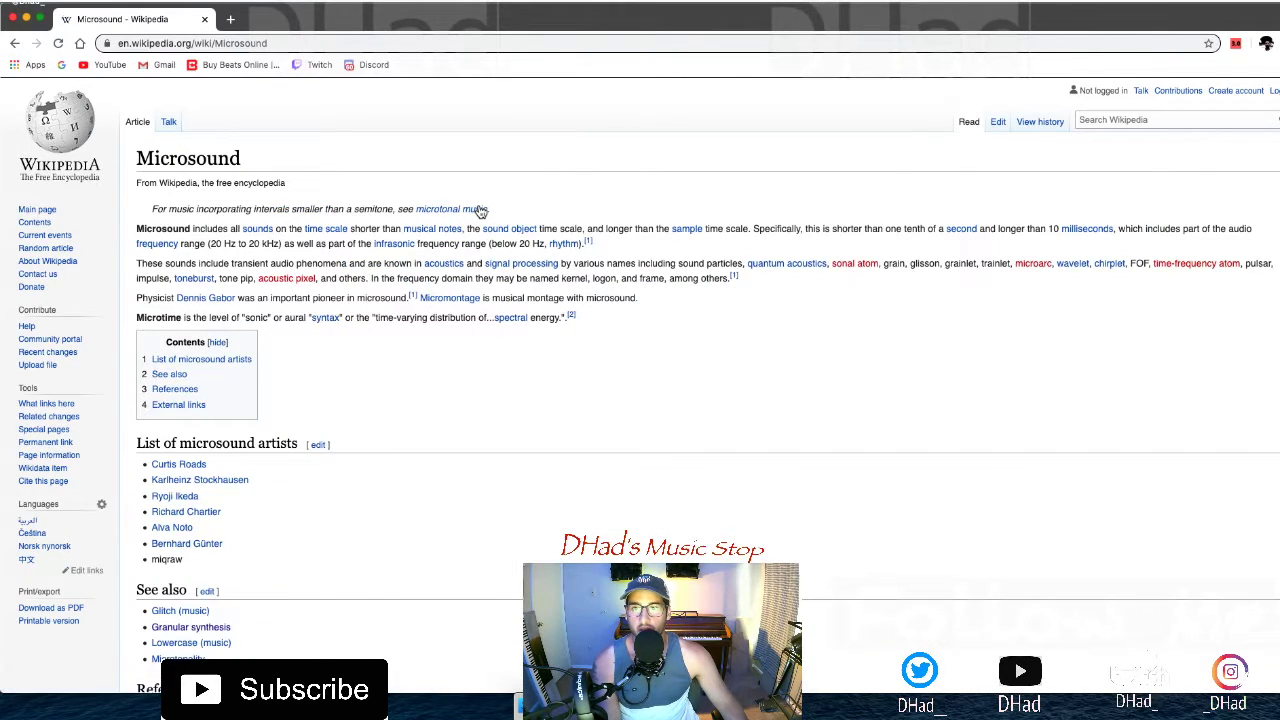
pyautogui.hscroll(-2, 420, 211)
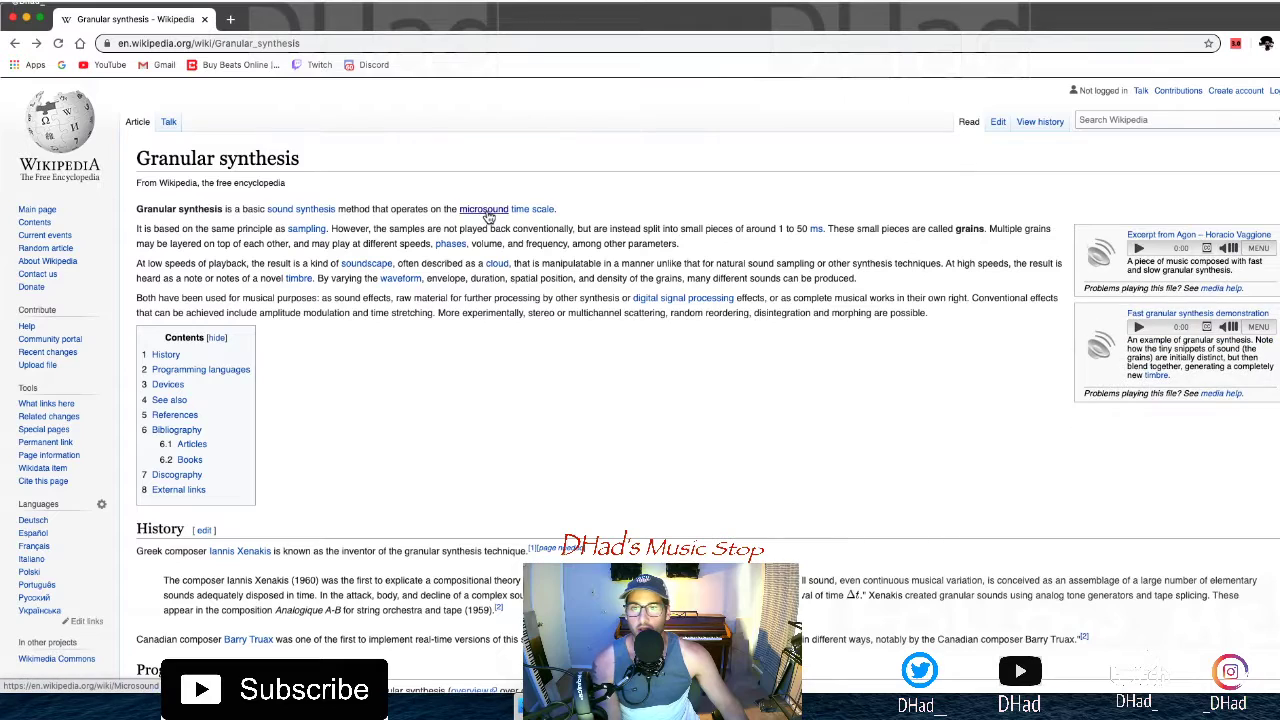
pyautogui.moveTo(488, 216)
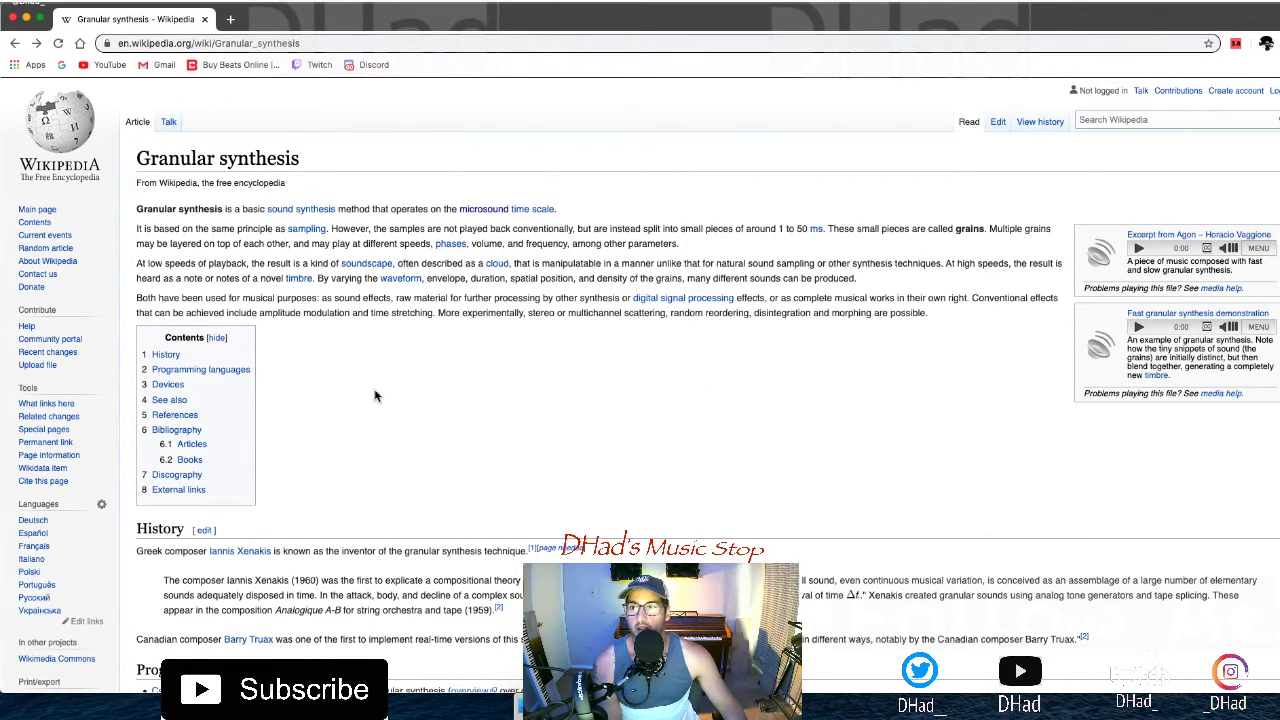
# Search Google for "how to learn granular synthesis" and look over the results
pyautogui.click(215, 43)
pyautogui.write('ho')
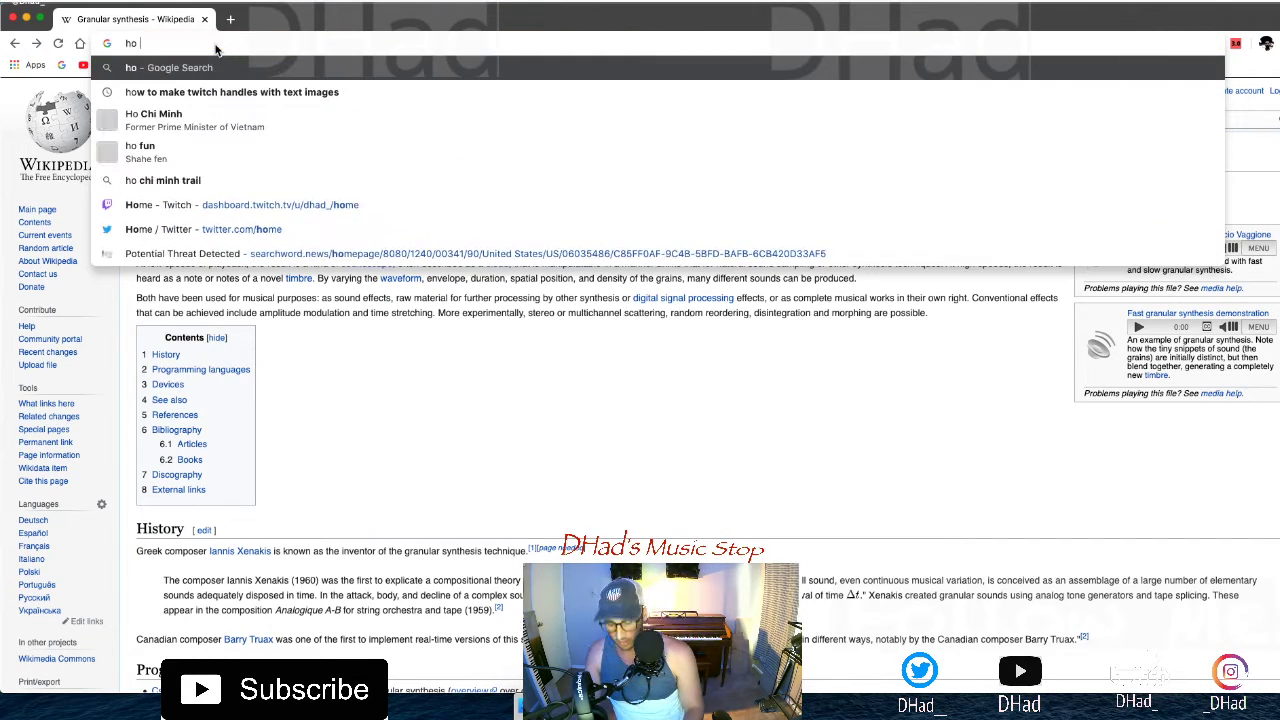
pyautogui.write('w to learn gr')
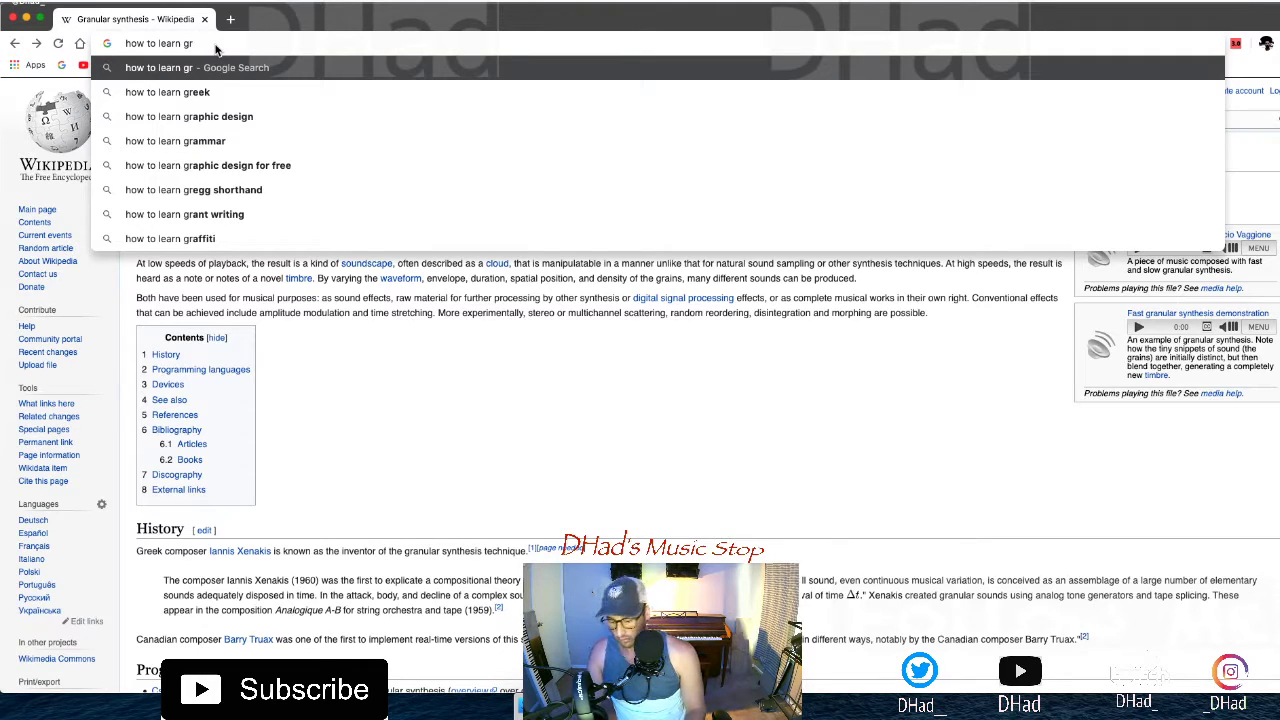
pyautogui.write('anular ')
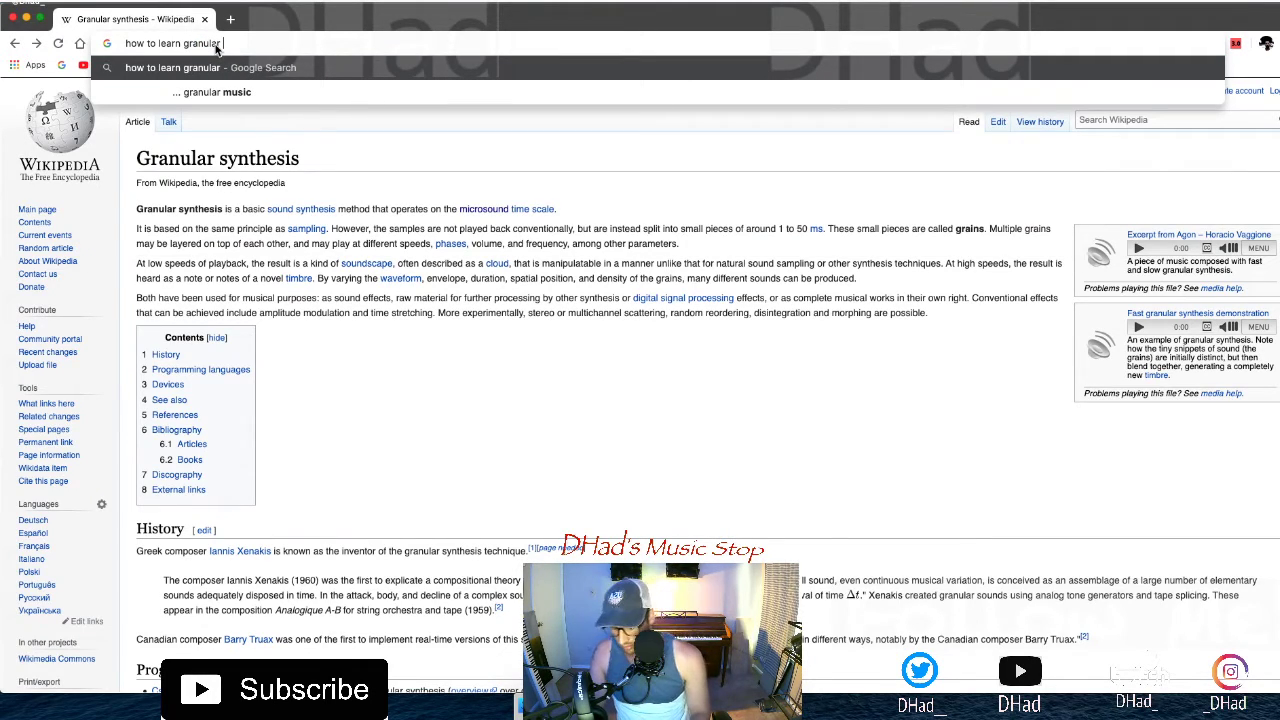
pyautogui.write('synthesis')
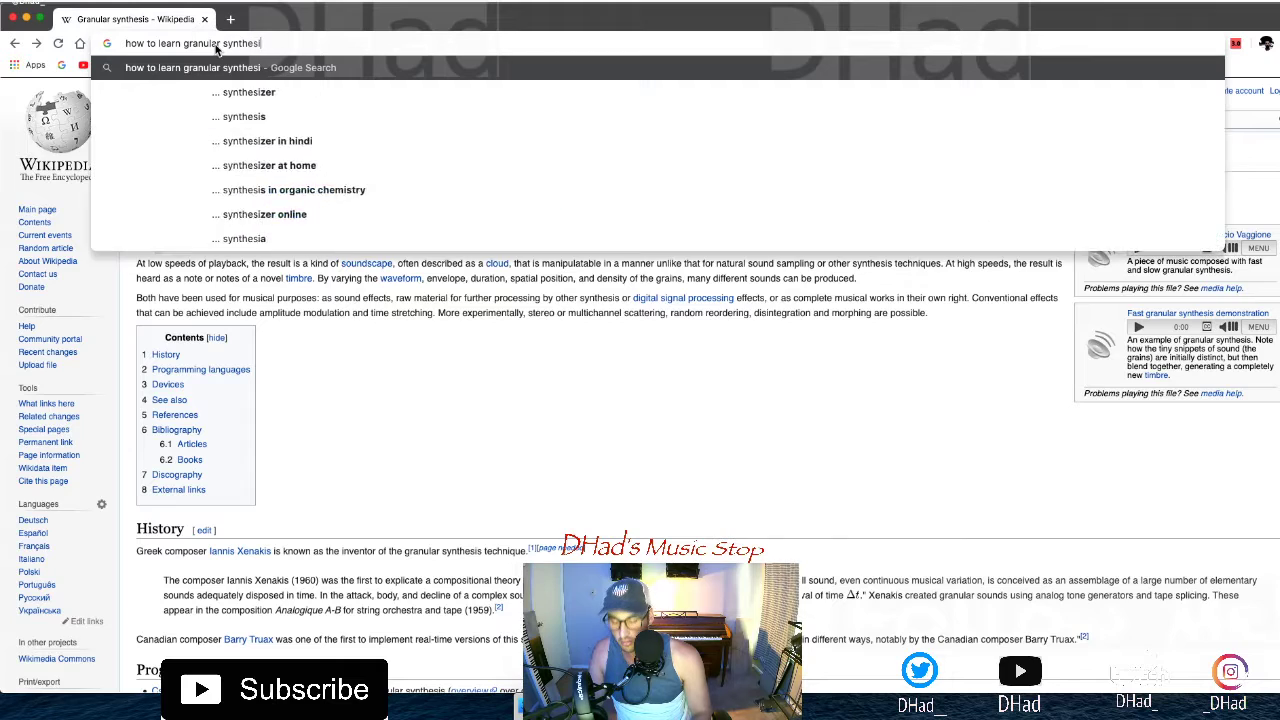
pyautogui.press('Return')
pyautogui.scroll(-1, 66, 337)
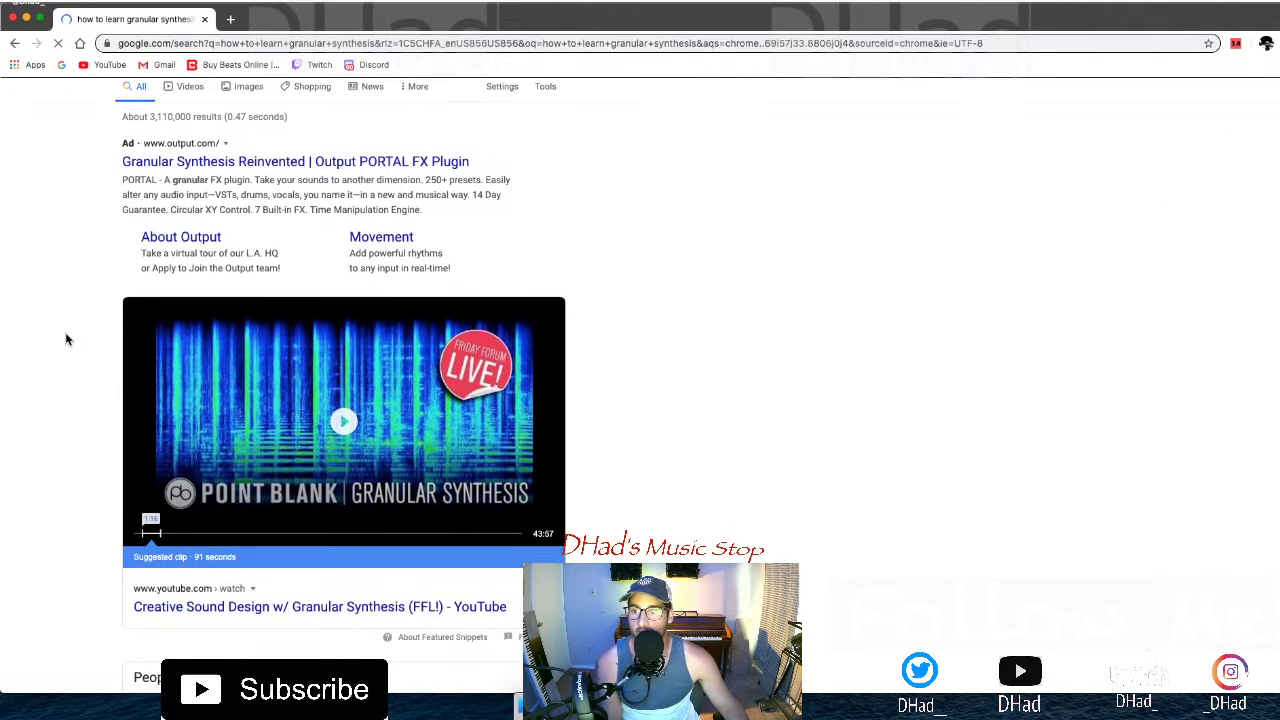
# Play the suggested YouTube video "Creative Sound Design w/ Granular Synthesis (FFL!)" and jump ahead to the Logic Pro X waveform demonstration
pyautogui.click(251, 386)
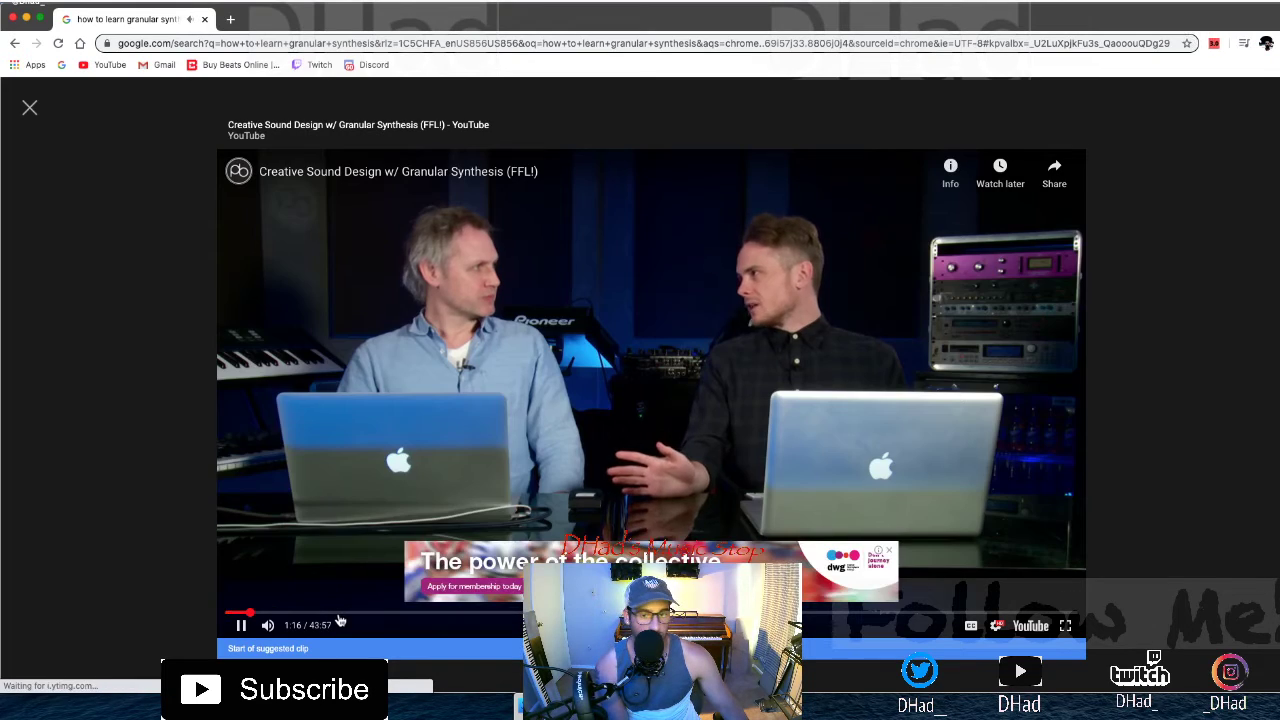
pyautogui.click(286, 626)
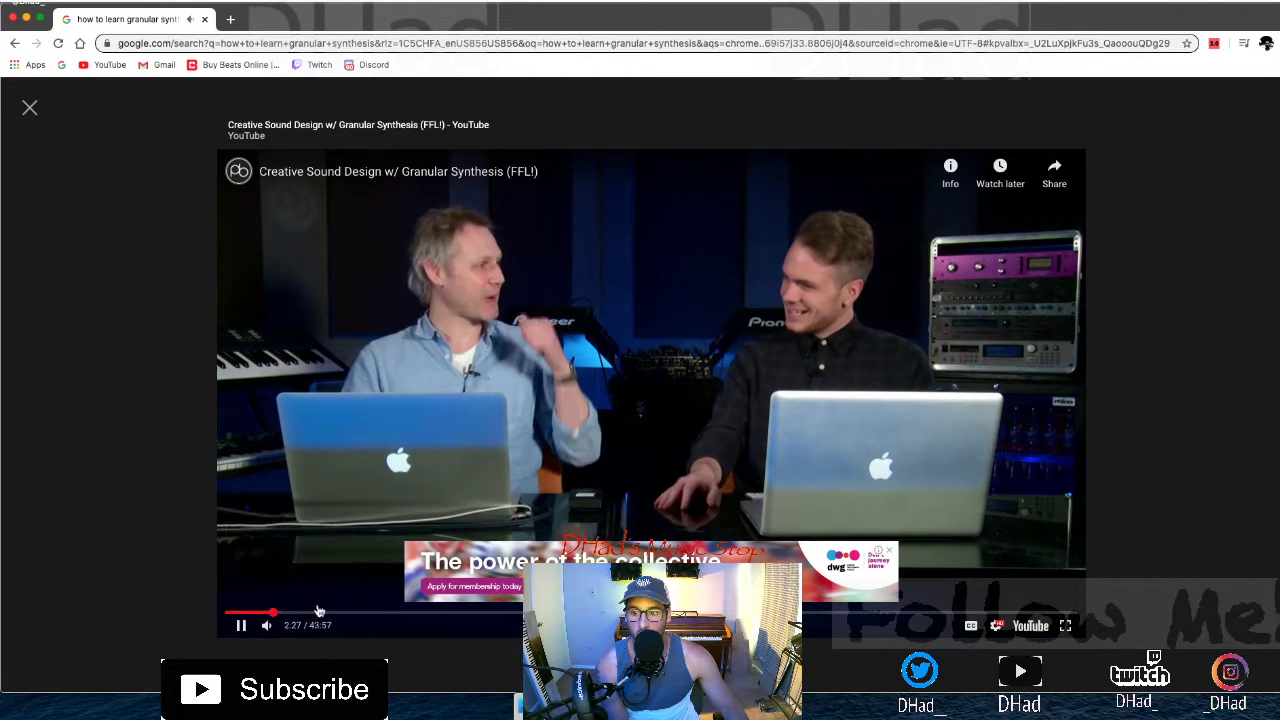
pyautogui.click(317, 611)
pyautogui.click(358, 611)
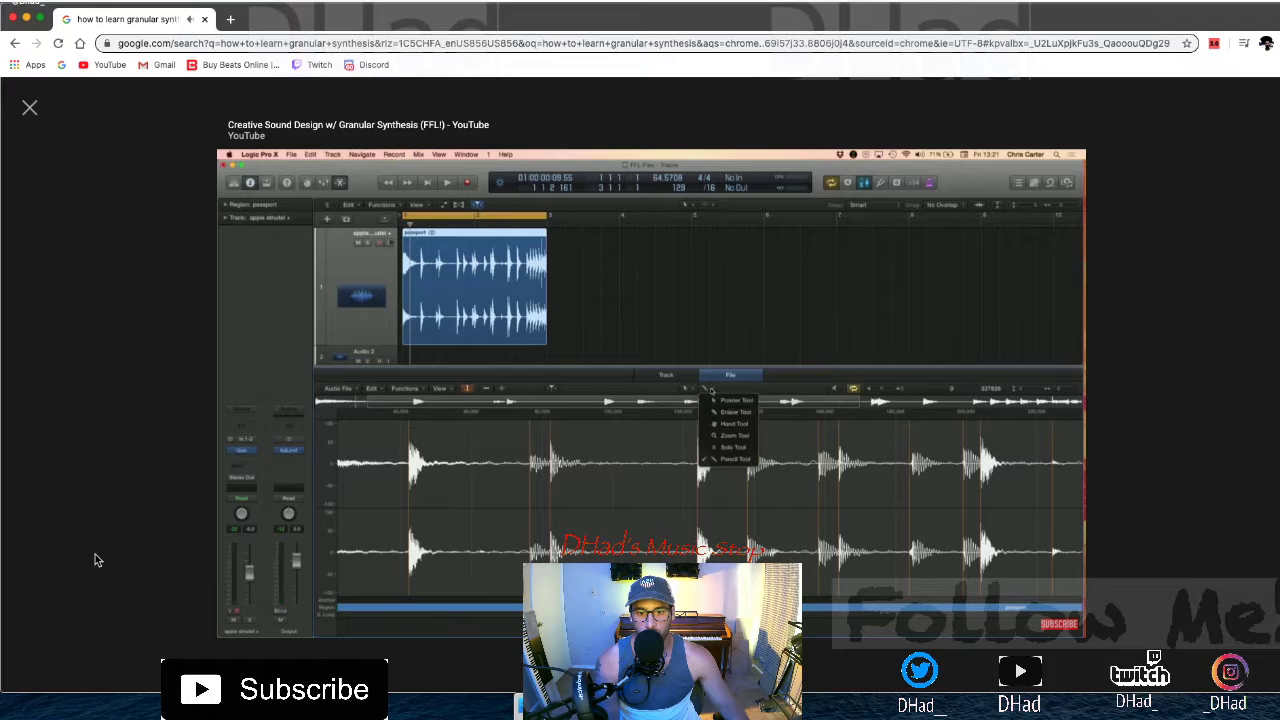
# Pause the video at 7:17, resume it, and skip forward in short jumps to the zoomed waveform section around 8:22
pyautogui.click(343, 517)
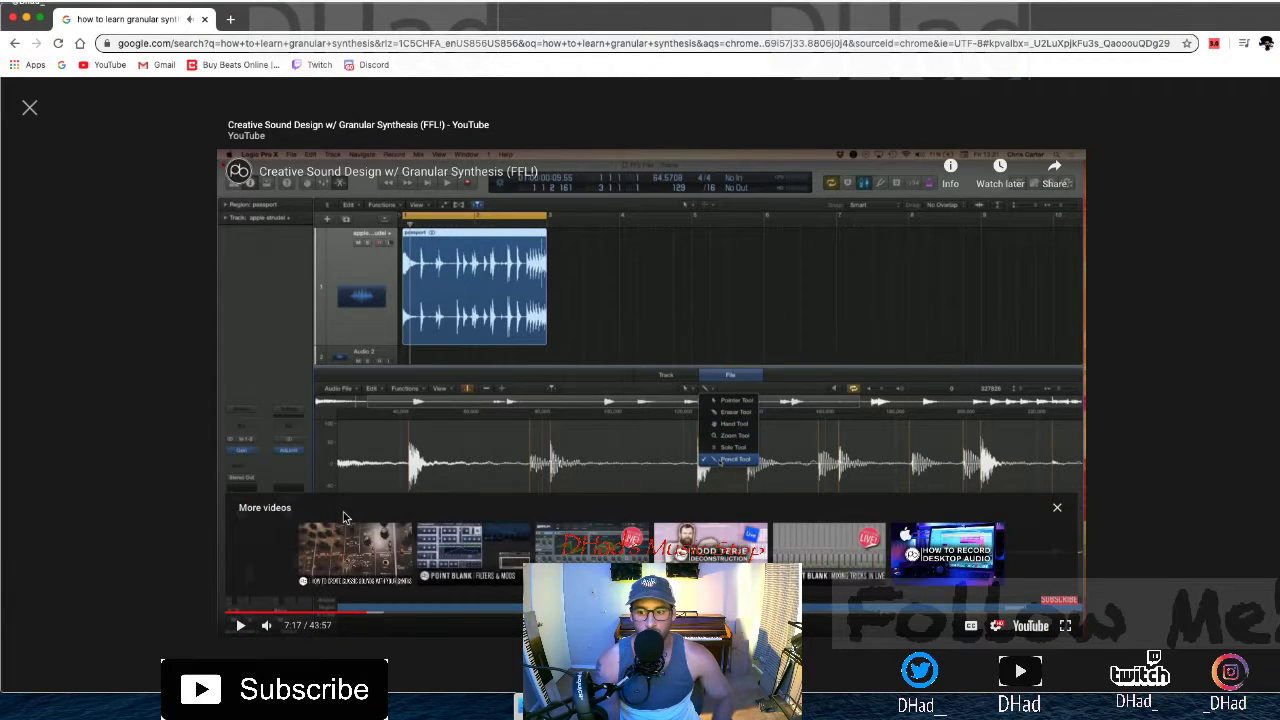
pyautogui.click(318, 472)
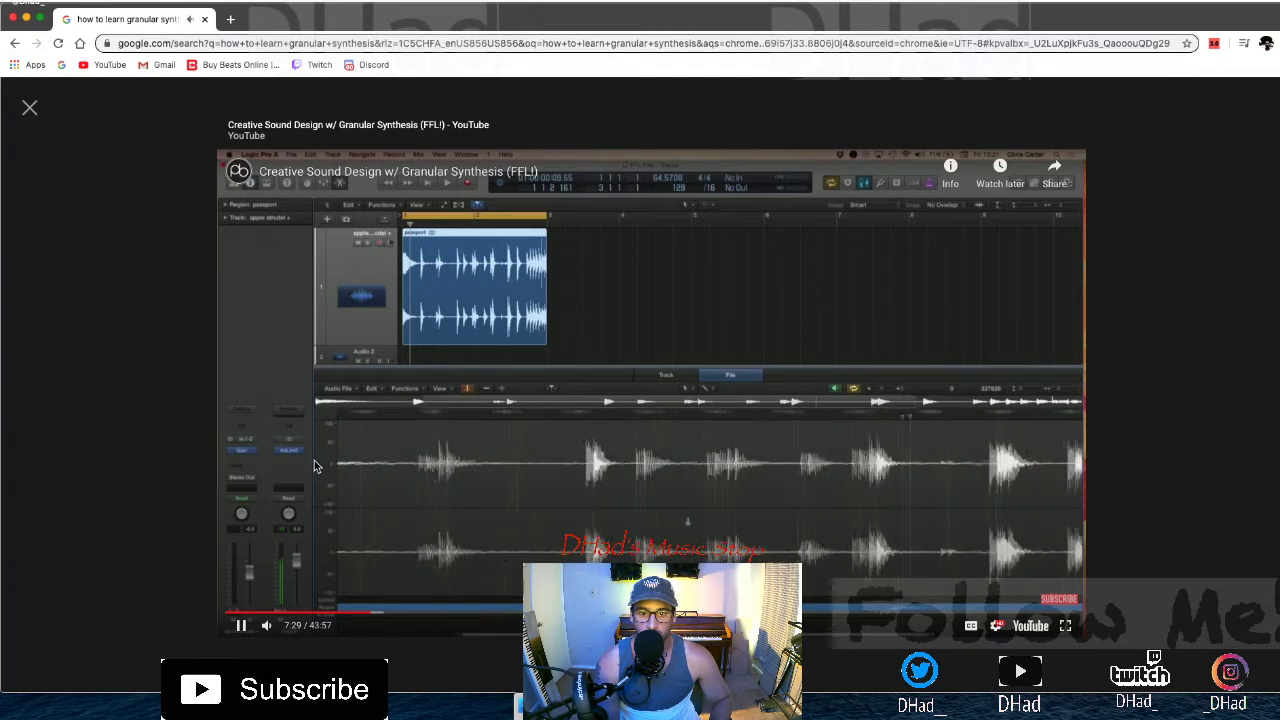
pyautogui.press('Left')
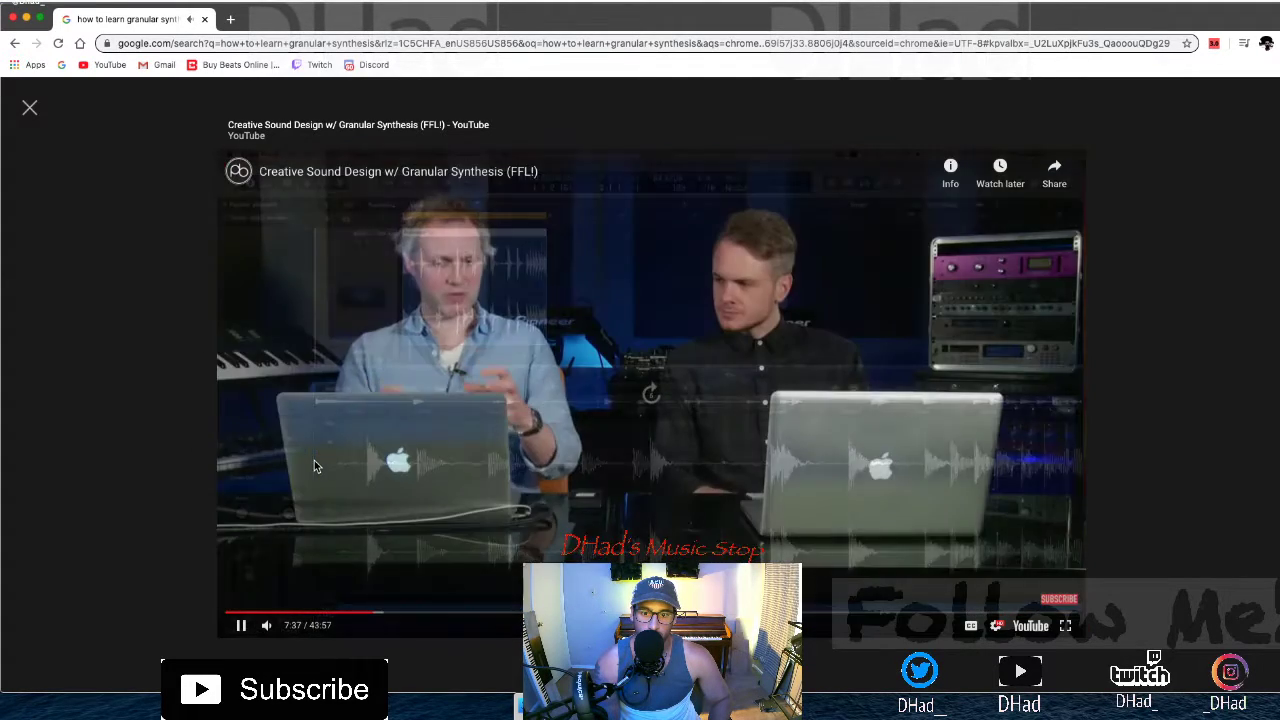
pyautogui.press('Right')
pyautogui.press('Right')
pyautogui.press('Right')
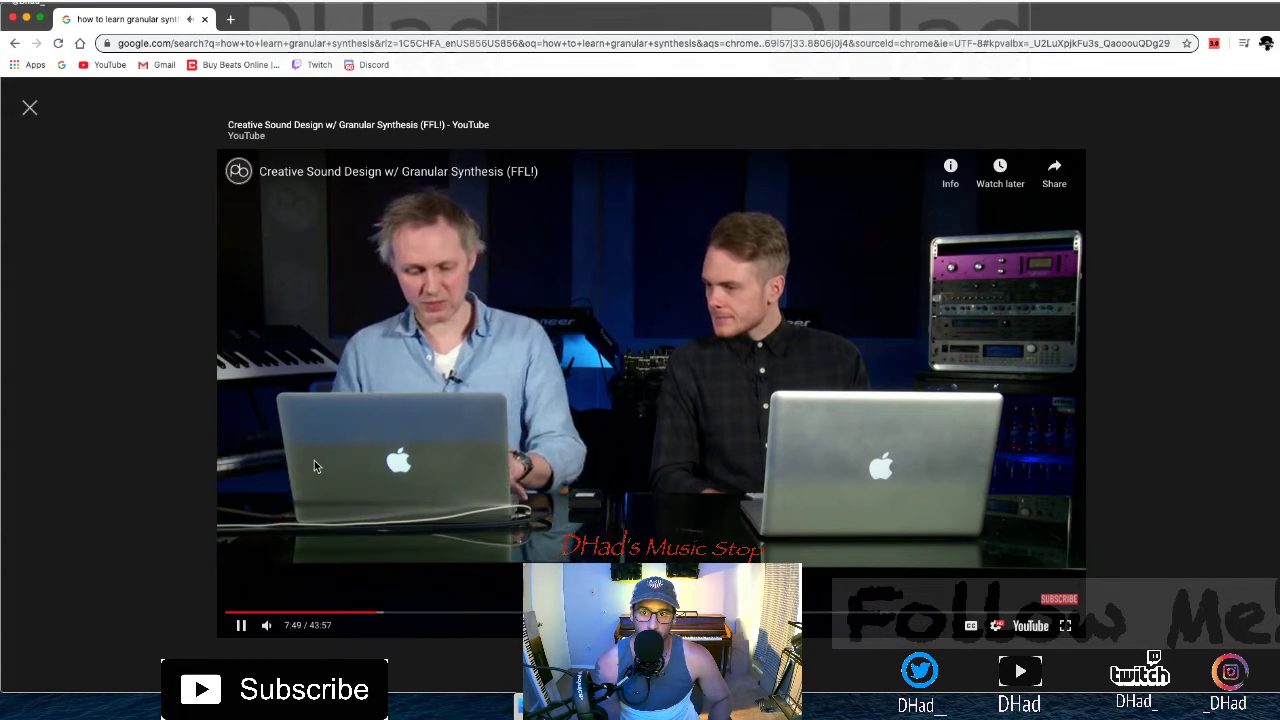
pyautogui.press('Right')
pyautogui.press('Right')
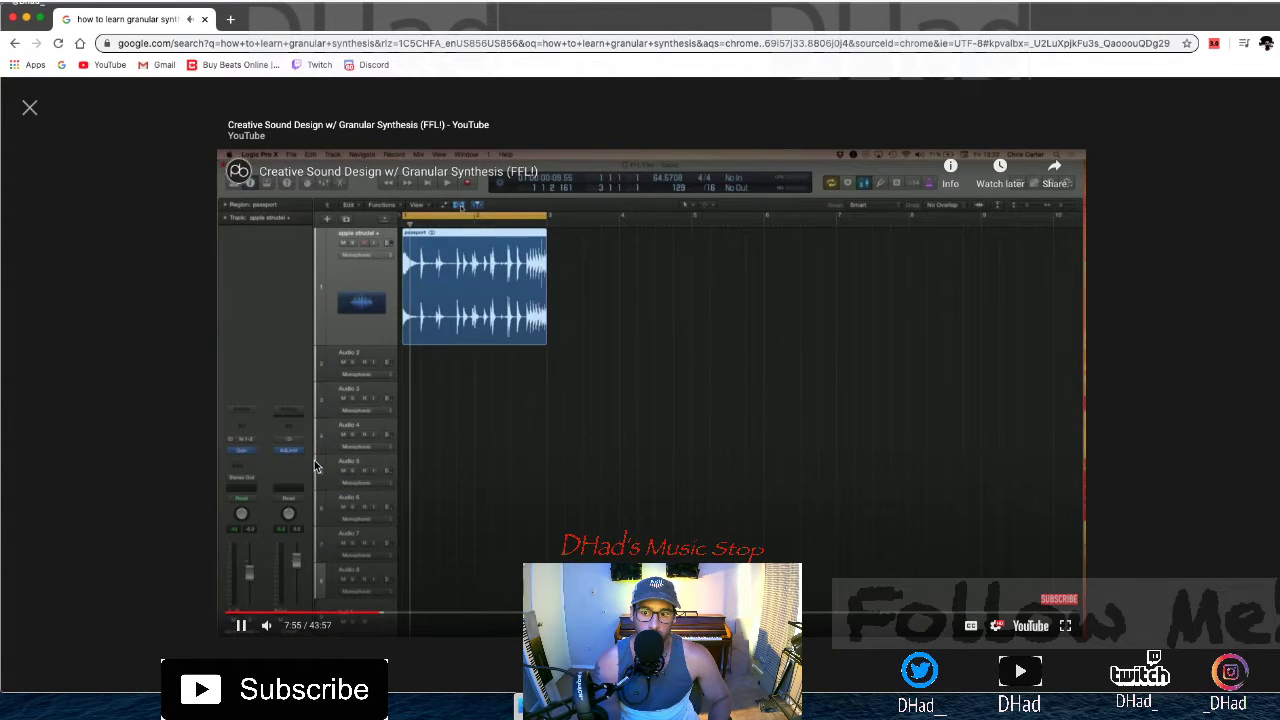
pyautogui.press('Right')
pyautogui.press('Right')
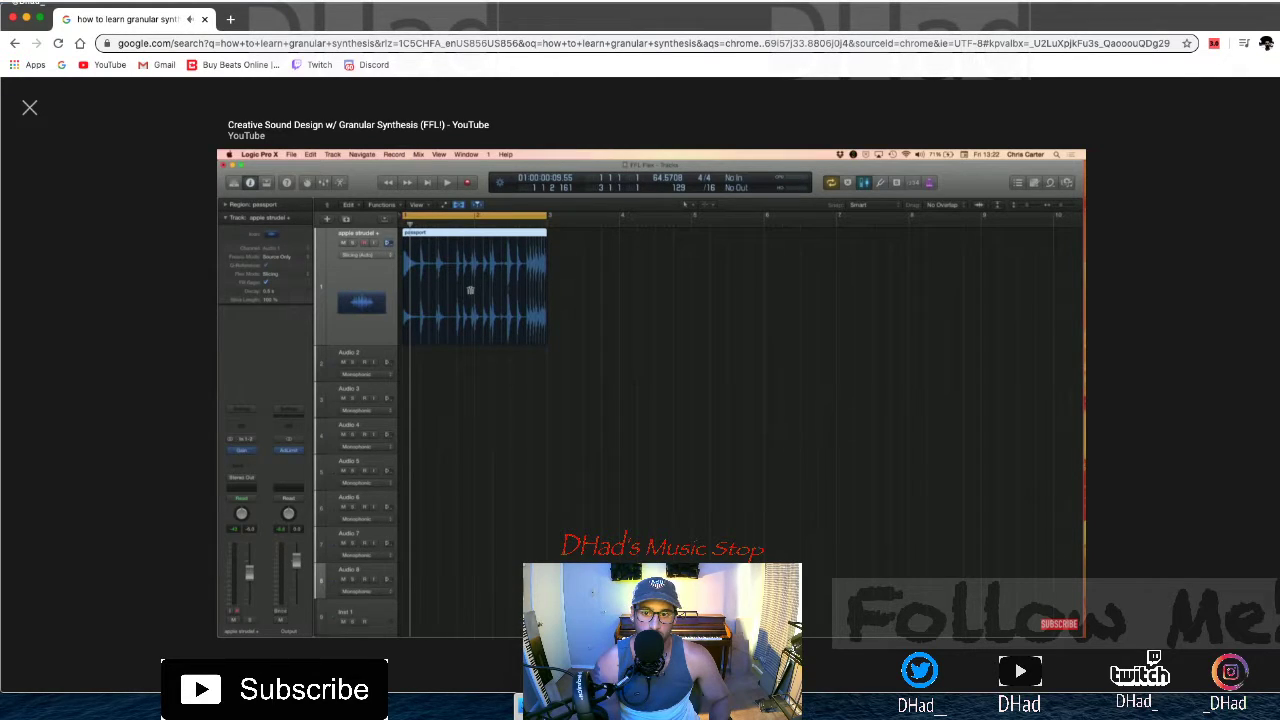
pyautogui.press('Right')
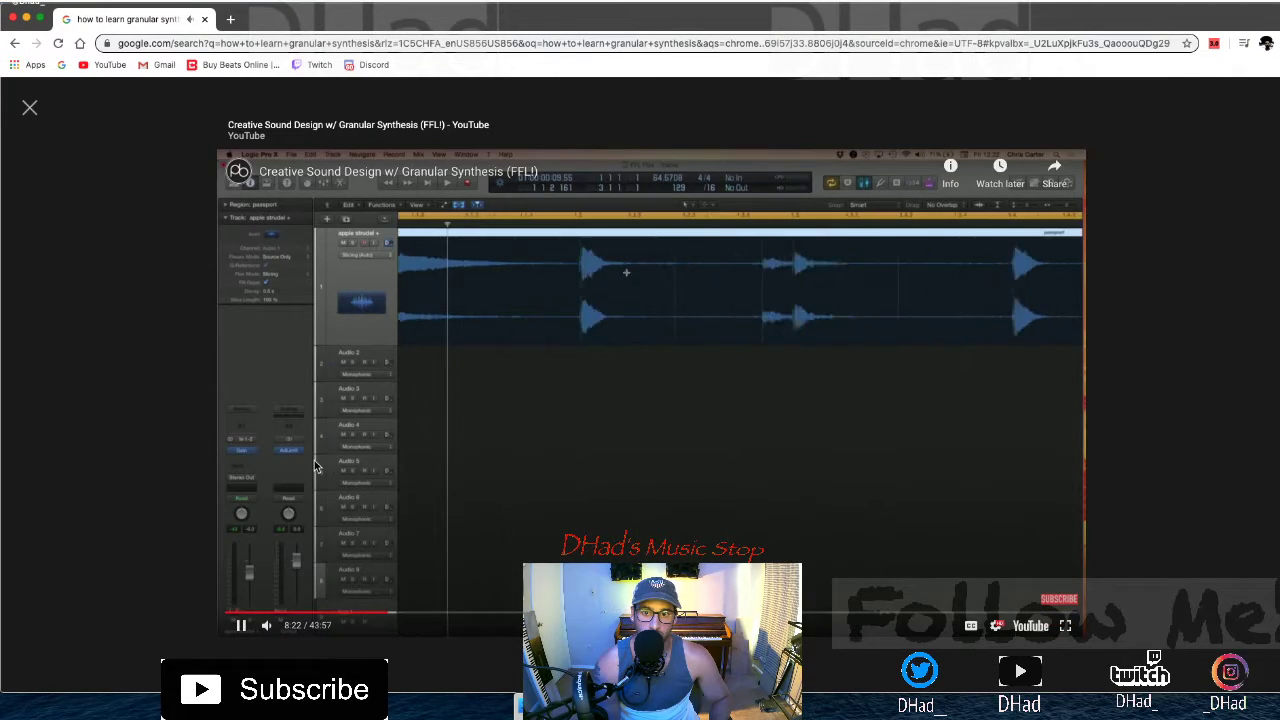
pyautogui.press('Left')
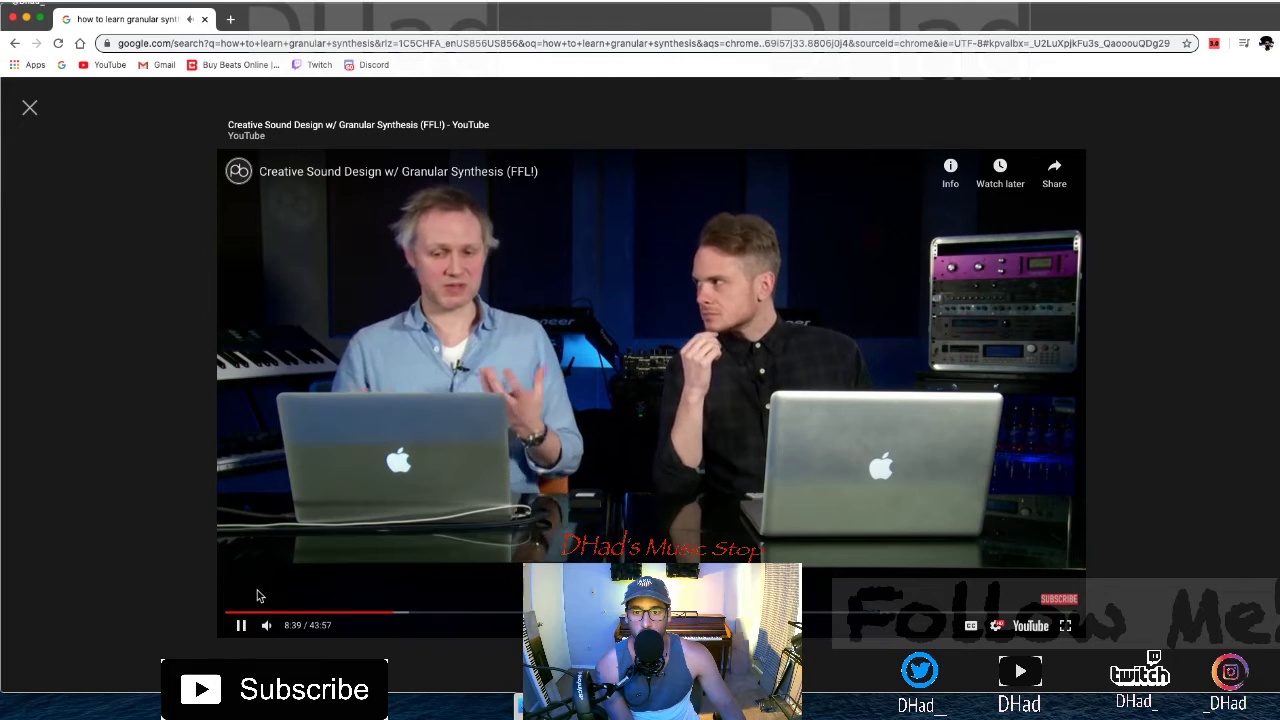
# Pause the video at 8:40, dismiss the related-videos overlay and resume, pausing and resuming once more at 8:59
pyautogui.click(257, 596)
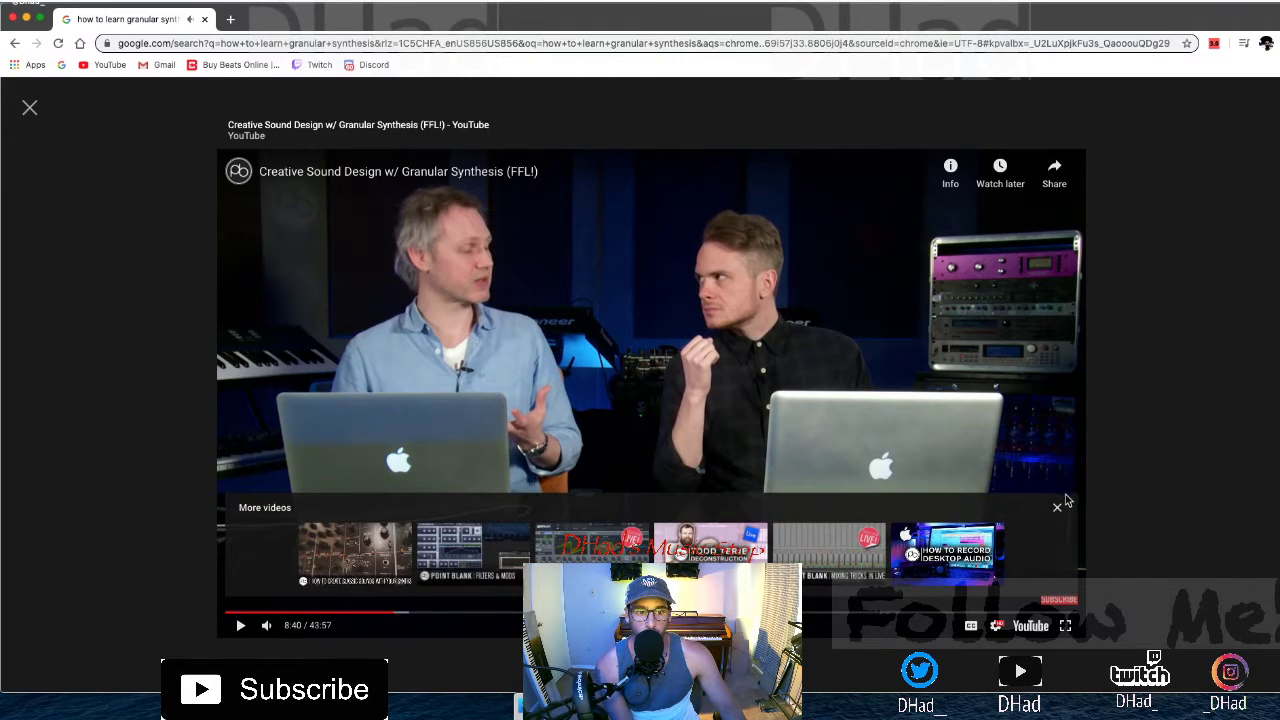
pyautogui.click(1057, 507)
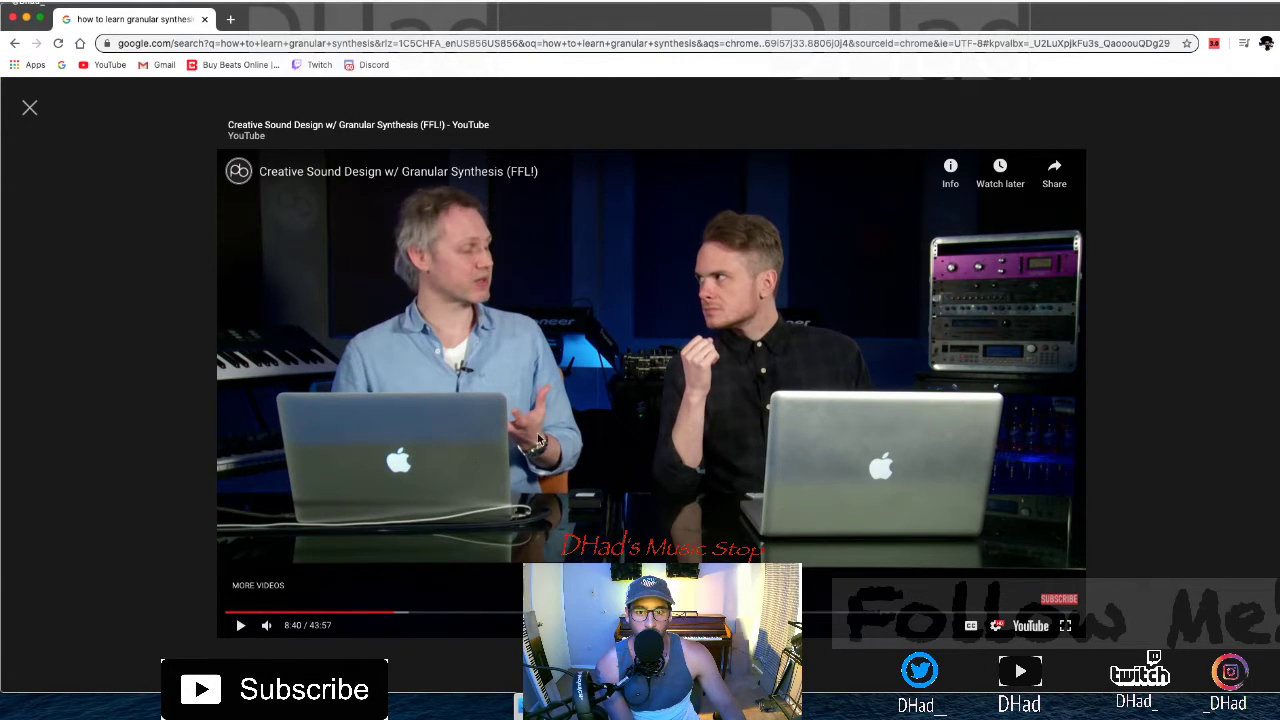
pyautogui.click(628, 388)
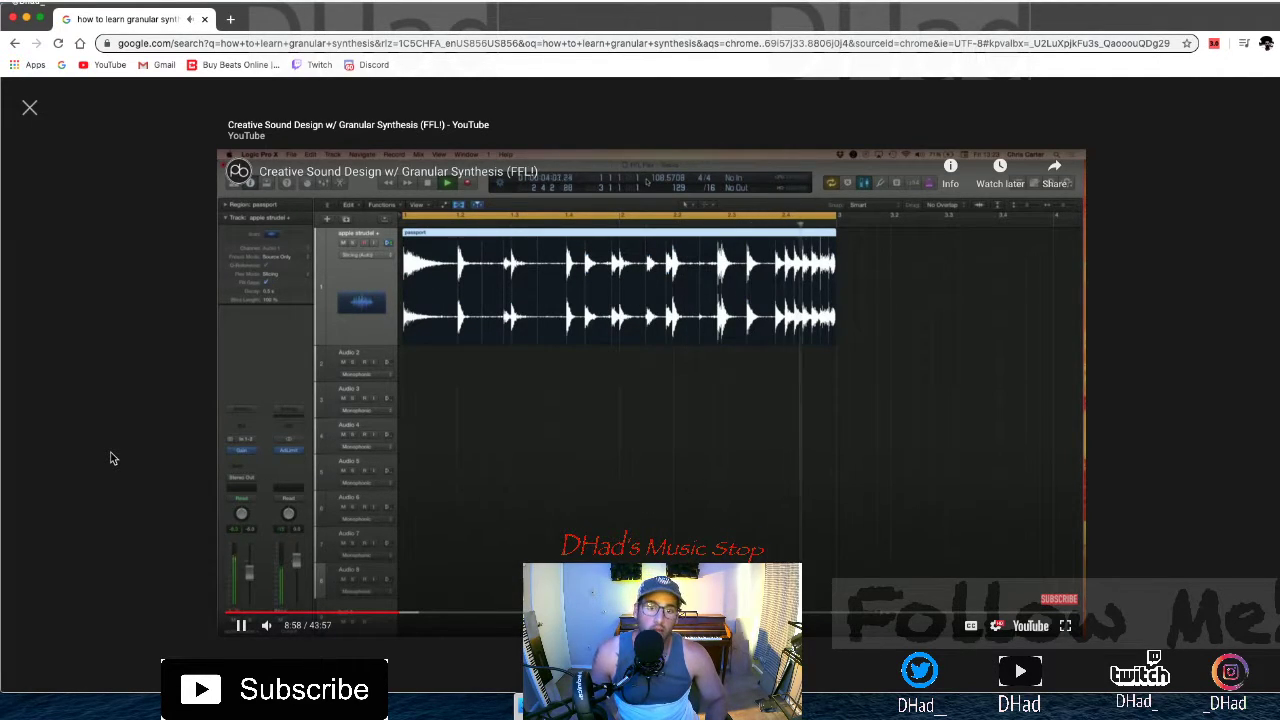
pyautogui.press('space')
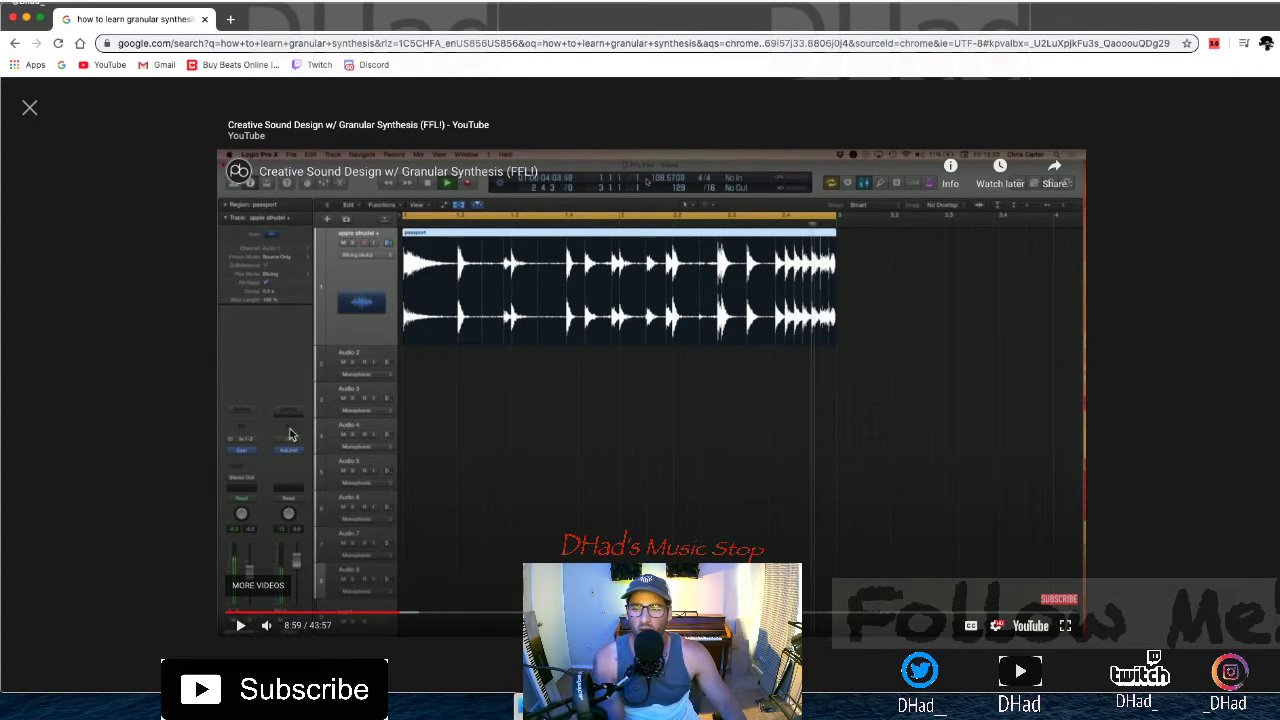
pyautogui.click(343, 443)
pyautogui.click(343, 443)
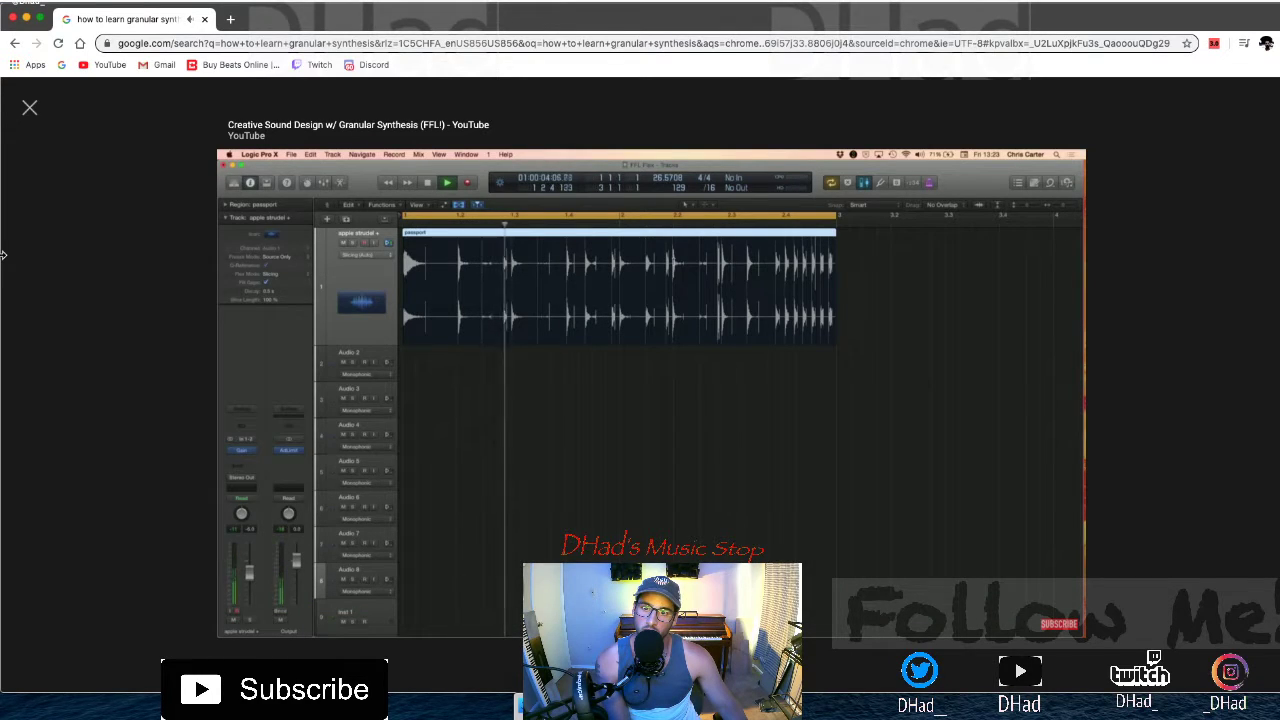
# Skip back to about 8:44 and replay the demonstration of the audio slowed down by tempo changes
pyautogui.press('Left')
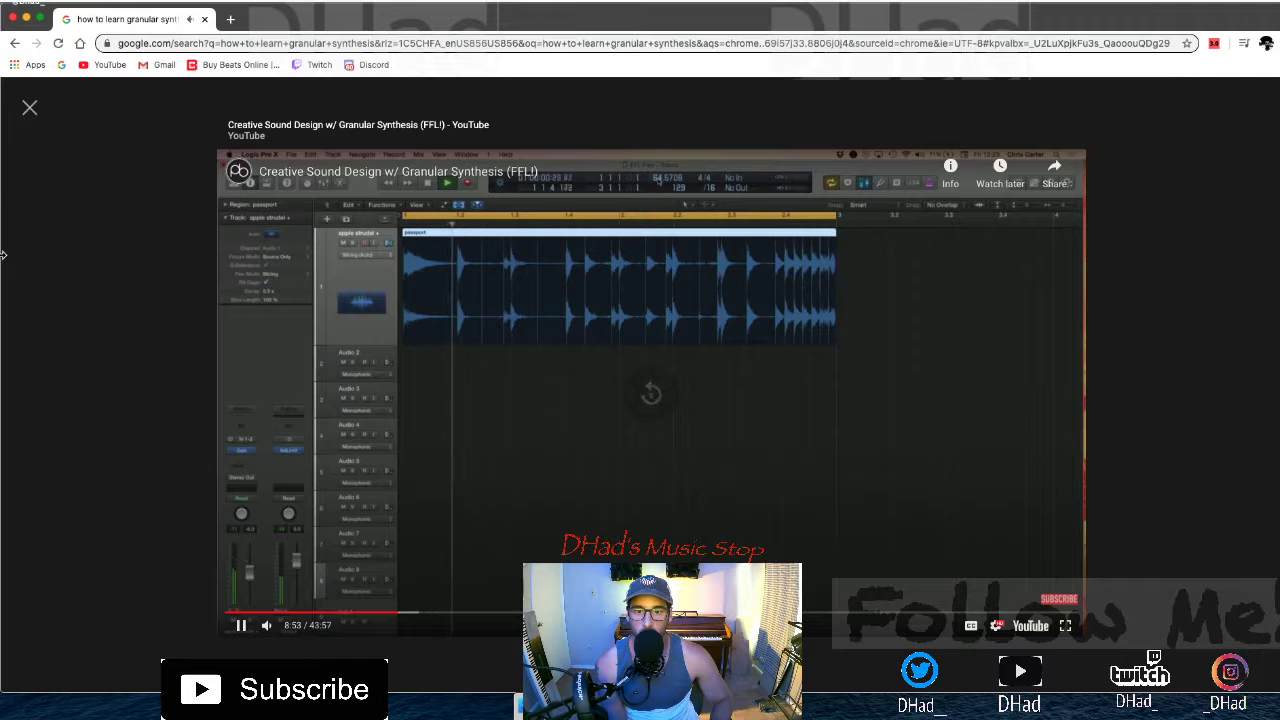
pyautogui.press('Left')
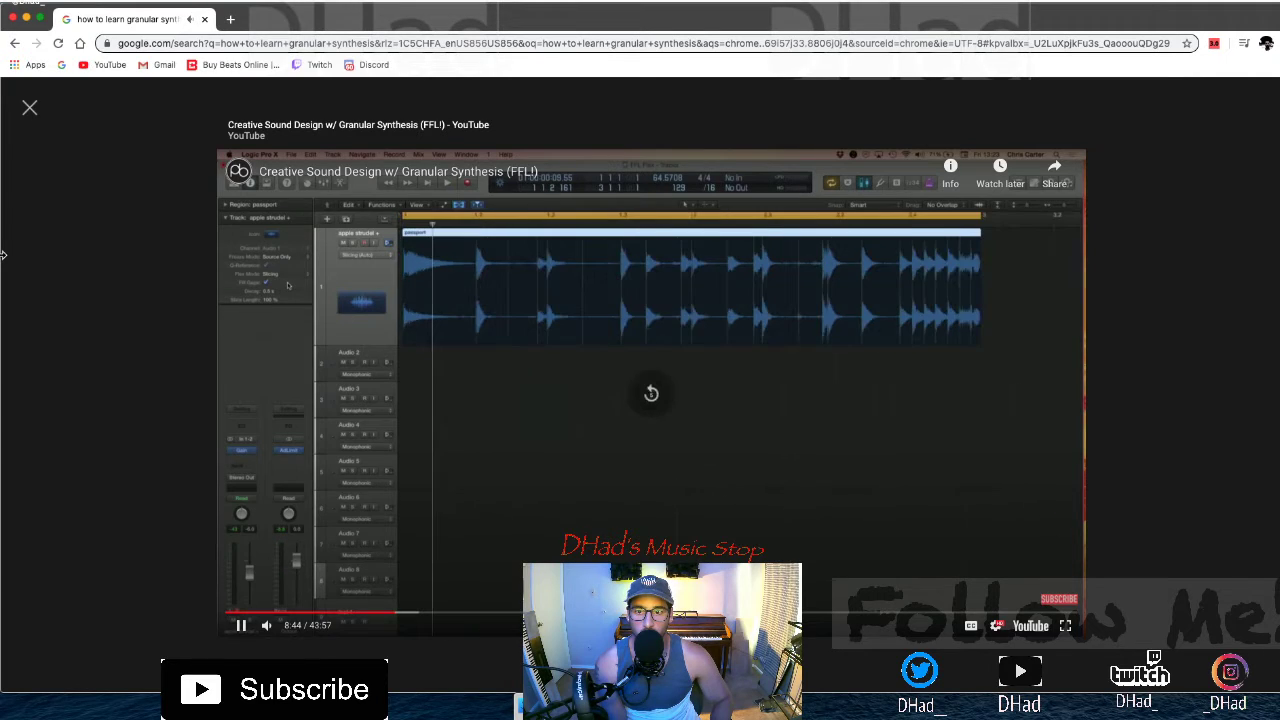
pyautogui.press('Right')
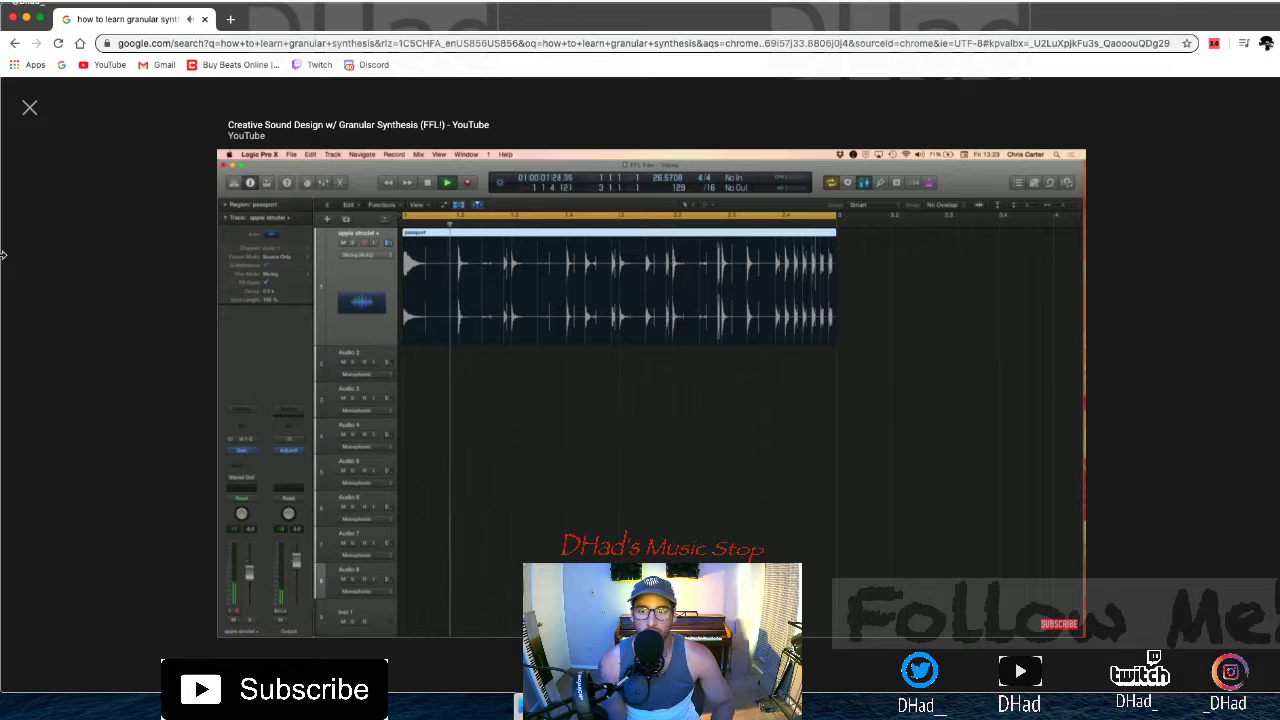
pyautogui.press('Left')
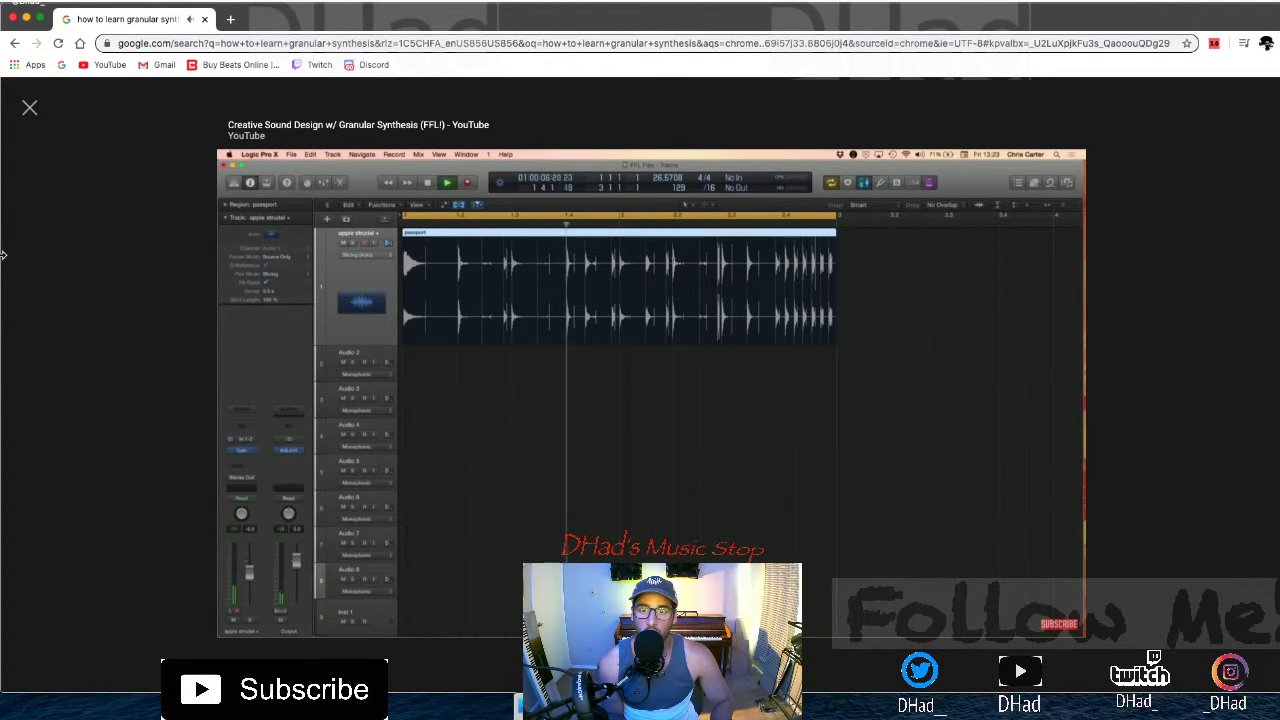
# Pause and resume the video between 9:09 and 9:11 to follow the slowed-down audio playback in stages
pyautogui.press('space')
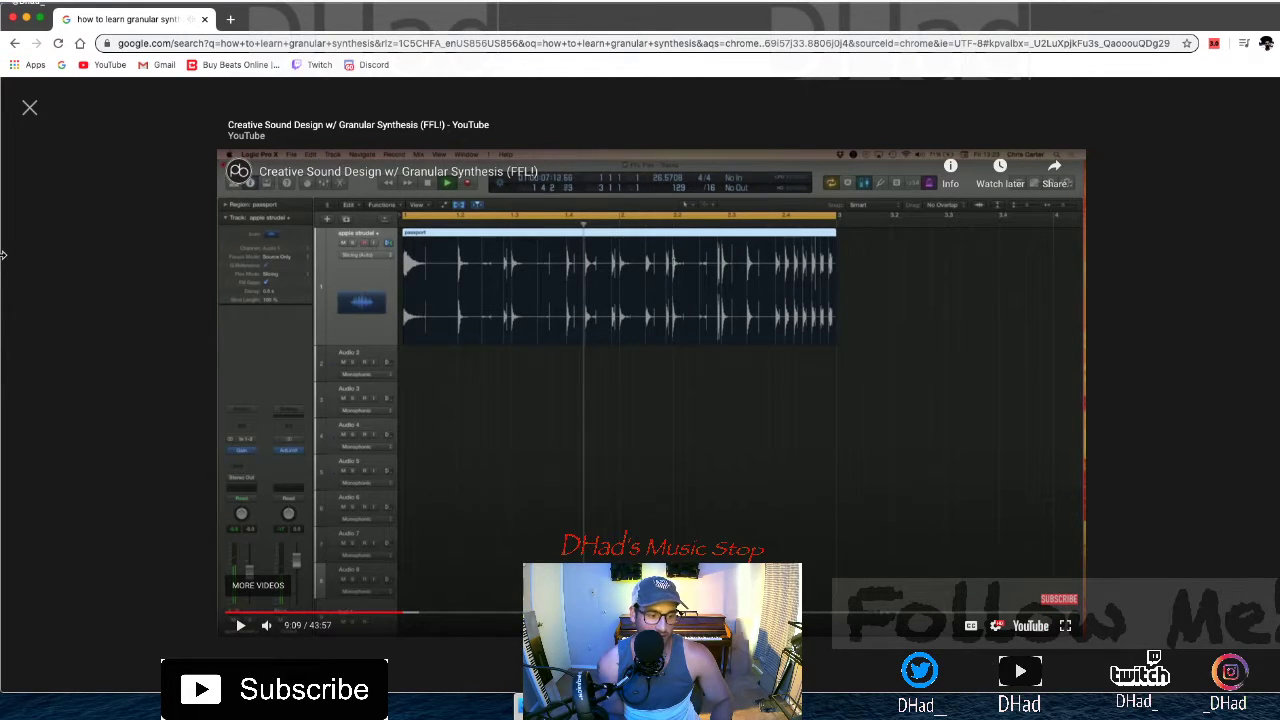
pyautogui.press('space')
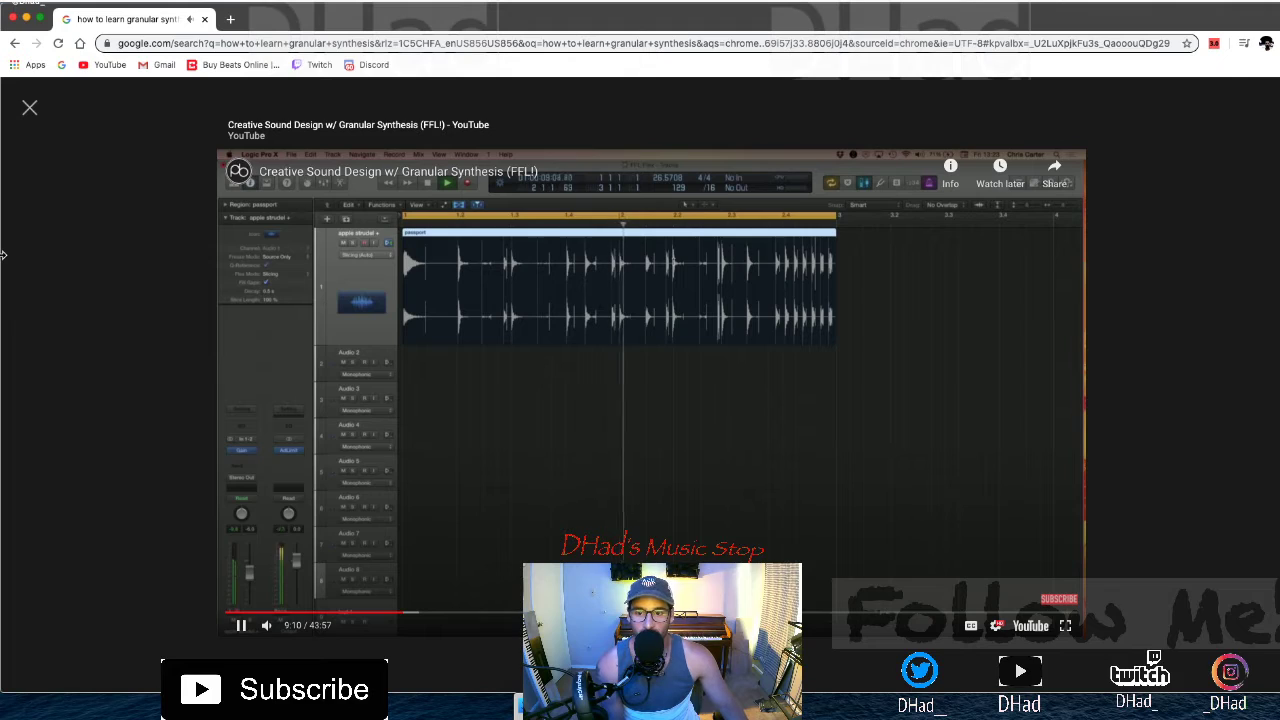
pyautogui.press('space')
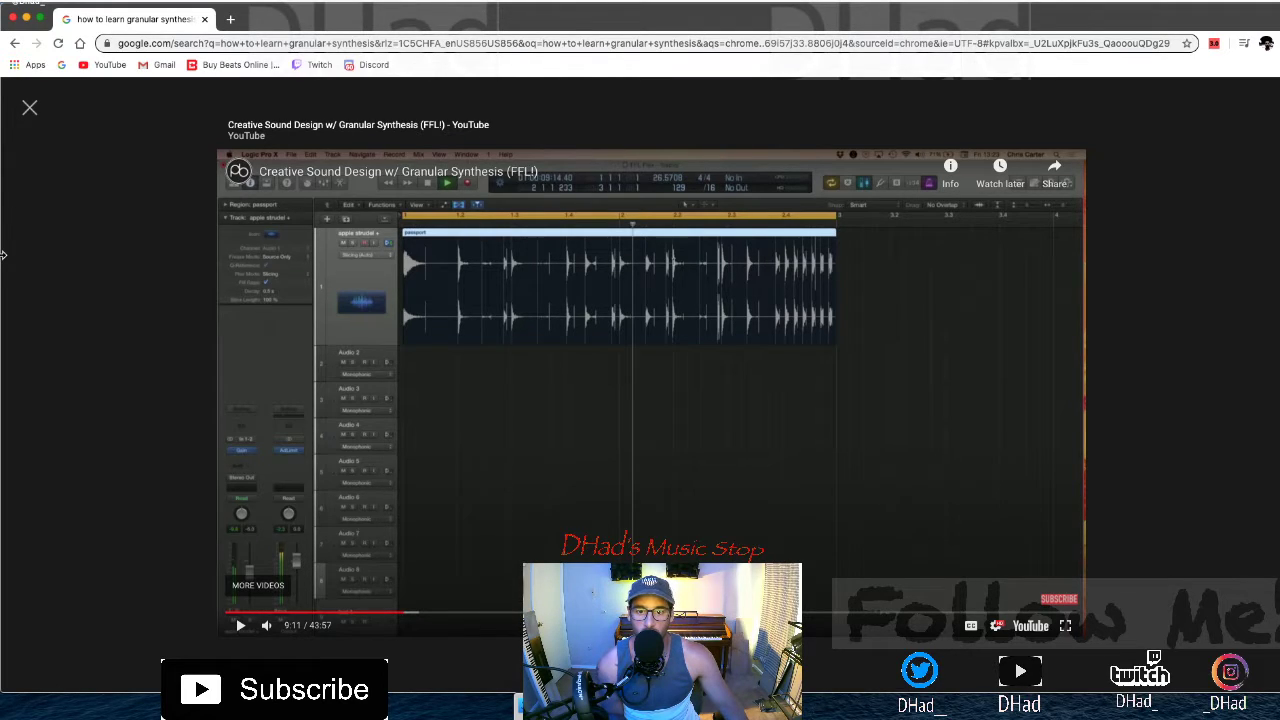
pyautogui.press('space')
pyautogui.press('space')
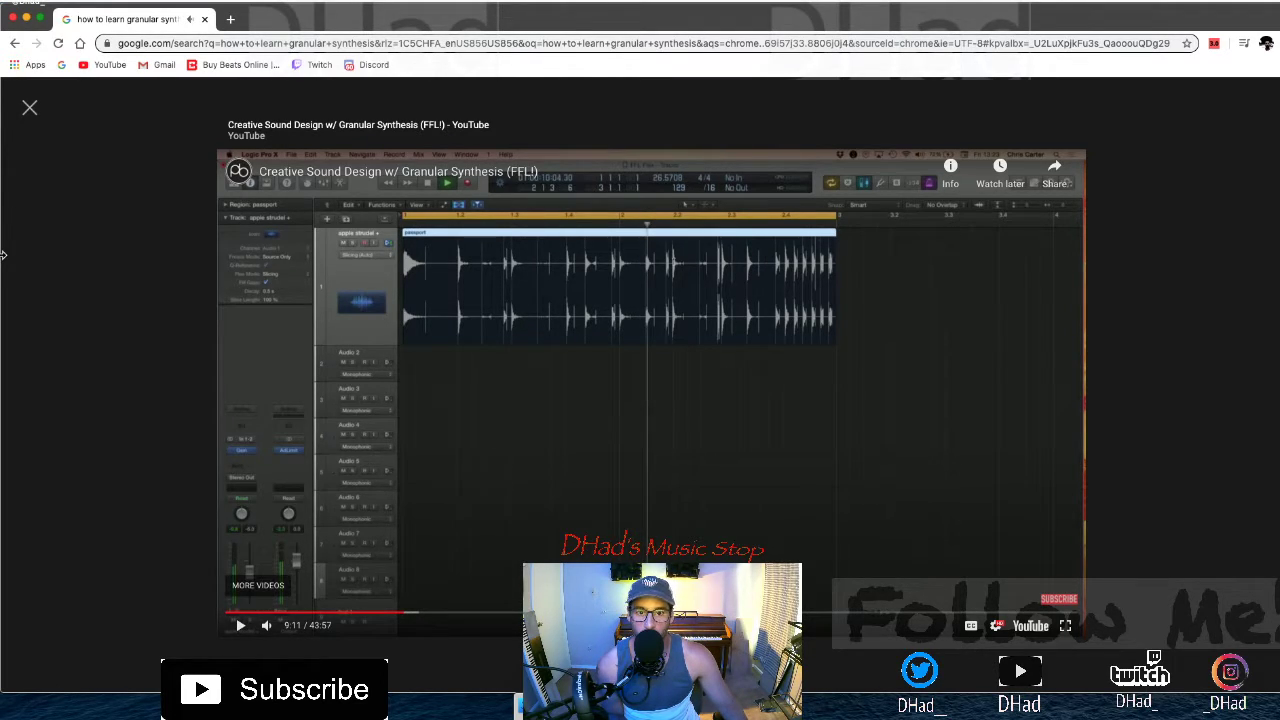
pyautogui.press('space')
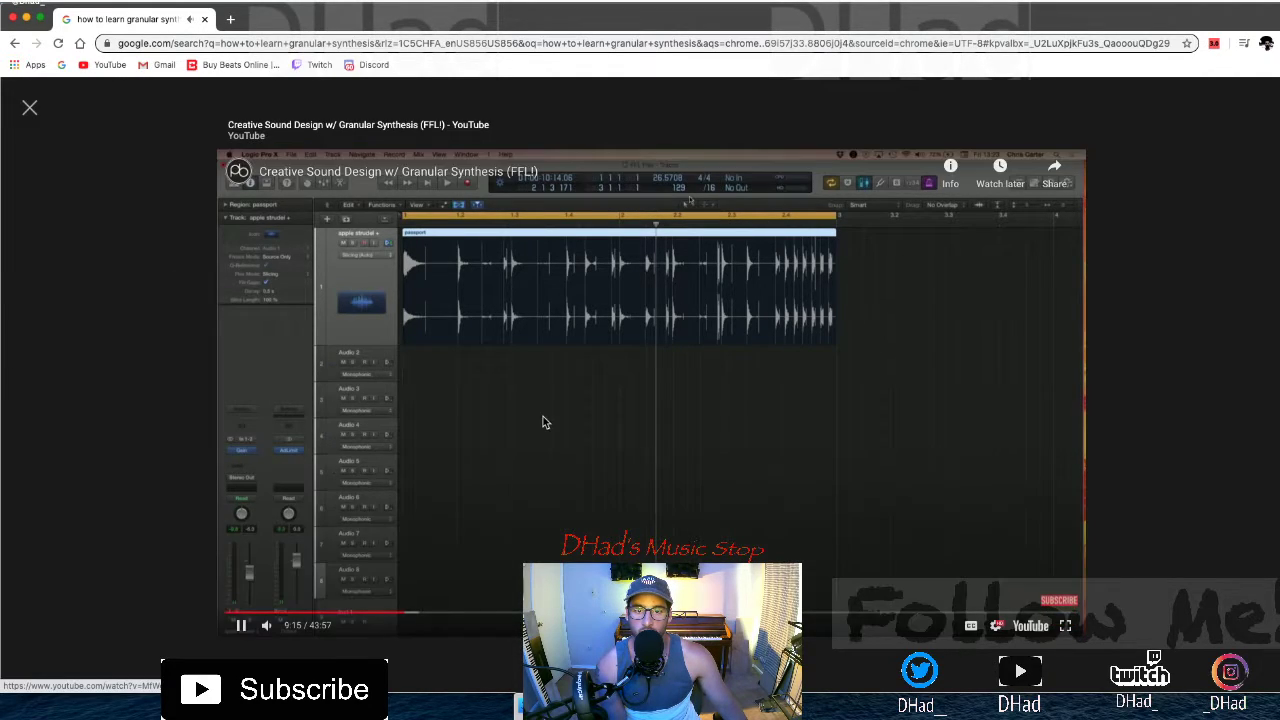
# Skip forward in short jumps through the presenter's explanation to about 9:49
pyautogui.press('Right')
pyautogui.press('Right')
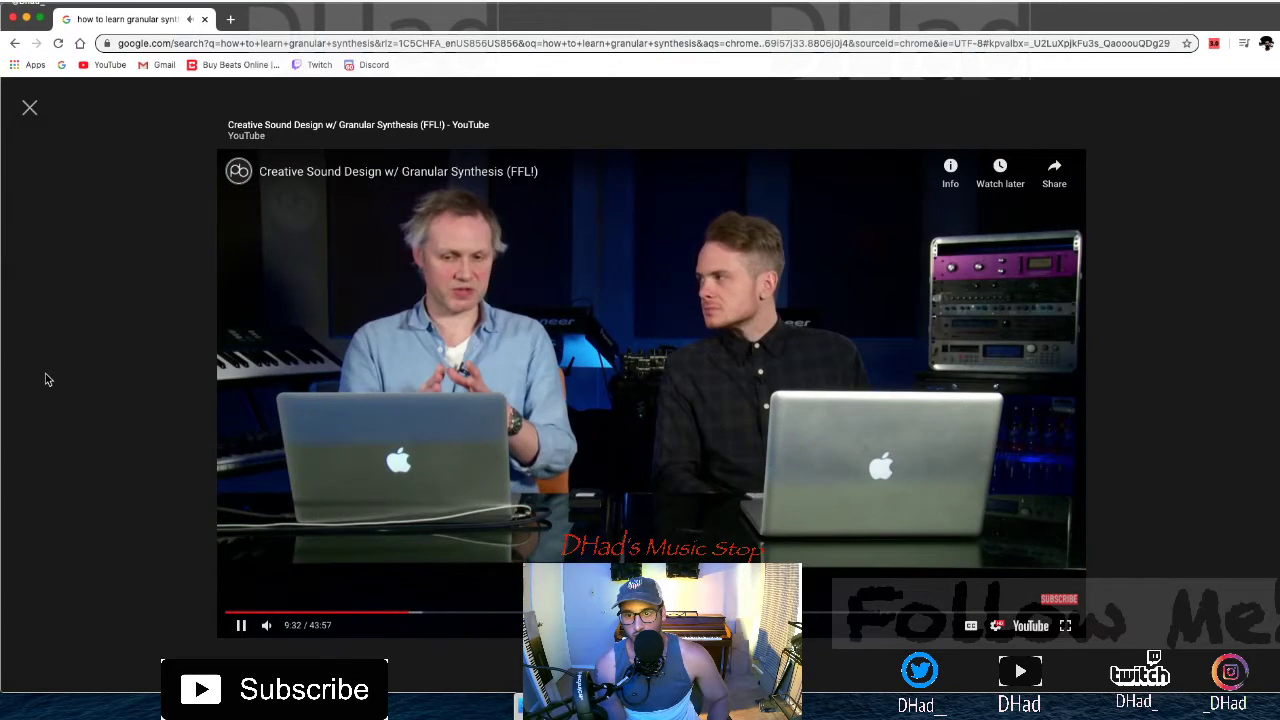
pyautogui.press('Right')
pyautogui.press('Right')
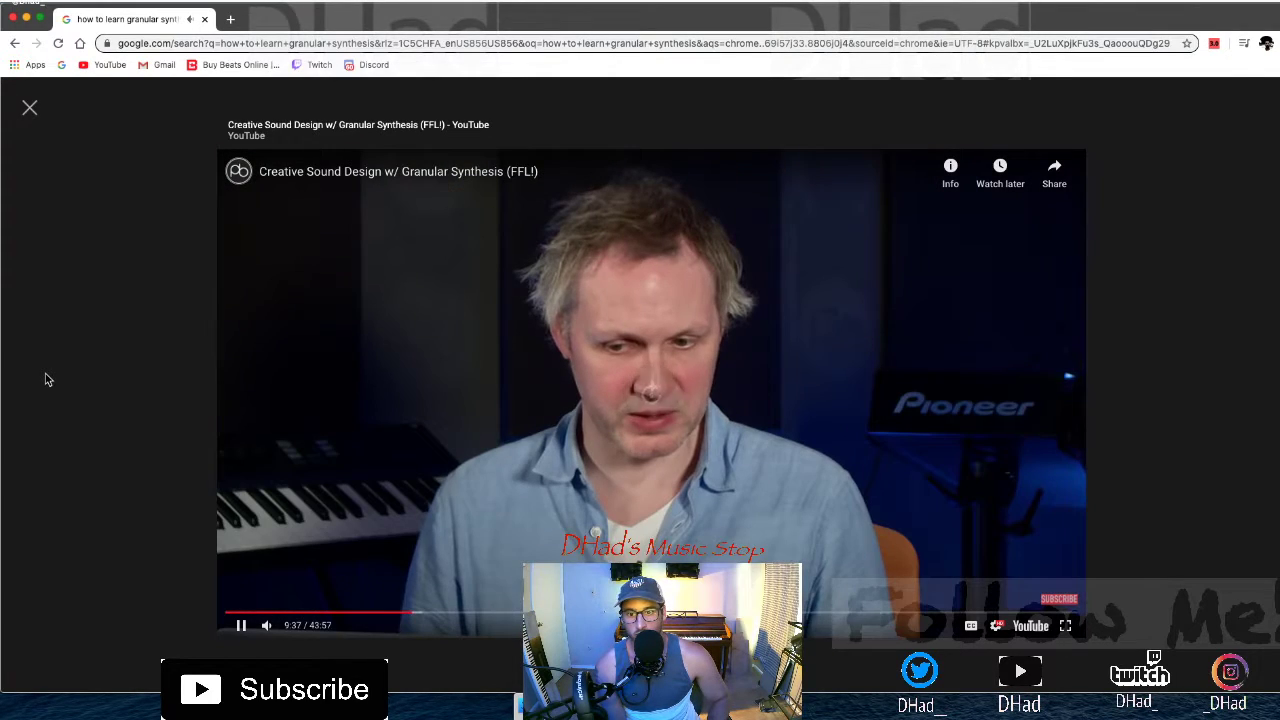
pyautogui.press('Right')
pyautogui.press('Right')
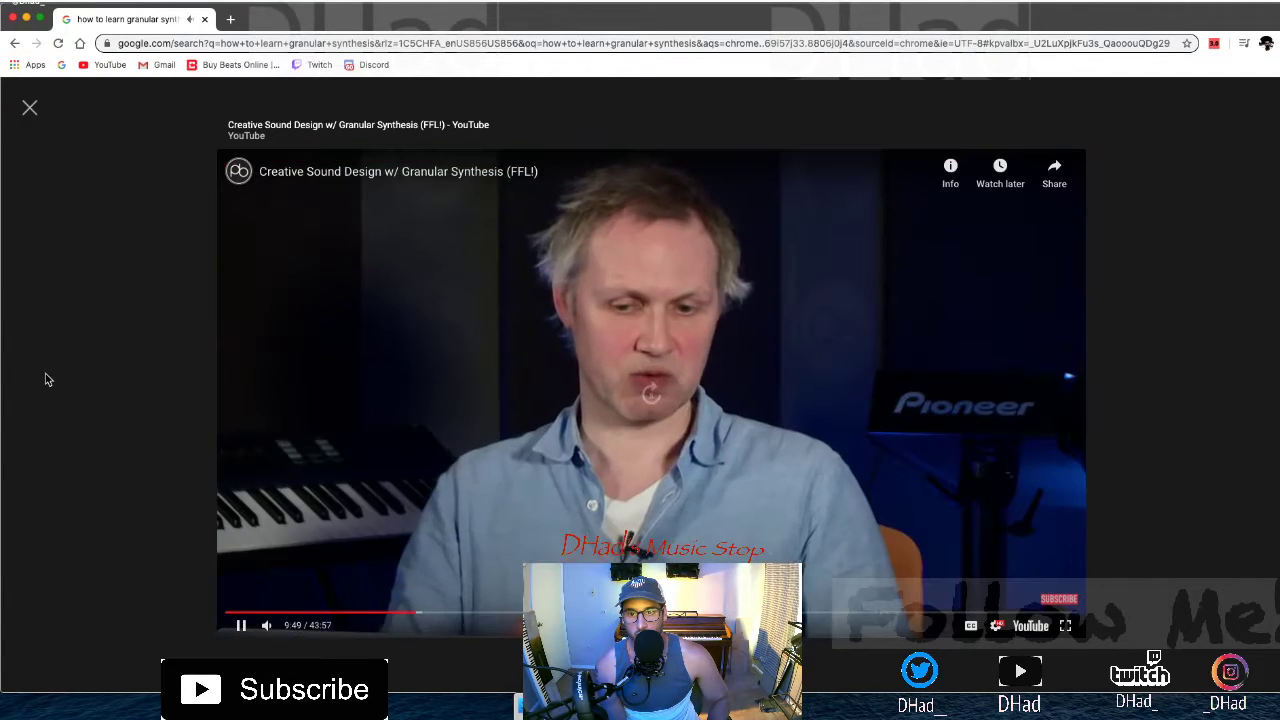
# Sample sections of the video between about 13:58 and 32:33, go back to the flex audio bouncing part, and pause at 15:29
pyautogui.click(497, 611)
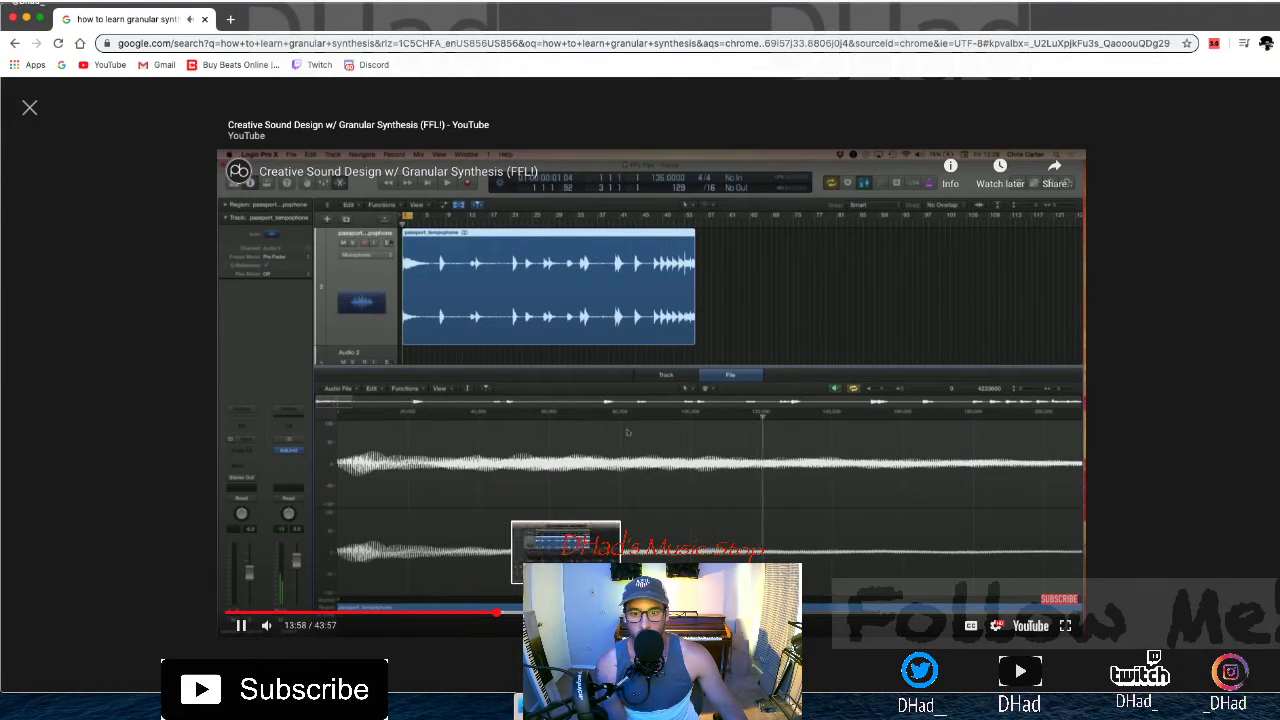
pyautogui.click(686, 611)
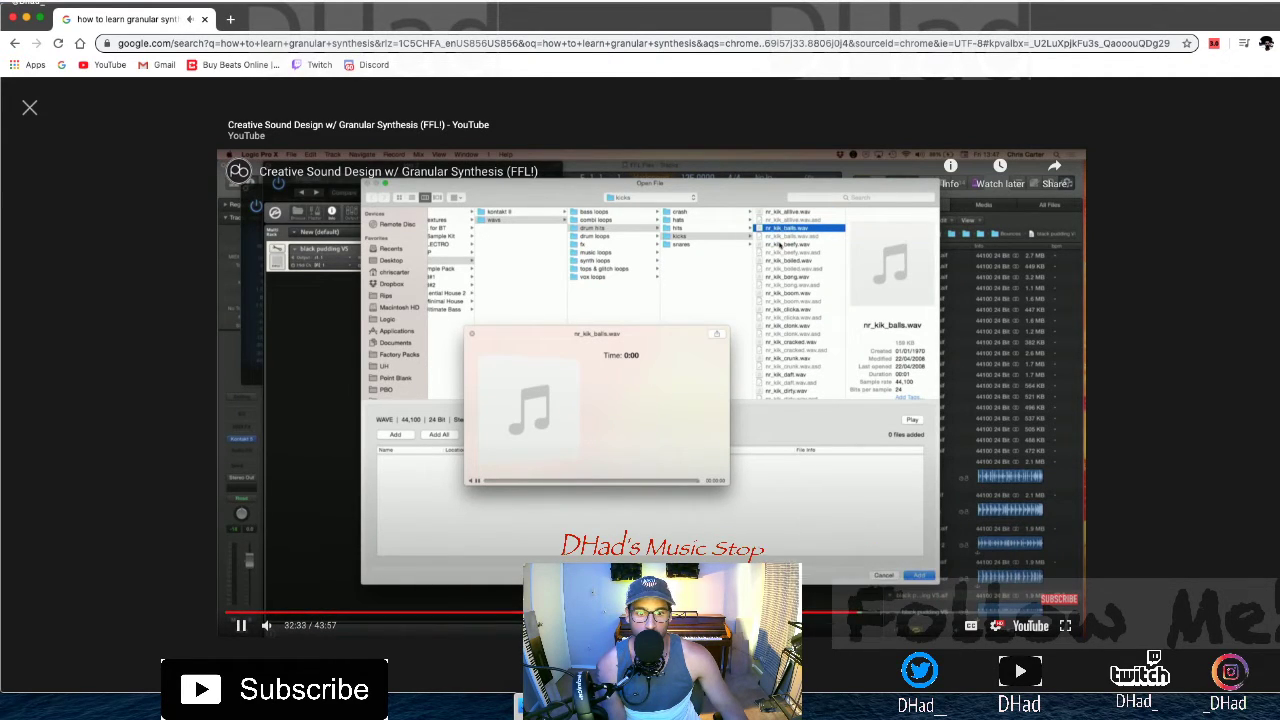
pyautogui.click(783, 611)
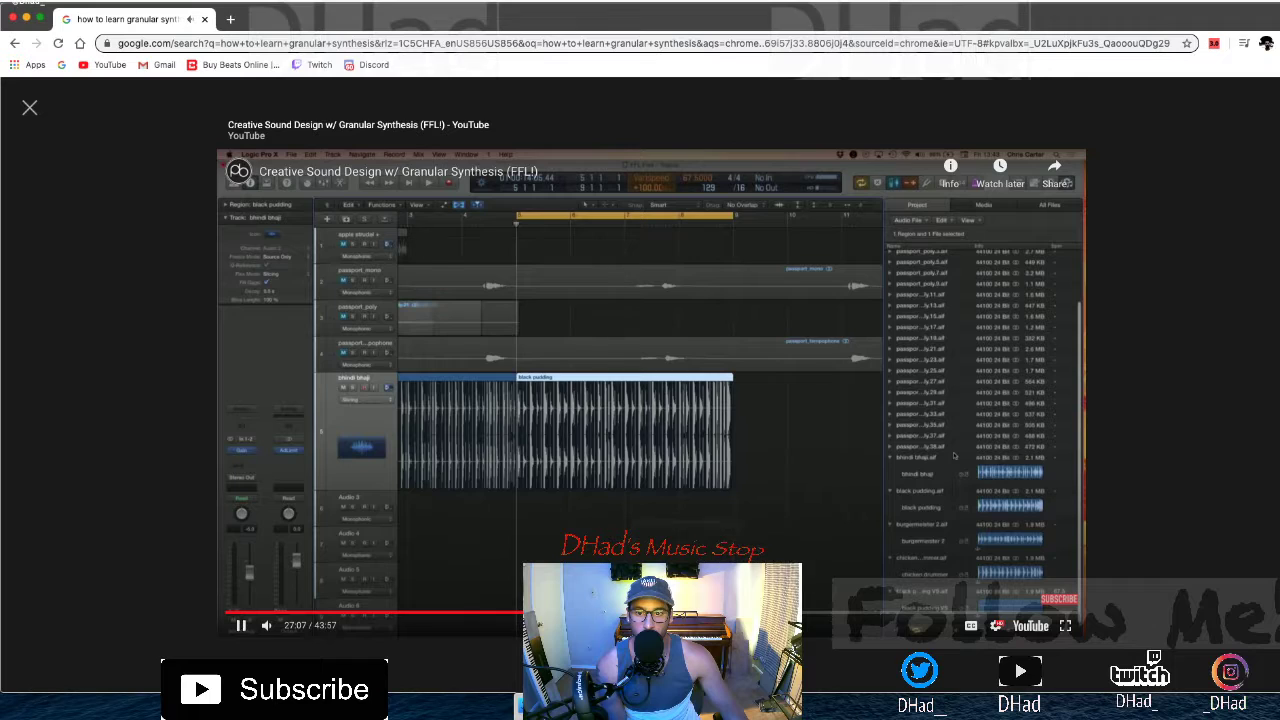
pyautogui.click(625, 611)
pyautogui.click(570, 611)
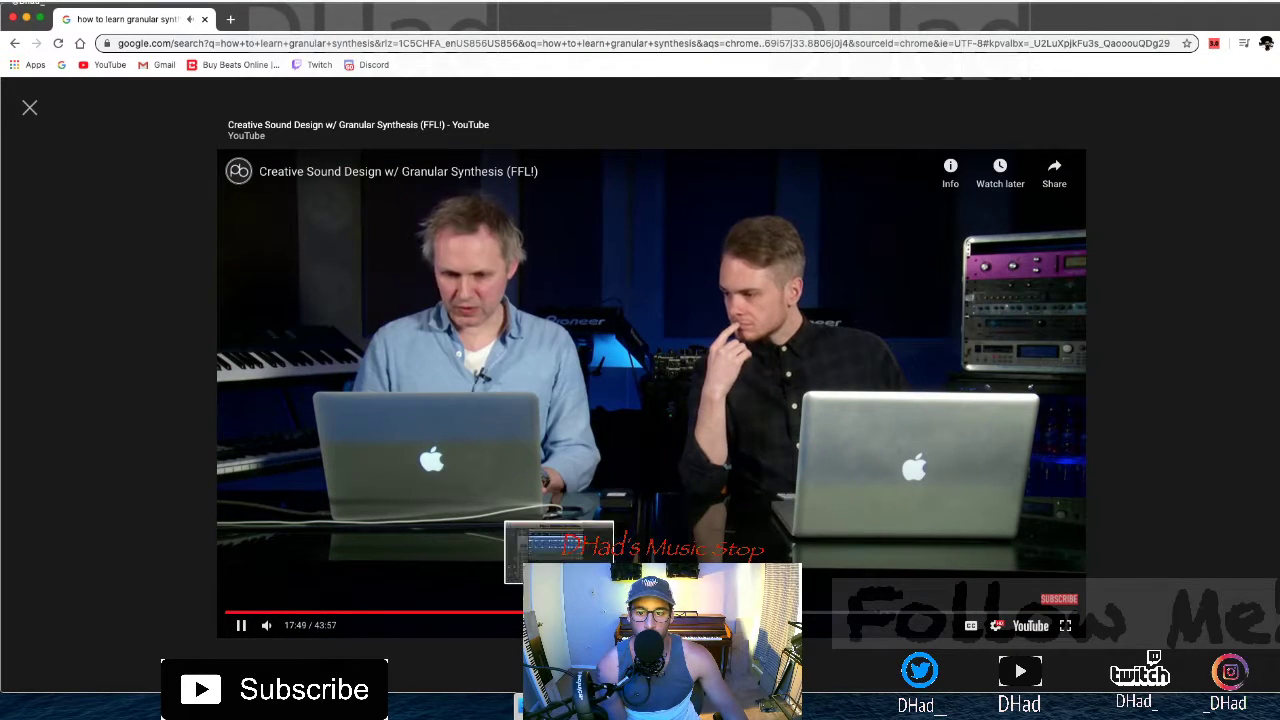
pyautogui.click(553, 611)
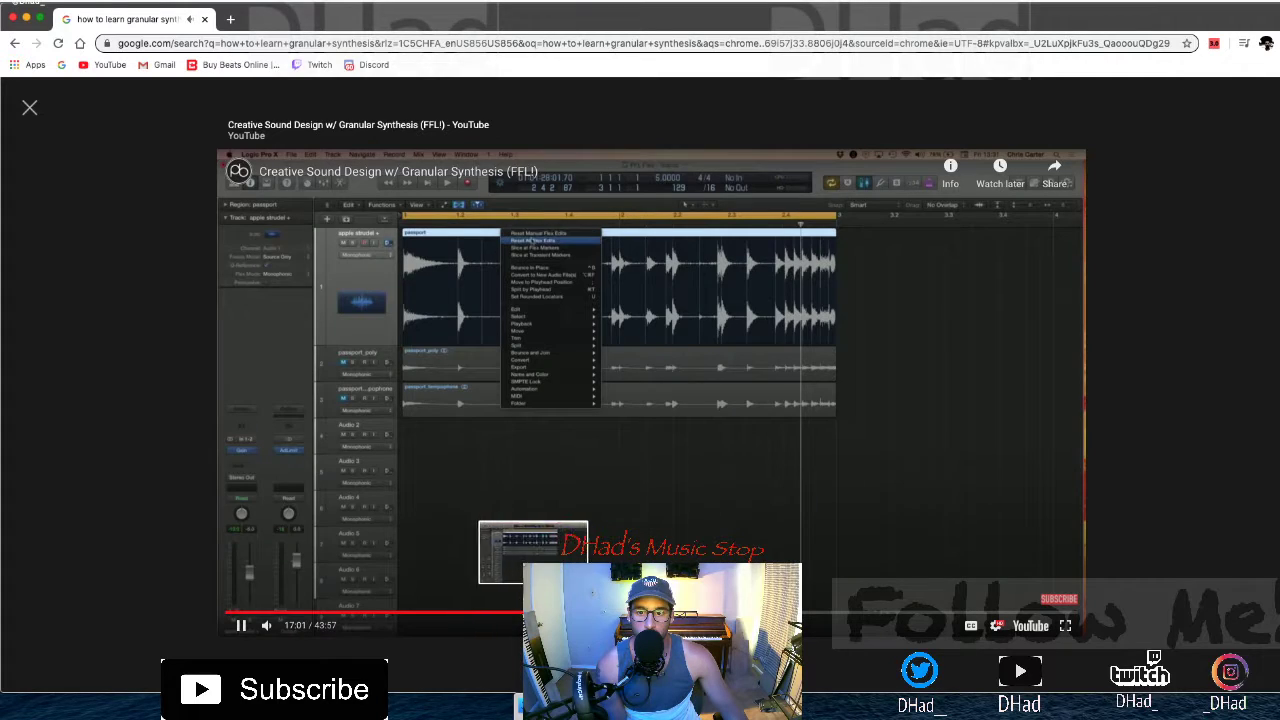
pyautogui.click(522, 611)
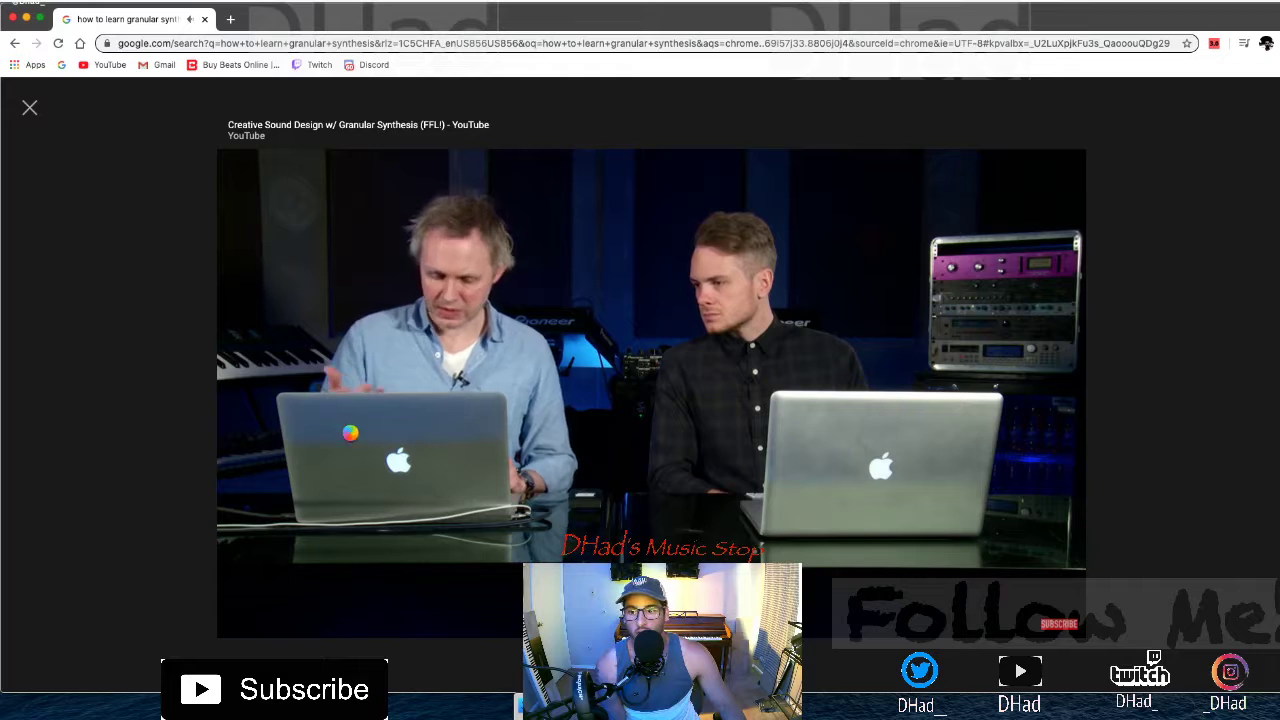
pyautogui.click(306, 468)
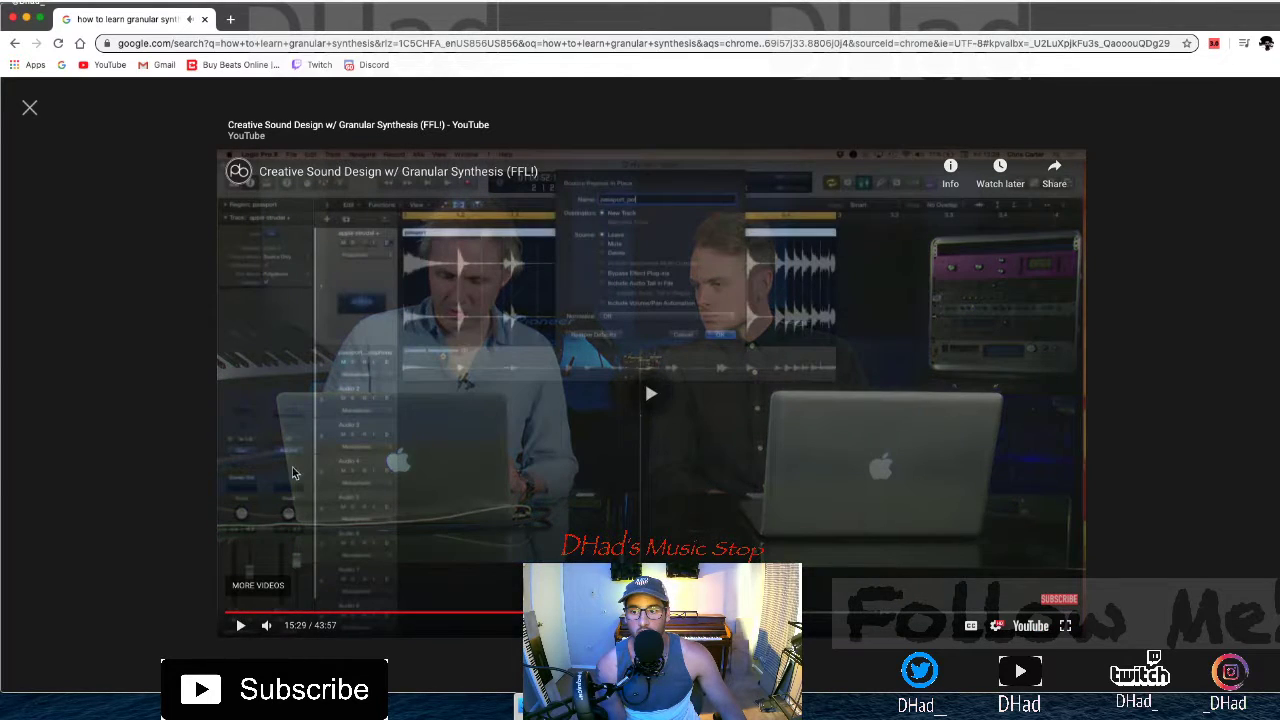
# Resume the video and skip back in short jumps to about 14:29 to rehear the slowed-down polyphonic flex playback
pyautogui.press('Left')
pyautogui.press('Left')
pyautogui.press('Left')
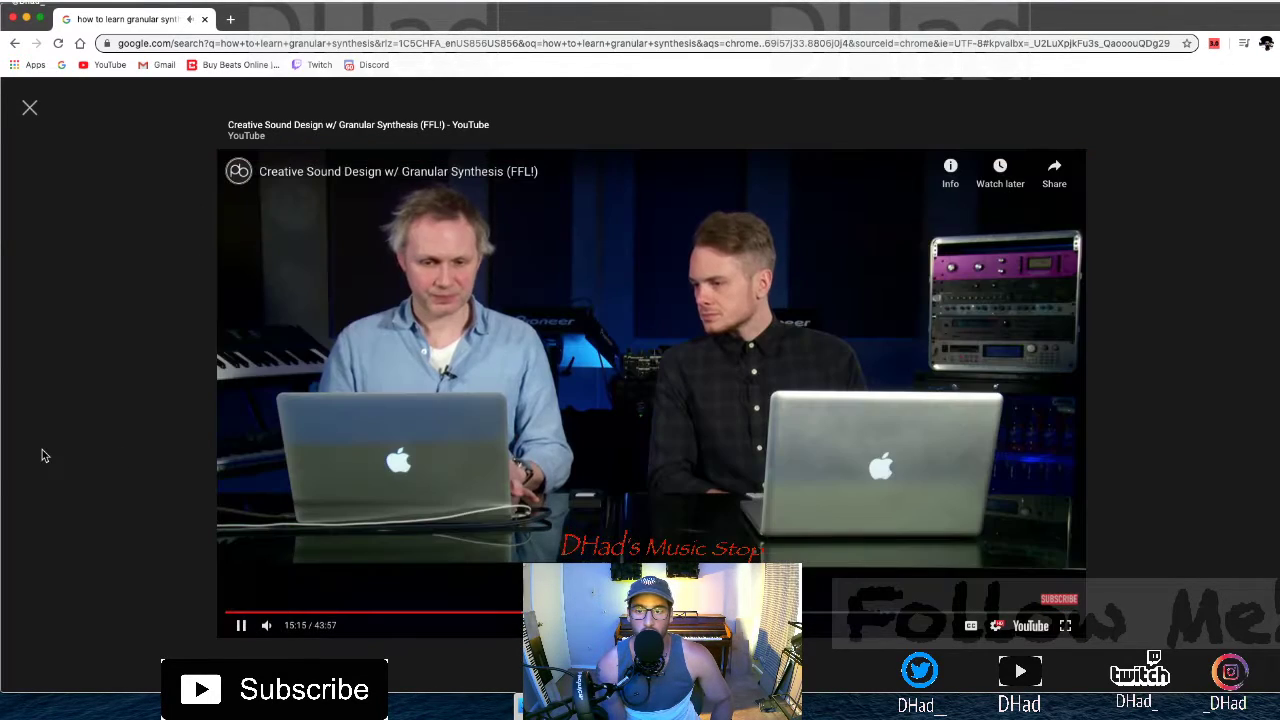
pyautogui.press('Left')
pyautogui.press('Left')
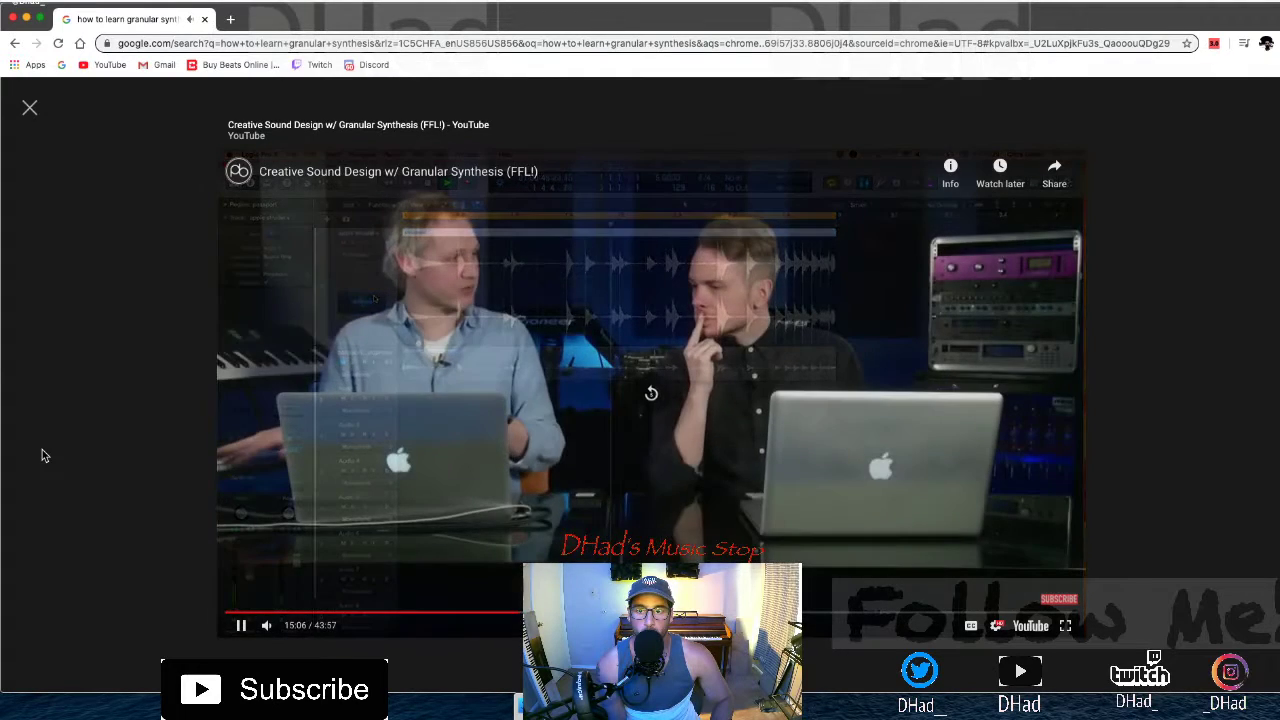
pyautogui.press('Left')
pyautogui.press('Left')
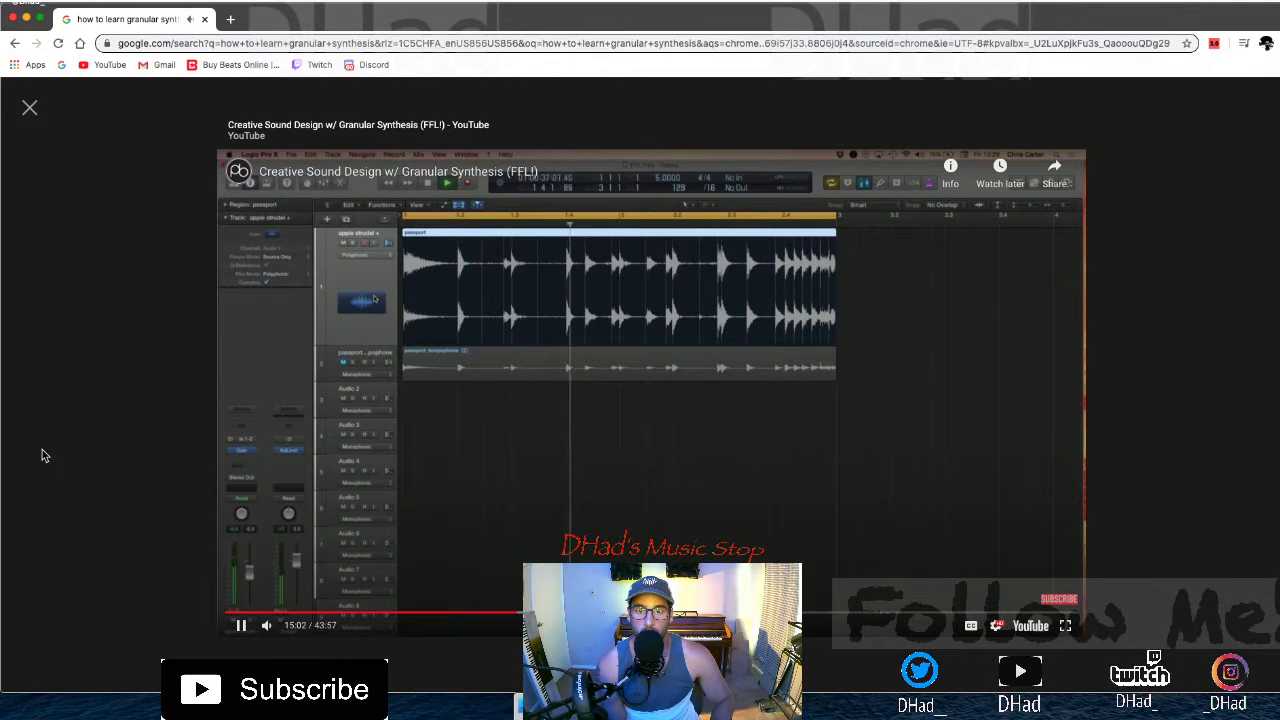
pyautogui.press('Left')
pyautogui.press('Left')
pyautogui.press('Left')
pyautogui.press('Left')
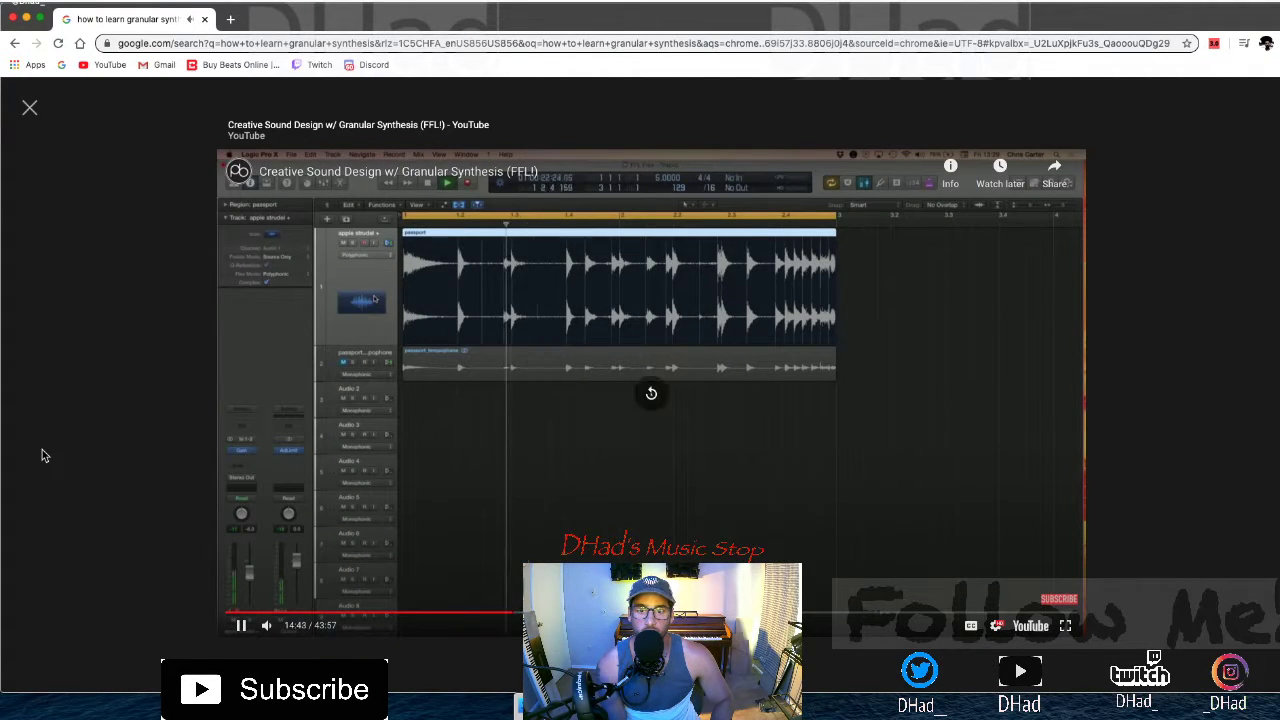
pyautogui.press('Left')
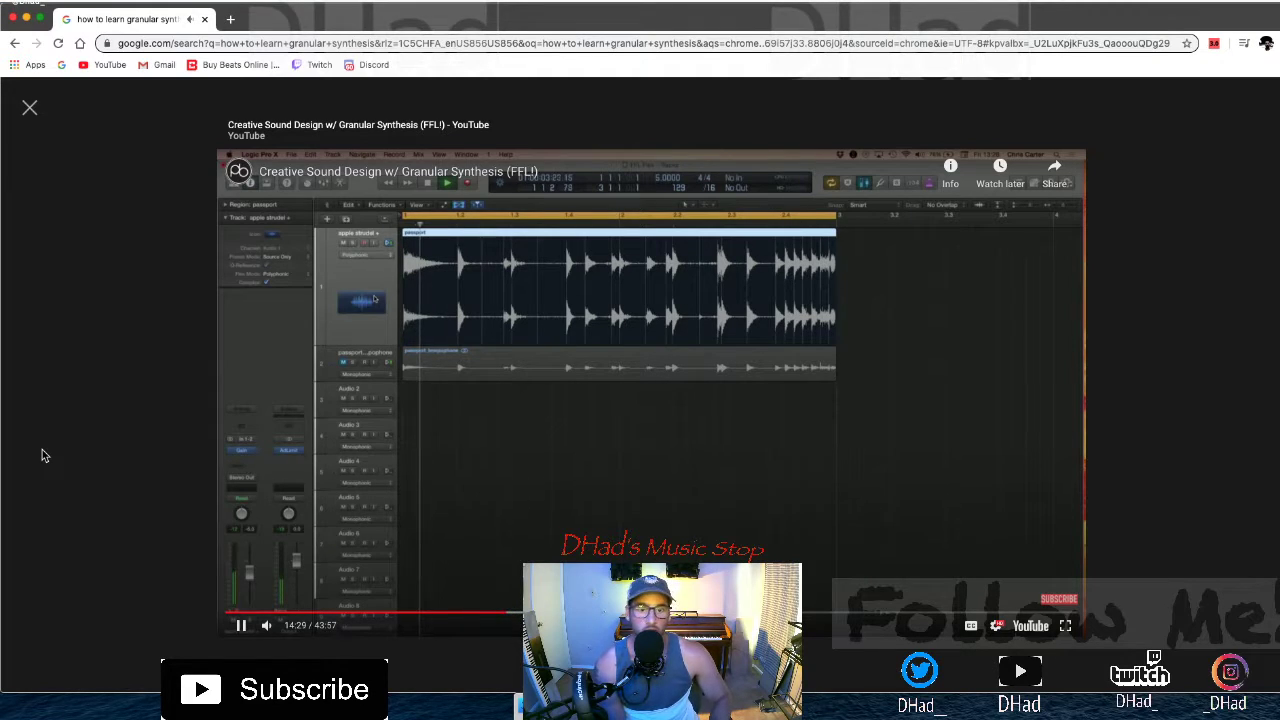
# Skip further back to about 13:41 to review the bounced tempophone region and its waveform in the audio file editor
pyautogui.press('Left')
pyautogui.press('Left')
pyautogui.press('Left')
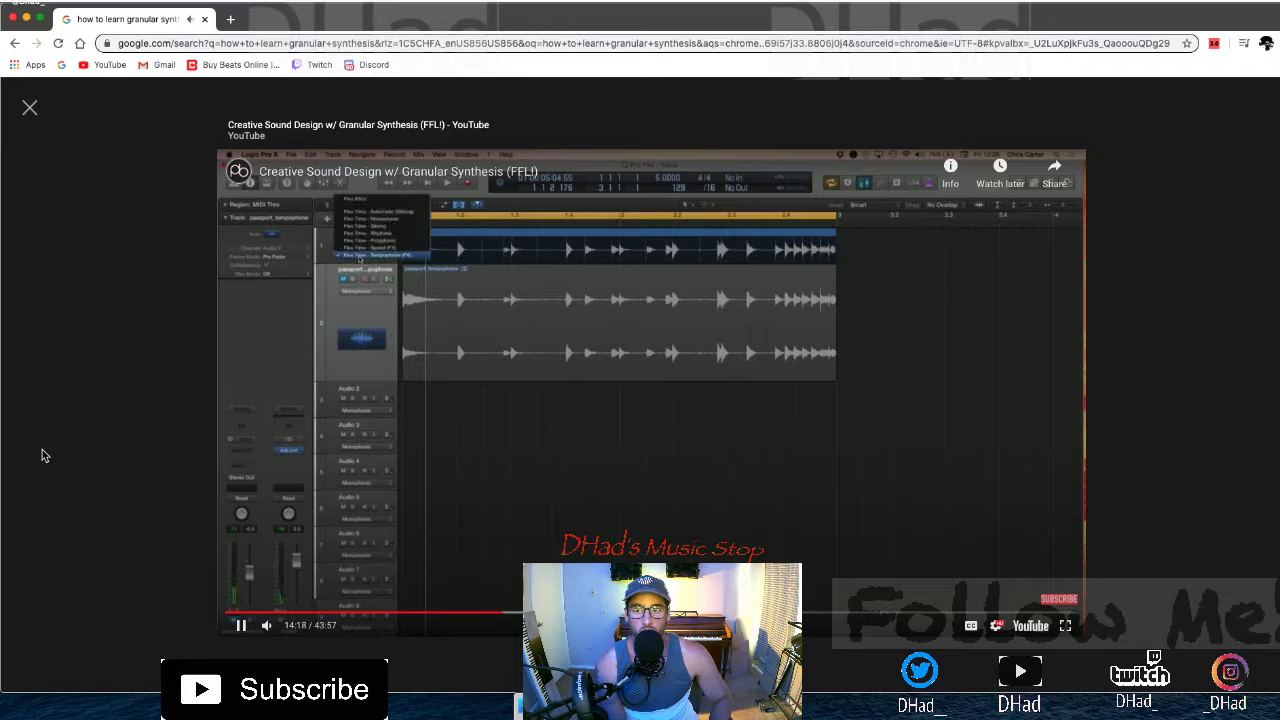
pyautogui.press('Left')
pyautogui.press('Left')
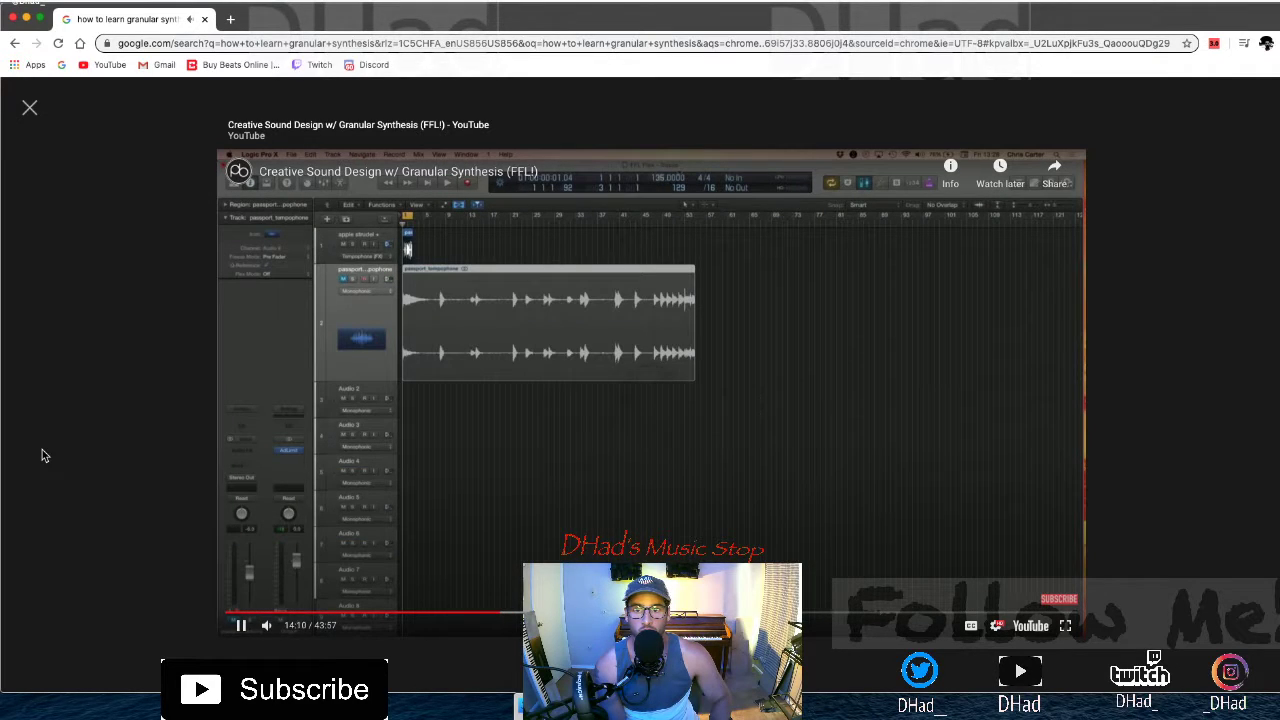
pyautogui.press('Left')
pyautogui.press('Left')
pyautogui.press('Left')
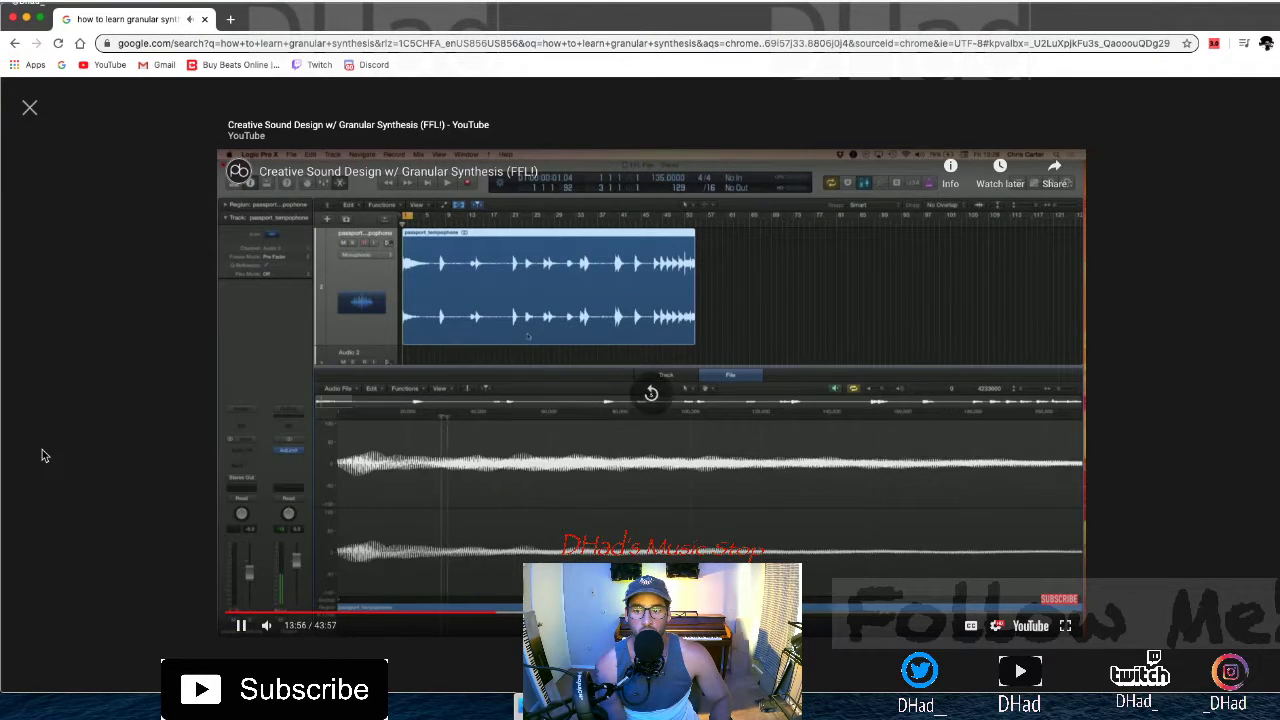
pyautogui.press('Left')
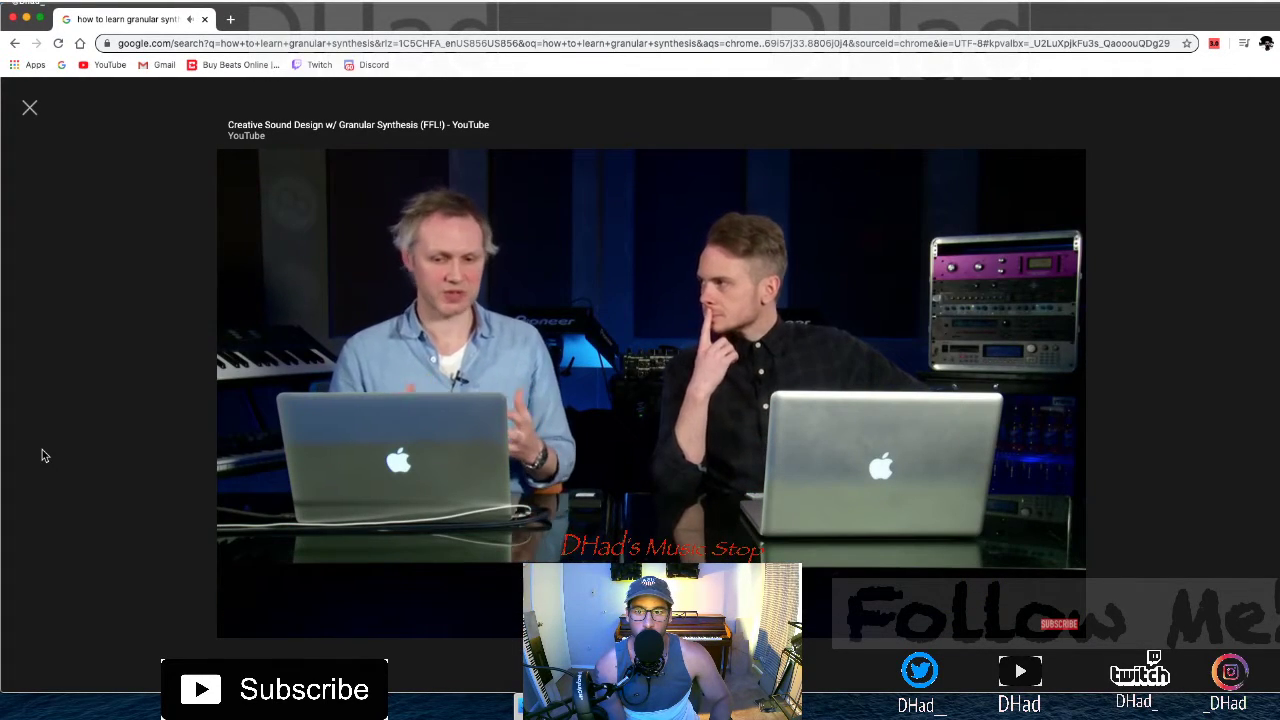
pyautogui.press('Right')
pyautogui.press('Right')
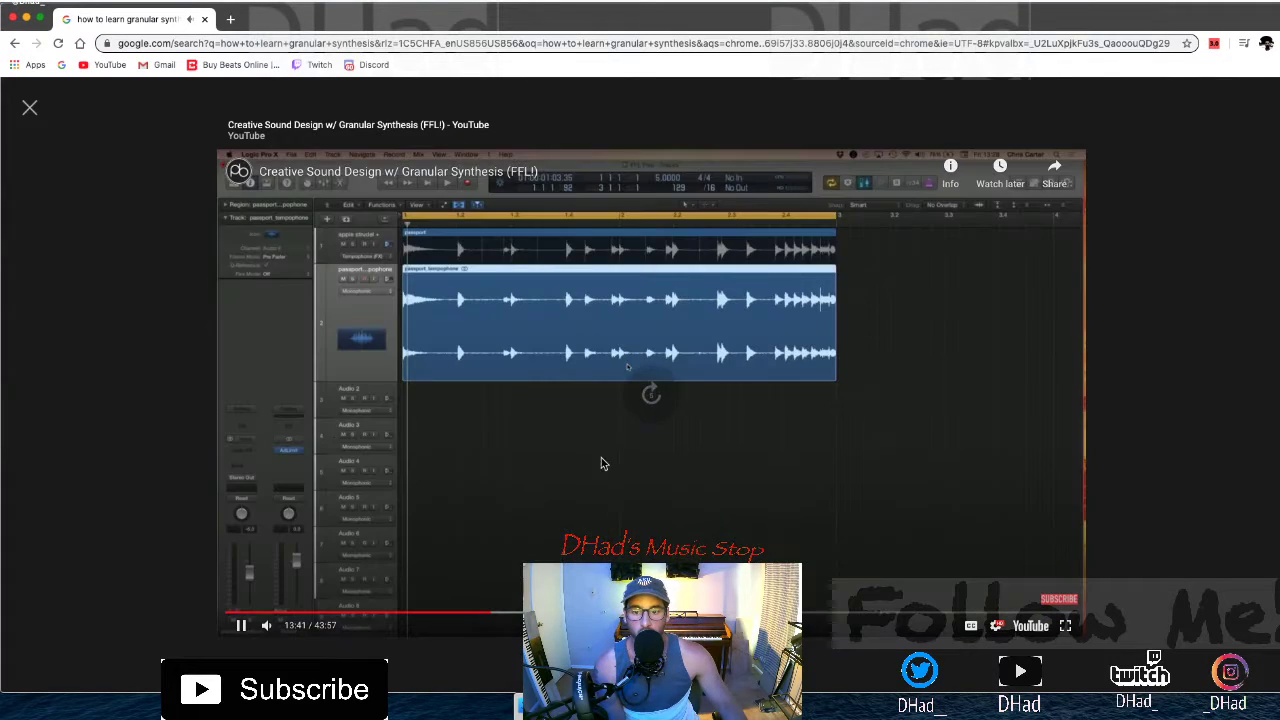
# Jump ahead to about 15:20 and skip forward to about 16:22, where the monophonic flex mode is played
pyautogui.click(521, 612)
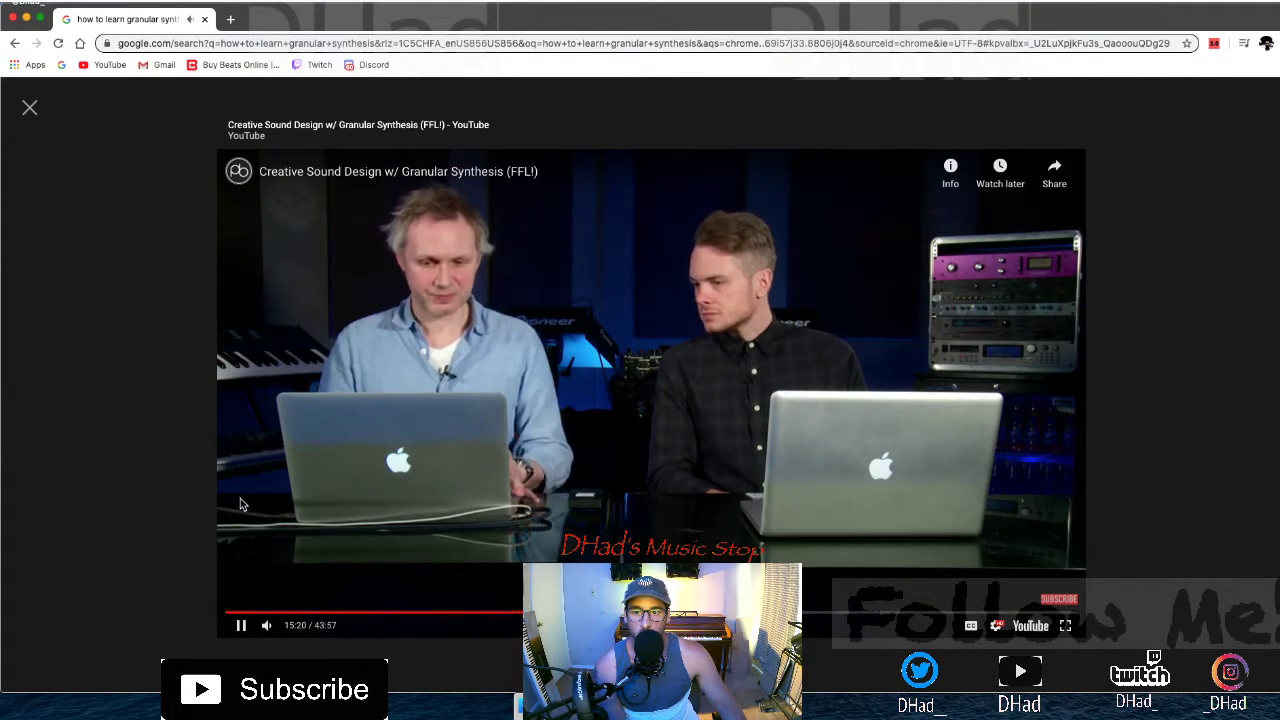
pyautogui.press('Right')
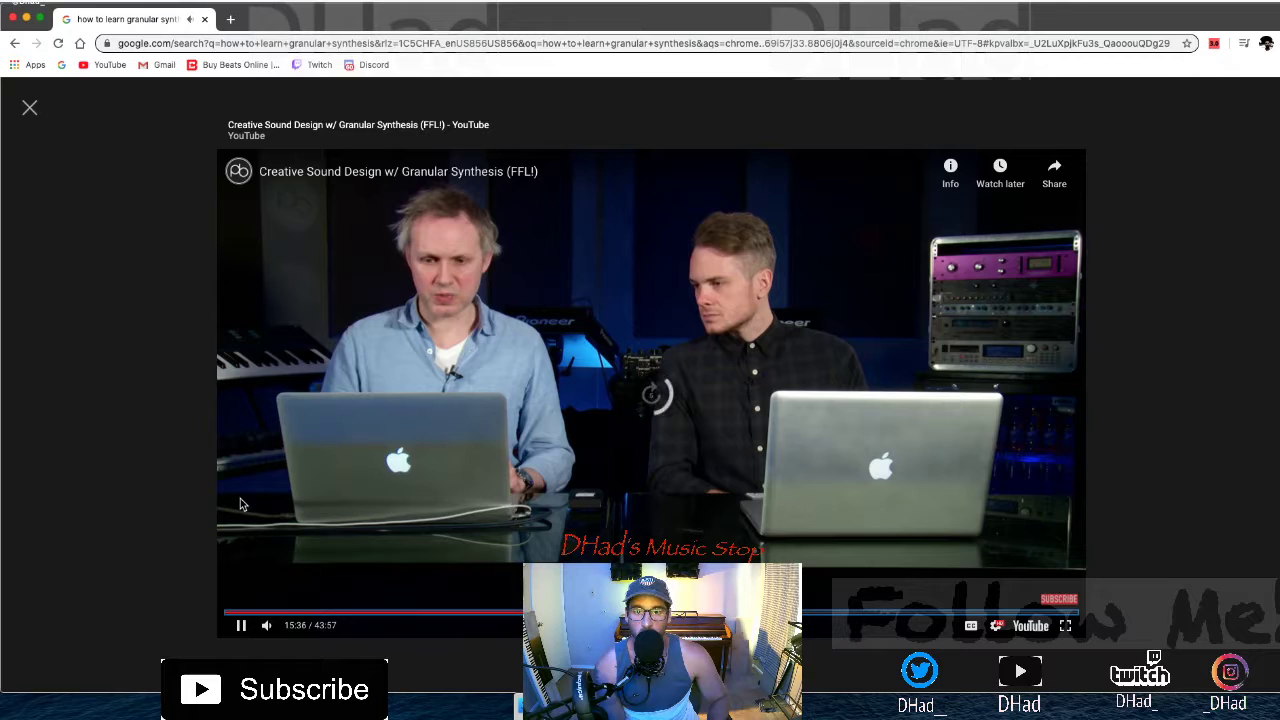
pyautogui.press('Right')
pyautogui.press('Right')
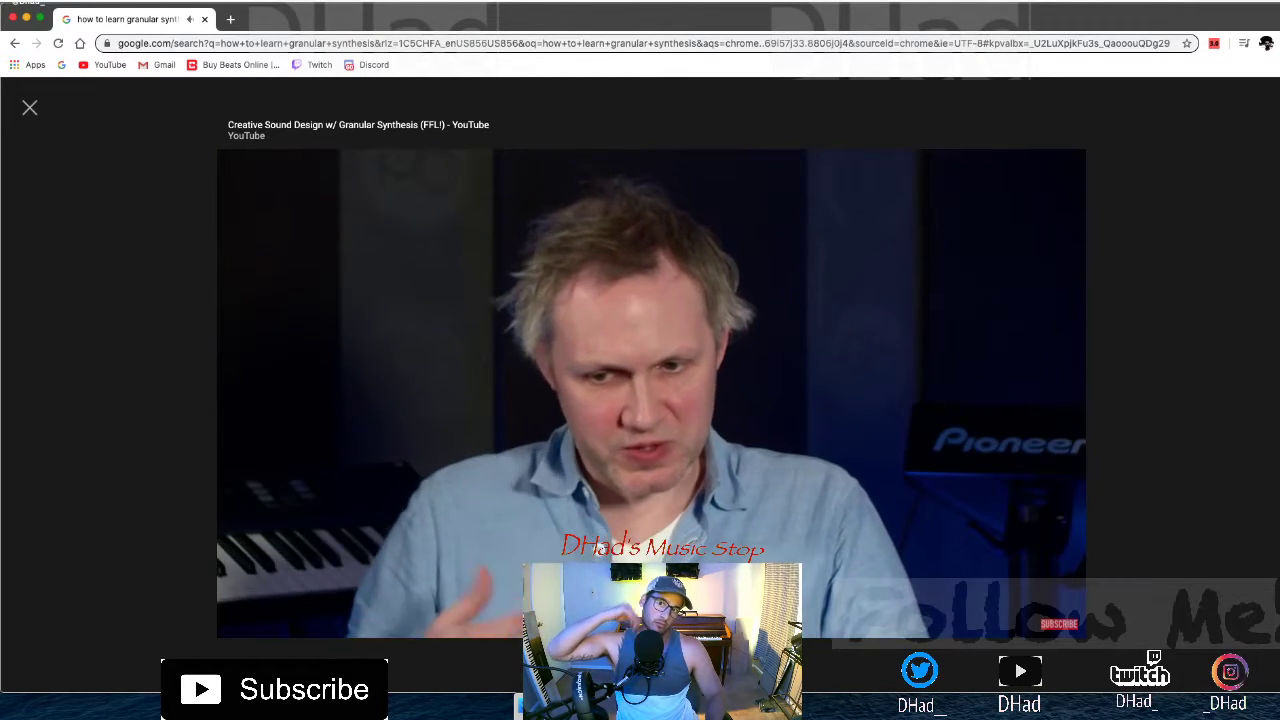
pyautogui.press('Right')
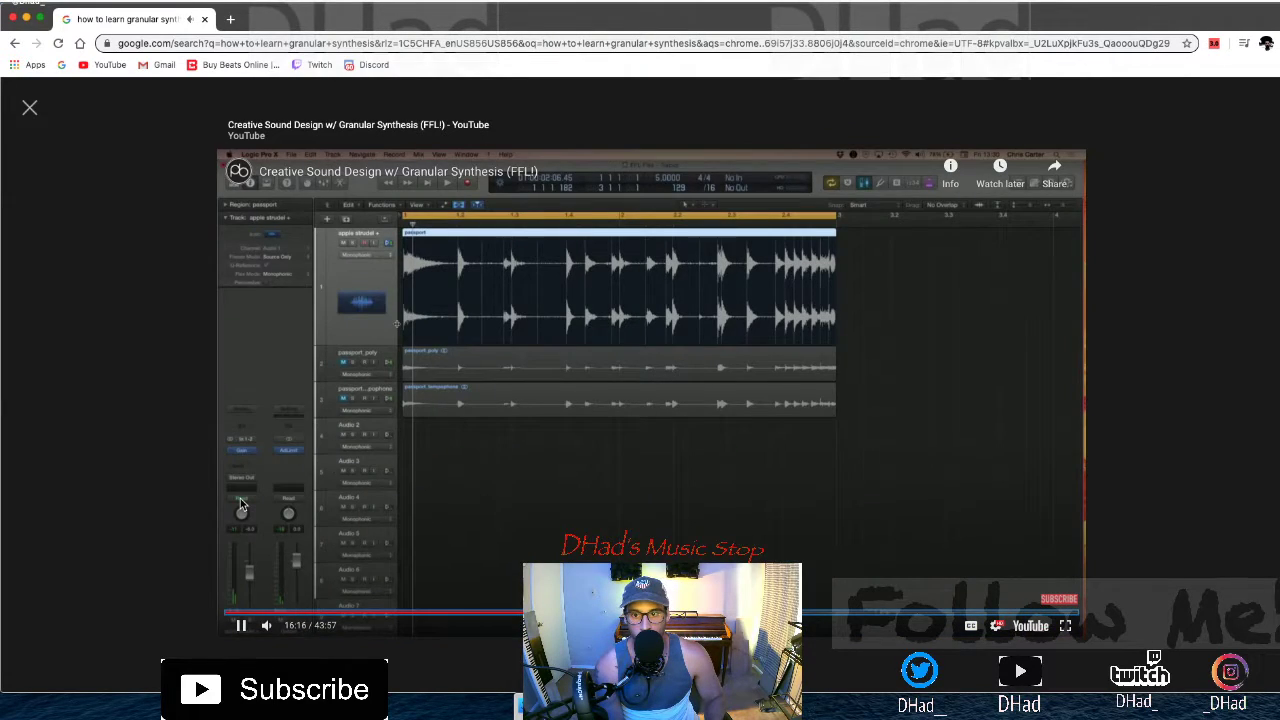
pyautogui.press('Right')
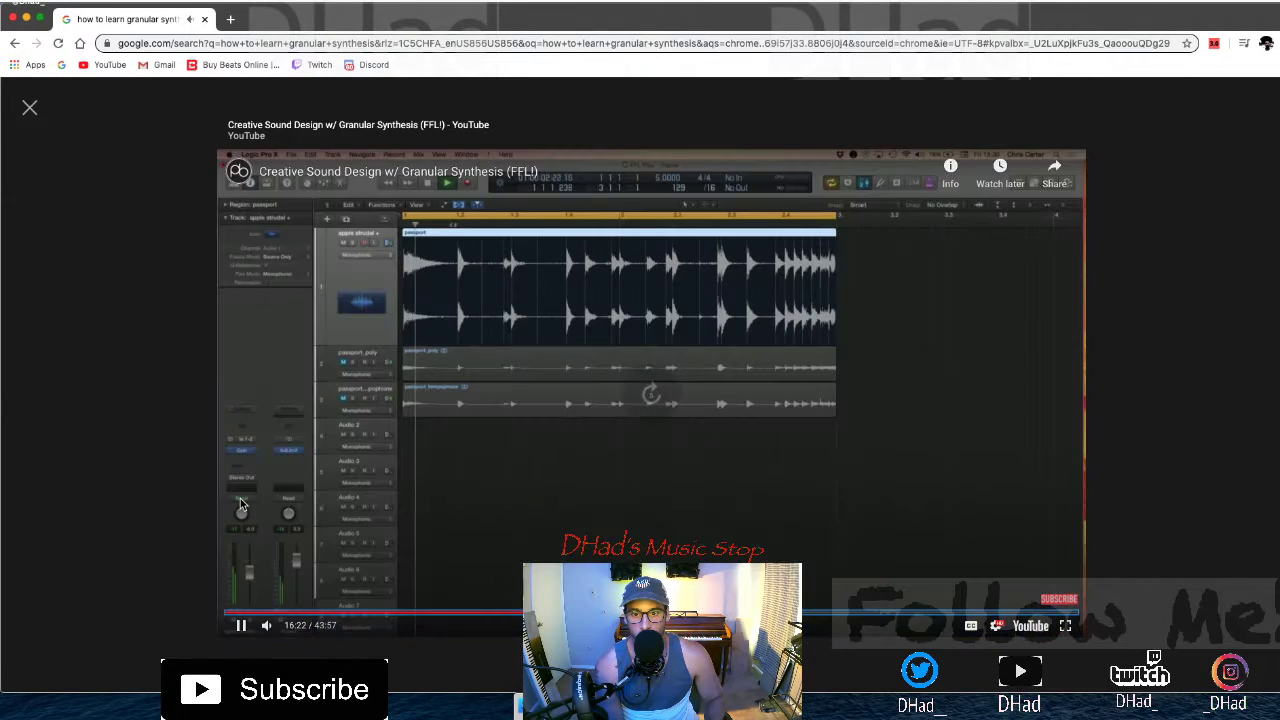
# Skip forward in short jumps to about 17:24 to view the bounced monophonic file's waveform
pyautogui.press('Right')
pyautogui.press('Right')
pyautogui.press('Right')
pyautogui.press('Right')
pyautogui.press('Right')
pyautogui.press('Right')
pyautogui.press('Right')
pyautogui.press('Right')
pyautogui.press('Right')
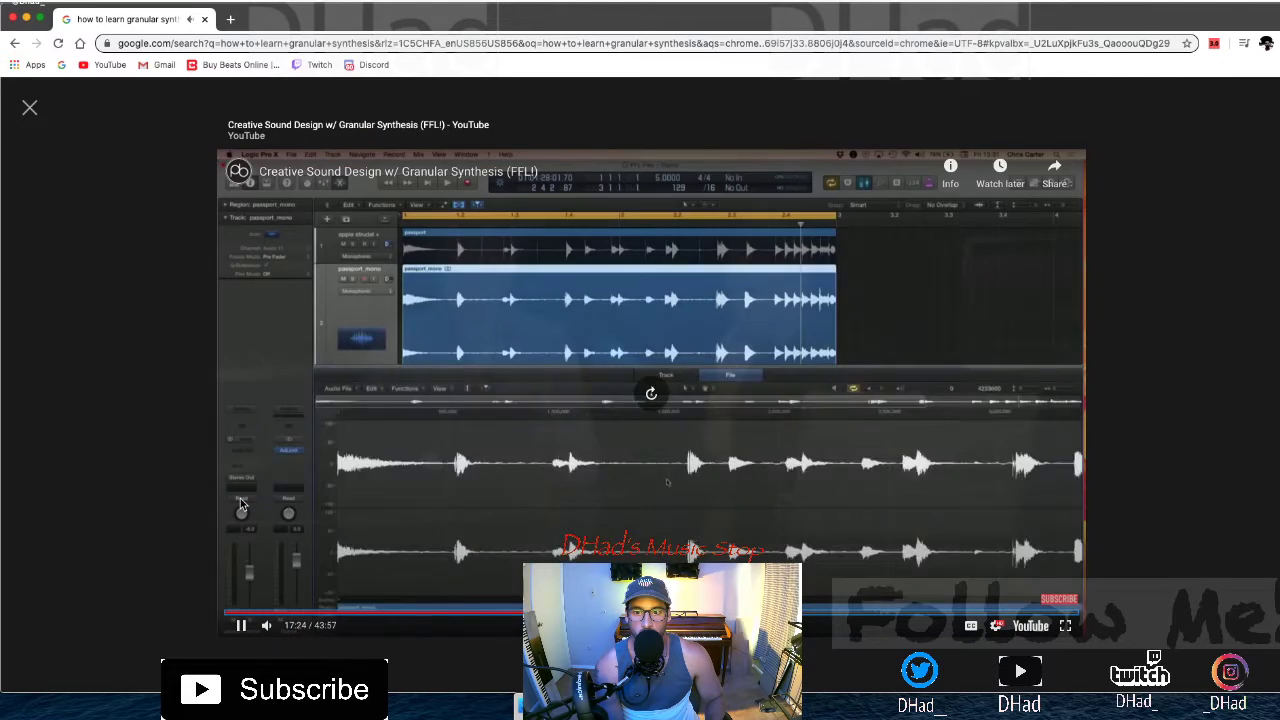
# Skip forward to about 18:27, jump back a little, and watch the explanation of the bounced polyphonic file
pyautogui.press('Right')
pyautogui.press('Right')
pyautogui.press('Right')
pyautogui.press('Right')
pyautogui.press('Right')
pyautogui.press('Right')
pyautogui.press('Right')
pyautogui.press('Right')
pyautogui.press('Right')
pyautogui.press('Right')
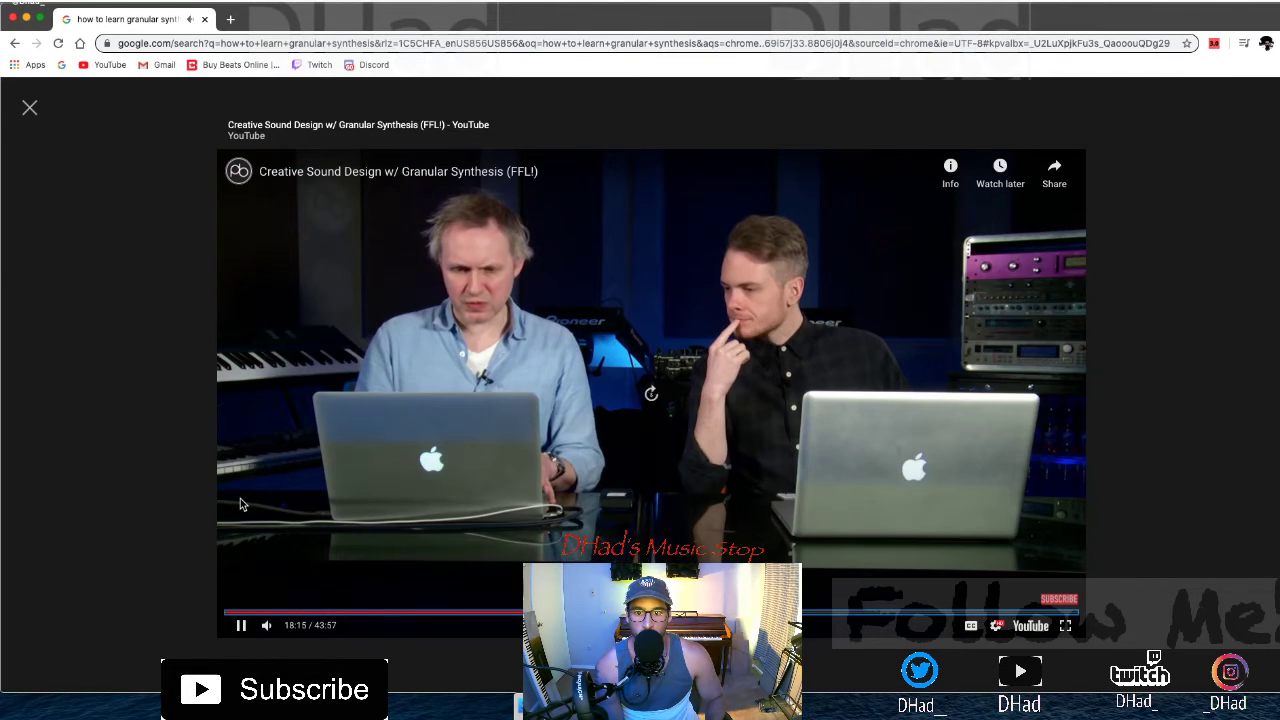
pyautogui.press('Right')
pyautogui.press('Right')
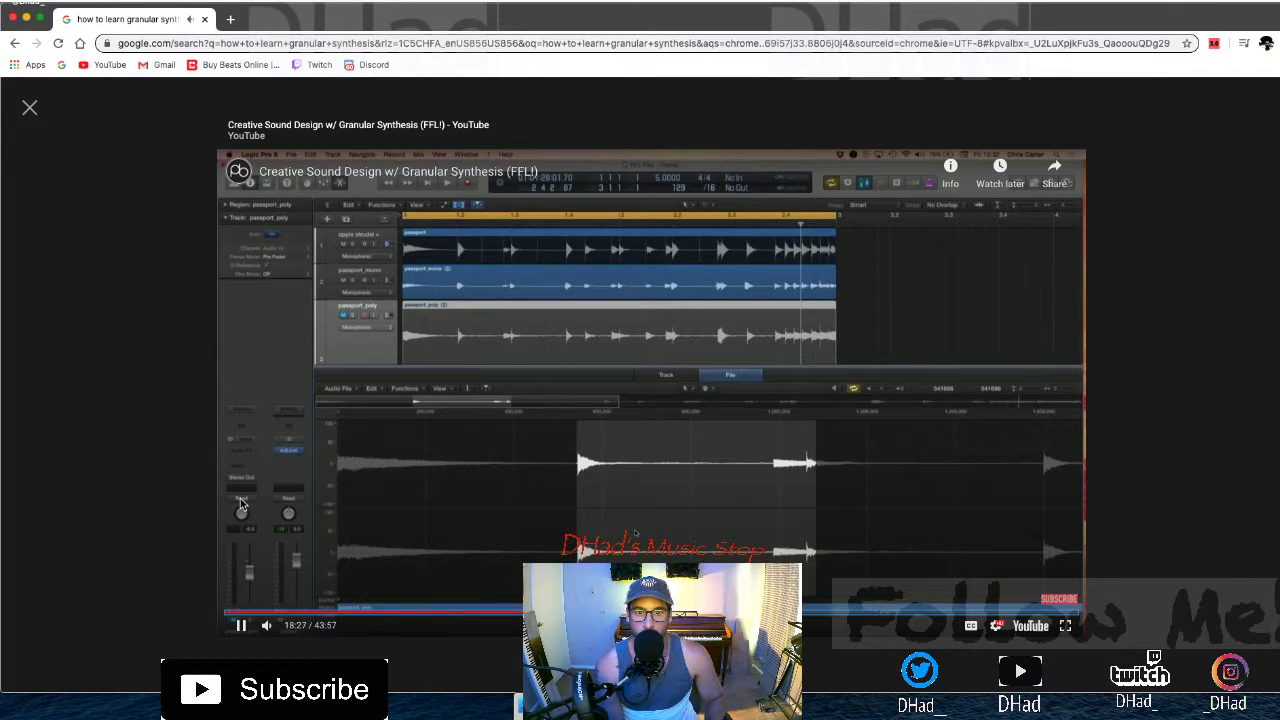
pyautogui.press('Left')
pyautogui.press('Left')
pyautogui.press('Left')
pyautogui.press('Left')
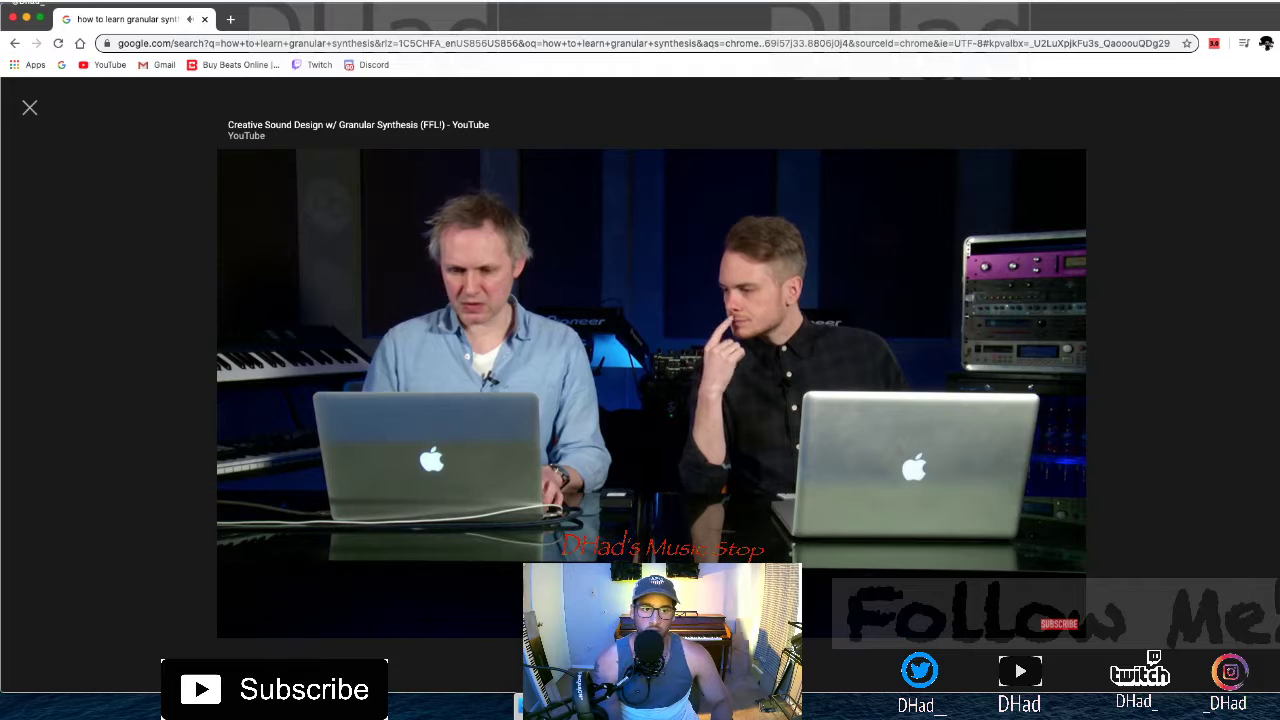
# Resize the browser window to a slightly shorter height, keeping the whole video in view
pyautogui.moveTo(240, 505)
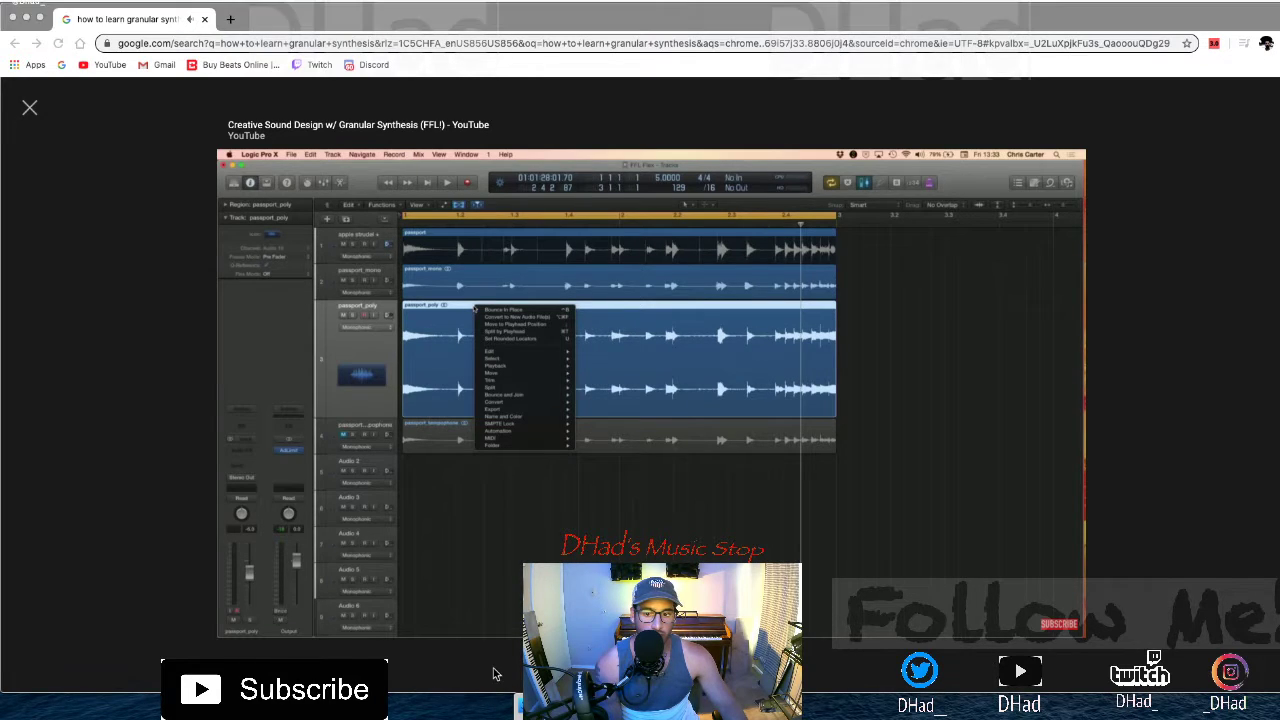
pyautogui.moveTo(477, 688); pyautogui.dragTo(477, 609)
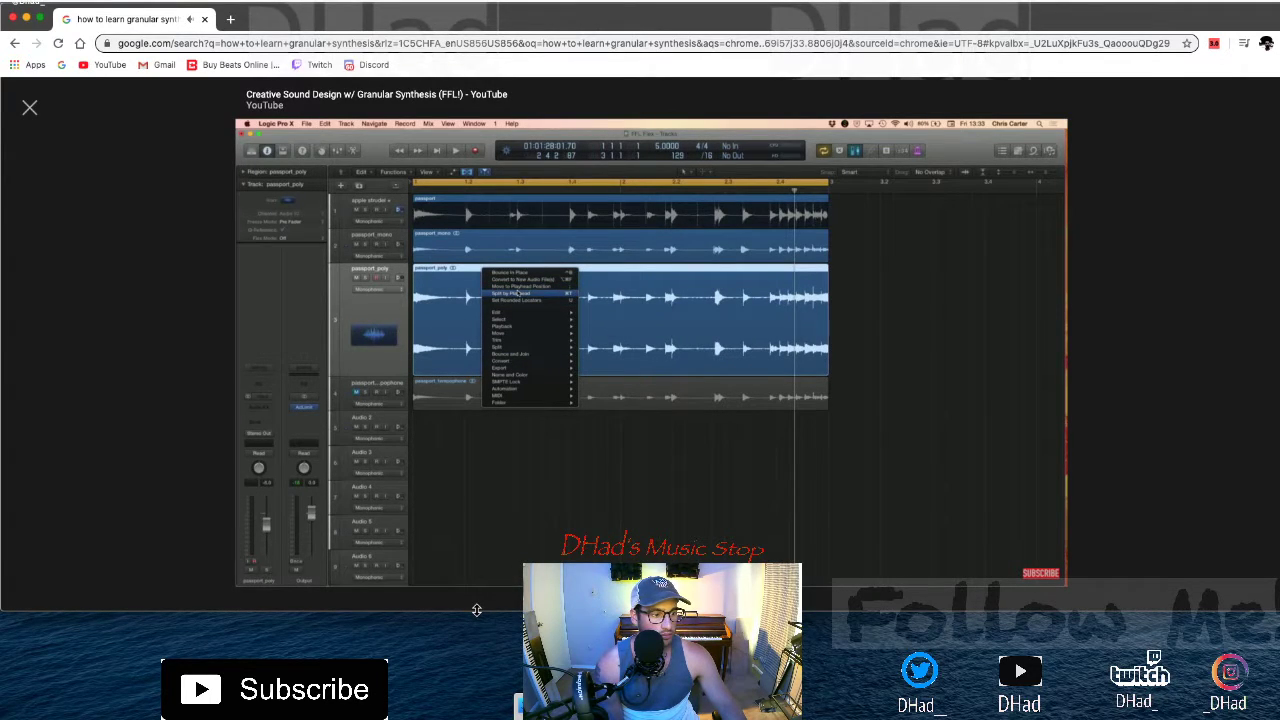
pyautogui.moveTo(477, 612); pyautogui.dragTo(479, 642)
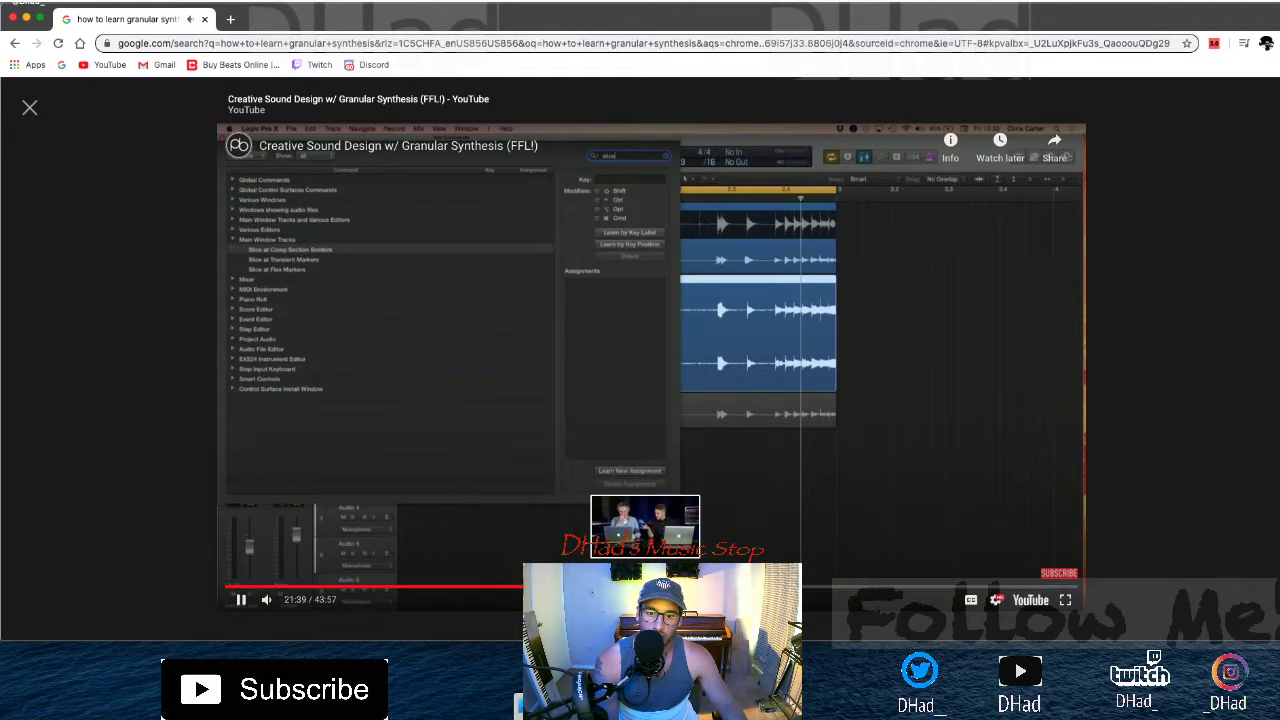
# Sample later parts of the video, from about 21:39 through 25:56 and 35:04 to about 43:08
pyautogui.click(640, 587)
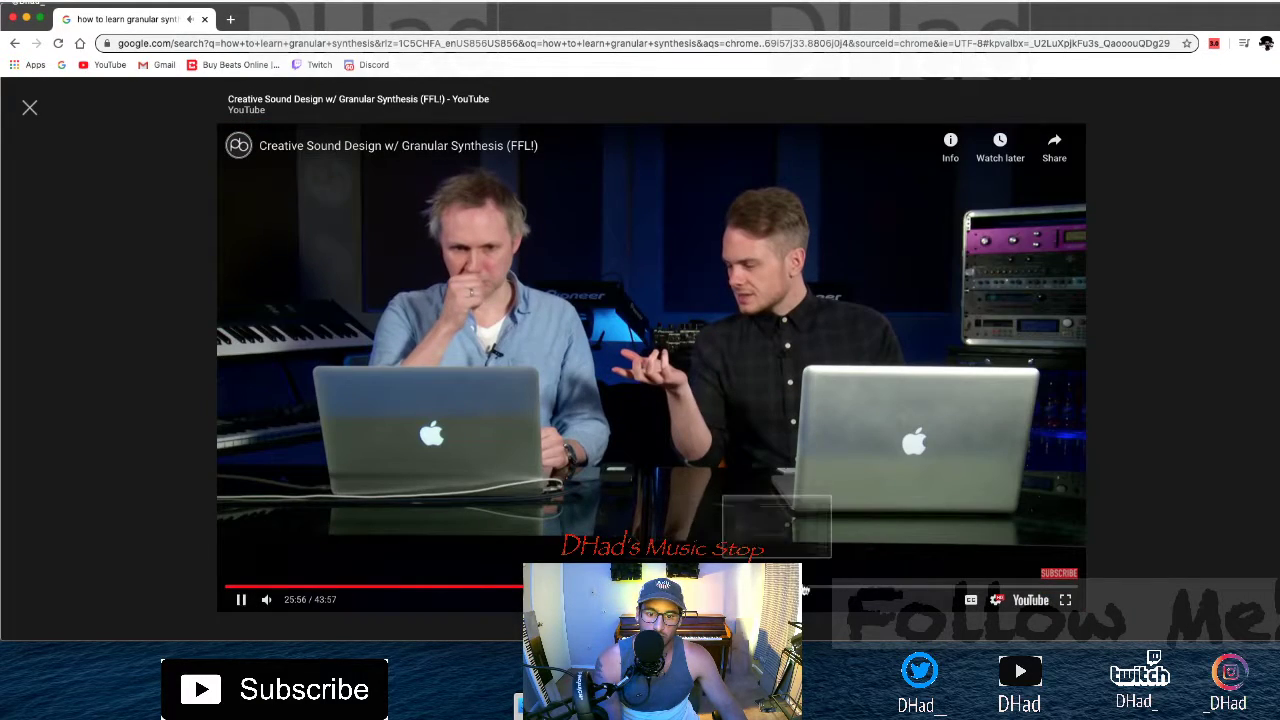
pyautogui.click(805, 589)
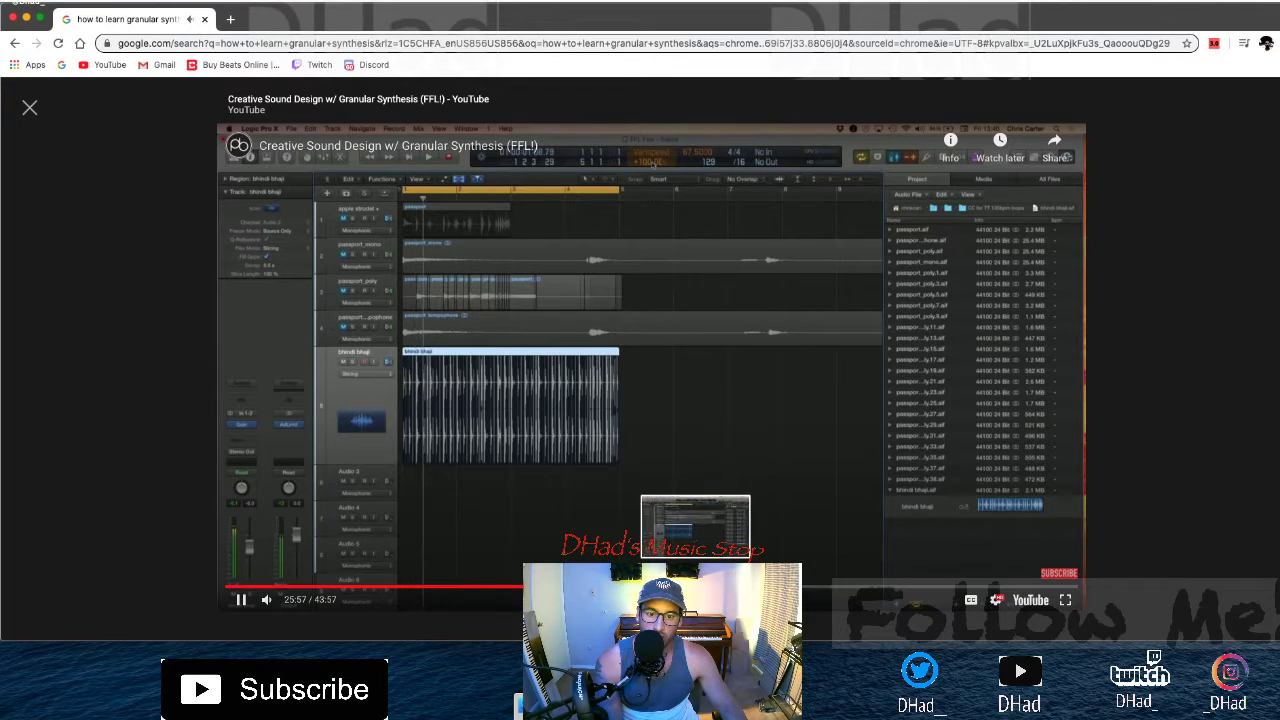
pyautogui.click(694, 589)
pyautogui.click(722, 588)
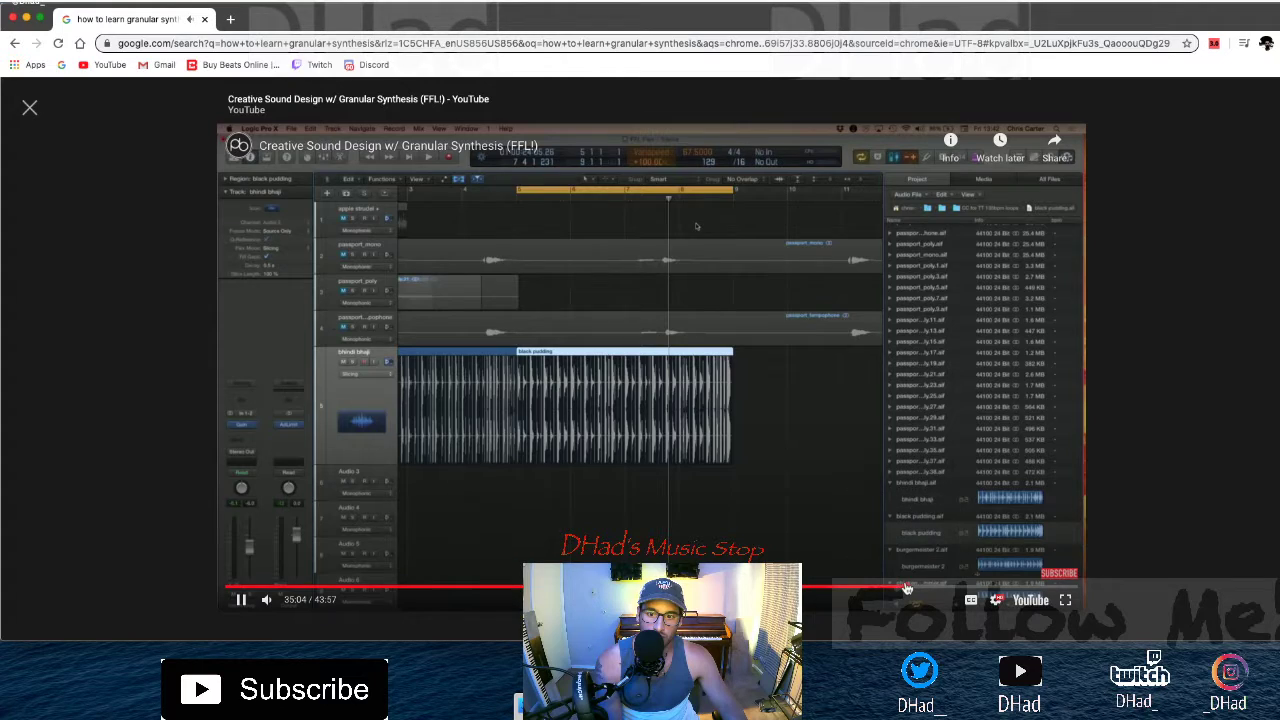
pyautogui.click(912, 588)
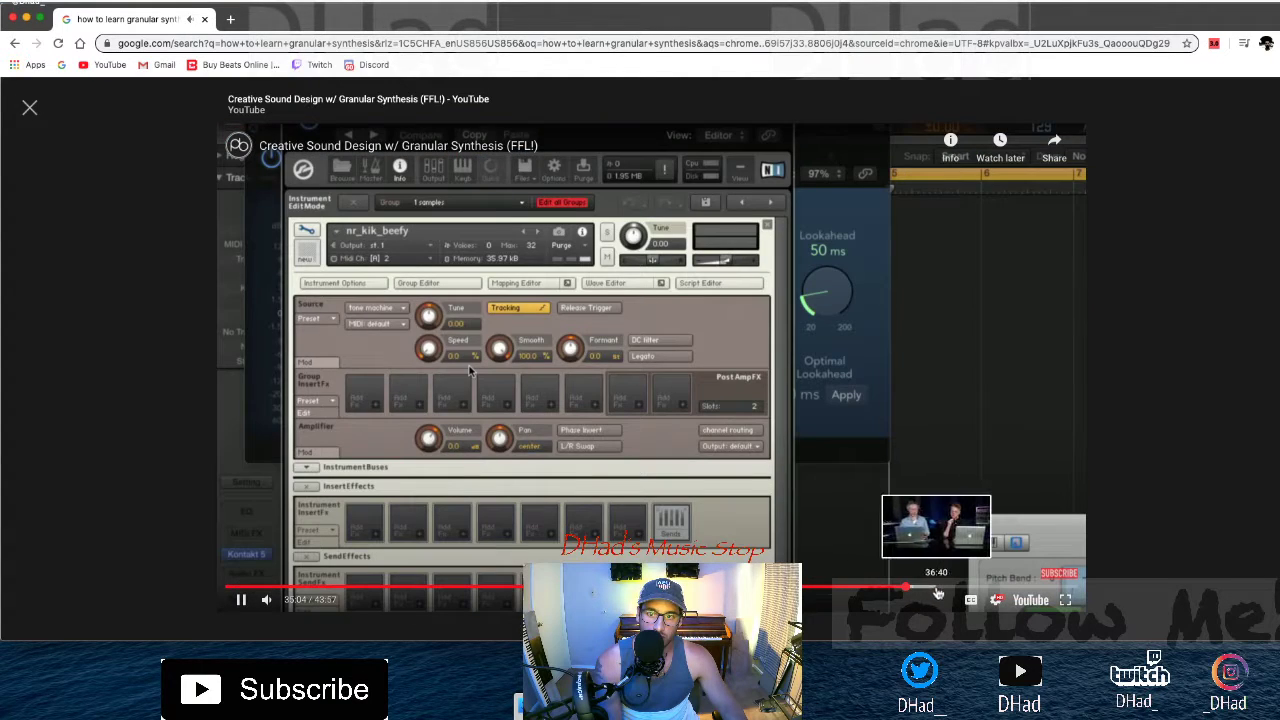
pyautogui.click(938, 588)
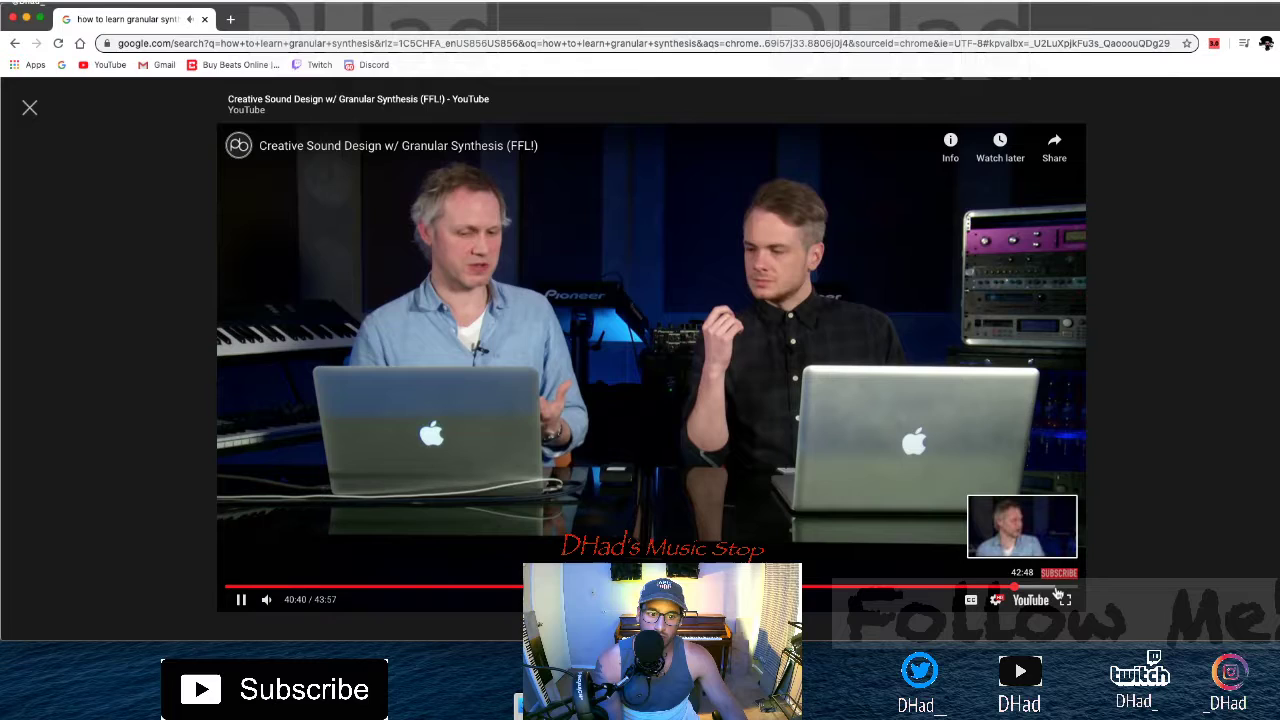
pyautogui.click(1062, 588)
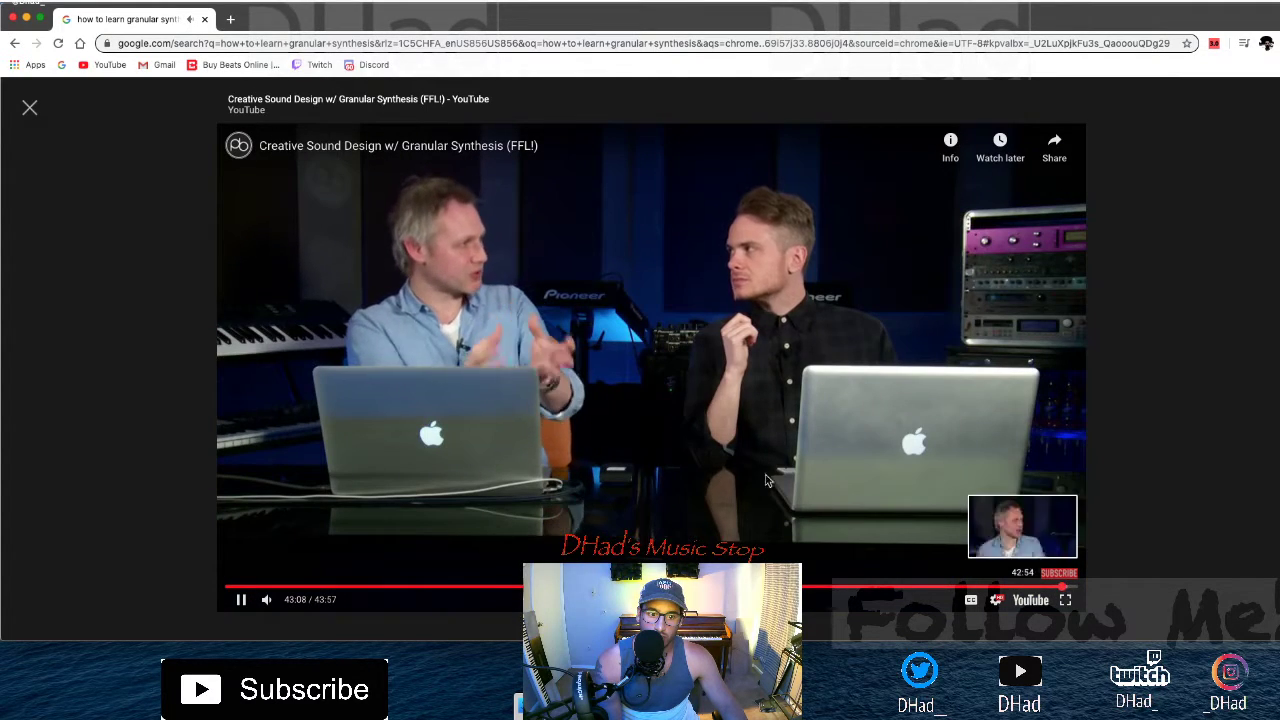
# Close the video player and look through the search results for "how to learn granular synthesis"
pyautogui.press('Escape')
pyautogui.scroll(-4, 100, 414)
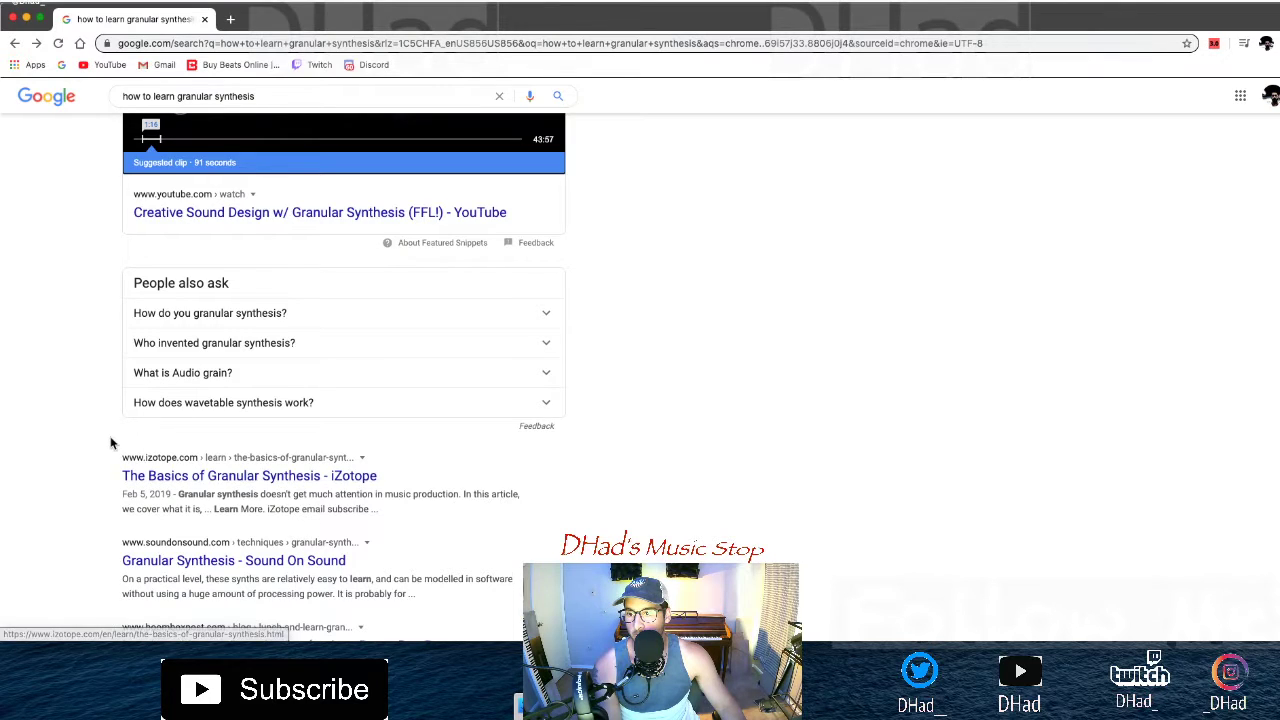
pyautogui.scroll(-3, 112, 443)
pyautogui.scroll(10, 110, 443)
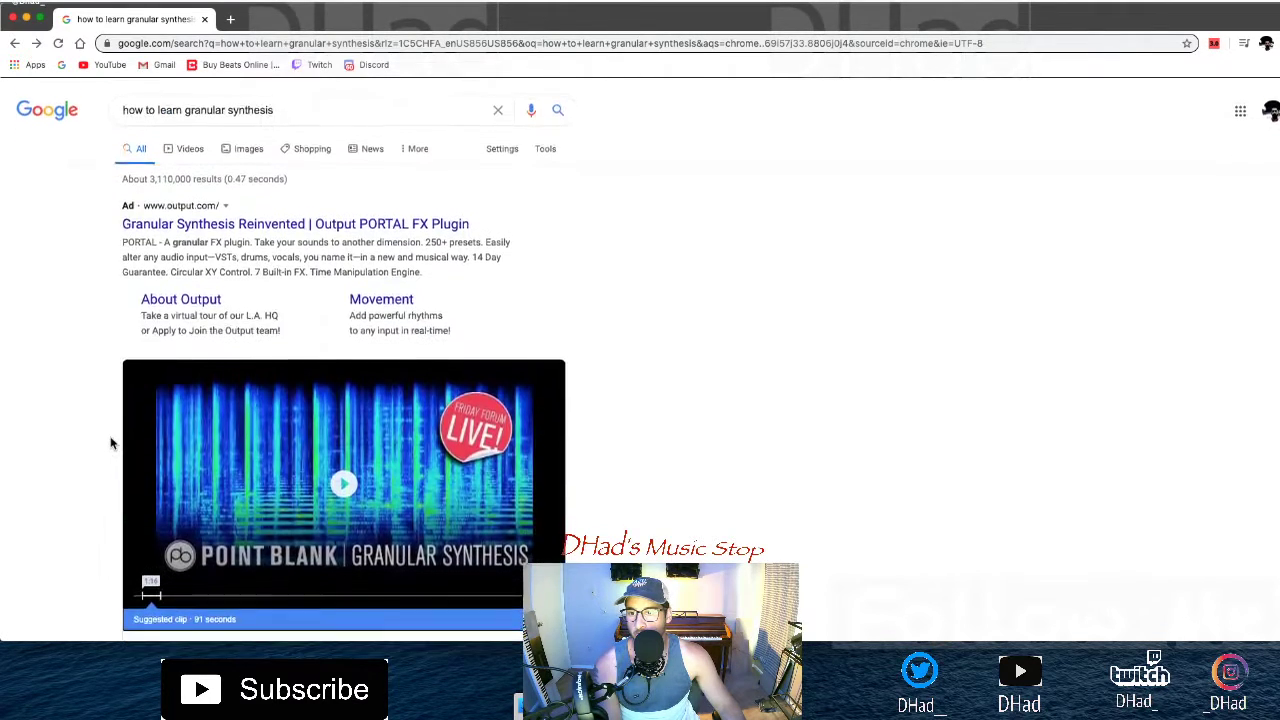
# Replace the search query with "san holo synthesis" and run the search
pyautogui.tripleClick(280, 106)
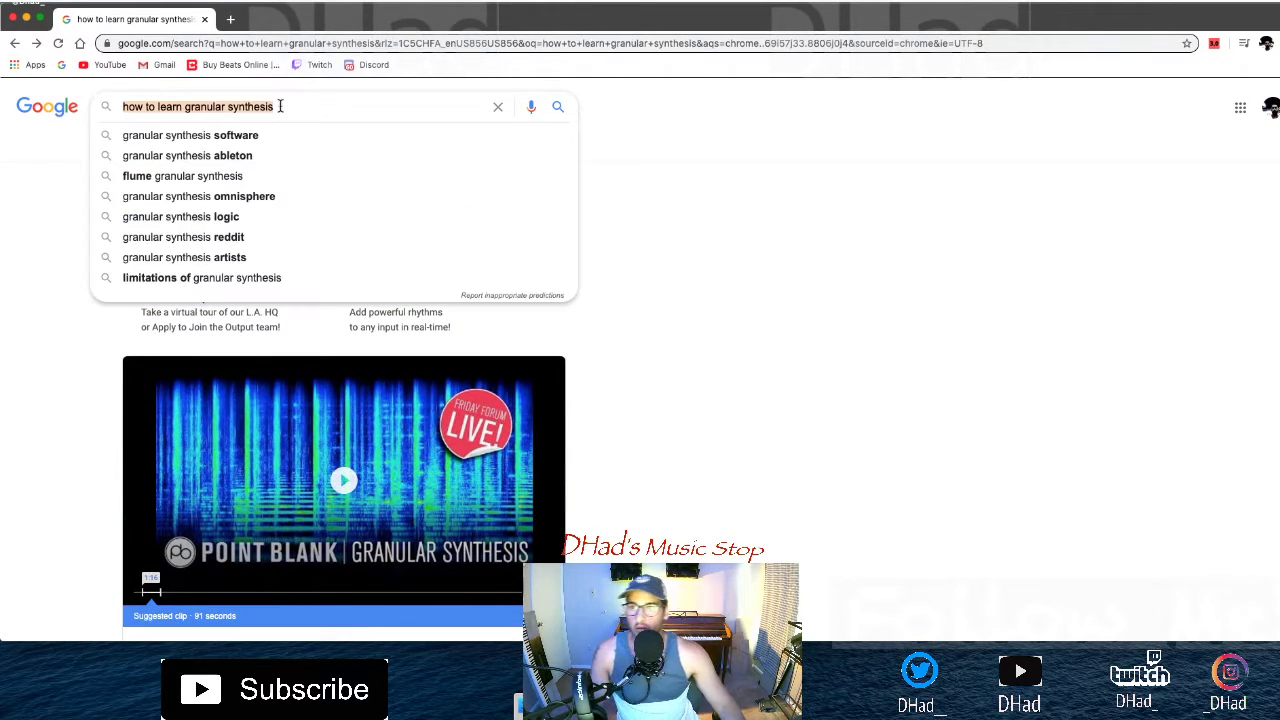
pyautogui.write('san h')
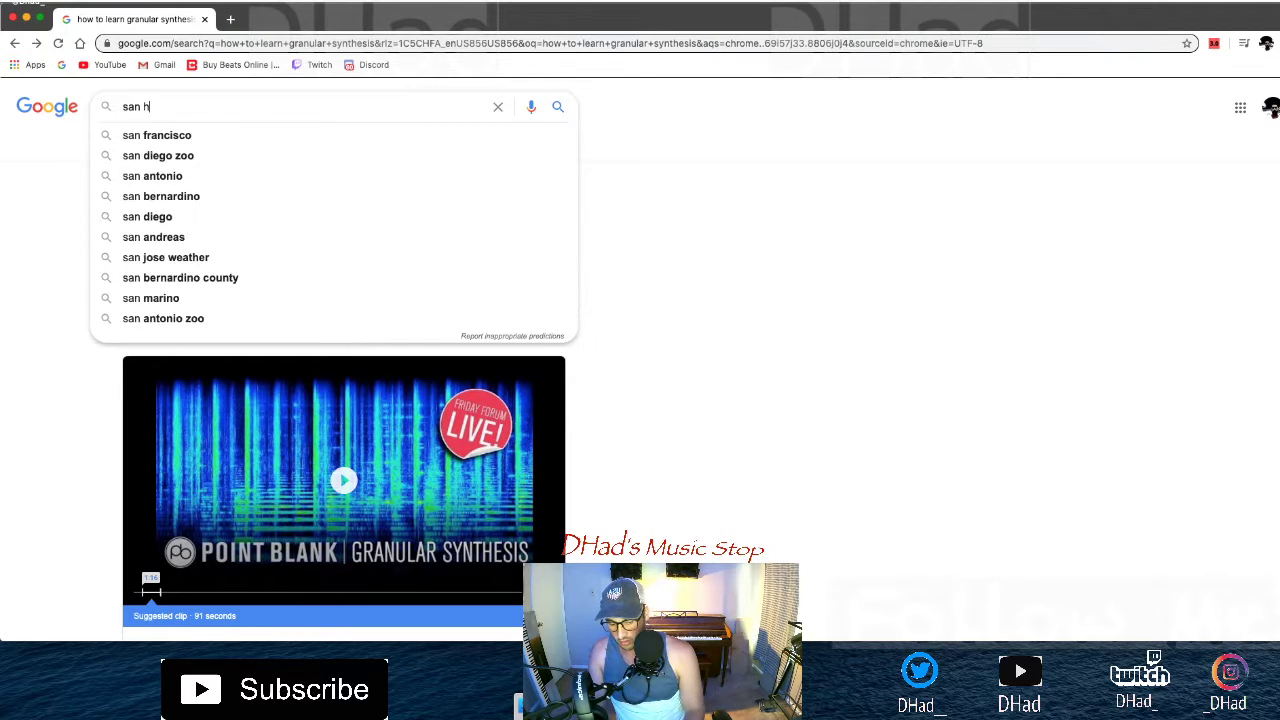
pyautogui.write('olo synthesis')
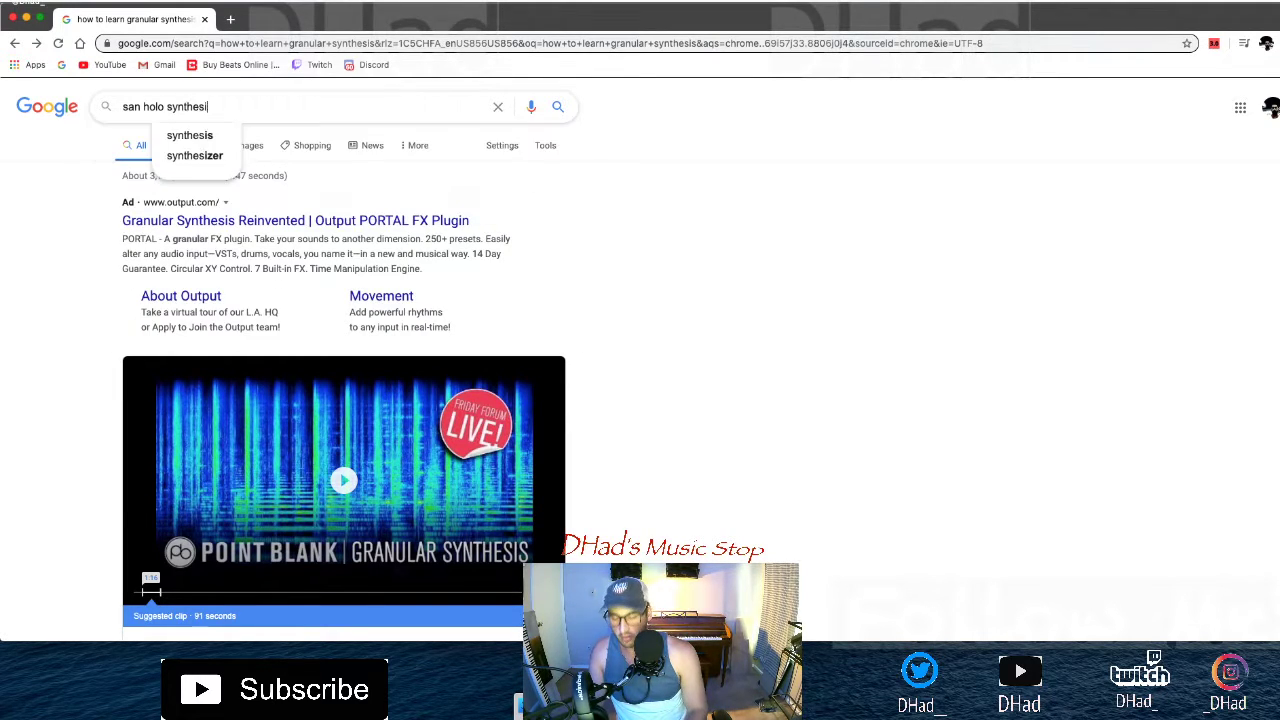
pyautogui.press('Return')
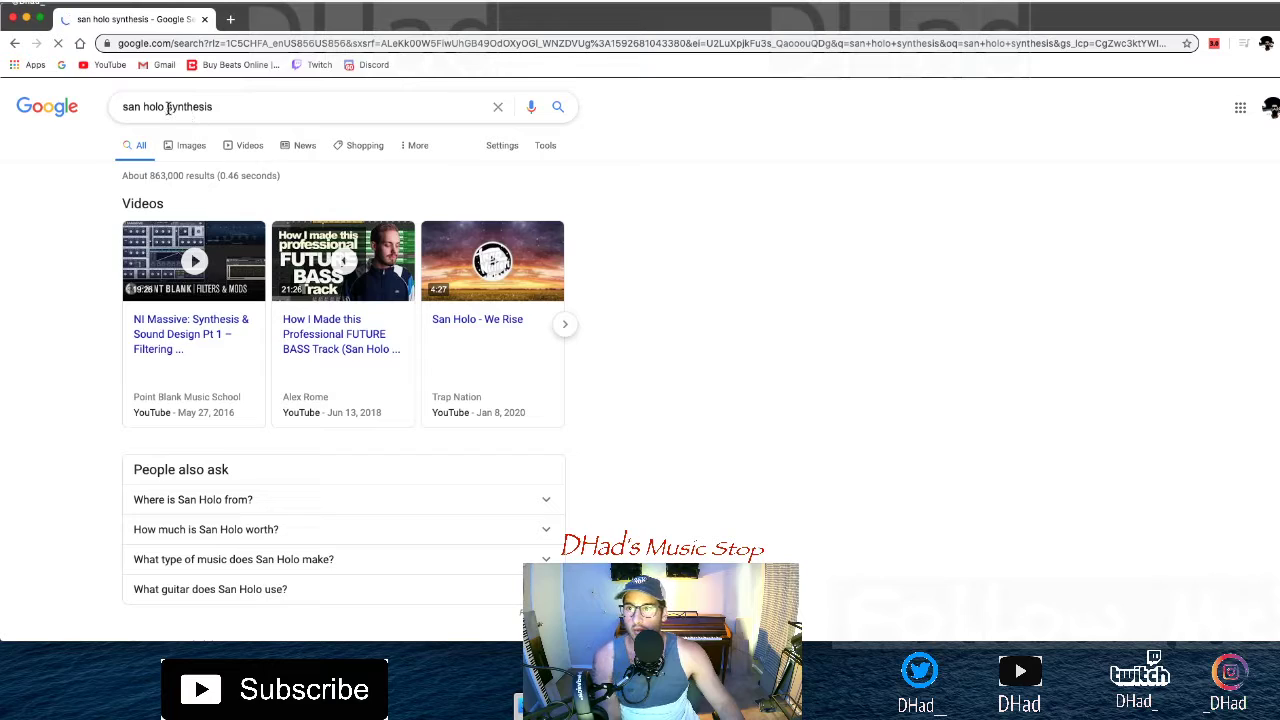
# Look through the search results for "san holo synthesis", including the suggested videos, related questions and the Twitter and Wikipedia entries
pyautogui.click(167, 108)
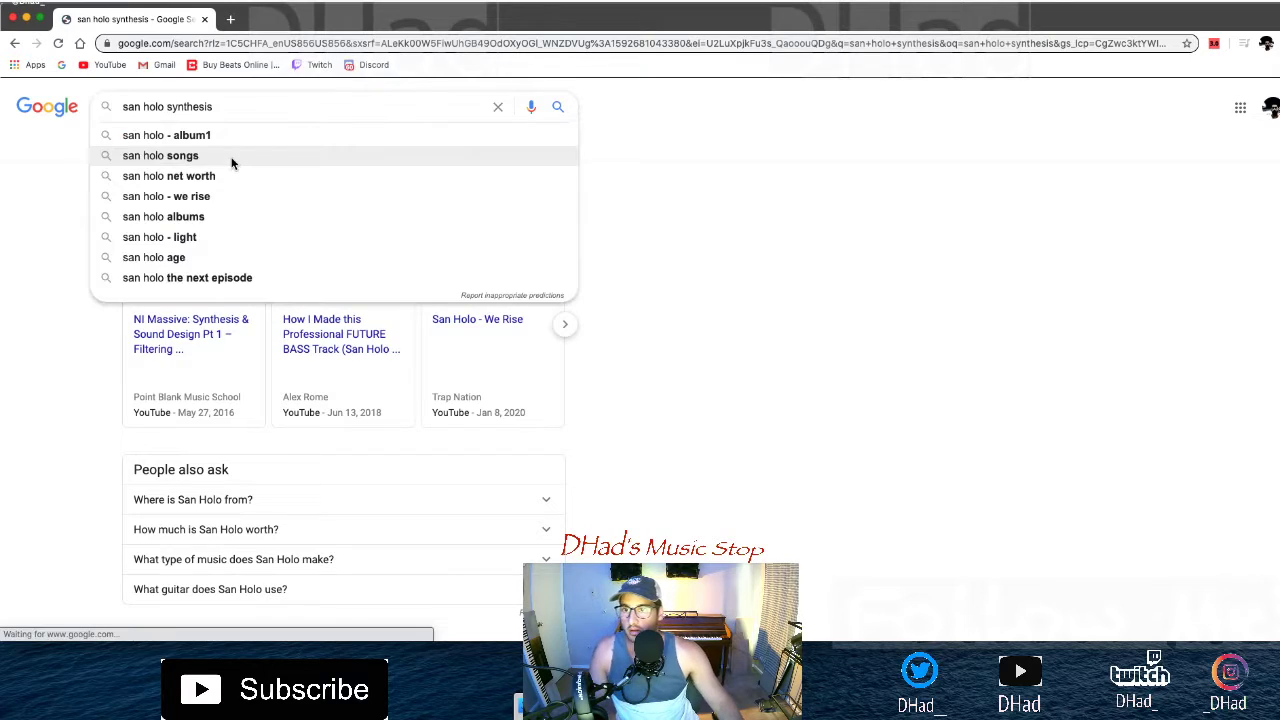
pyautogui.click(123, 512)
pyautogui.scroll(-1, 123, 512)
pyautogui.click(183, 432)
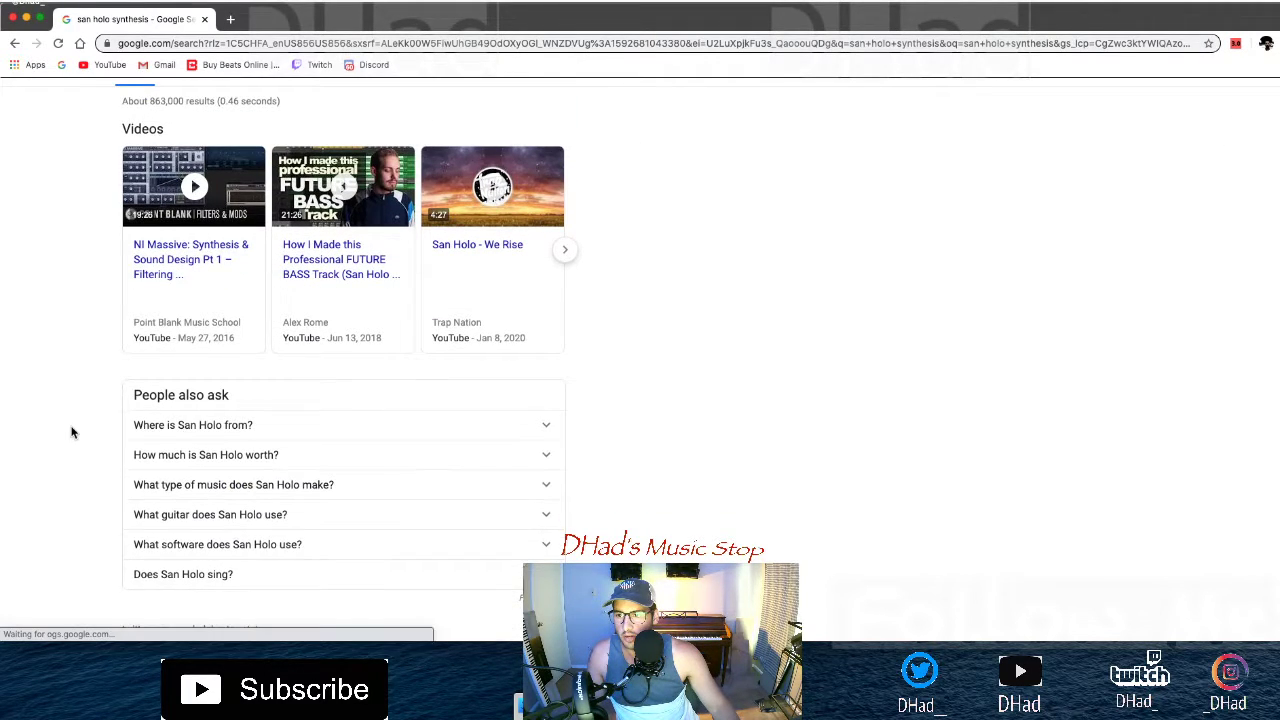
pyautogui.scroll(-3, 71, 432)
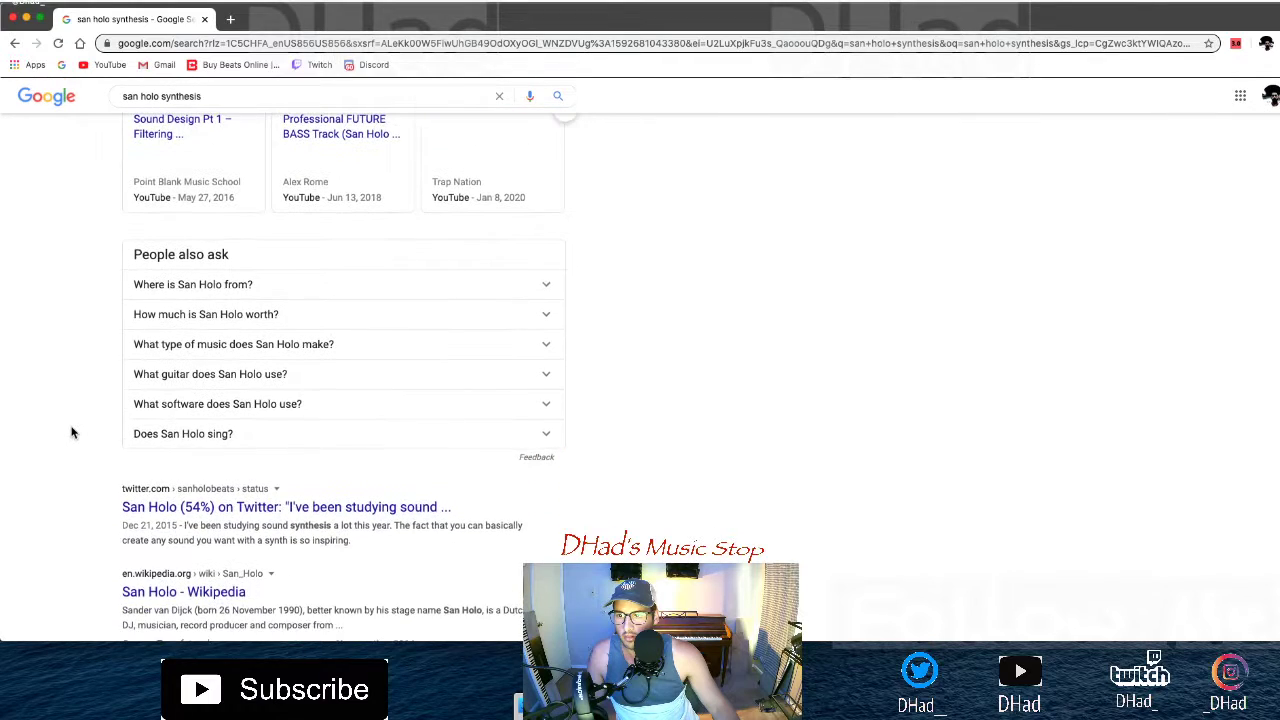
pyautogui.scroll(-1, 71, 432)
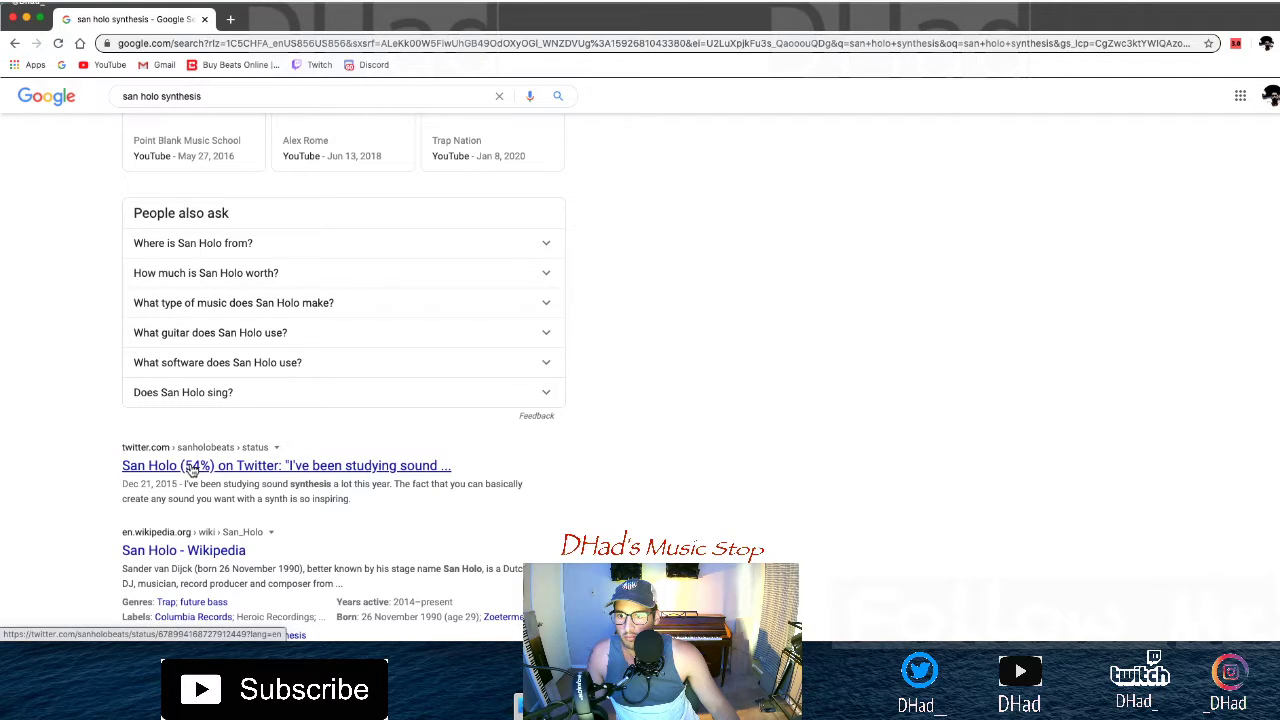
pyautogui.scroll(-1, 85, 466)
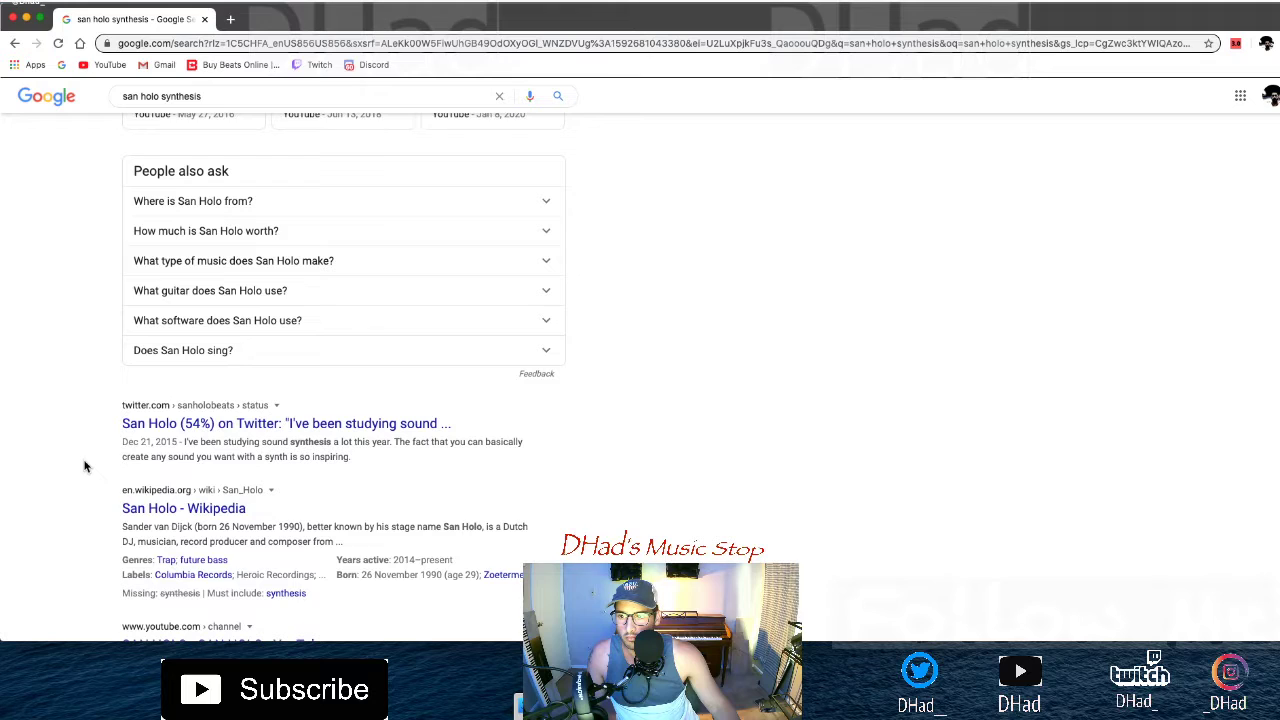
pyautogui.scroll(5, 85, 466)
pyautogui.click(237, 100)
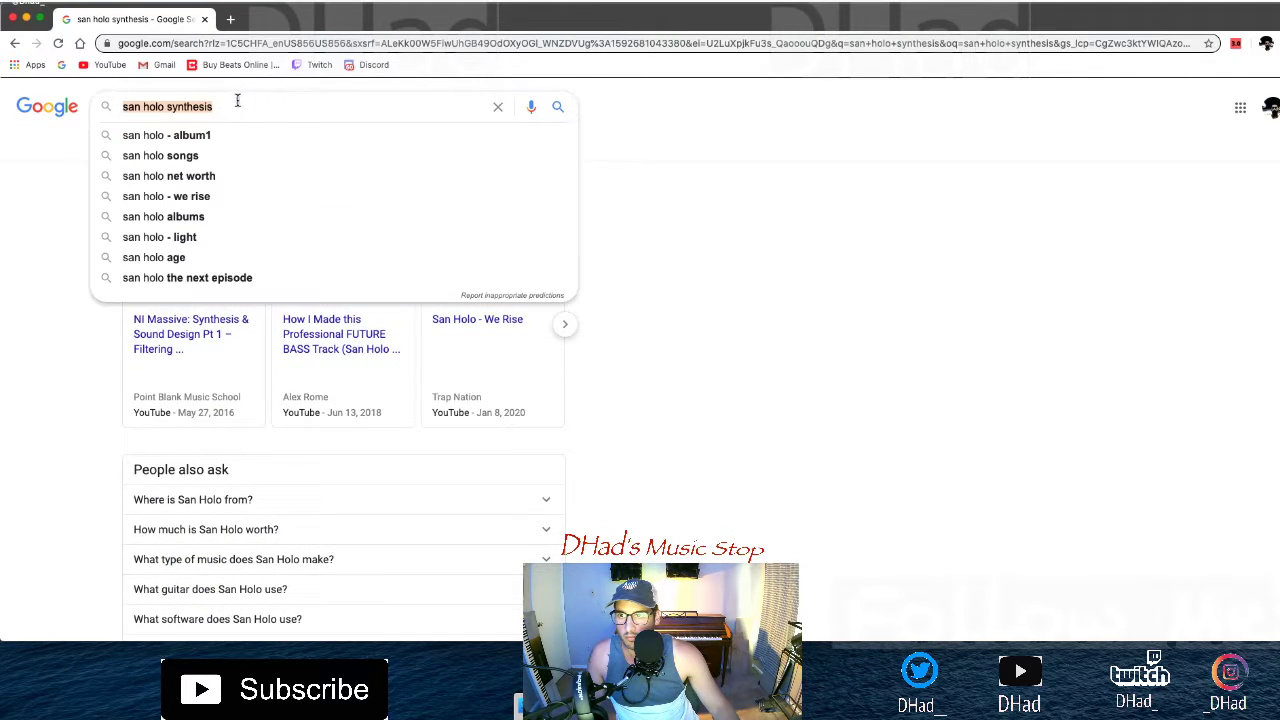
pyautogui.moveTo(238, 111); pyautogui.dragTo(1, 113)
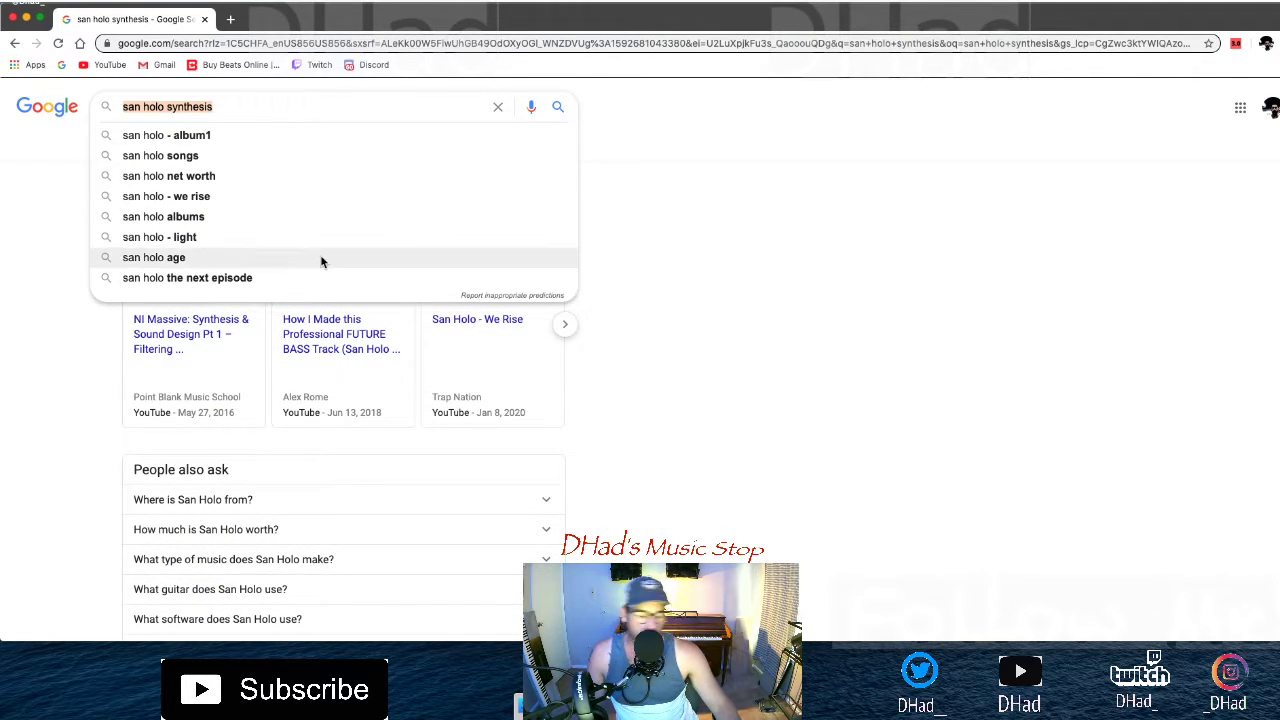
pyautogui.press('BackSpace')
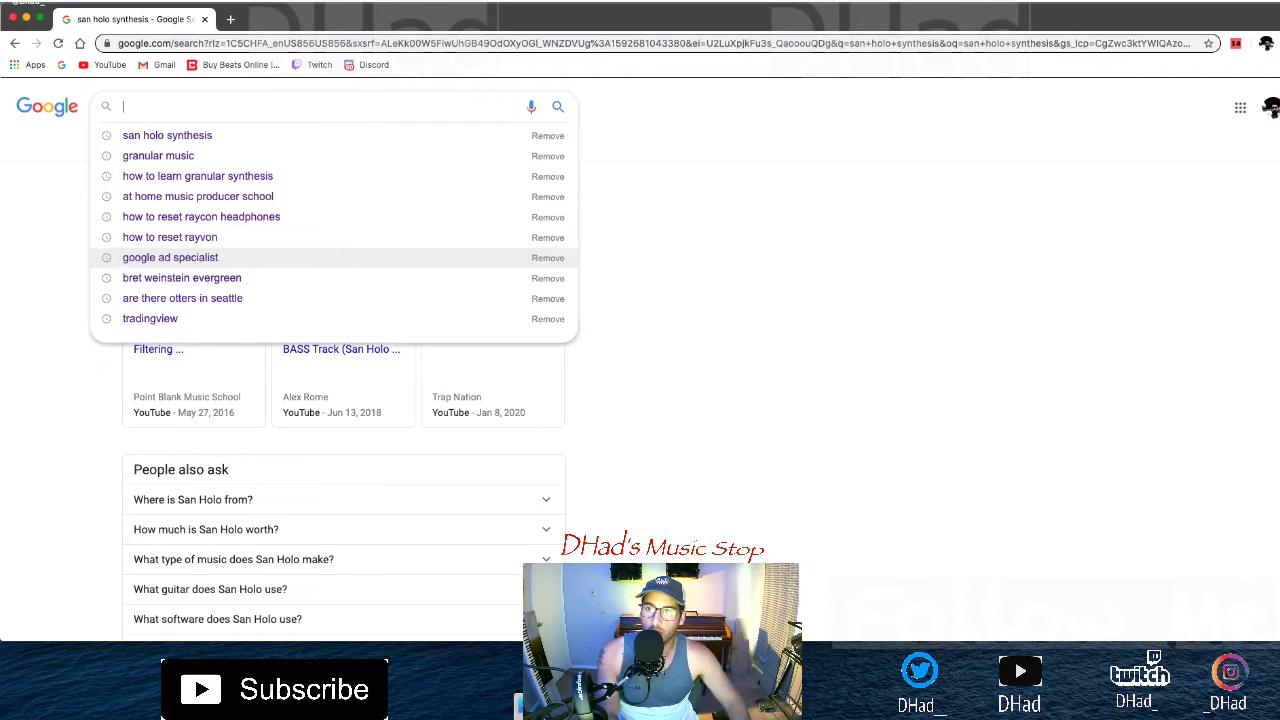
pyautogui.click(632, 363)
# Open the "San Holo - We Rise" video from the results and skip the advertisement to start playback
pyautogui.scroll(-1, 634, 364)
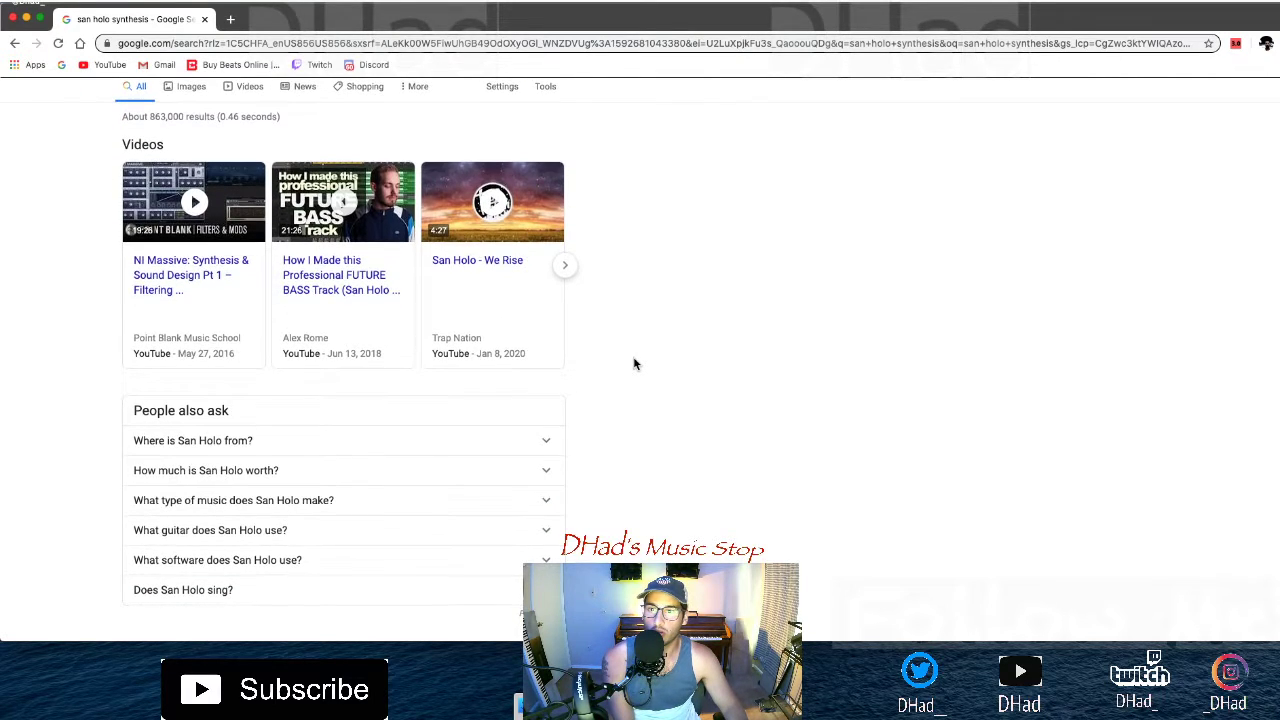
pyautogui.click(479, 244)
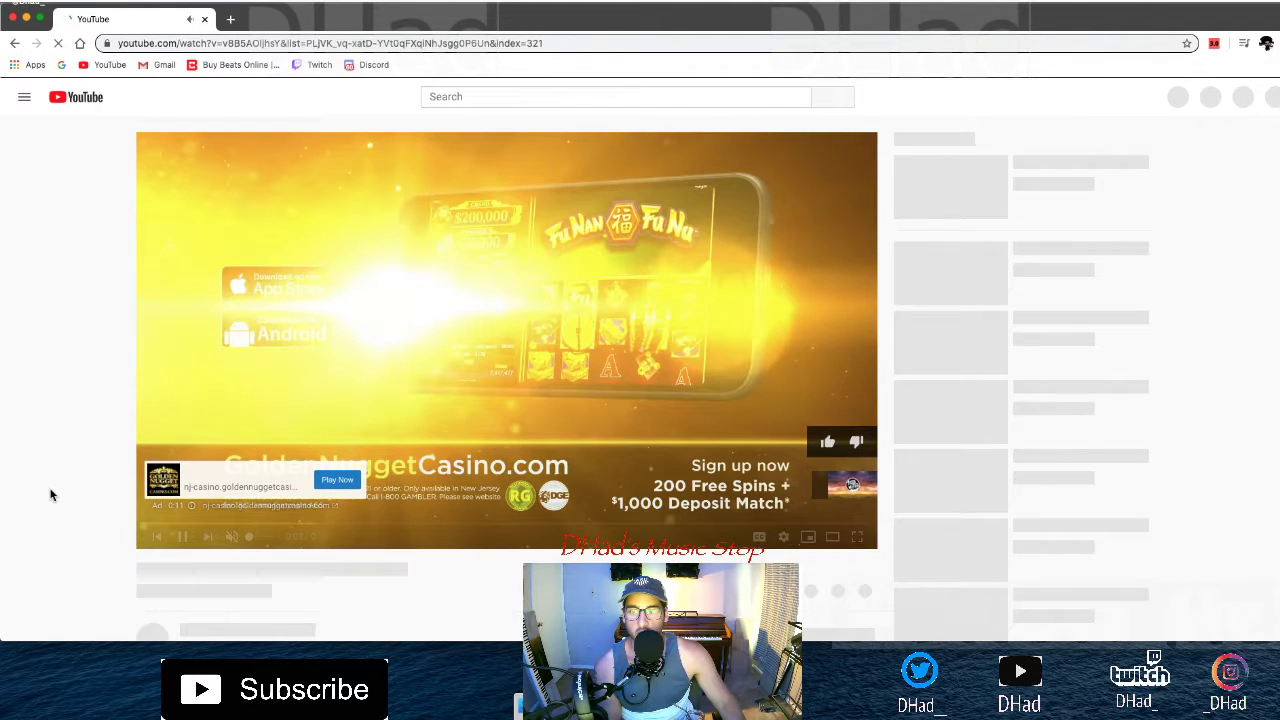
pyautogui.click(181, 538)
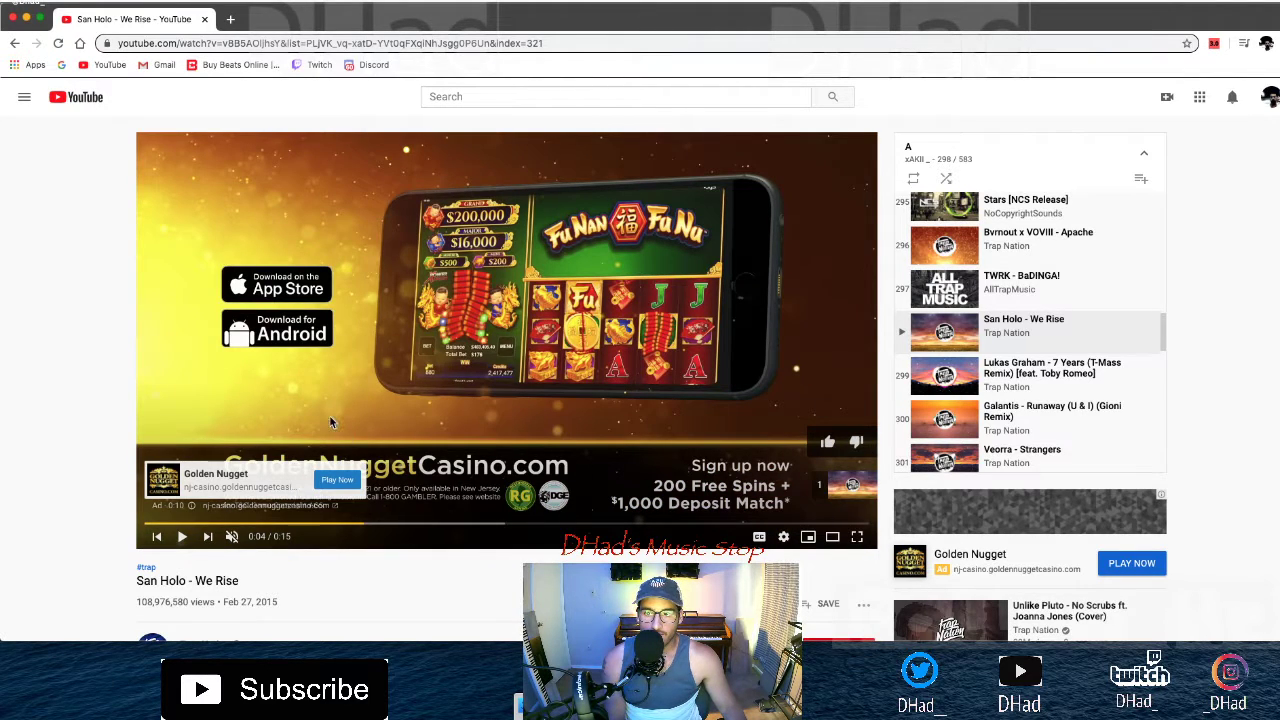
pyautogui.click(274, 398)
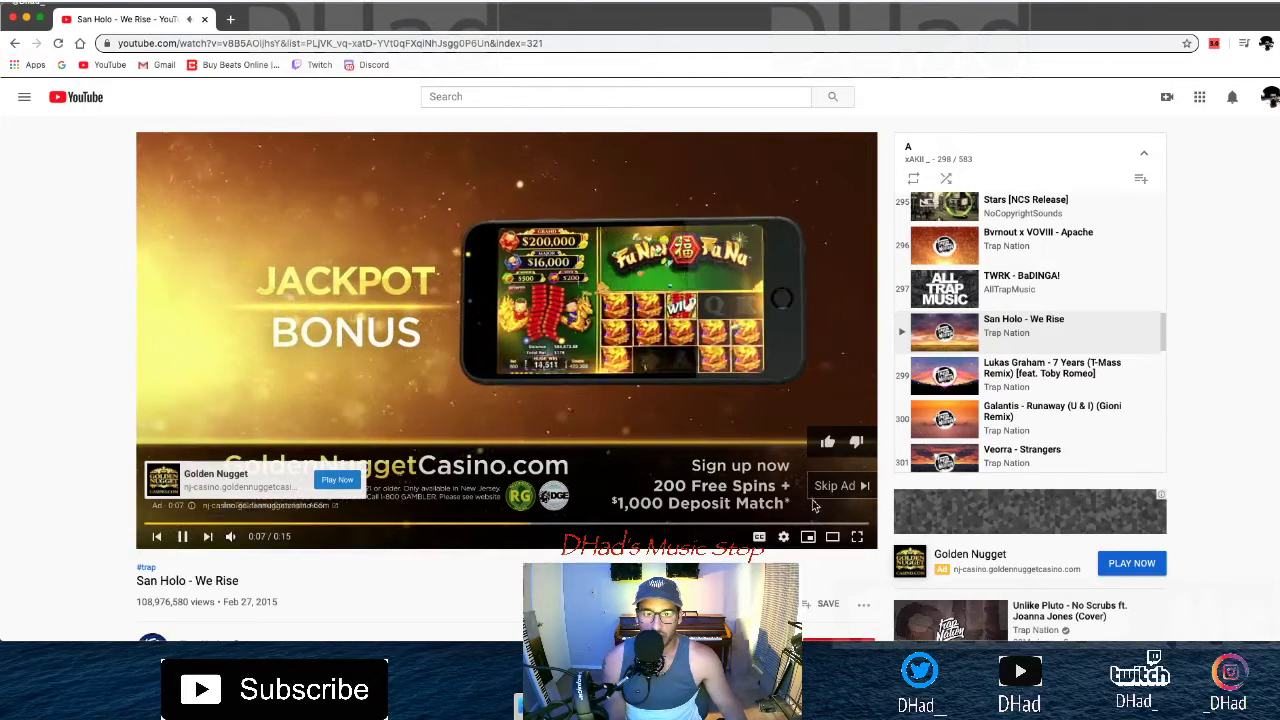
pyautogui.click(838, 486)
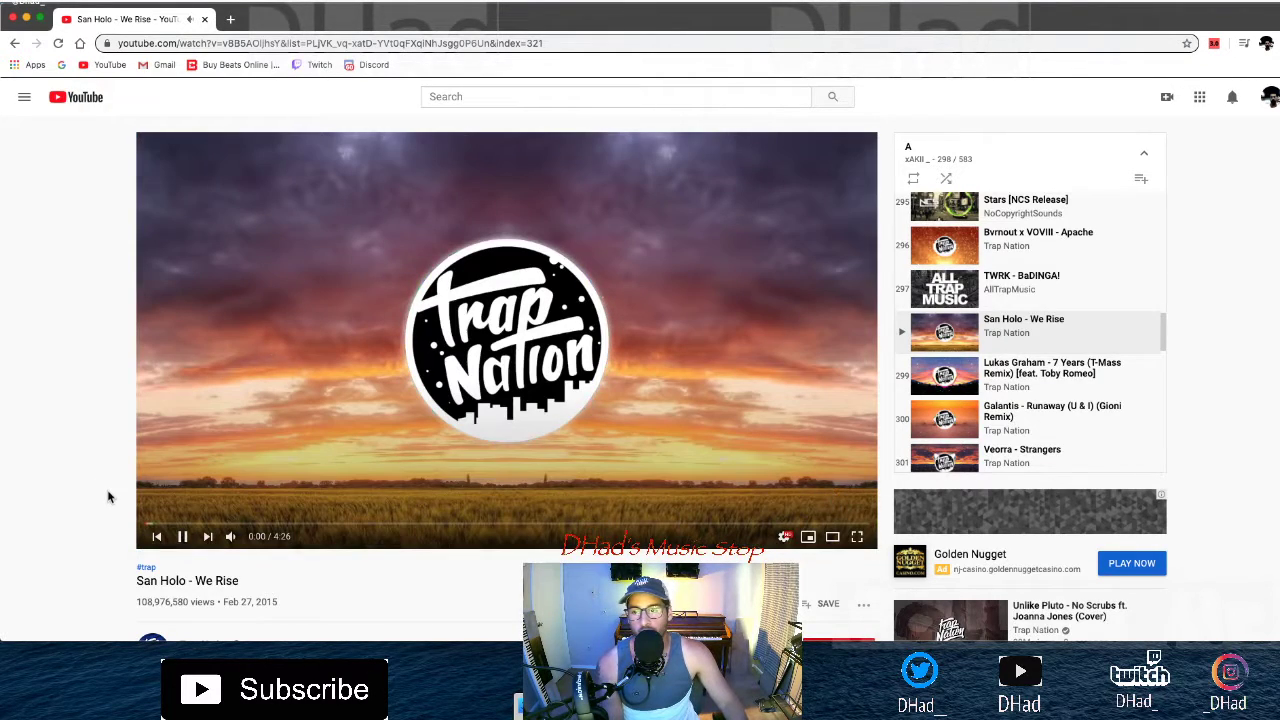
# Raise the playback volume of the "San Holo - We Rise" video to about the middle of its range
pyautogui.hscroll(5, 108, 496)
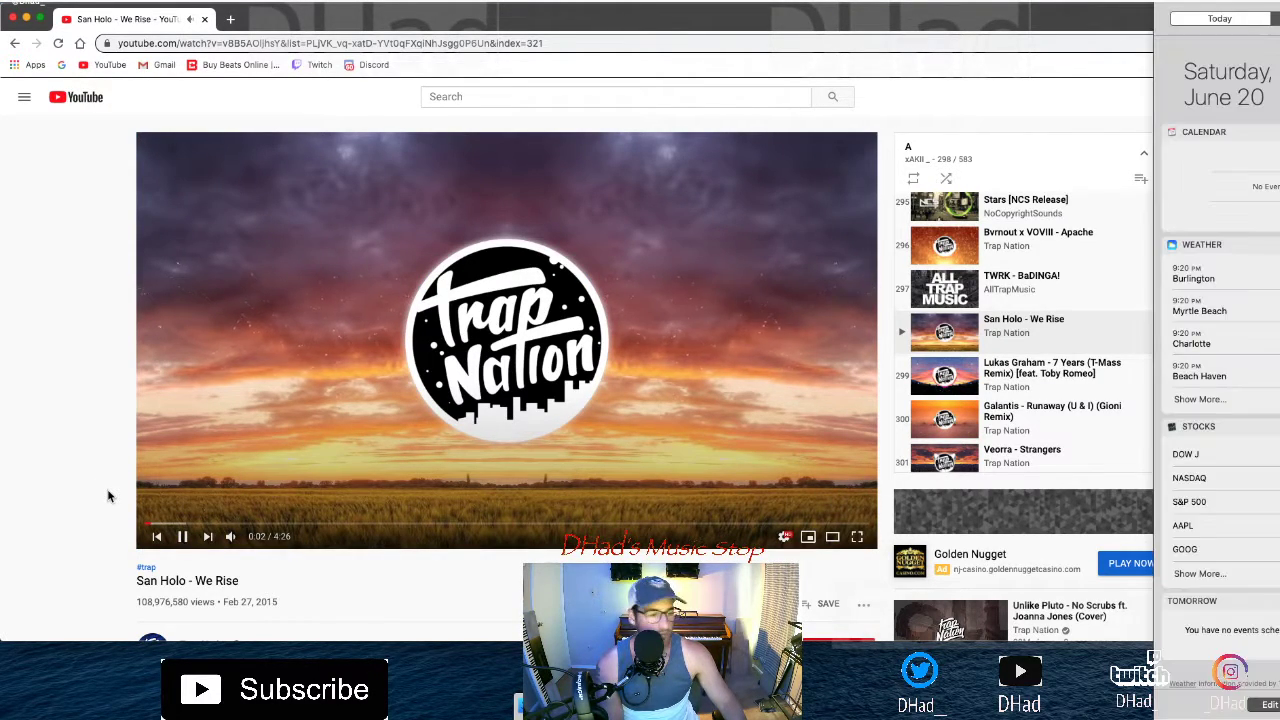
pyautogui.click(23, 369)
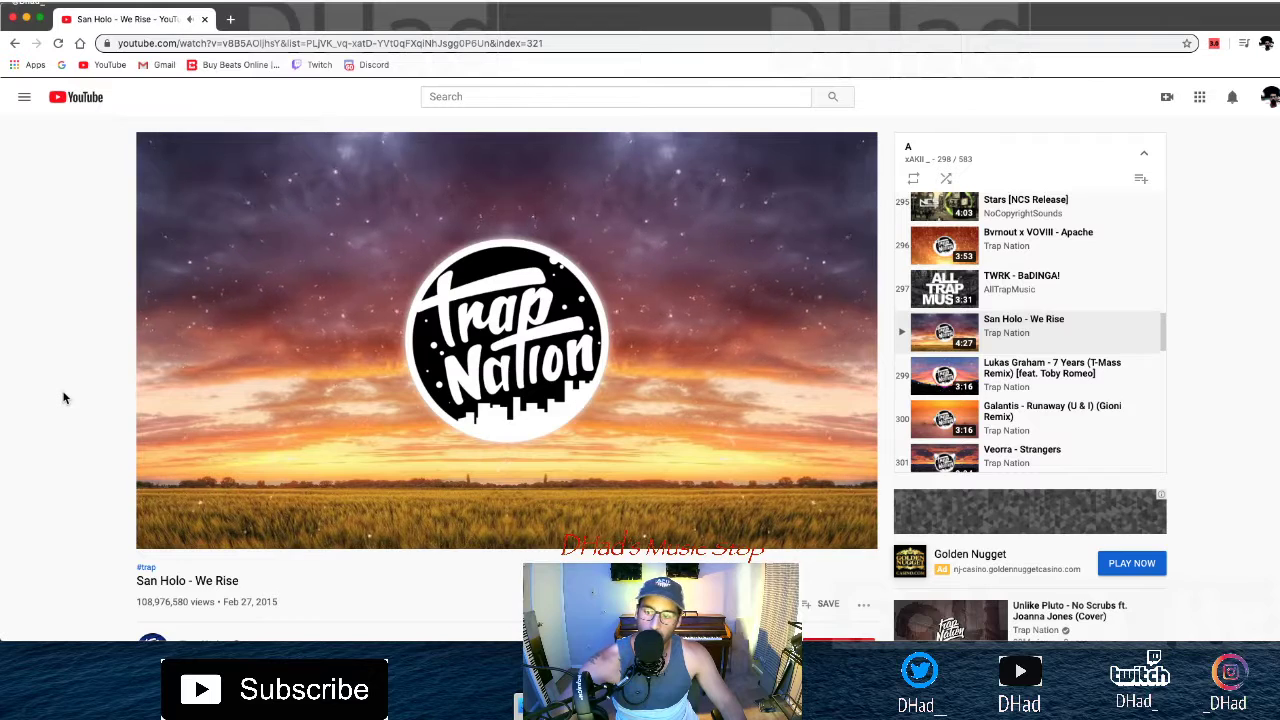
pyautogui.moveTo(229, 541)
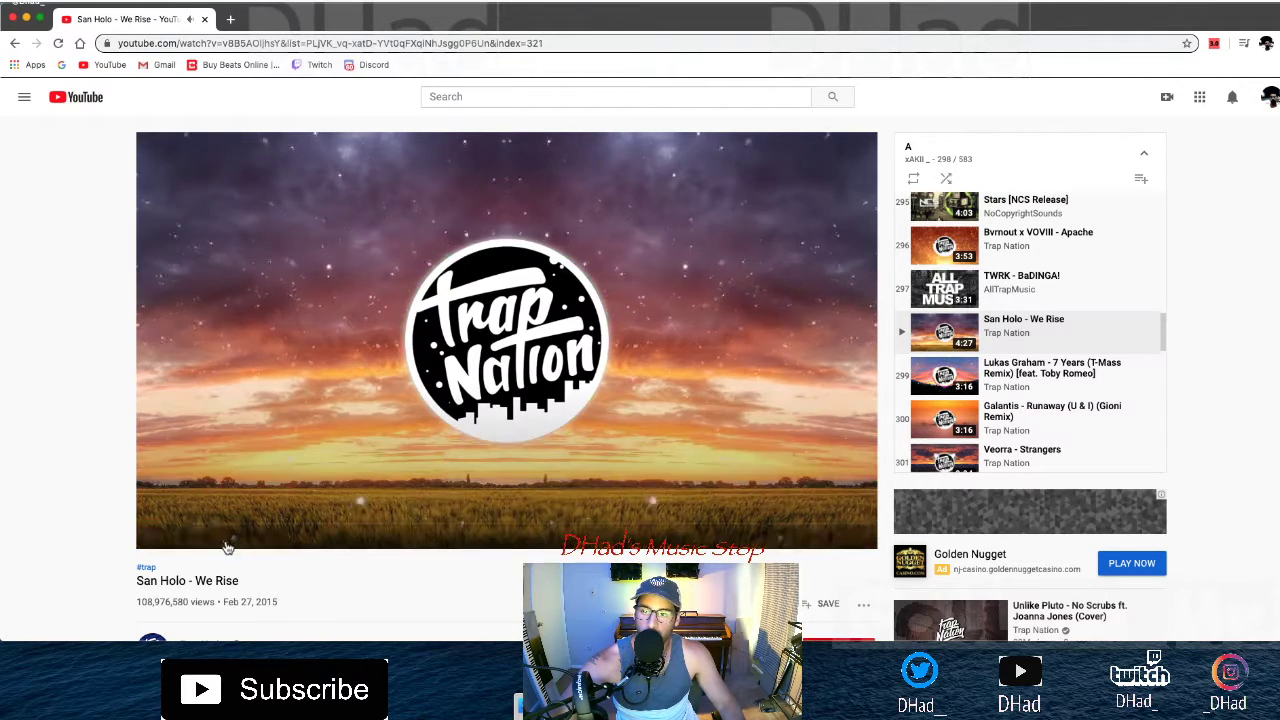
pyautogui.moveTo(254, 541); pyautogui.dragTo(269, 541)
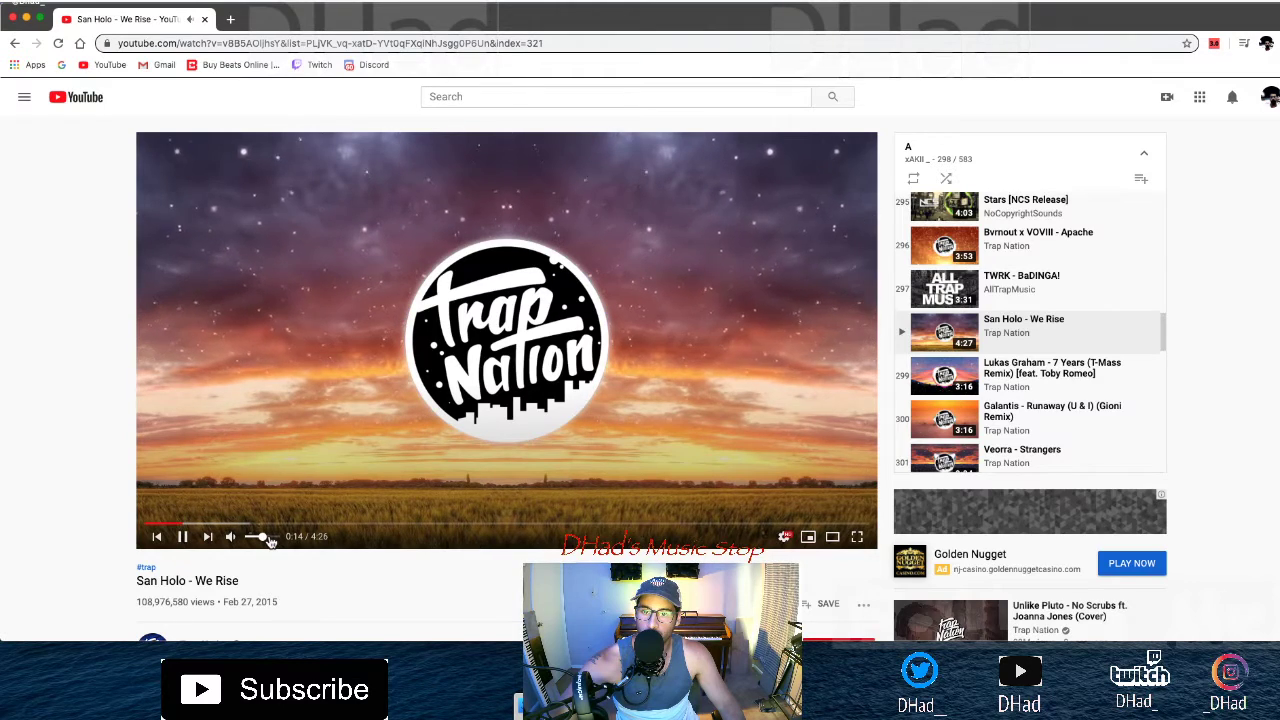